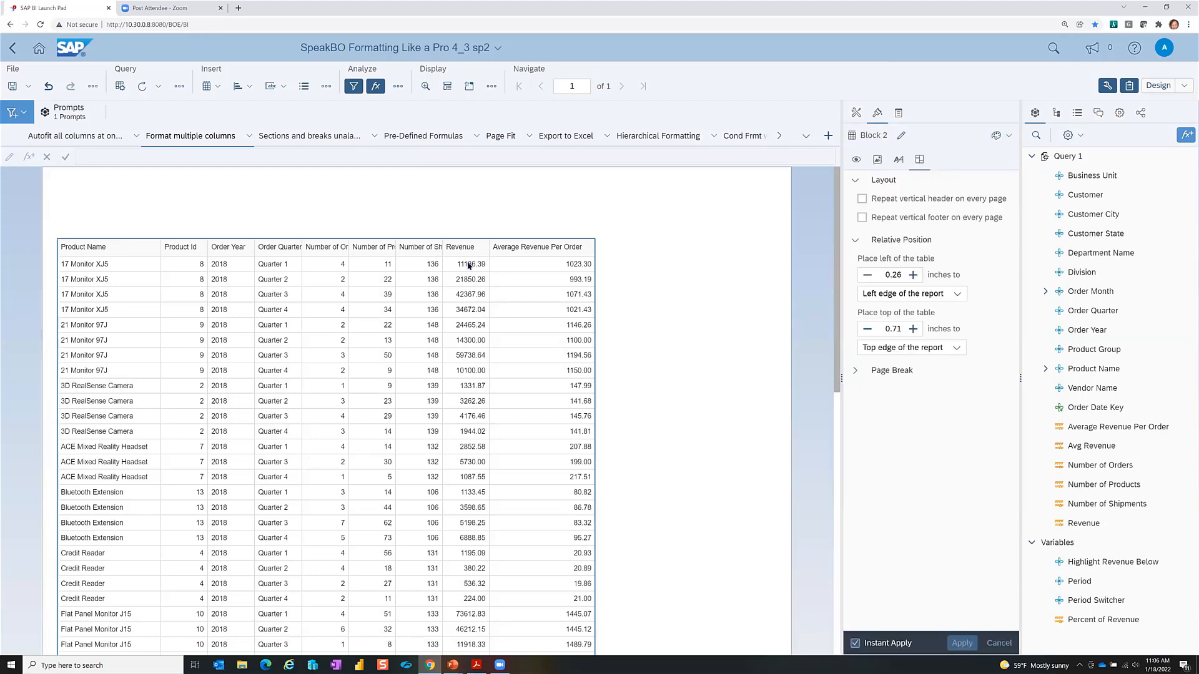
Step: Format the Revenue and Average Revenue Per Order columns as $1,235;($1,235) whole-dollar currency
left_click(468, 265)
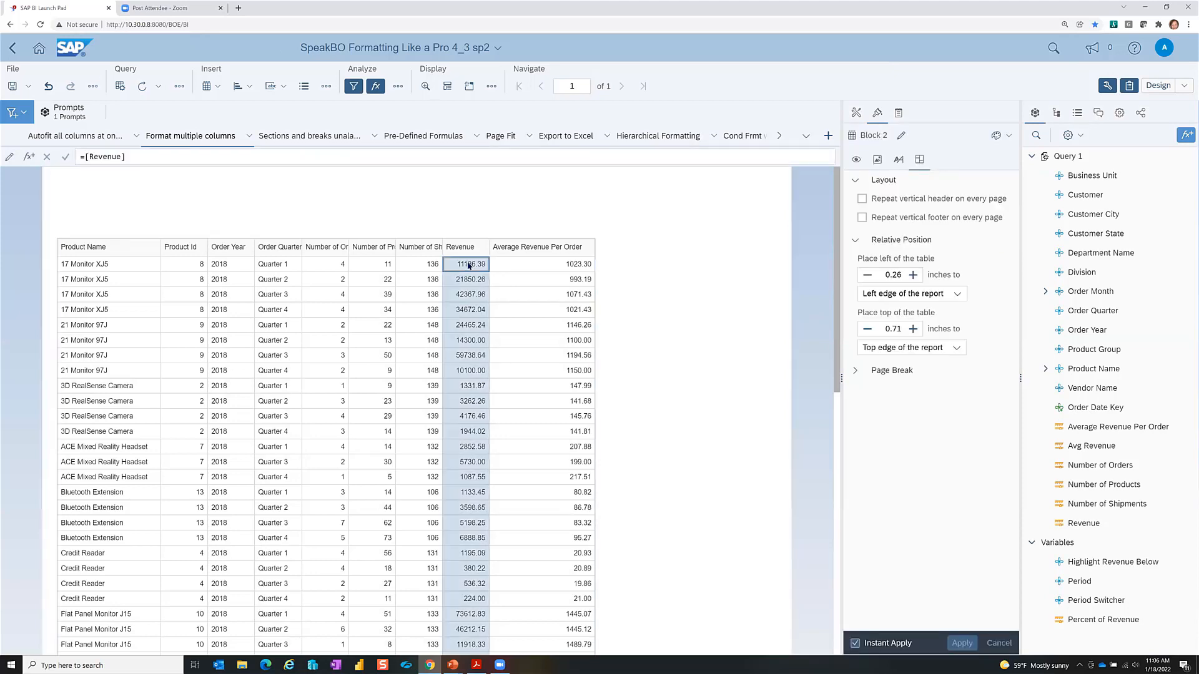
left_click(518, 266, "ctrl")
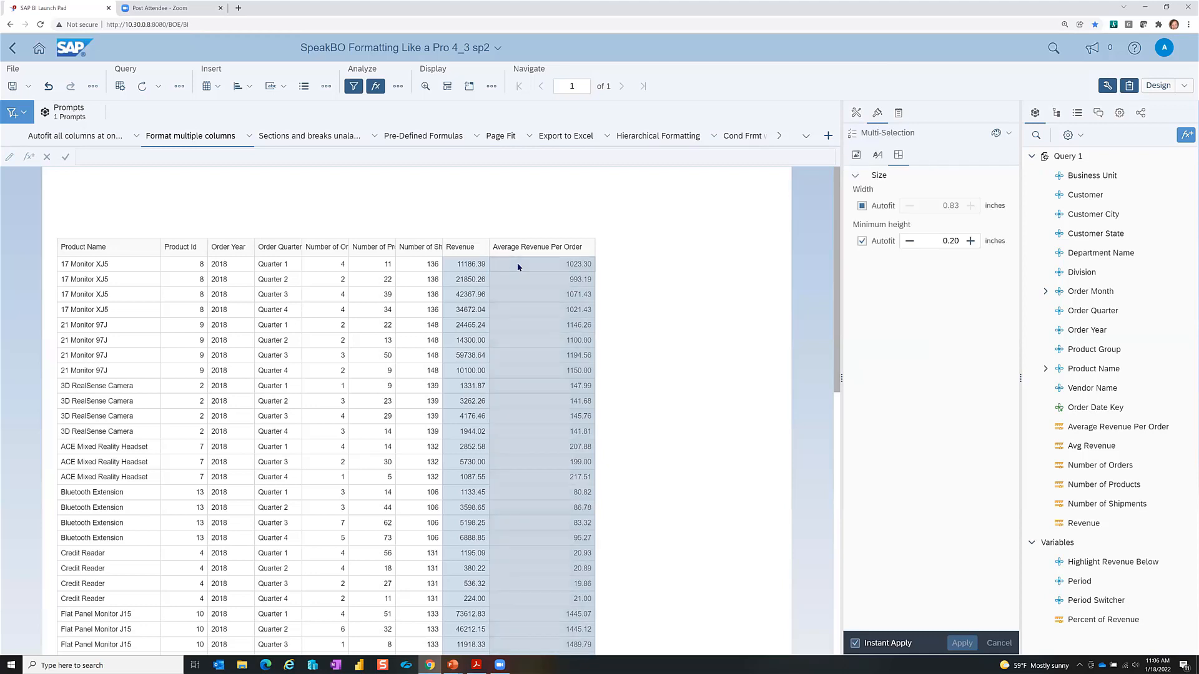
right_click(518, 267)
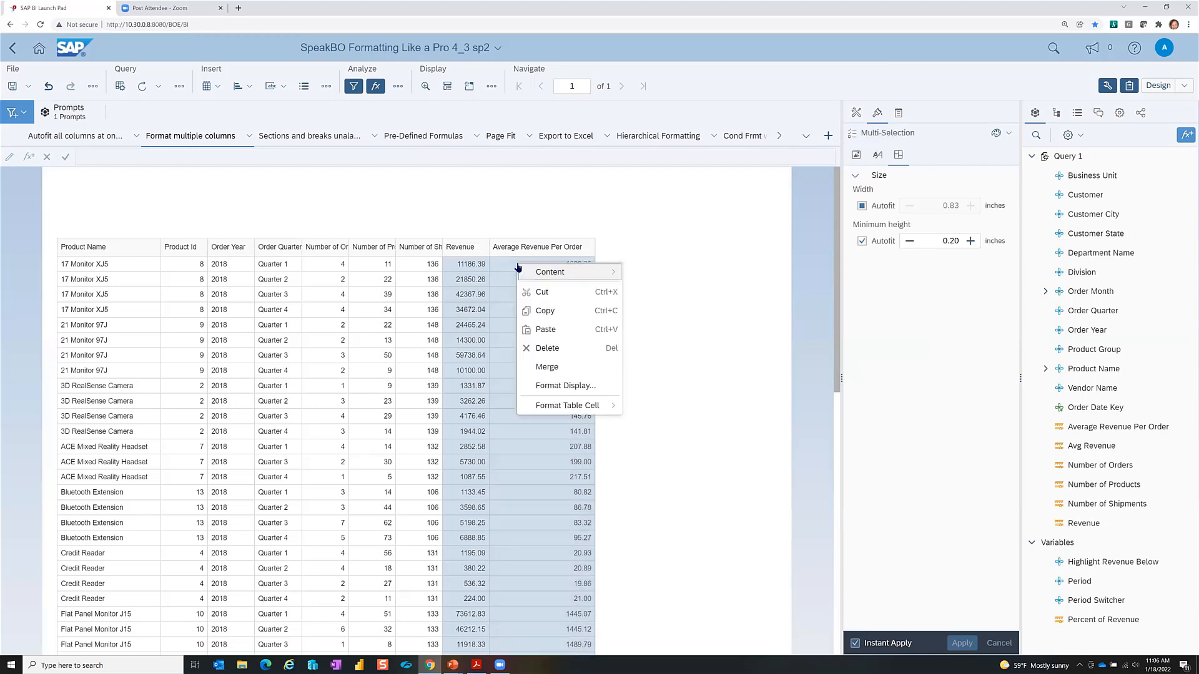
left_click(559, 386)
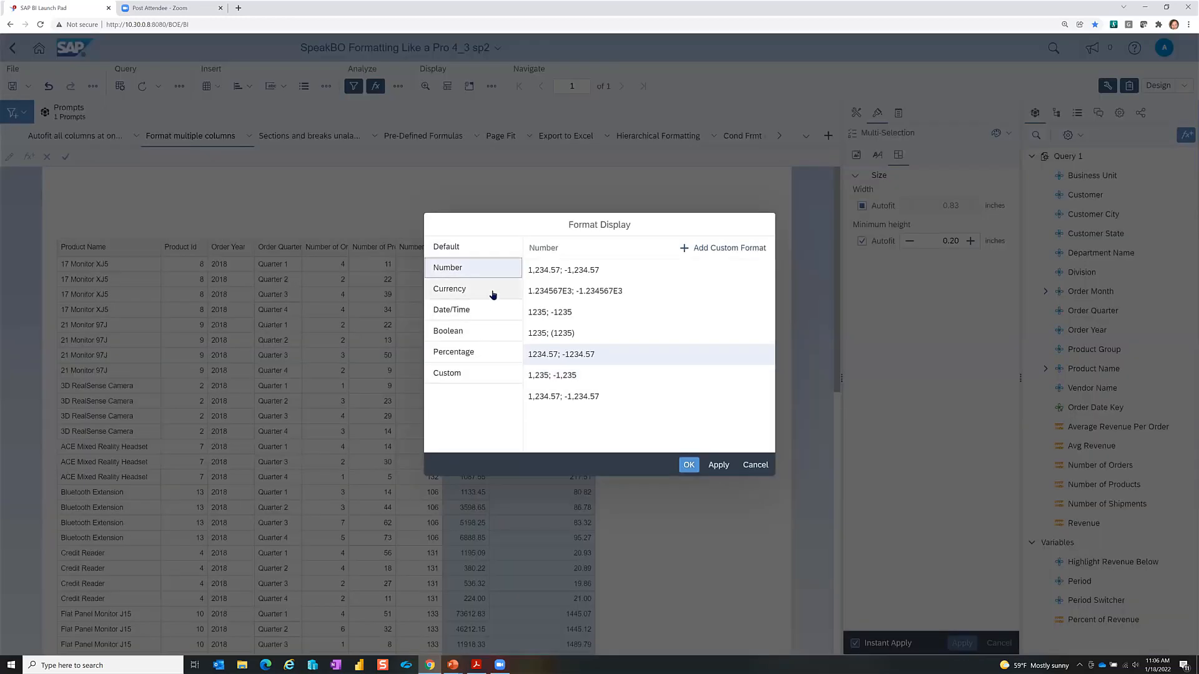
left_click(490, 291)
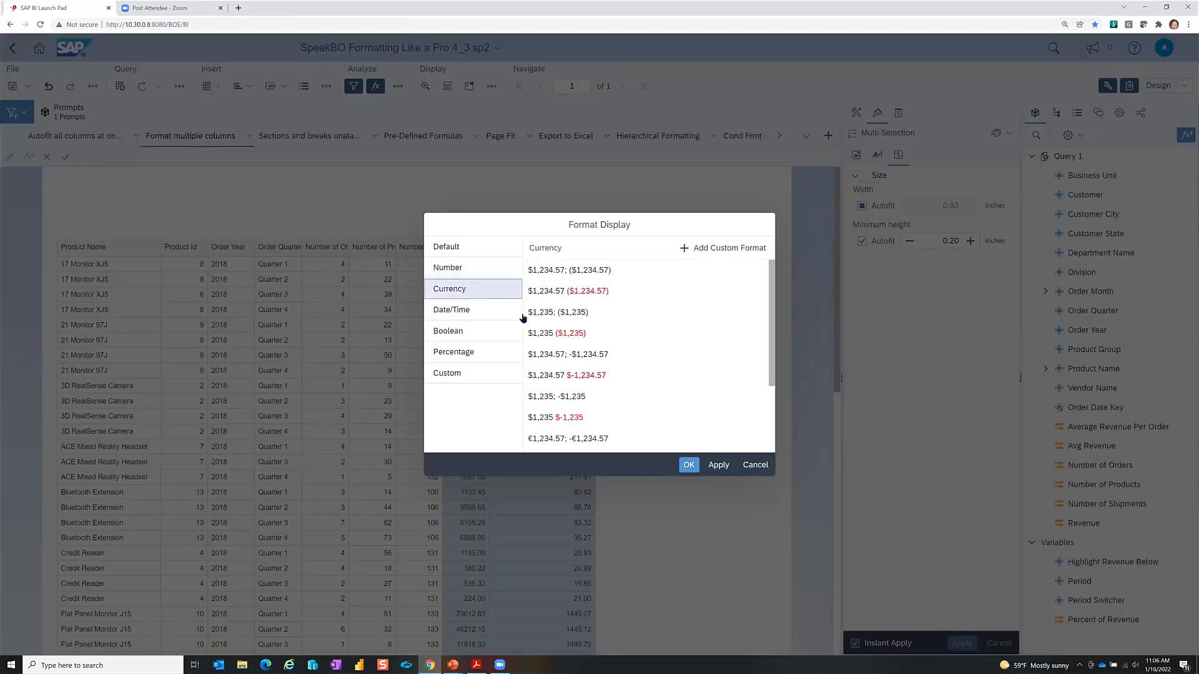
left_click(550, 320)
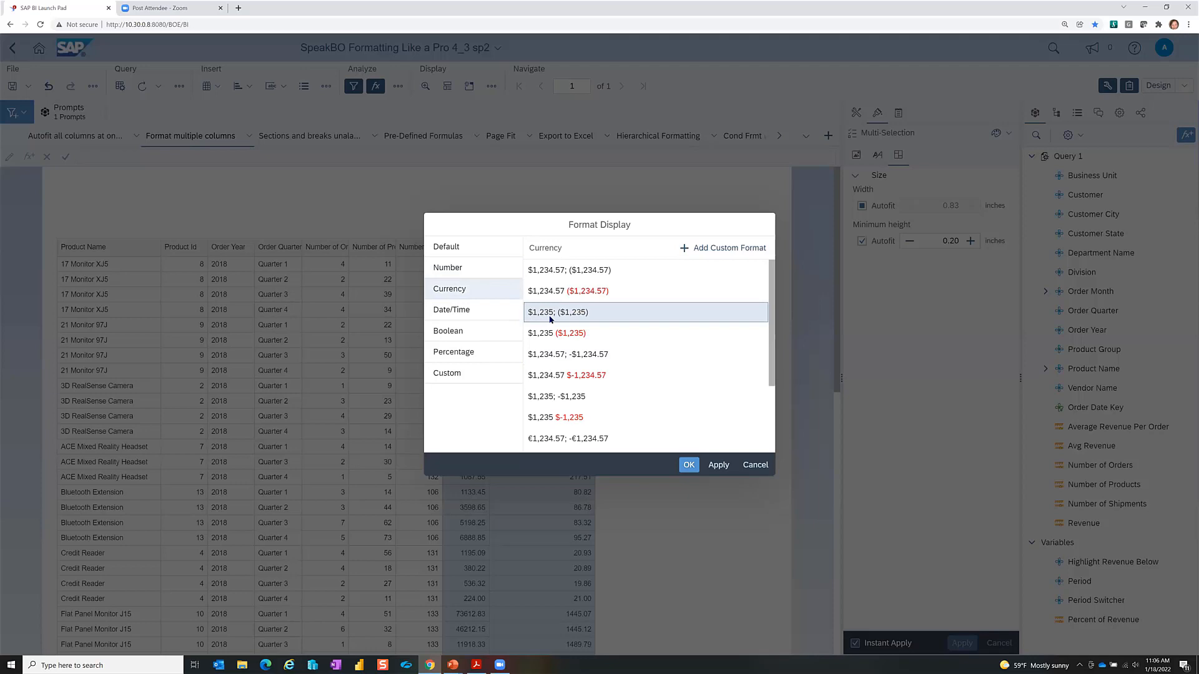
left_click(685, 465)
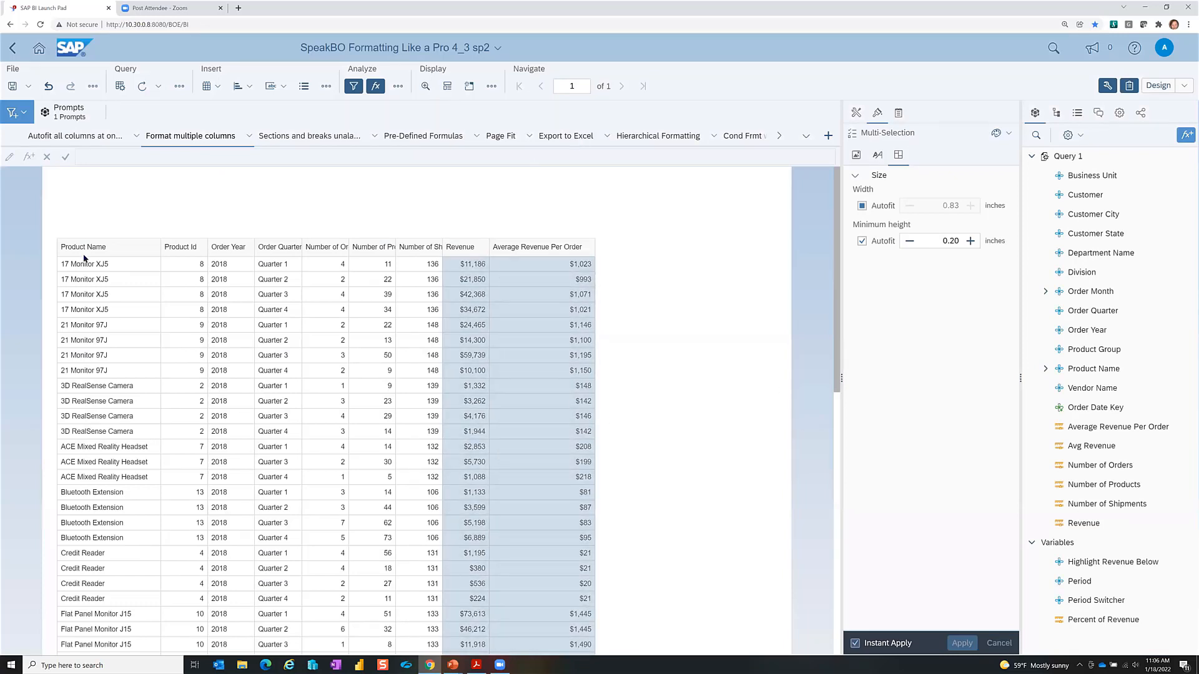
Step: Center-align the Product Id, Order Year and Order Quarter columns, then clear the selection
left_click(174, 261)
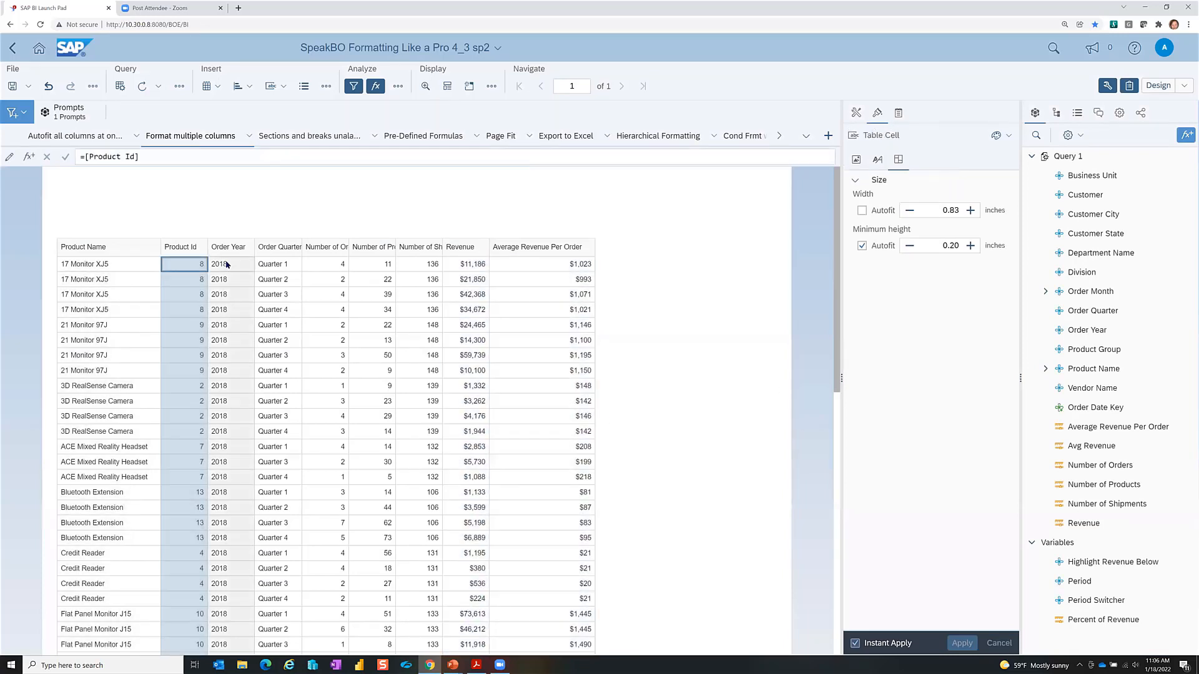
left_click(226, 264, "ctrl")
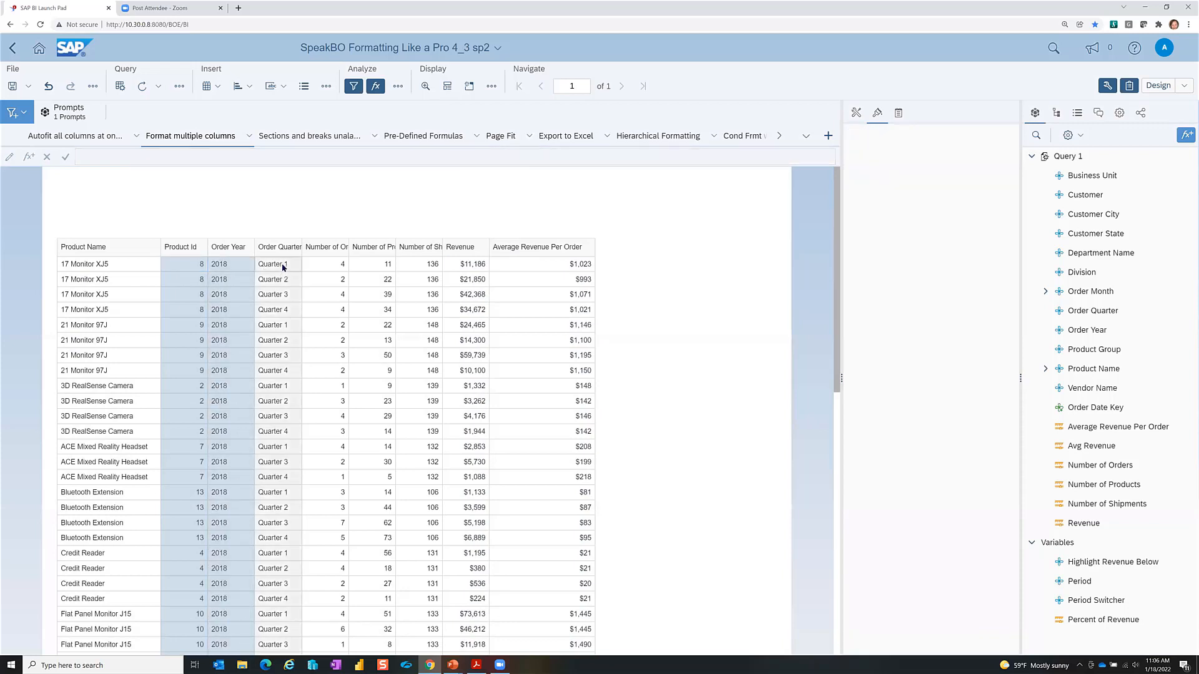
left_click(283, 267, "ctrl")
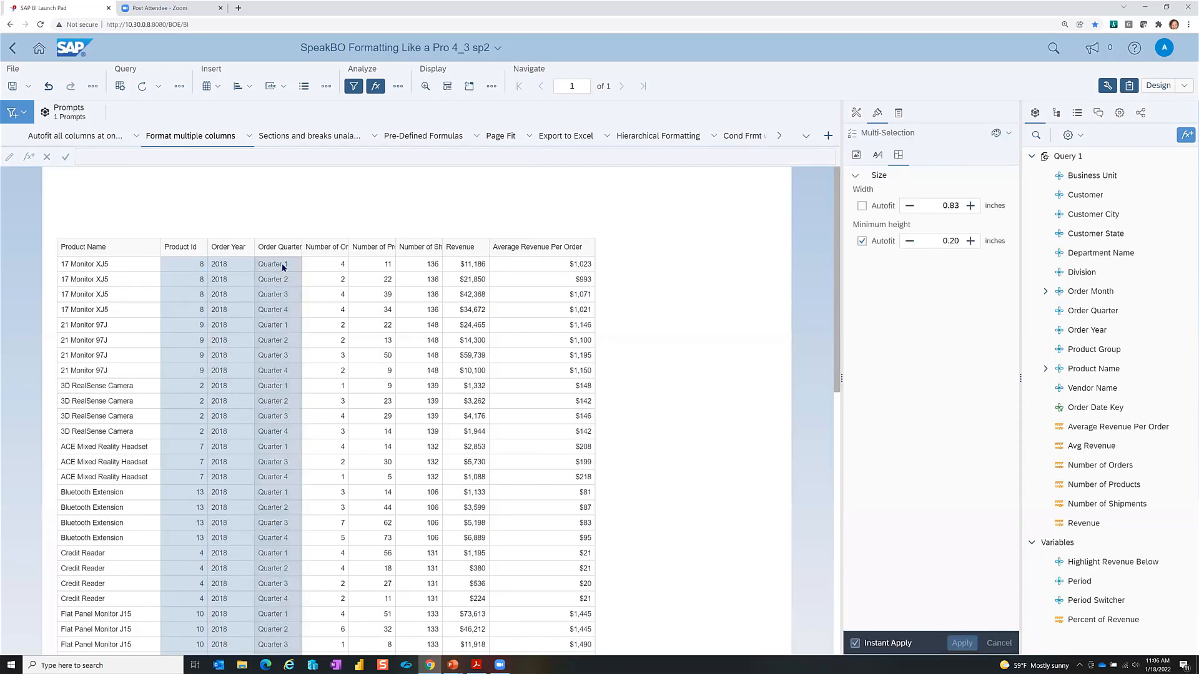
right_click(282, 267)
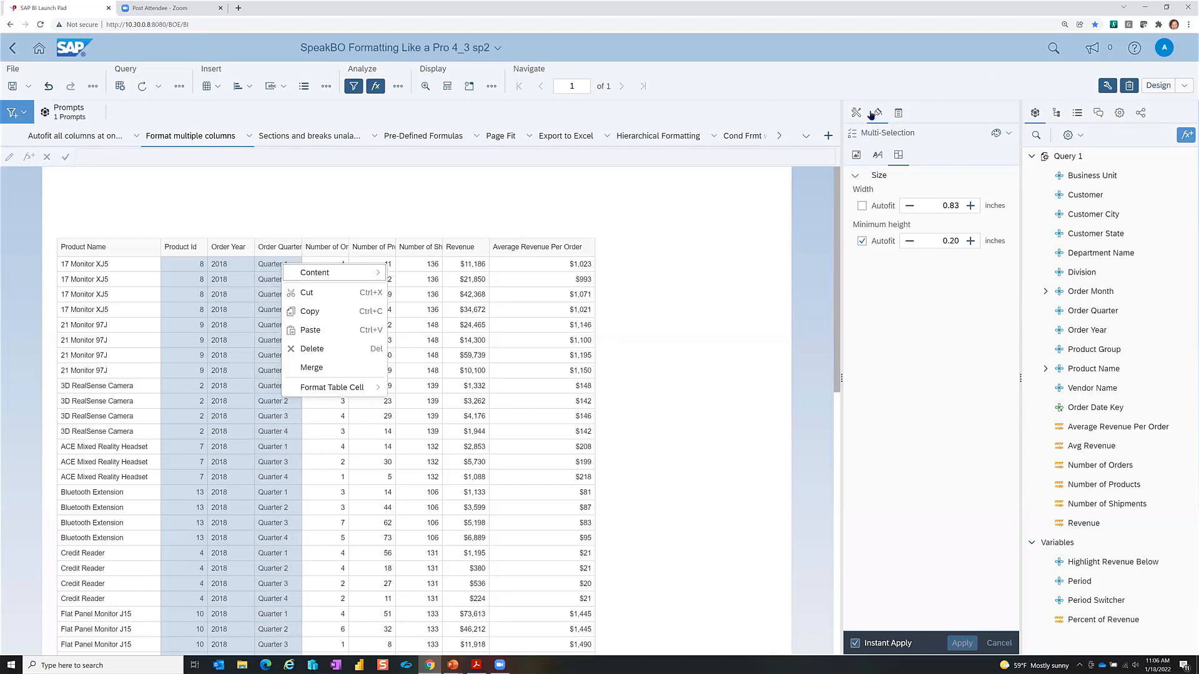
left_click(878, 155)
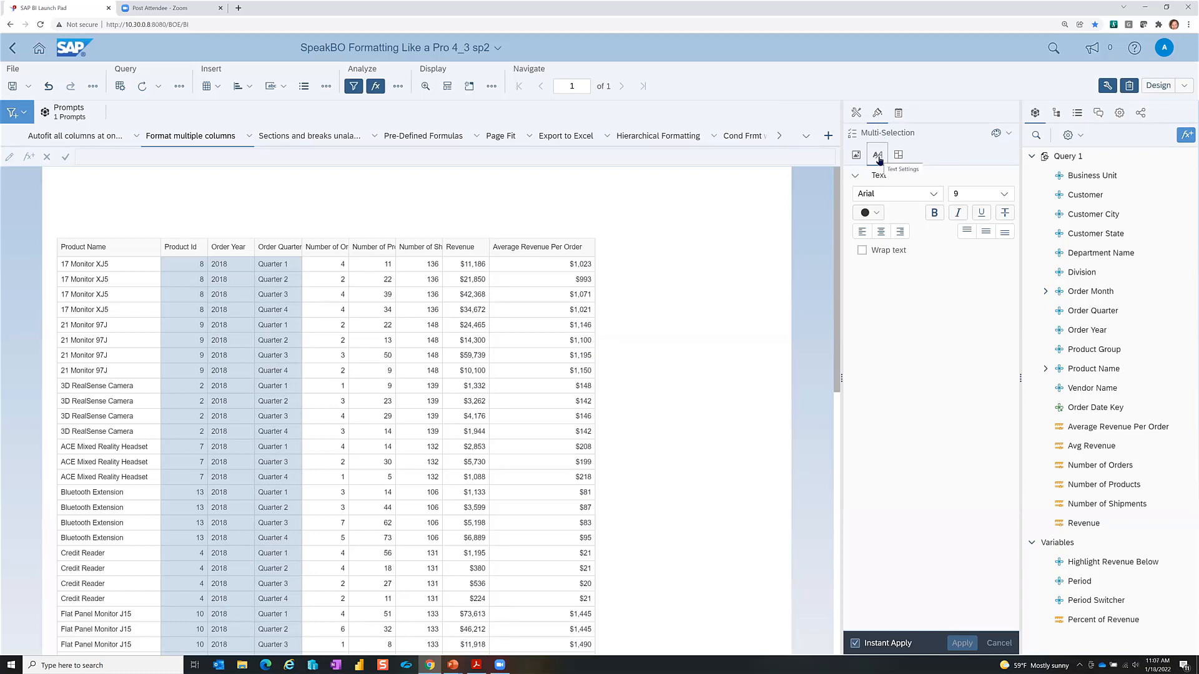
left_click(881, 231)
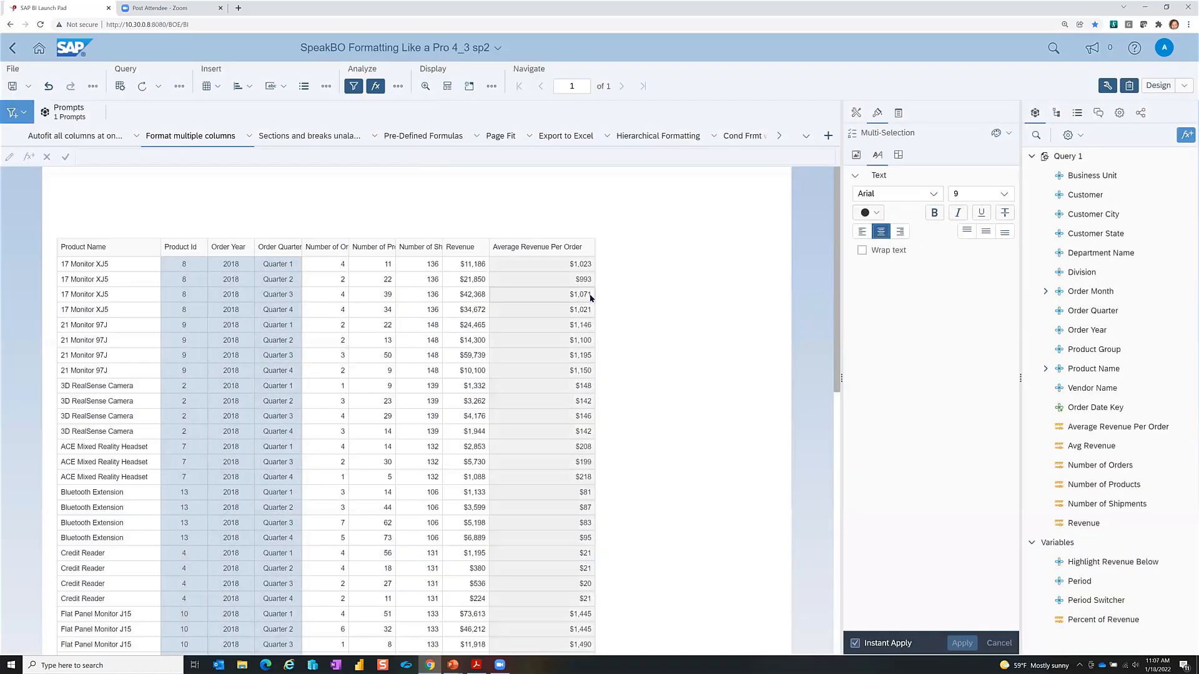
left_click(717, 308)
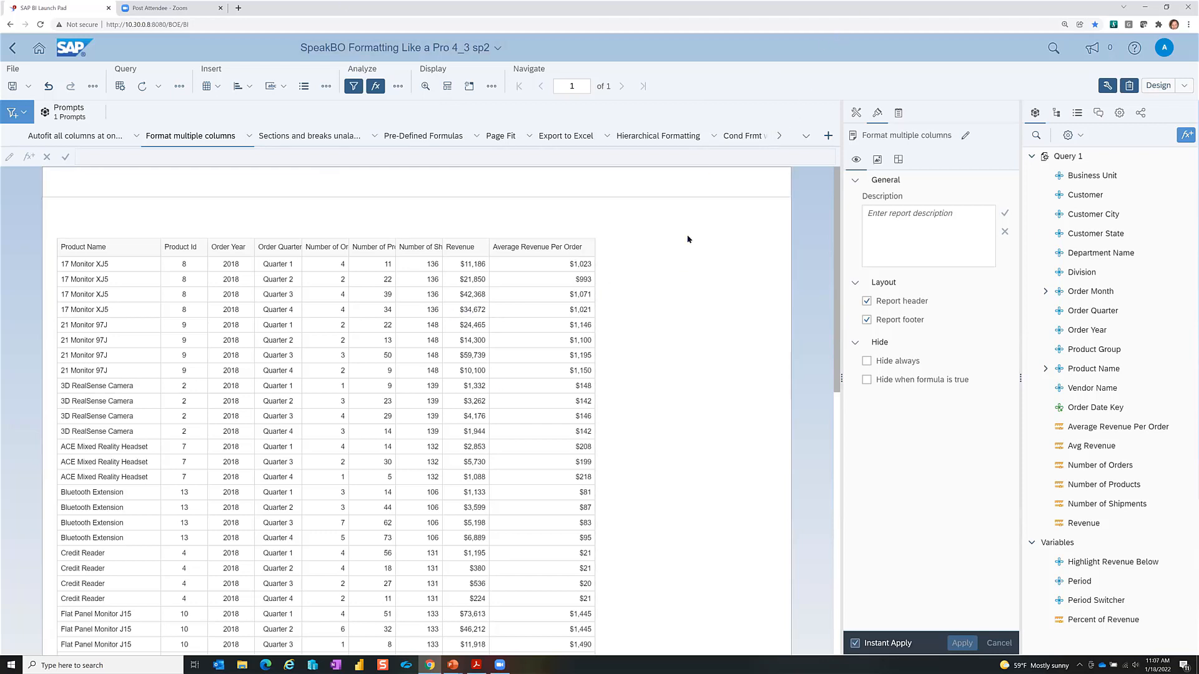
Step: Advance the PowerPoint slide show to 'Use the Format Painter', then return to Web Intelligence
key("alt+Tab")
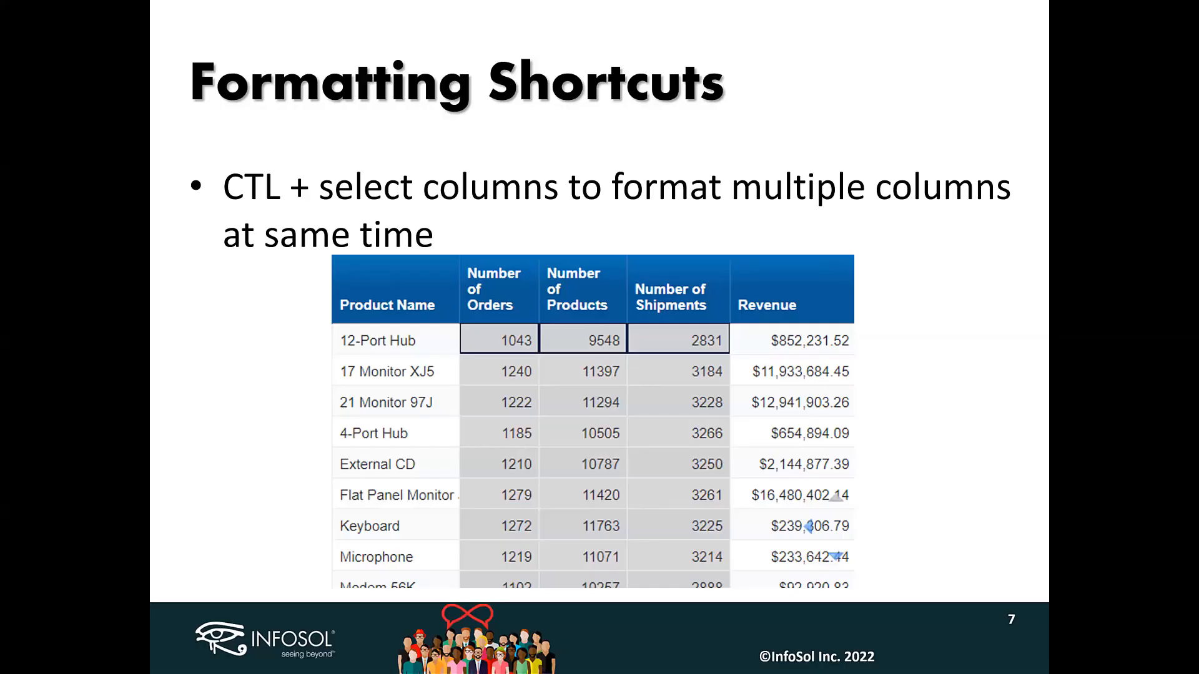
key("Right")
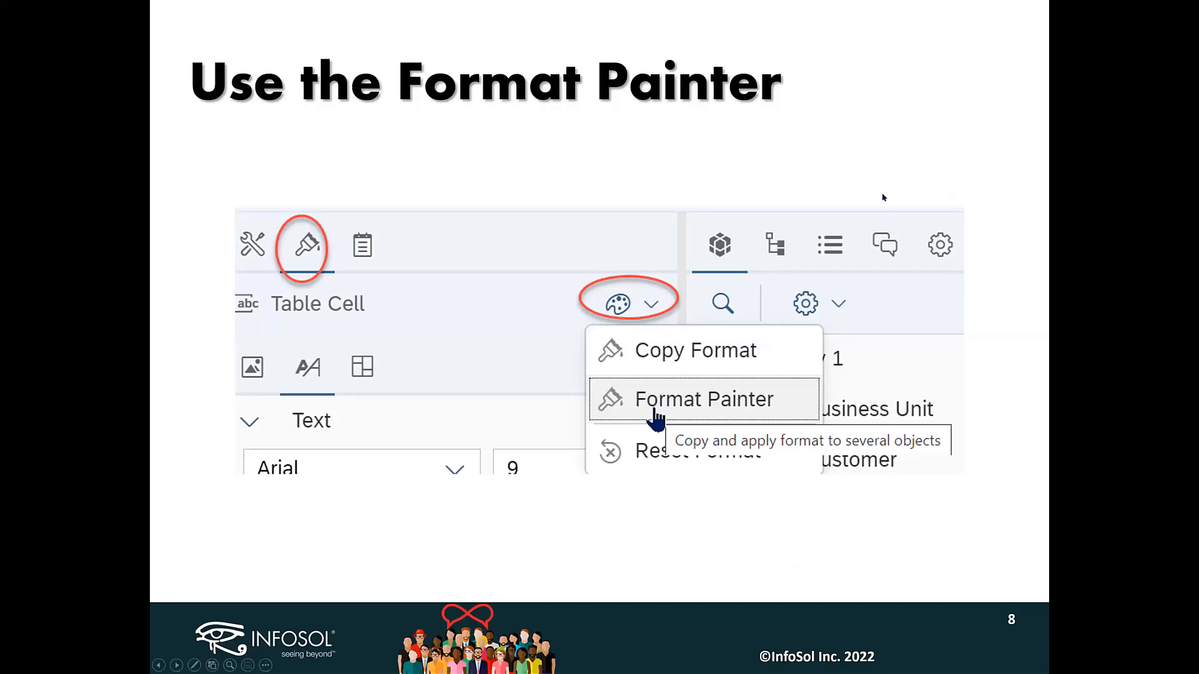
key("alt+Tab")
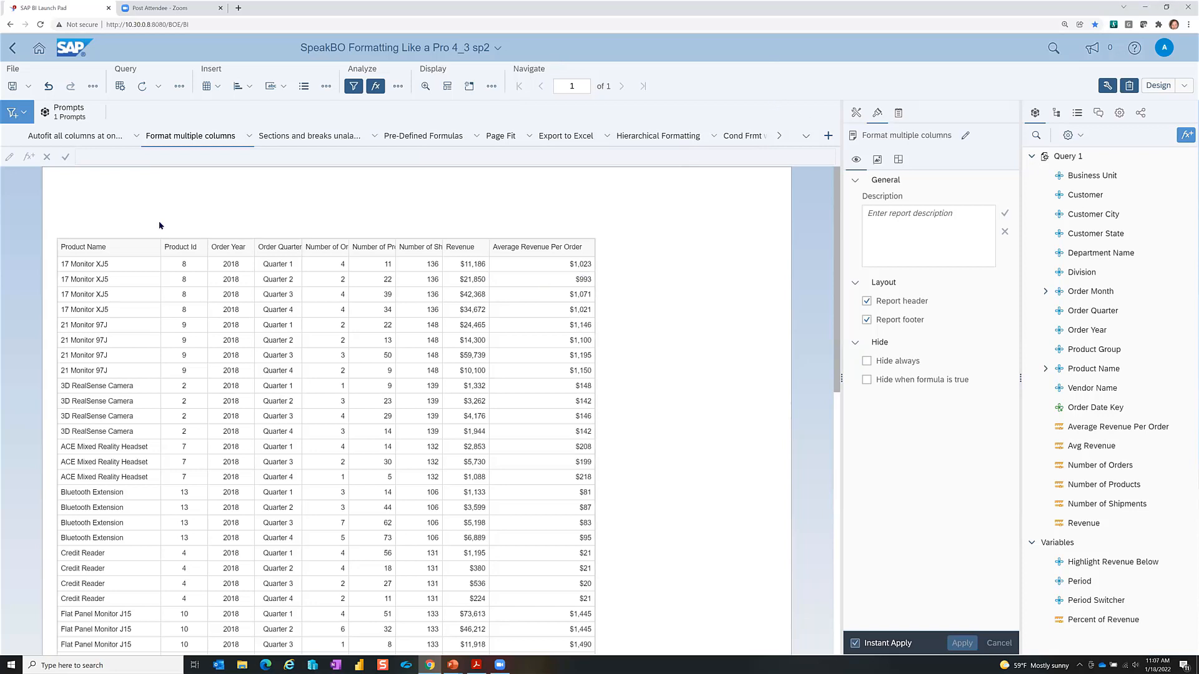
Step: Undo the last two formatting changes and select the Average Revenue Per Order column
left_click(48, 86)
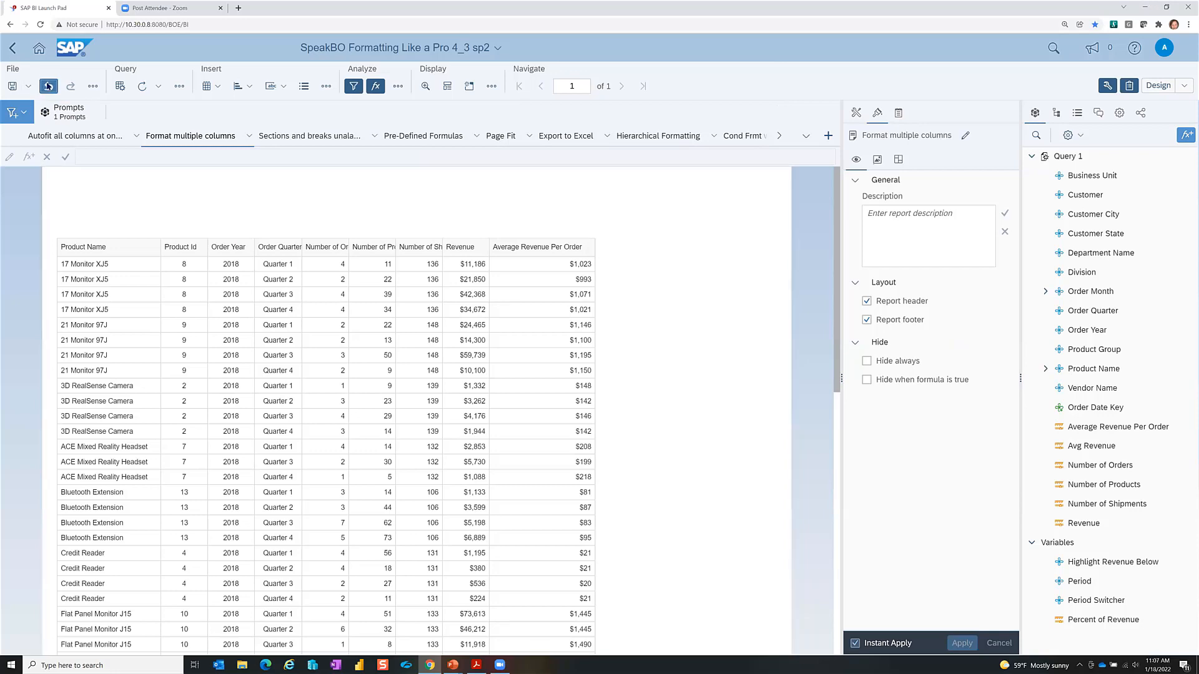
left_click(48, 86)
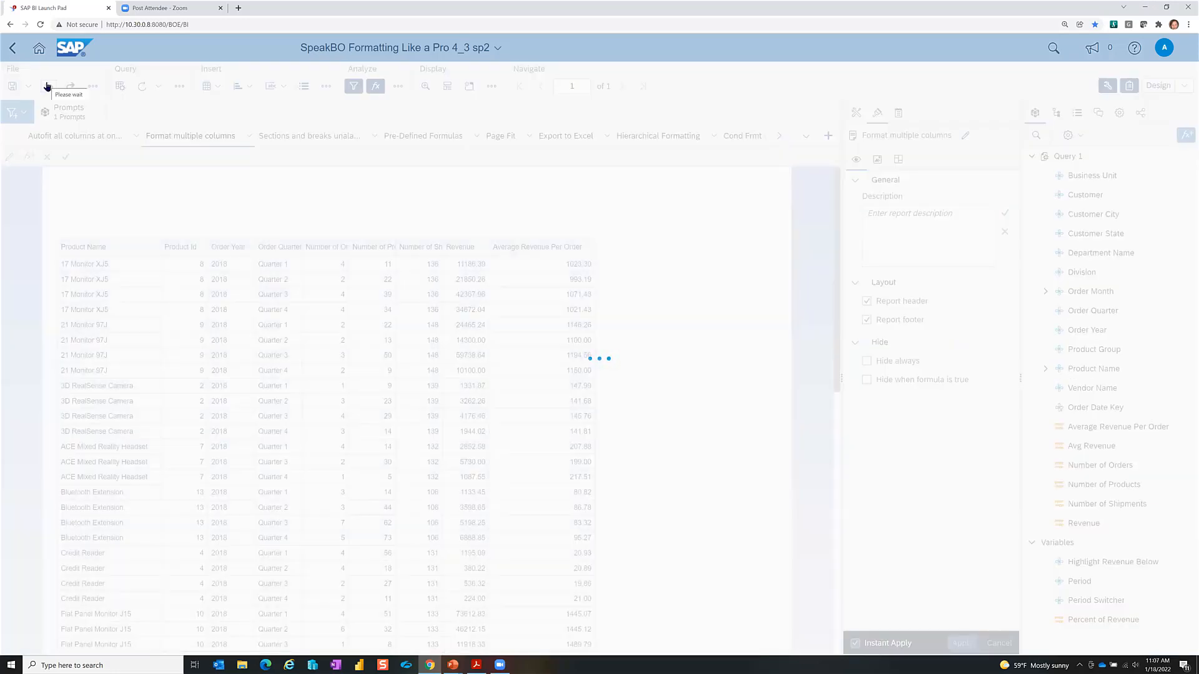
left_click(557, 267)
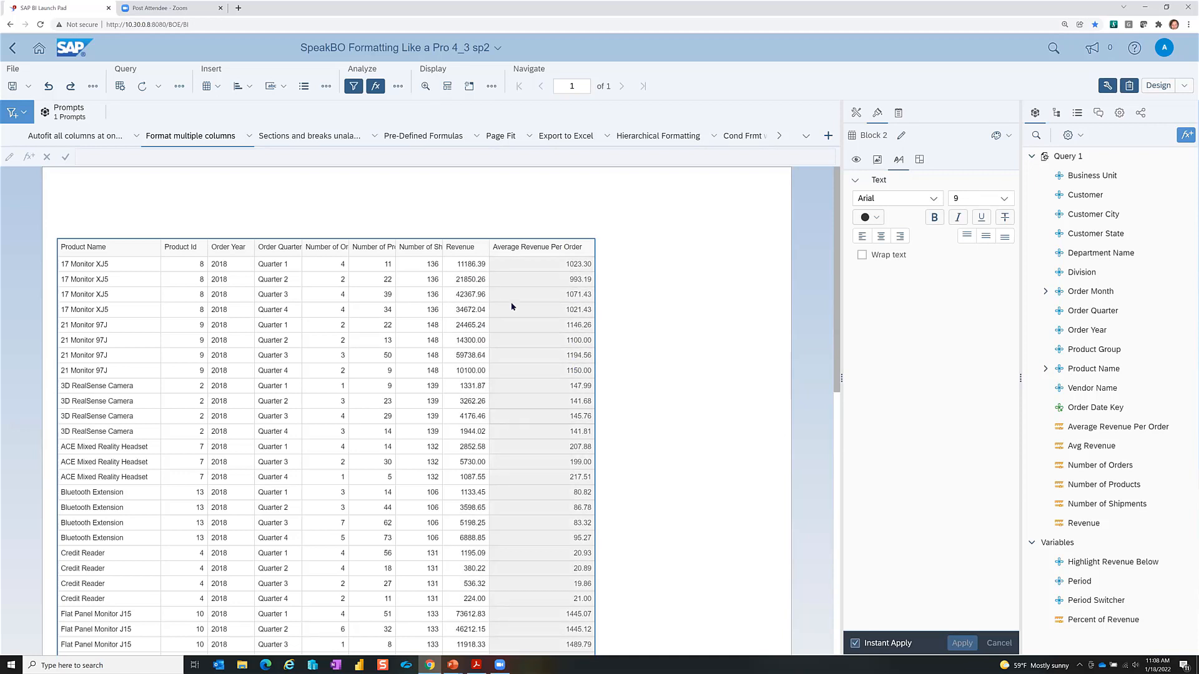
left_click(524, 264)
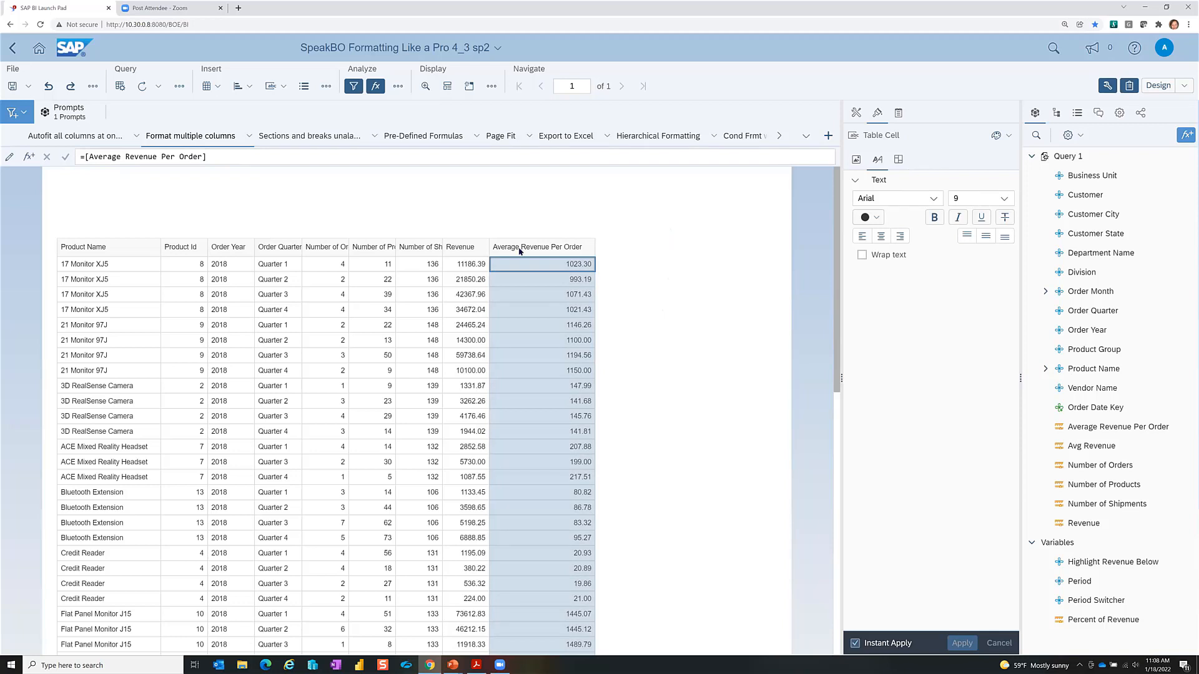
Step: Format Average Revenue Per Order alone as $1,235 ($1,235) whole-dollar currency
right_click(547, 268)
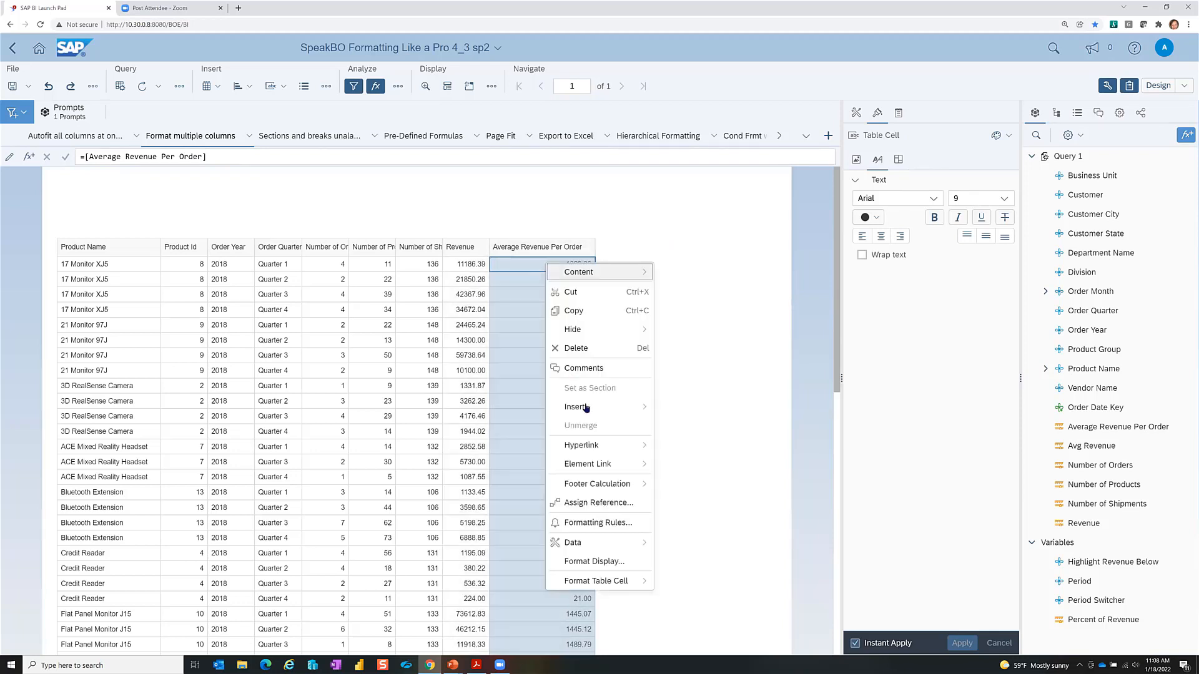
left_click(612, 562)
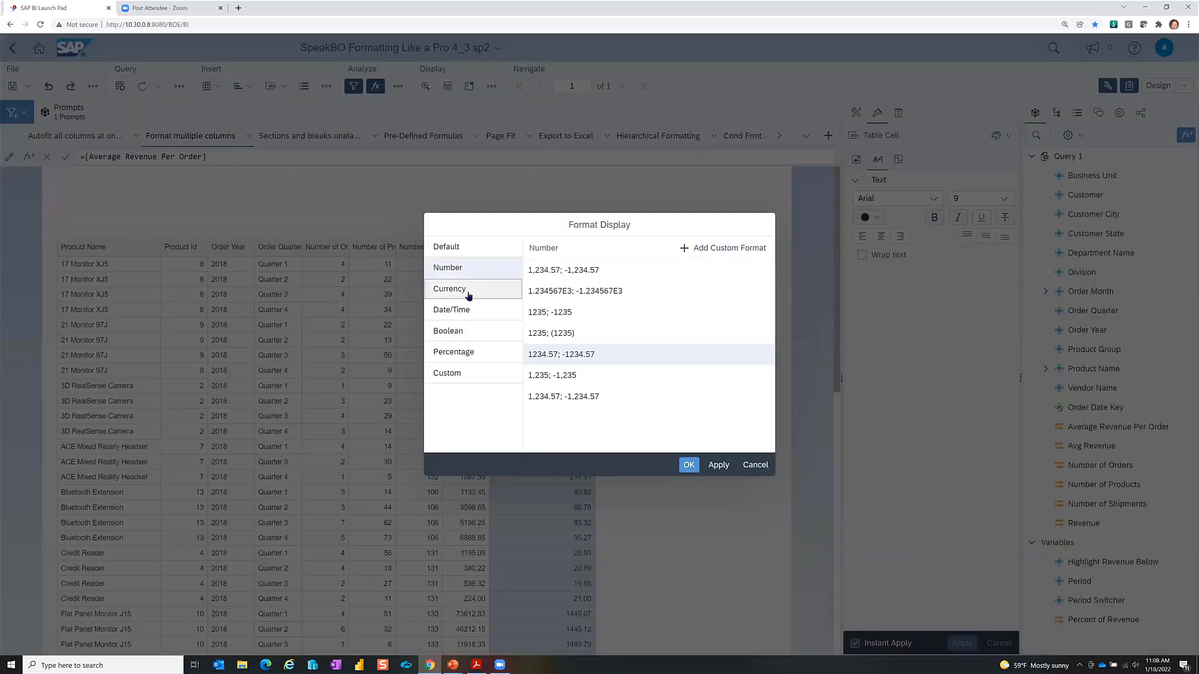
left_click(465, 289)
left_click(619, 337)
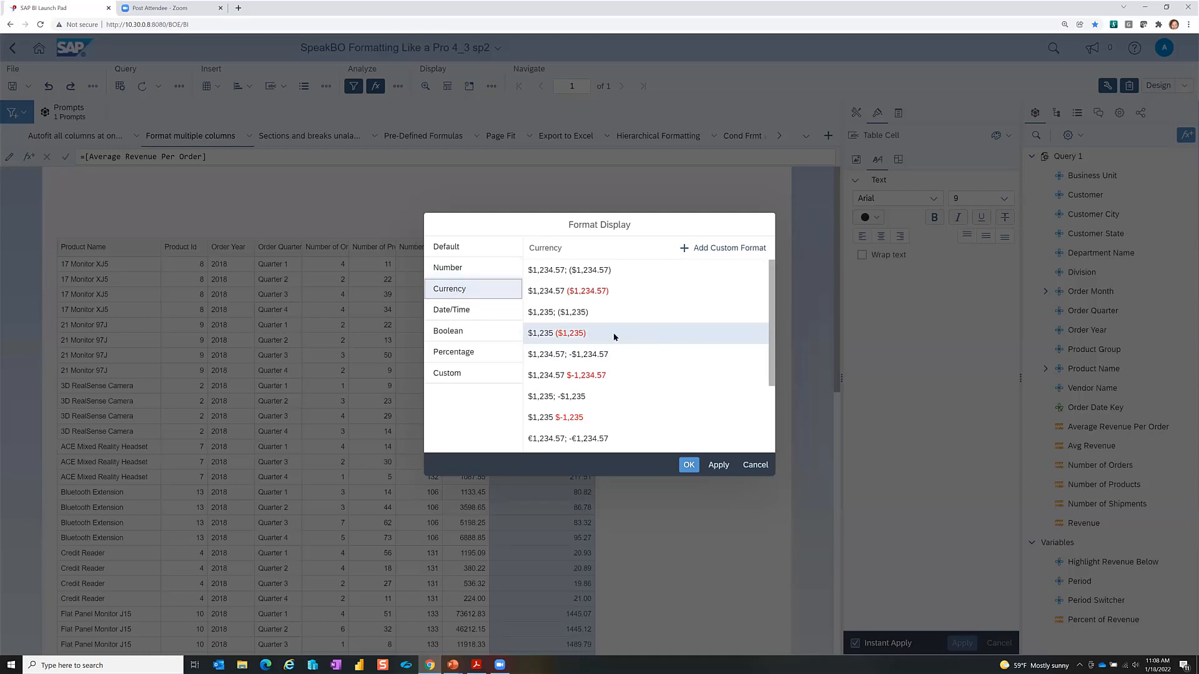
left_click(564, 337)
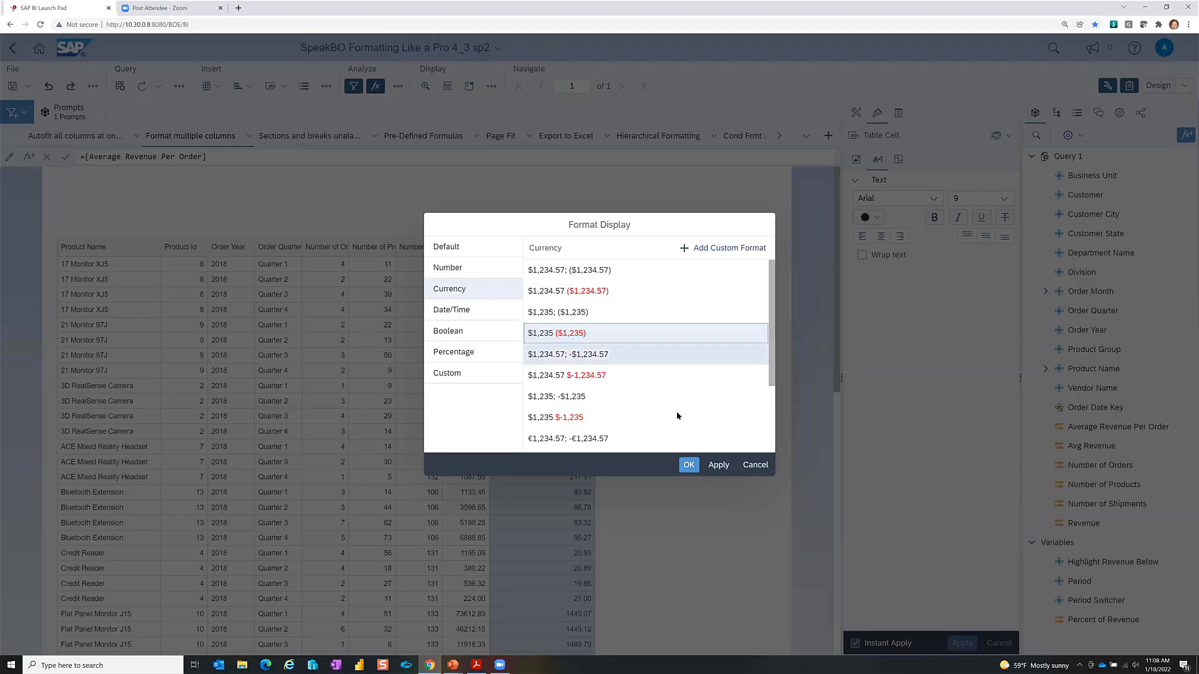
left_click(689, 466)
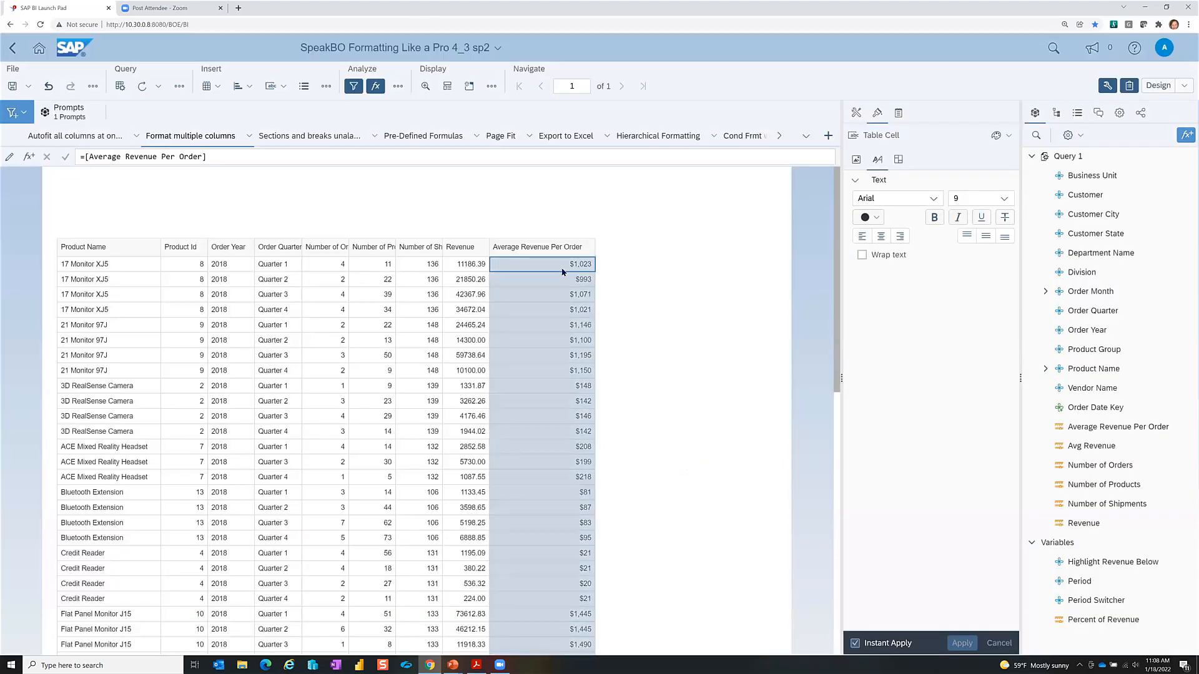
left_click(1002, 135)
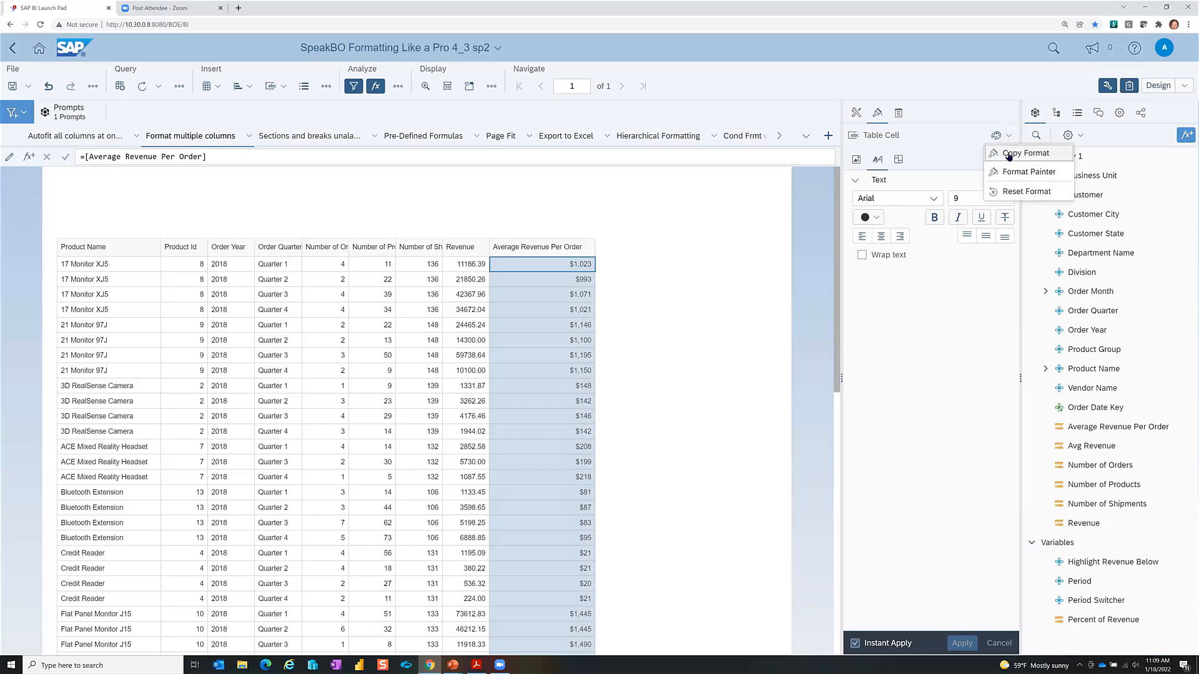
Step: Copy the currency format onto the Revenue column with the Format Painter
left_click(1012, 154)
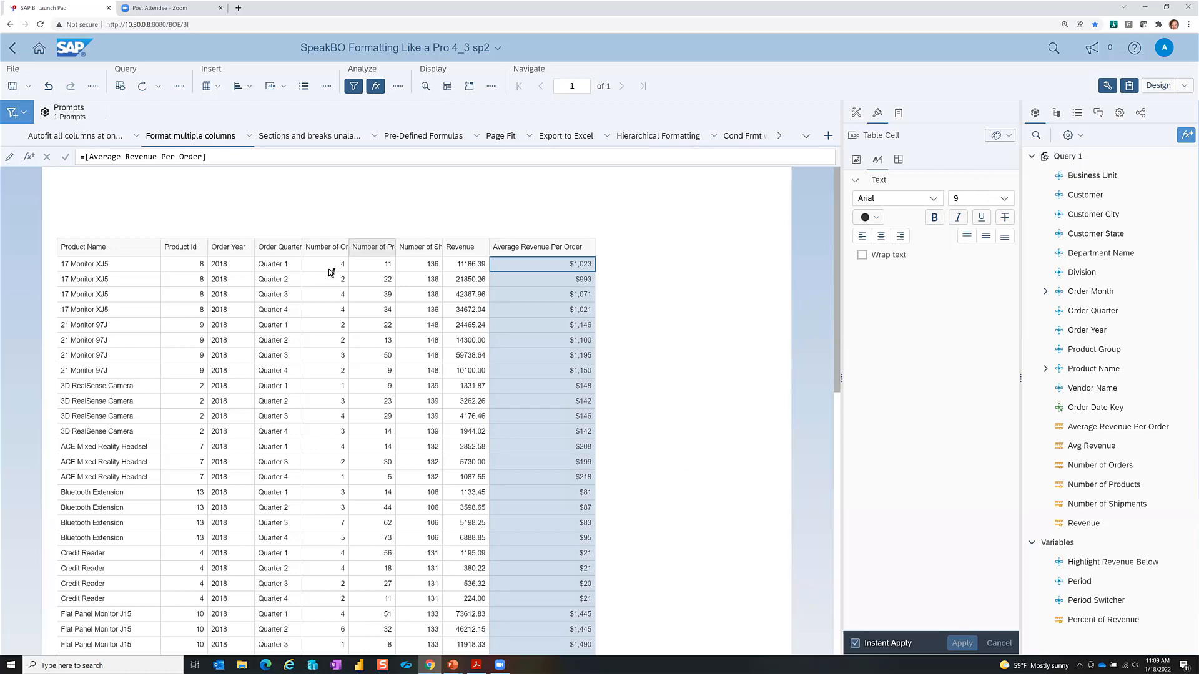
left_click(471, 266)
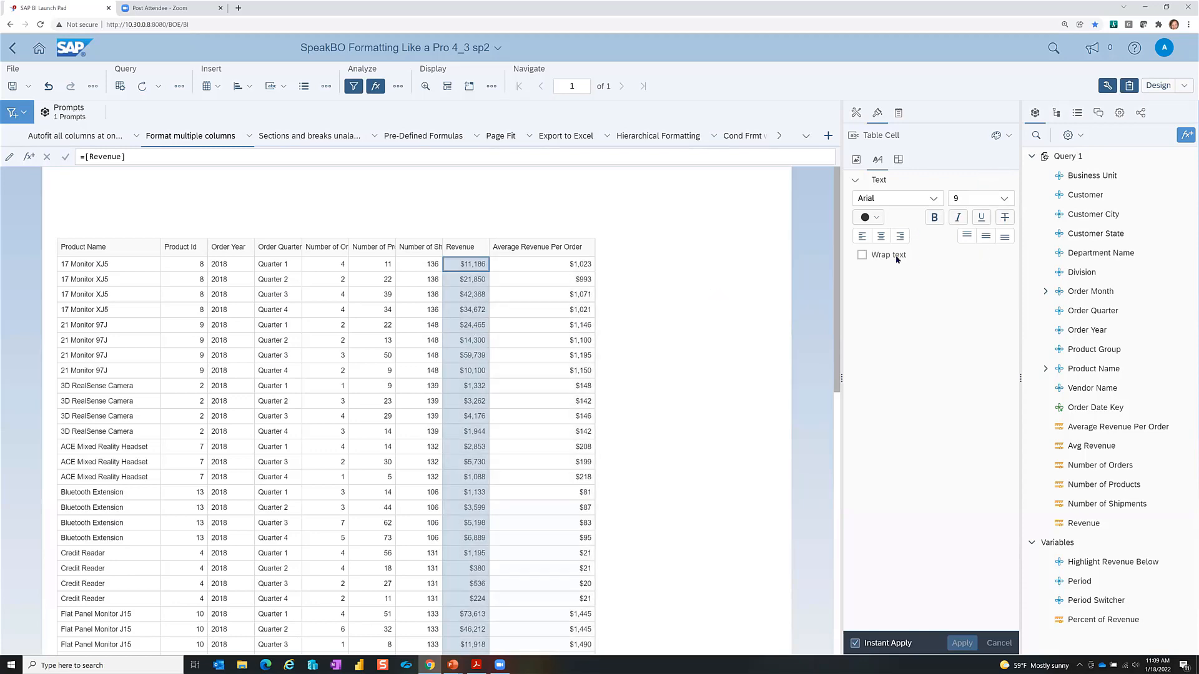
Step: Try left, right and centre alignment on Revenue, leave it centred, and deselect the table
left_click(862, 239)
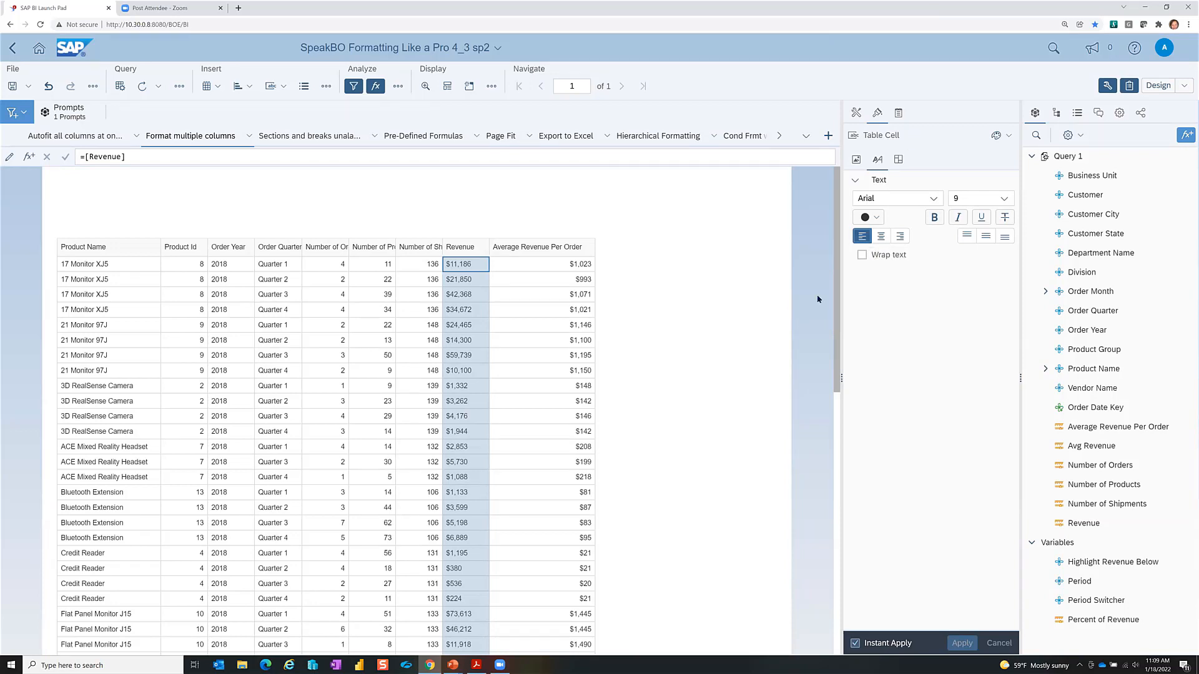
left_click(899, 236)
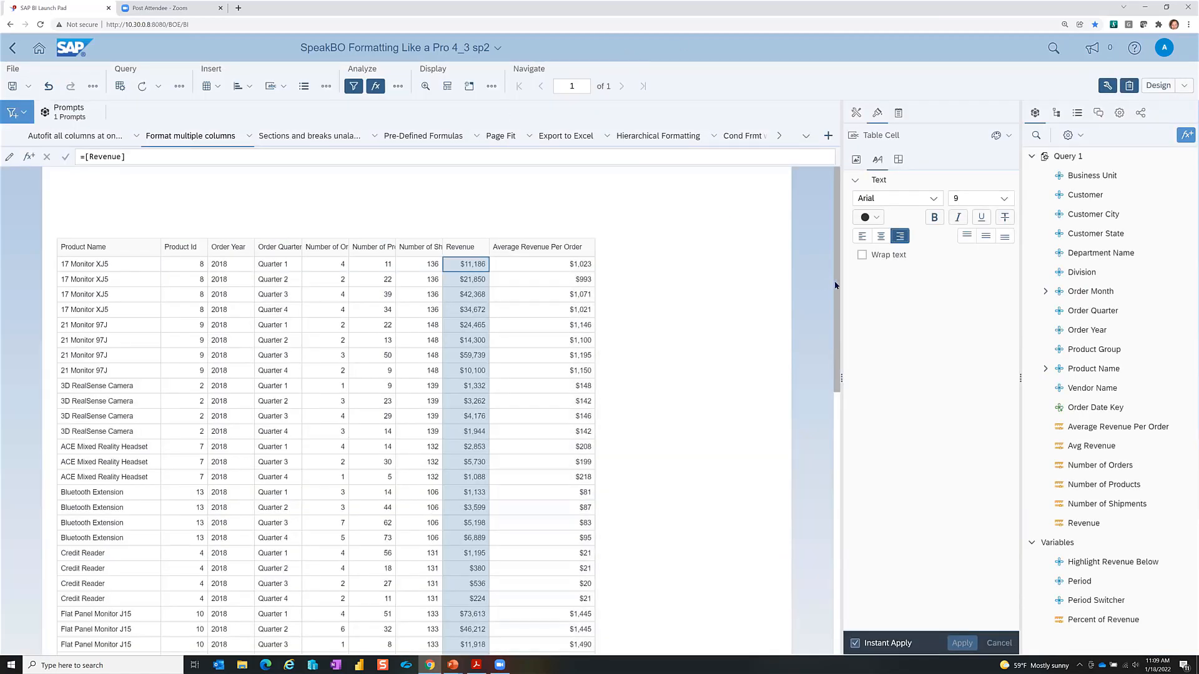
left_click(880, 236)
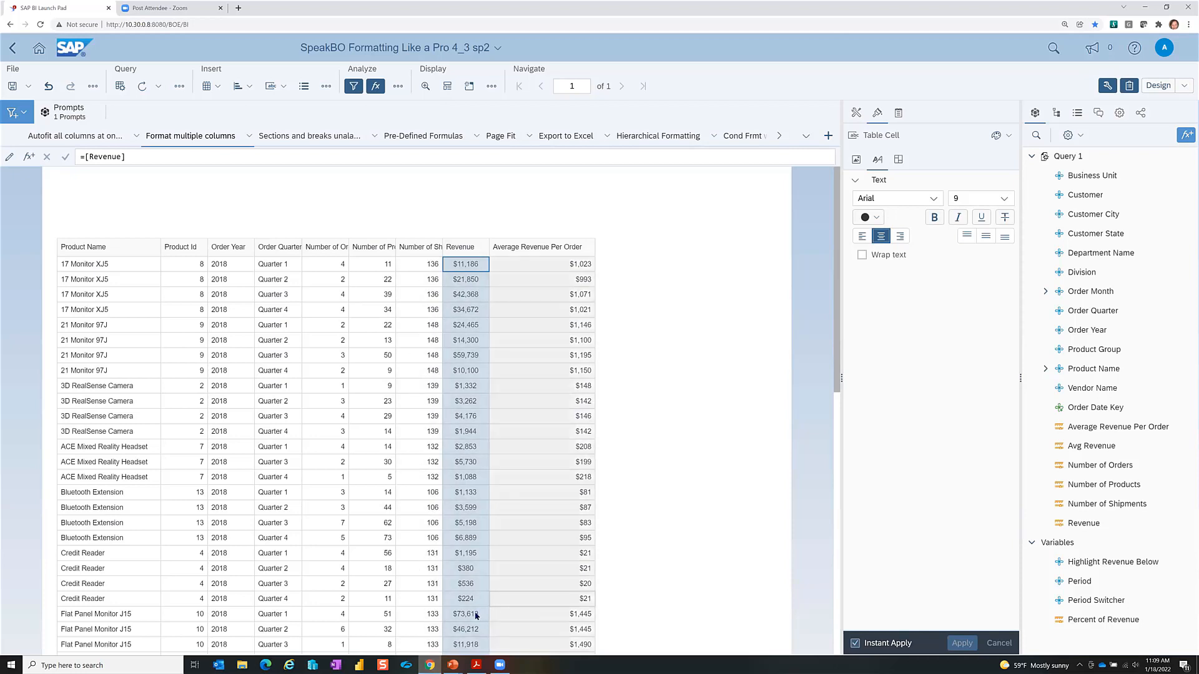
left_click(689, 554)
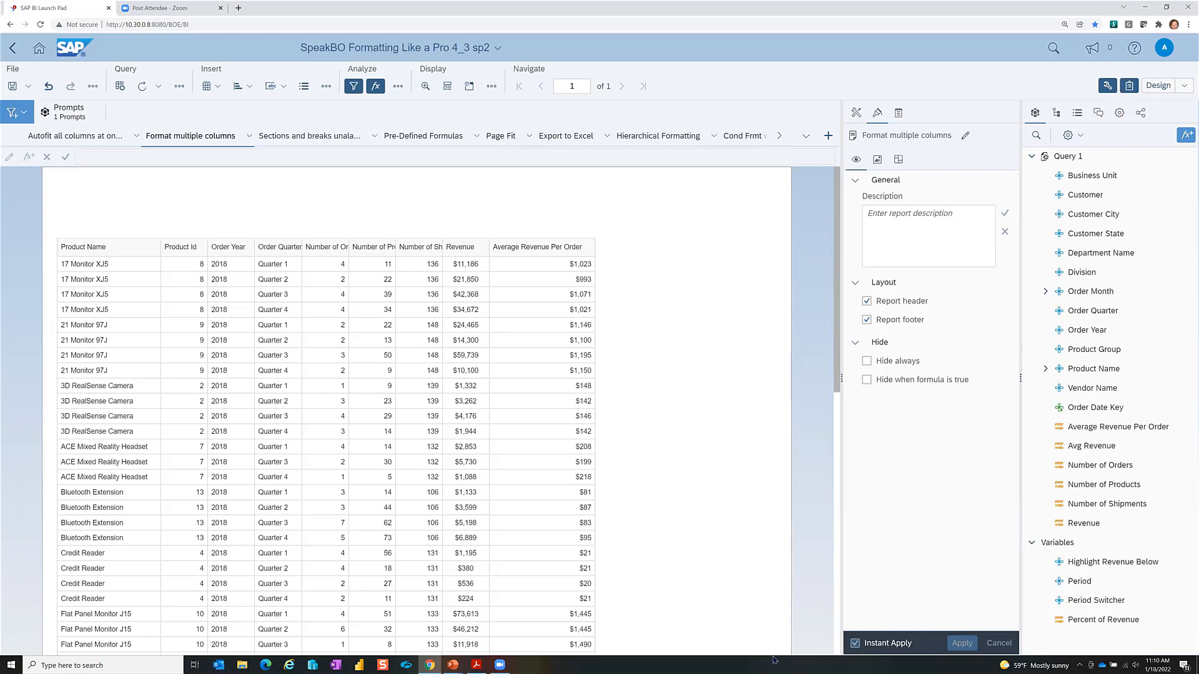
Step: Drag the Average Revenue Per Order column narrower to a 0.71-inch width
left_click(585, 497)
left_click(579, 493)
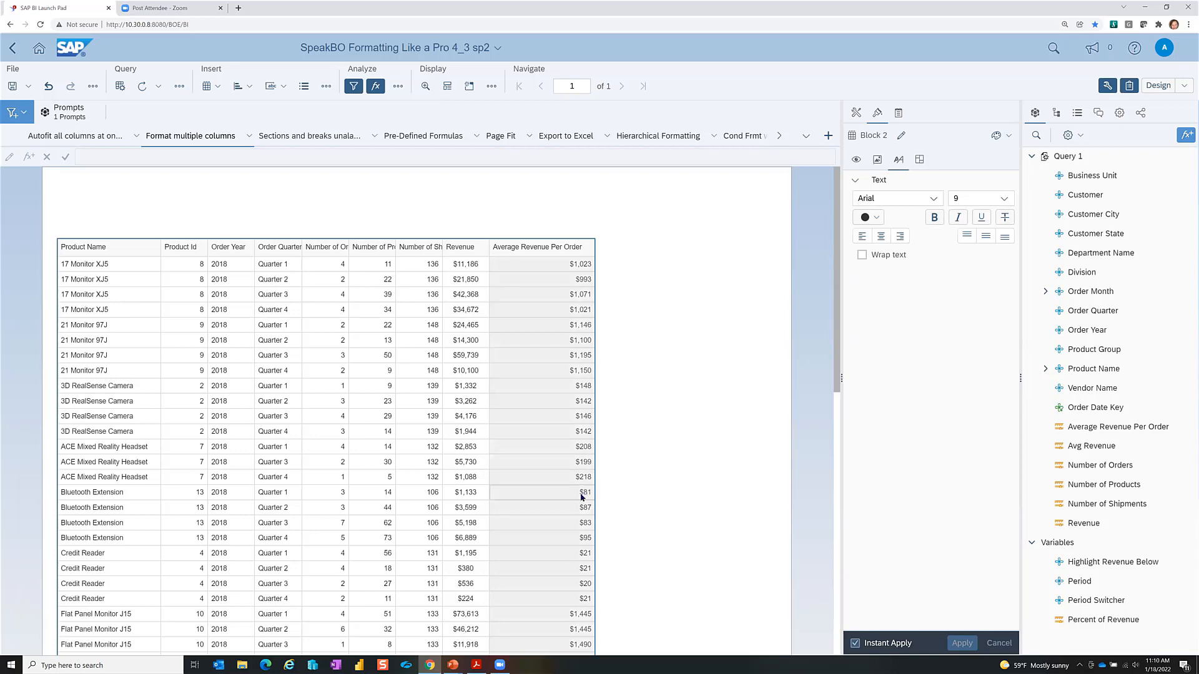
left_click(582, 493)
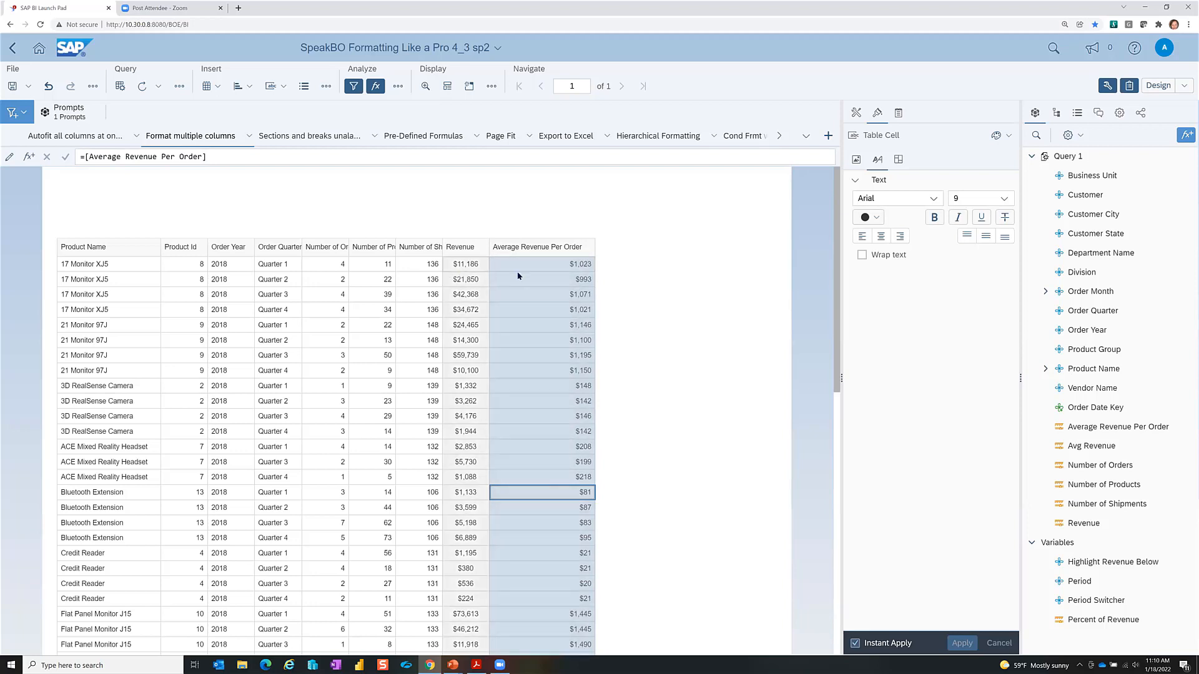
left_click_drag(594, 263, 528, 260)
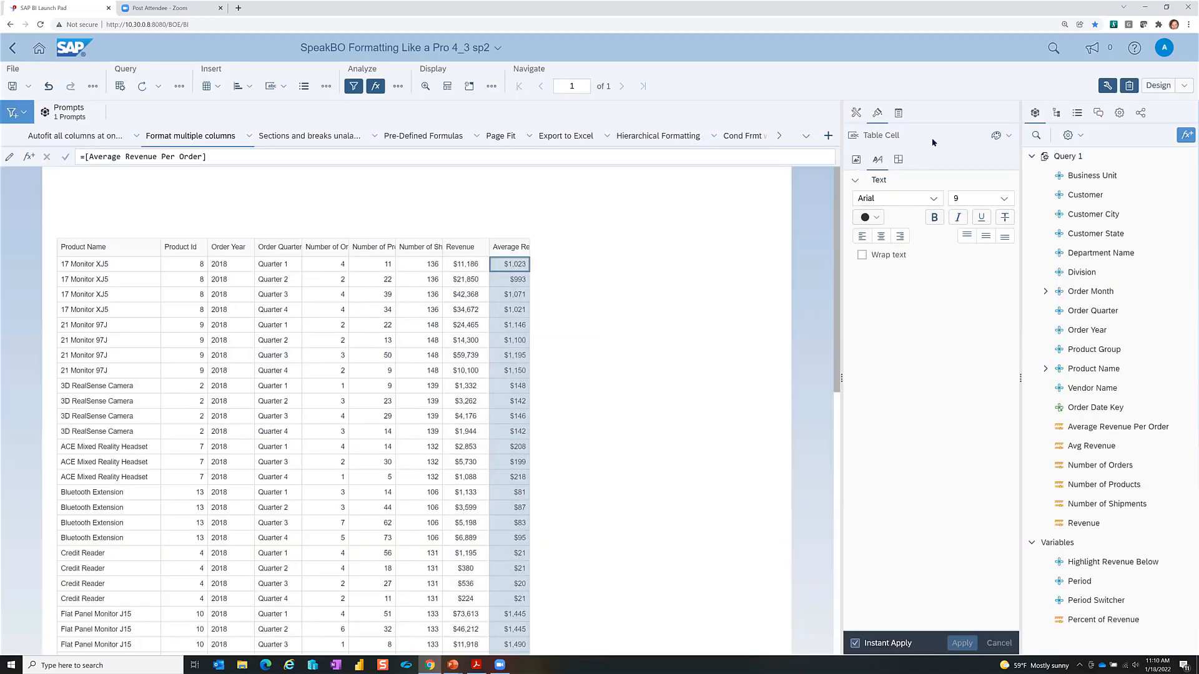
left_click(898, 160)
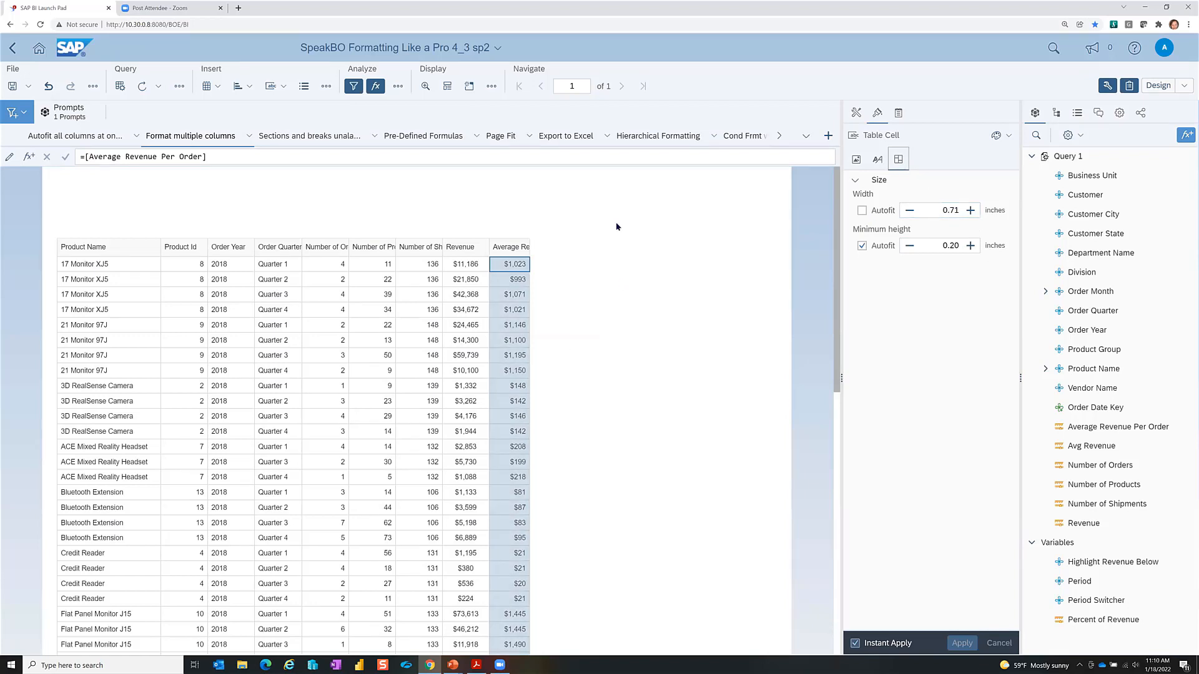
left_click(330, 269)
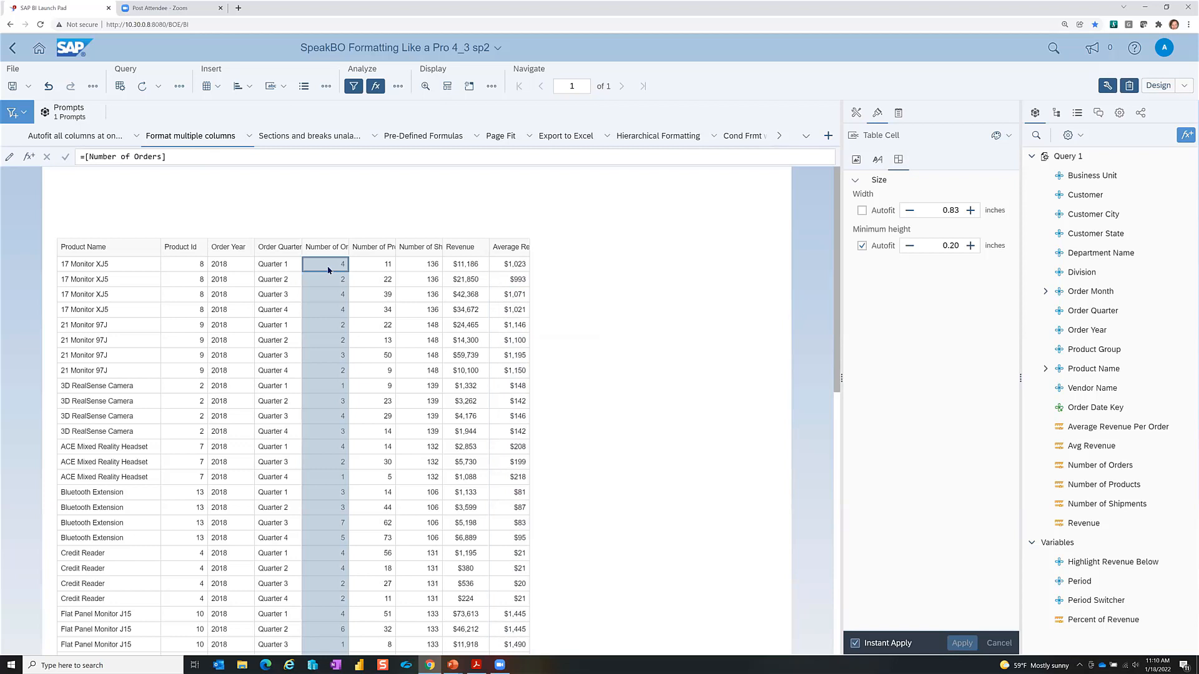
Step: Centre Number of Orders and paint that format onto Order Quarter, Order Year and Product Id
left_click(878, 162)
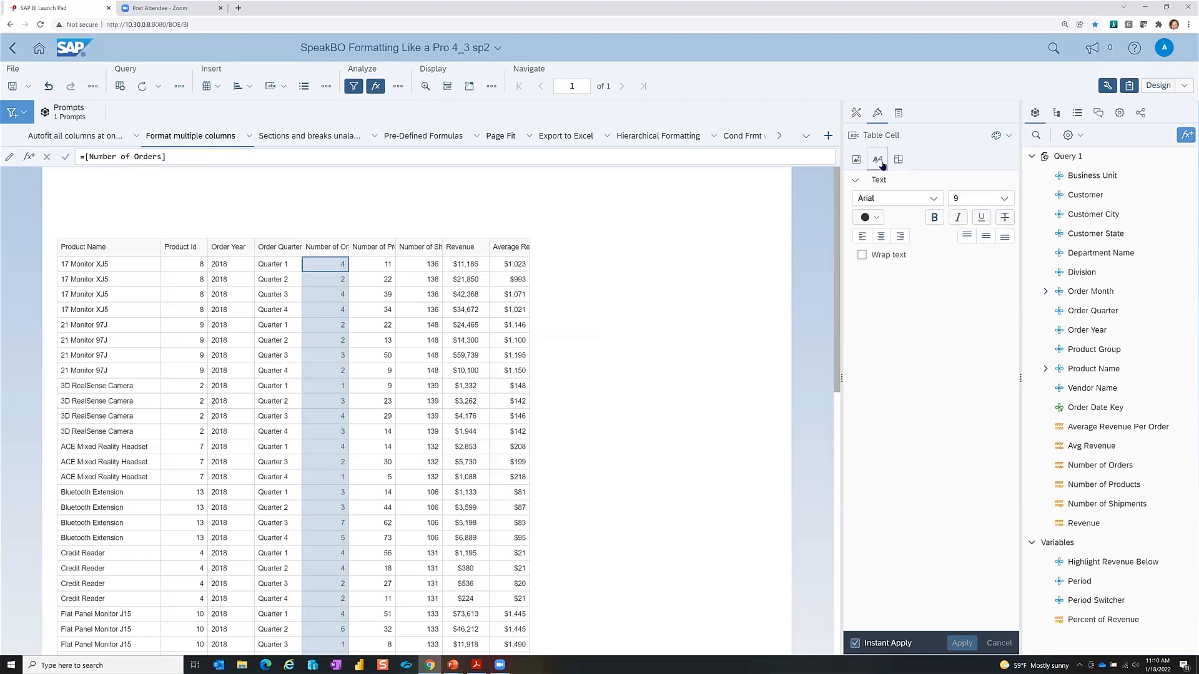
left_click(881, 237)
left_click(1006, 137)
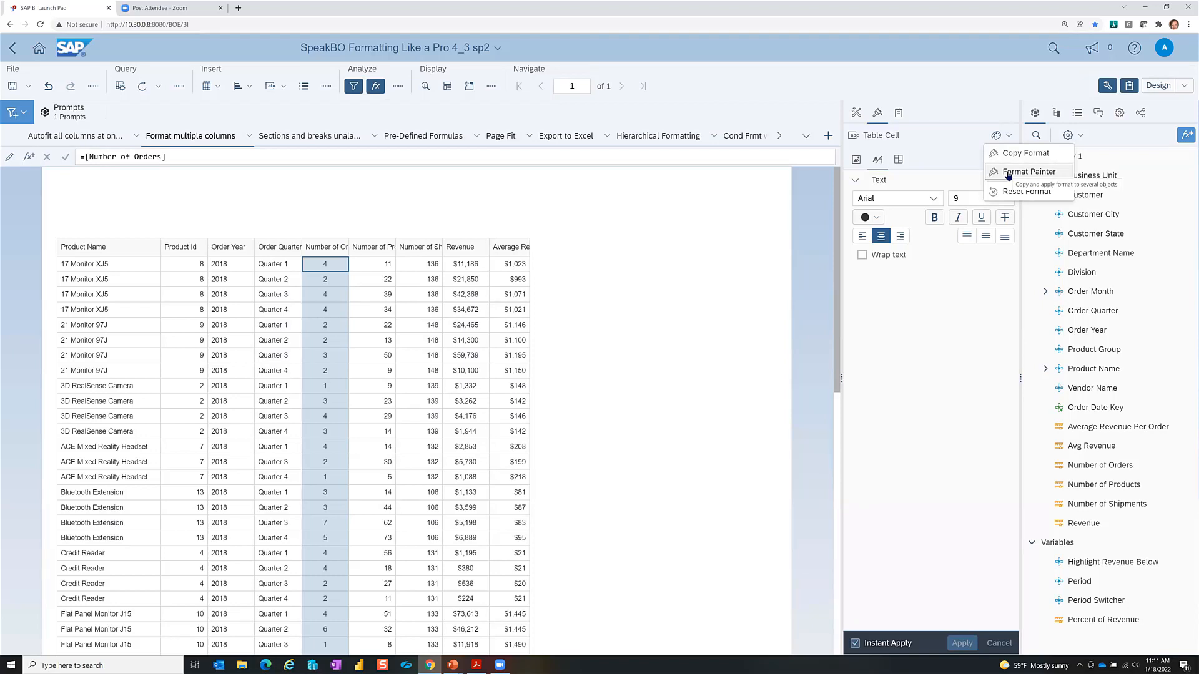
left_click(1007, 174)
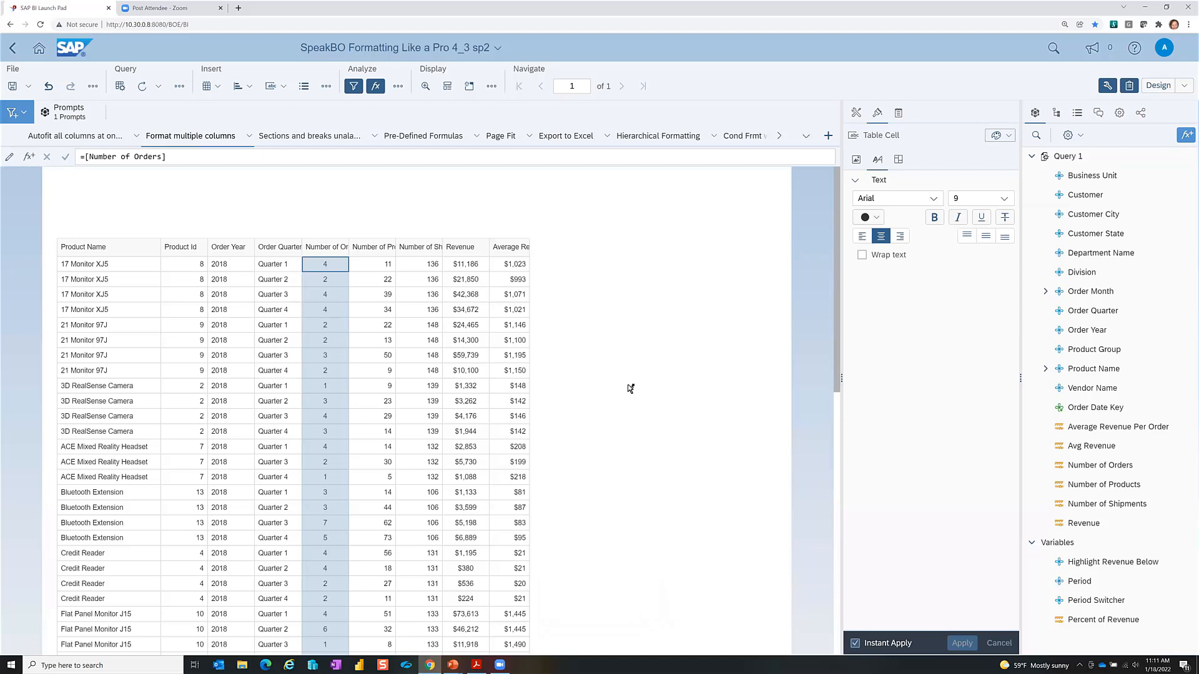
left_click(273, 265)
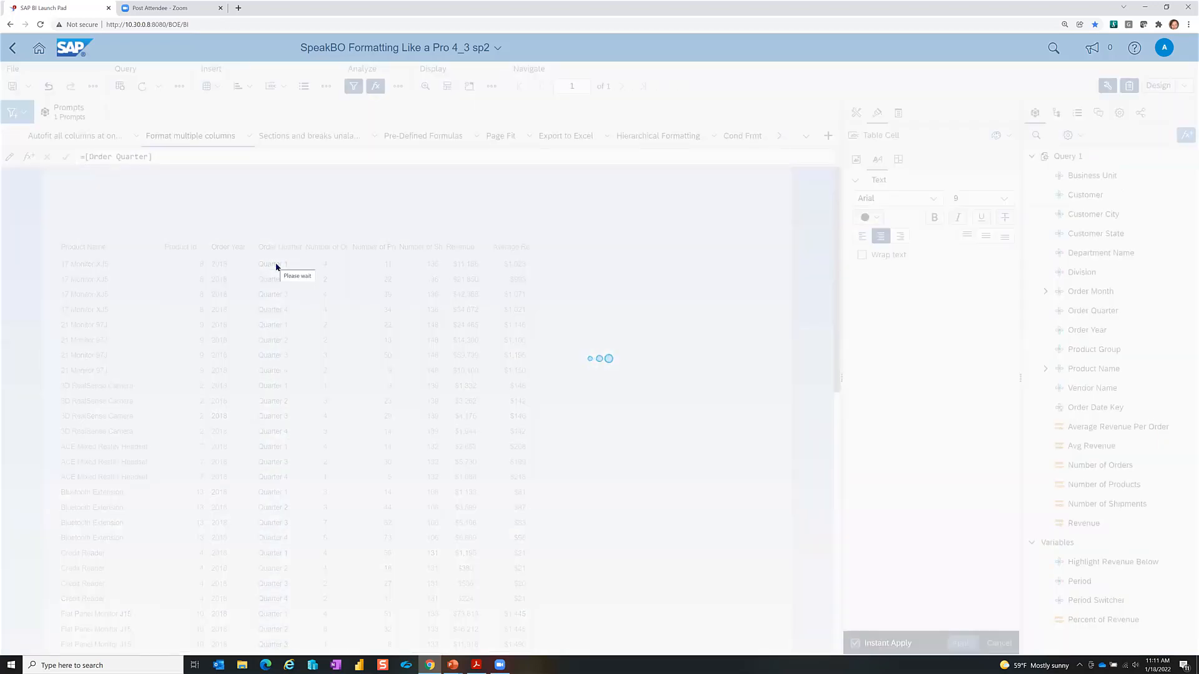
left_click(223, 265)
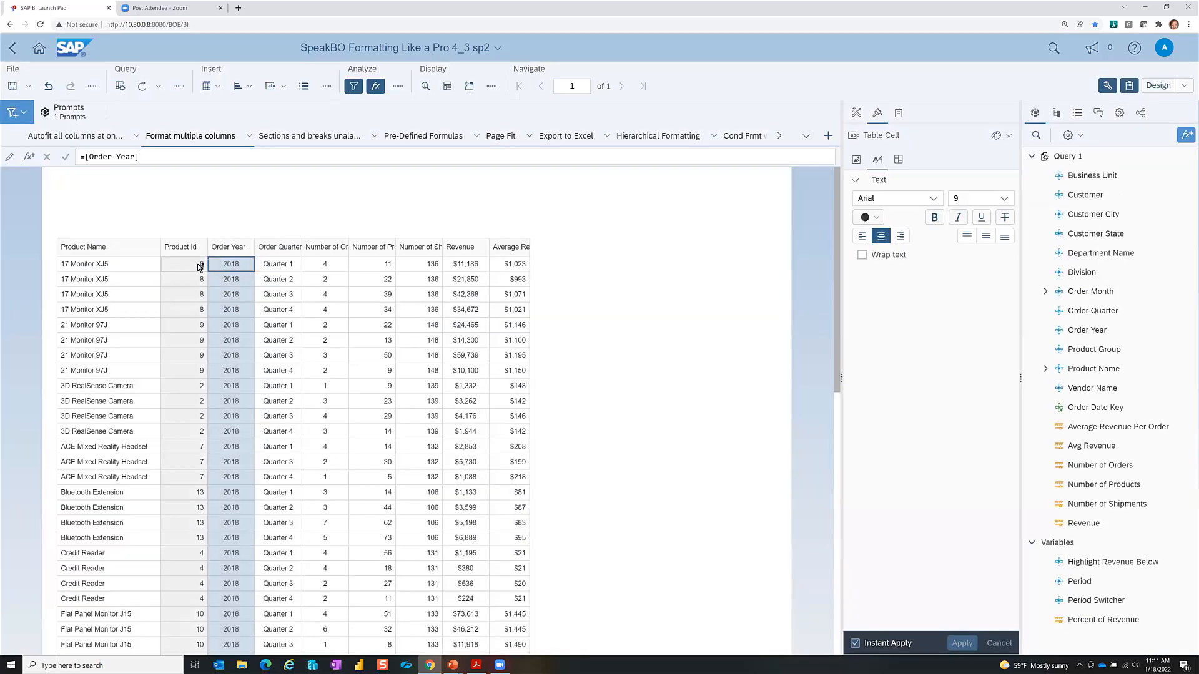
left_click(199, 265)
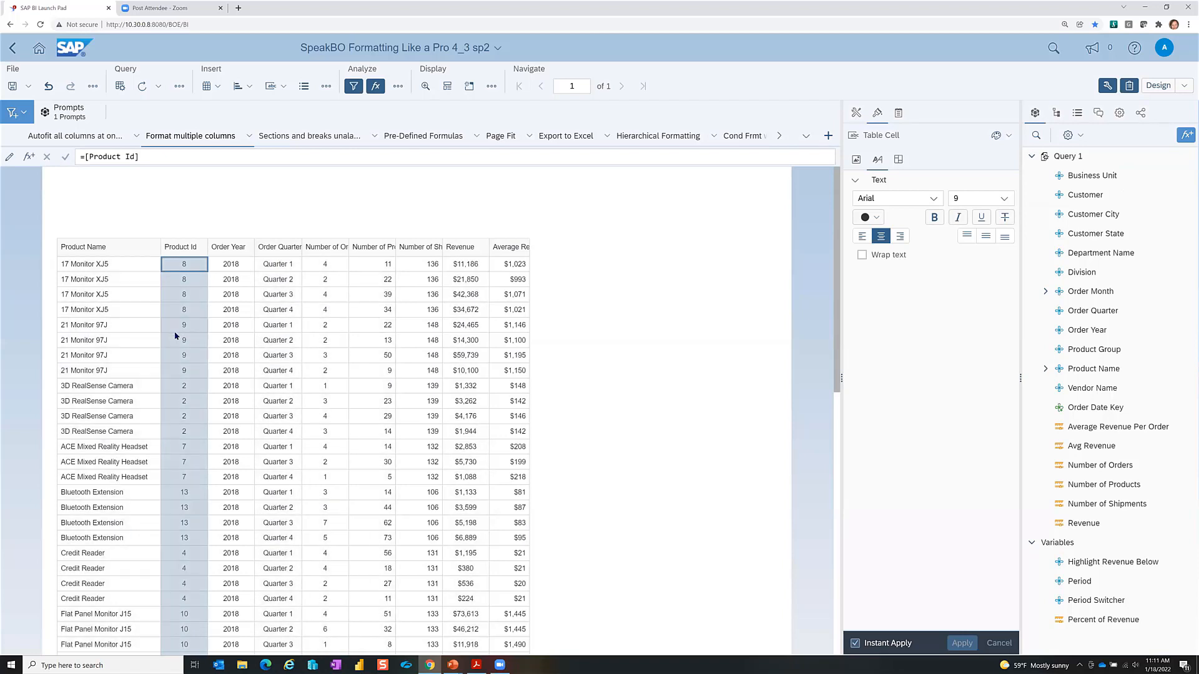
left_click(326, 265)
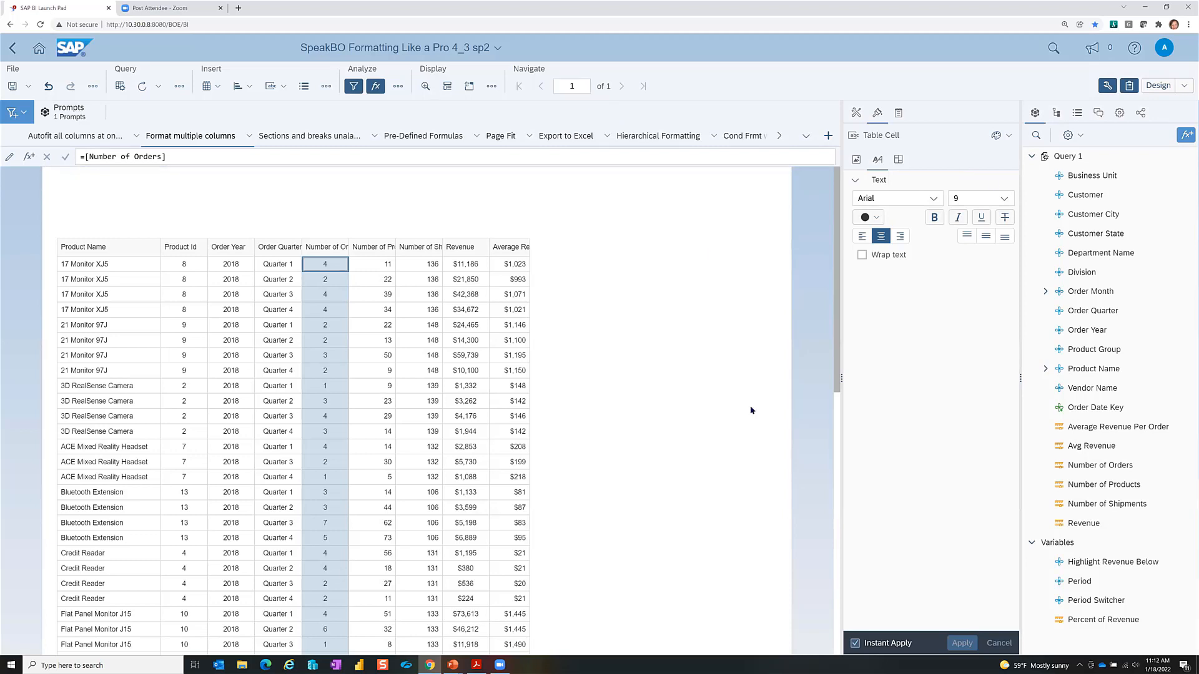
Step: Advance the slideshow to slide 9, 'Default behavior', then return to the browser report
key("alt+Tab")
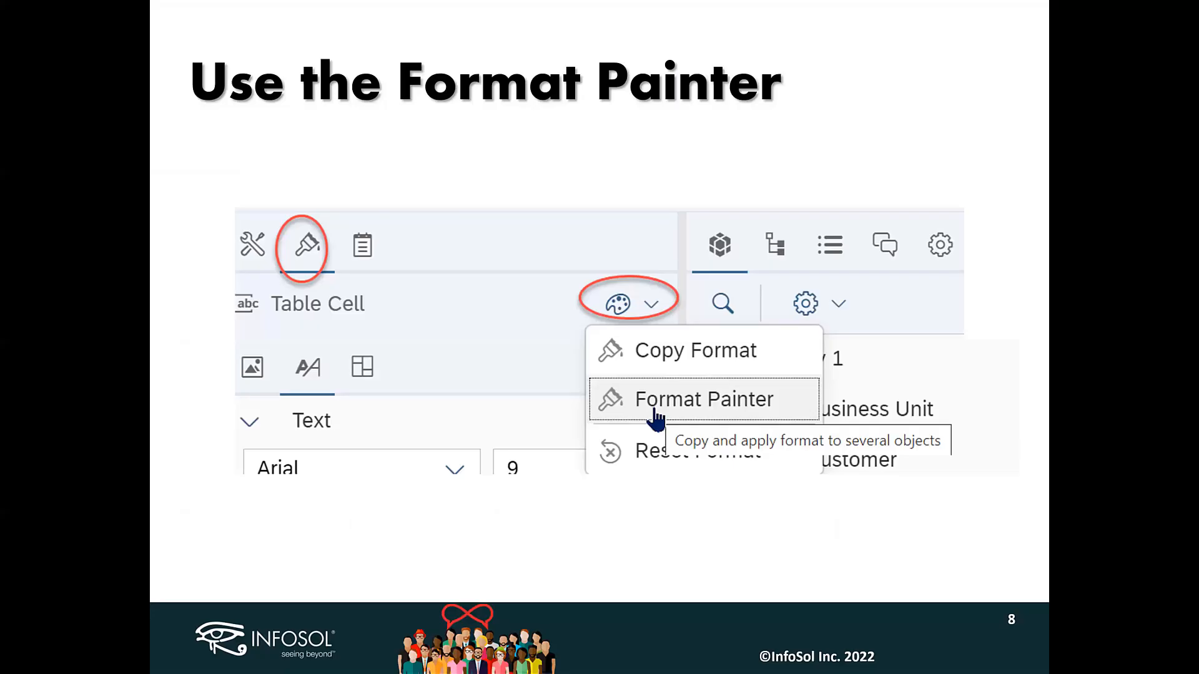
key("Right")
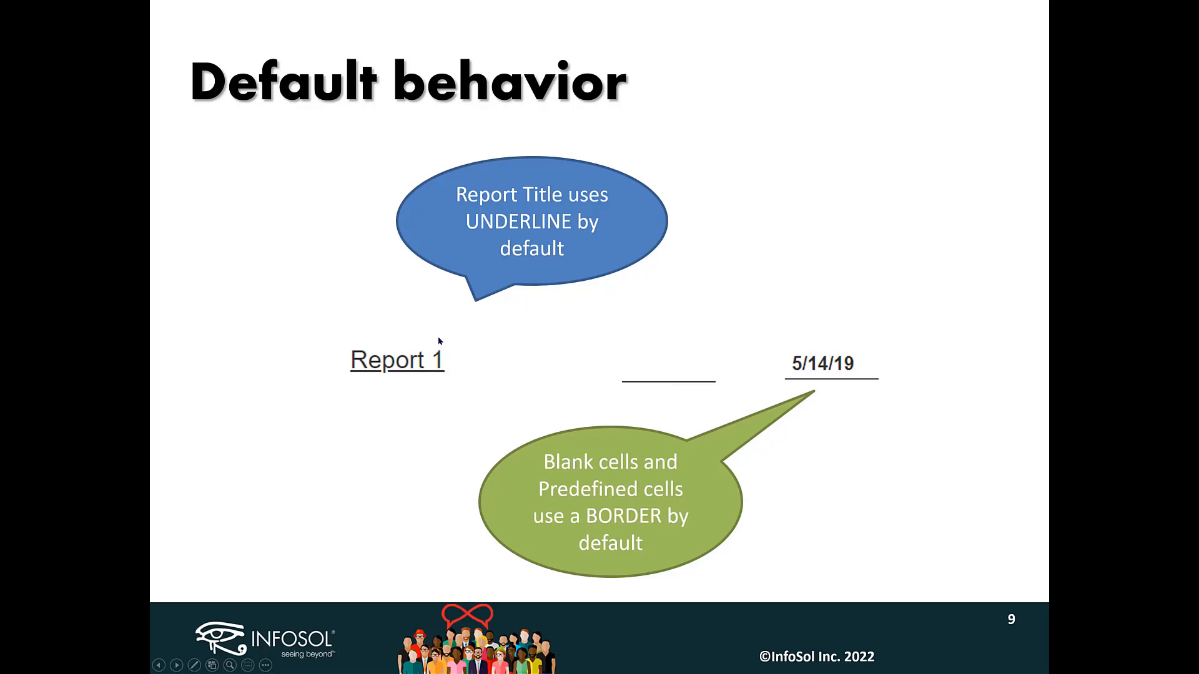
key("alt+Tab")
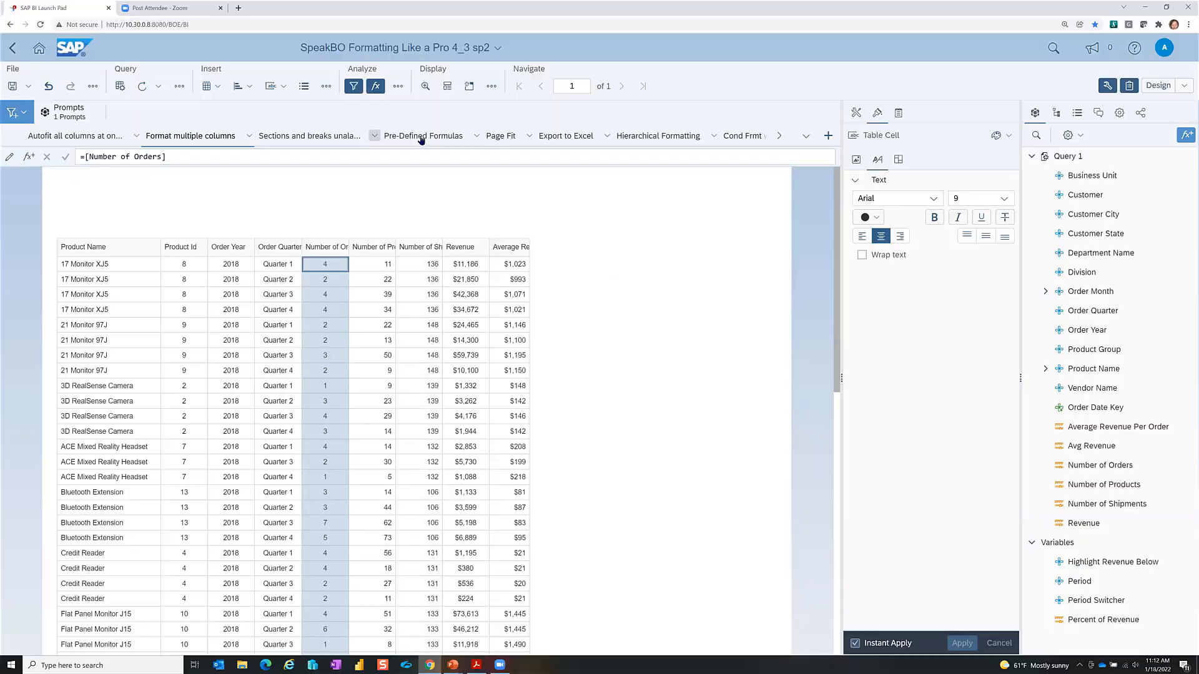
Step: On the Pre-Defined Formulas report, remove the borders from the document name and date cells
left_click(421, 138)
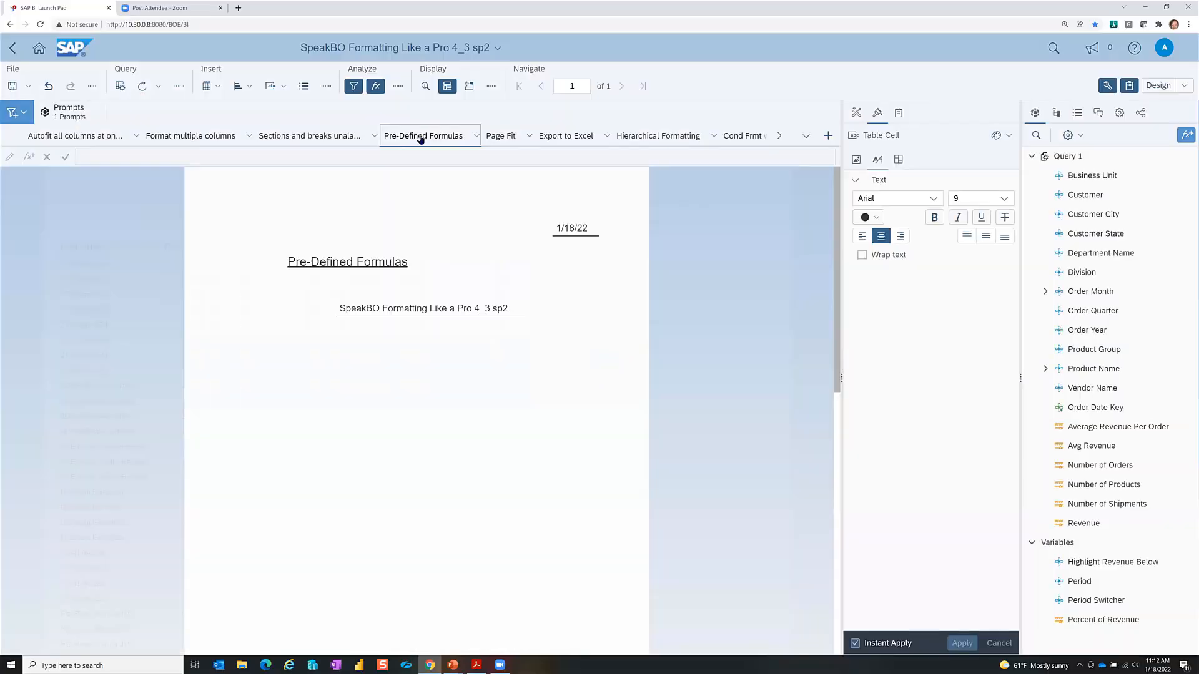
left_click(299, 264)
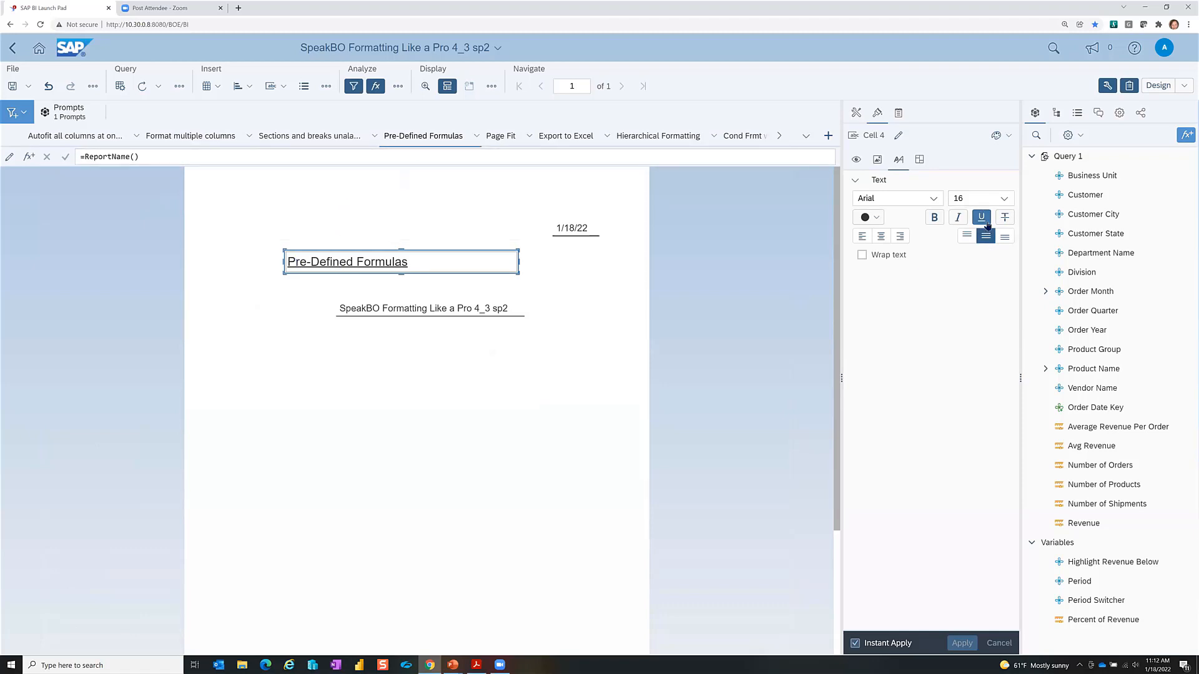
left_click(576, 232)
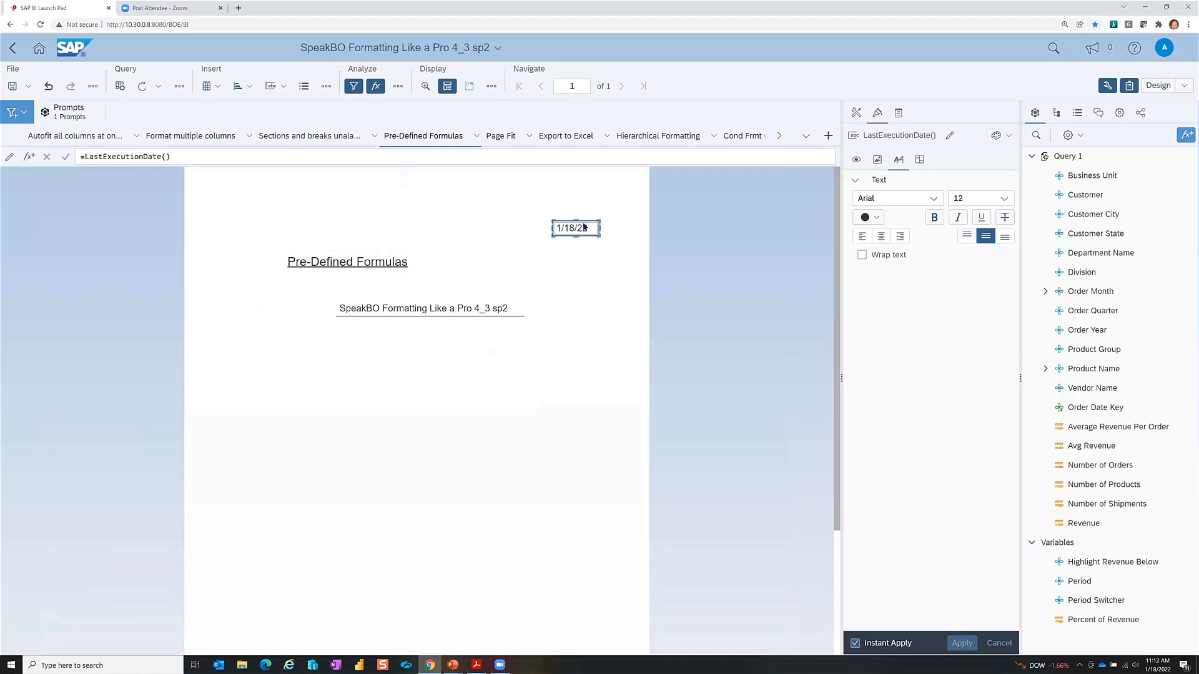
left_click(432, 309)
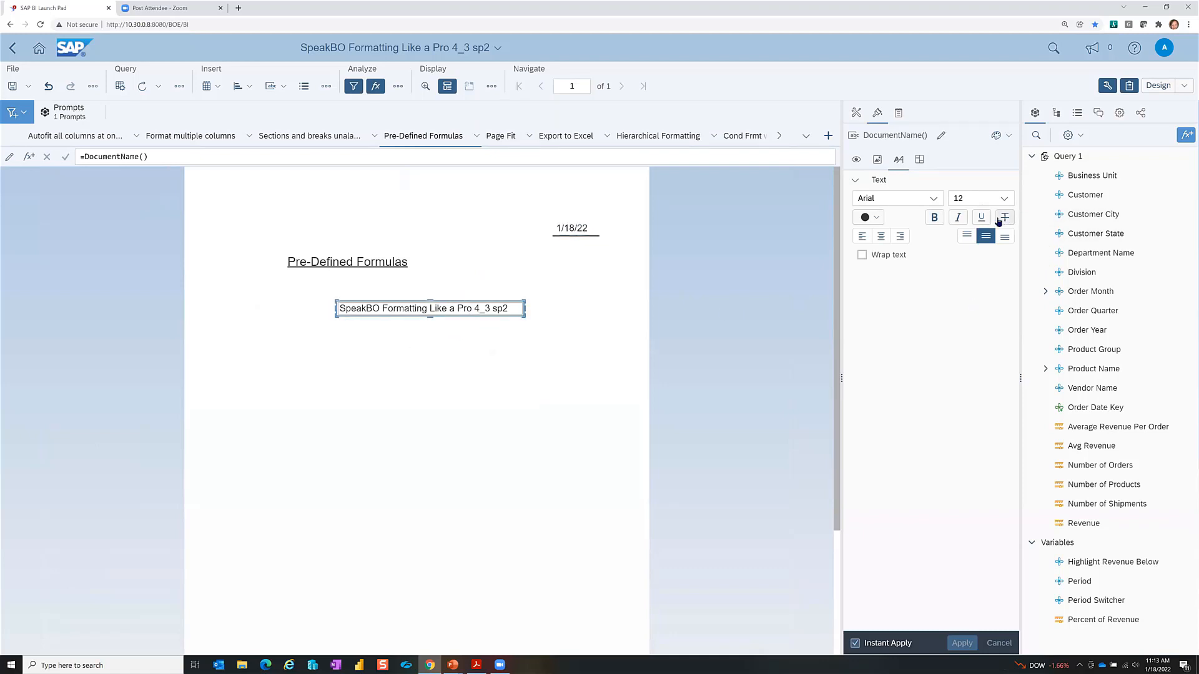
left_click(878, 162)
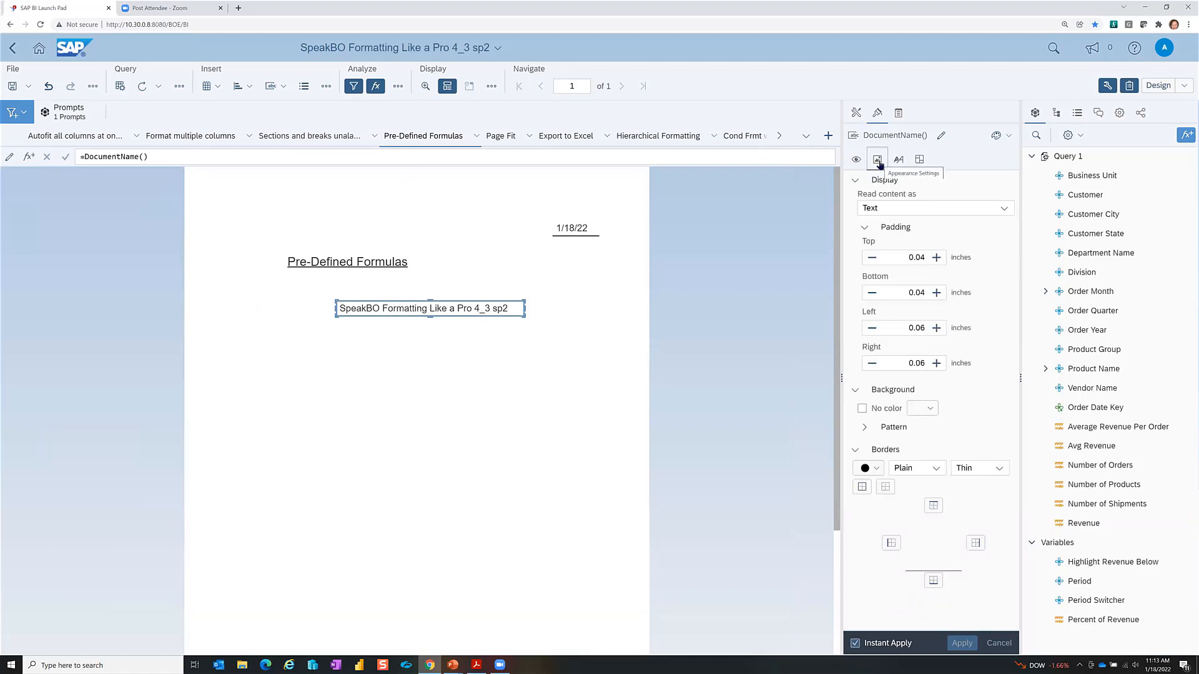
left_click(885, 488)
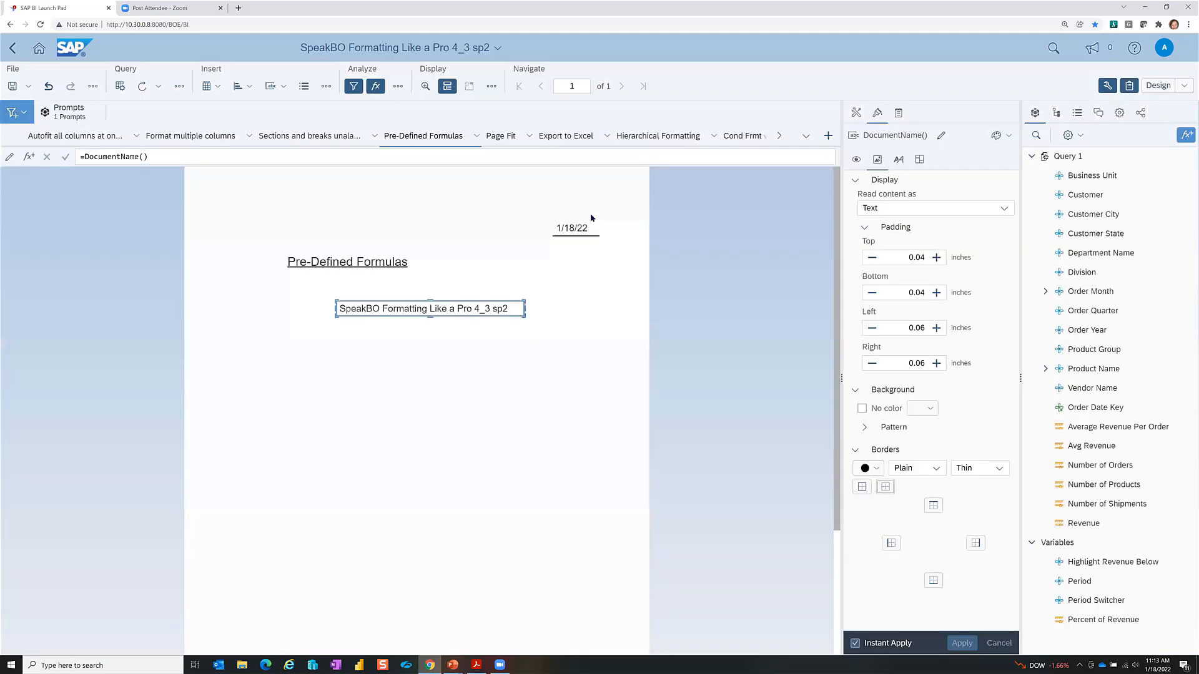
left_click(582, 229)
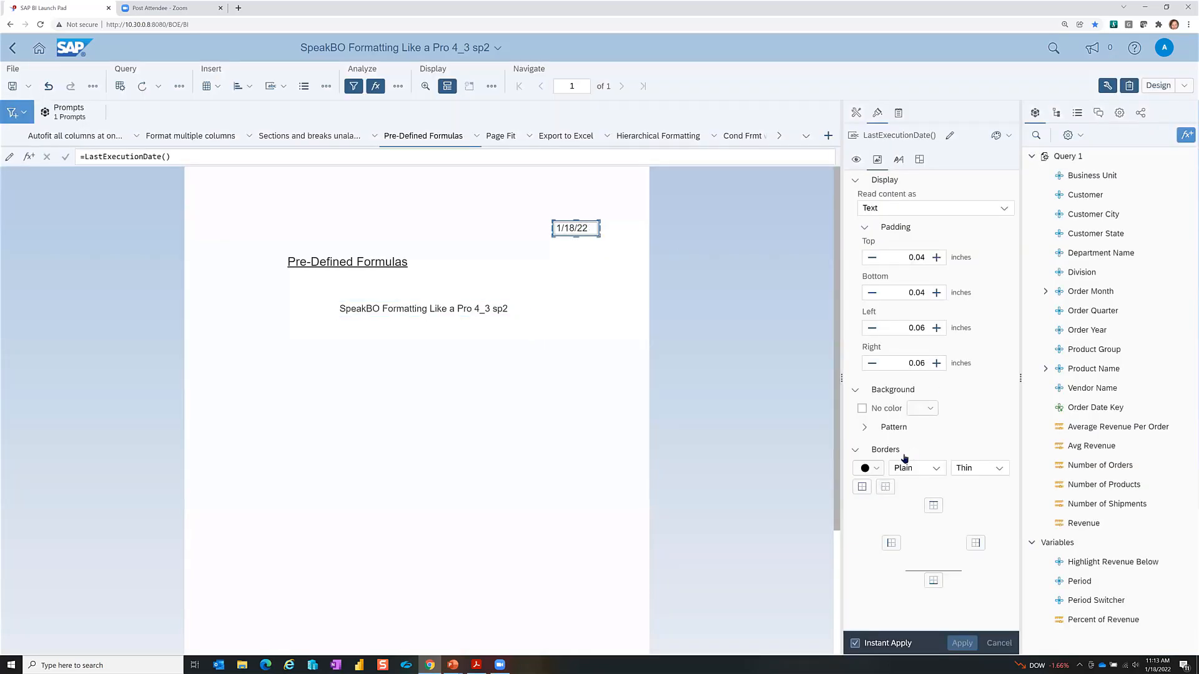
left_click(885, 487)
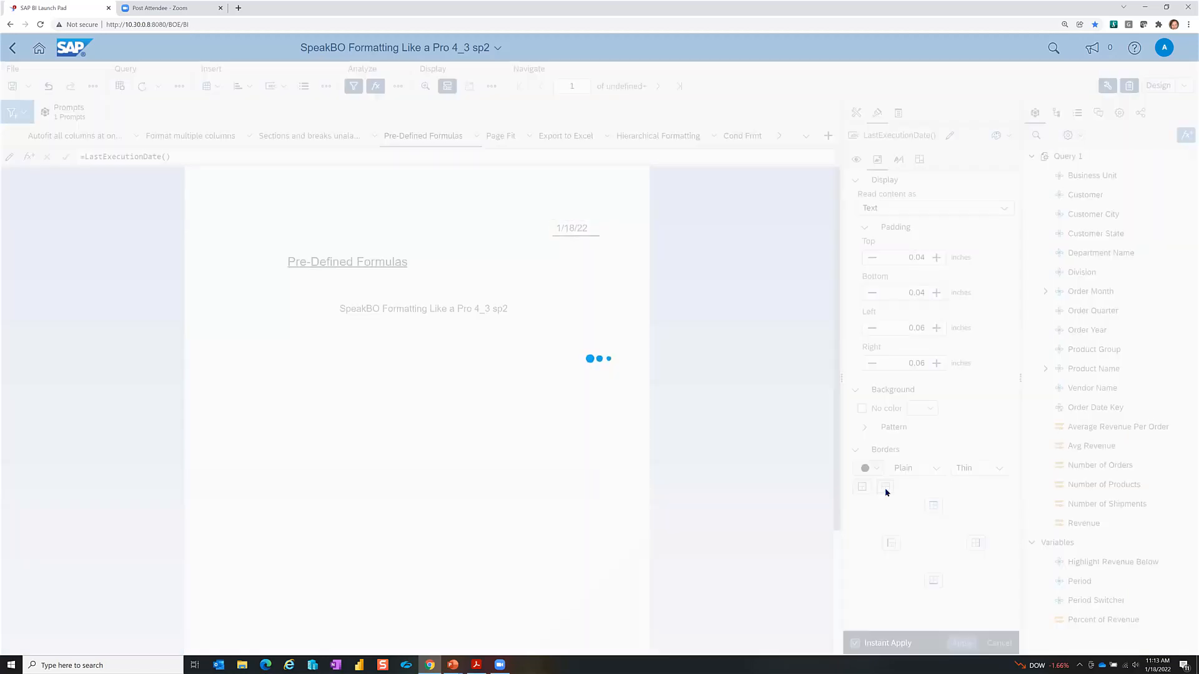
Step: Turn off the underline on the Pre-Defined Formulas title, then switch to the PowerPoint slideshow
left_click(374, 266)
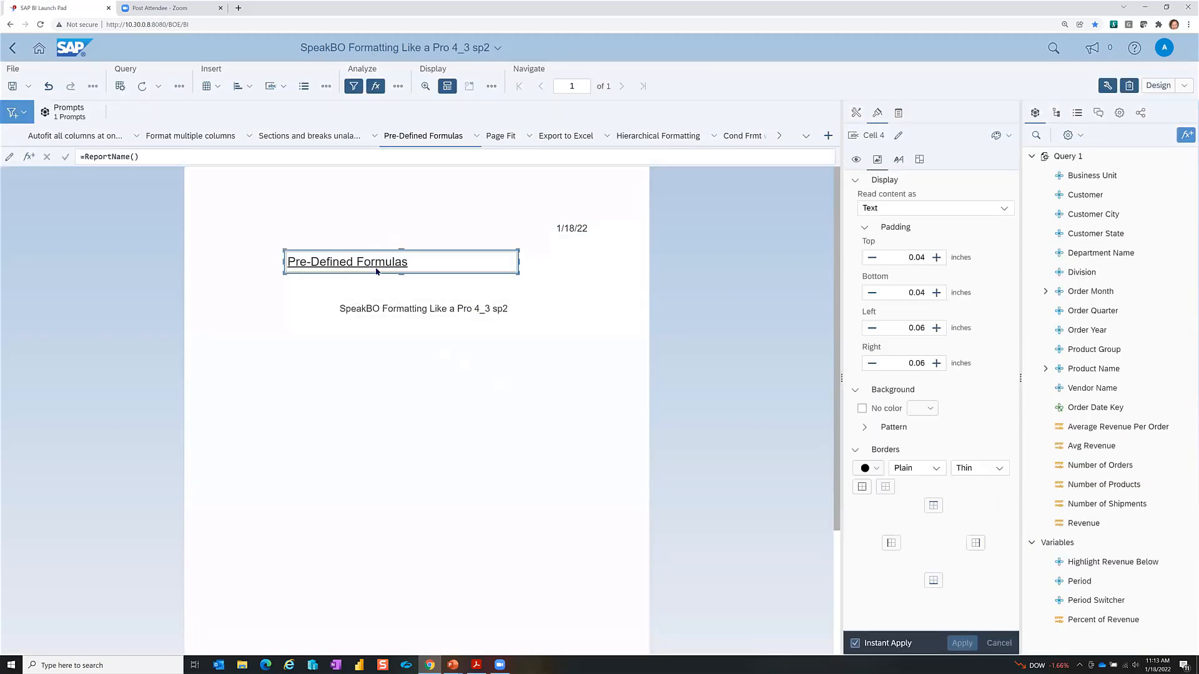
left_click(900, 162)
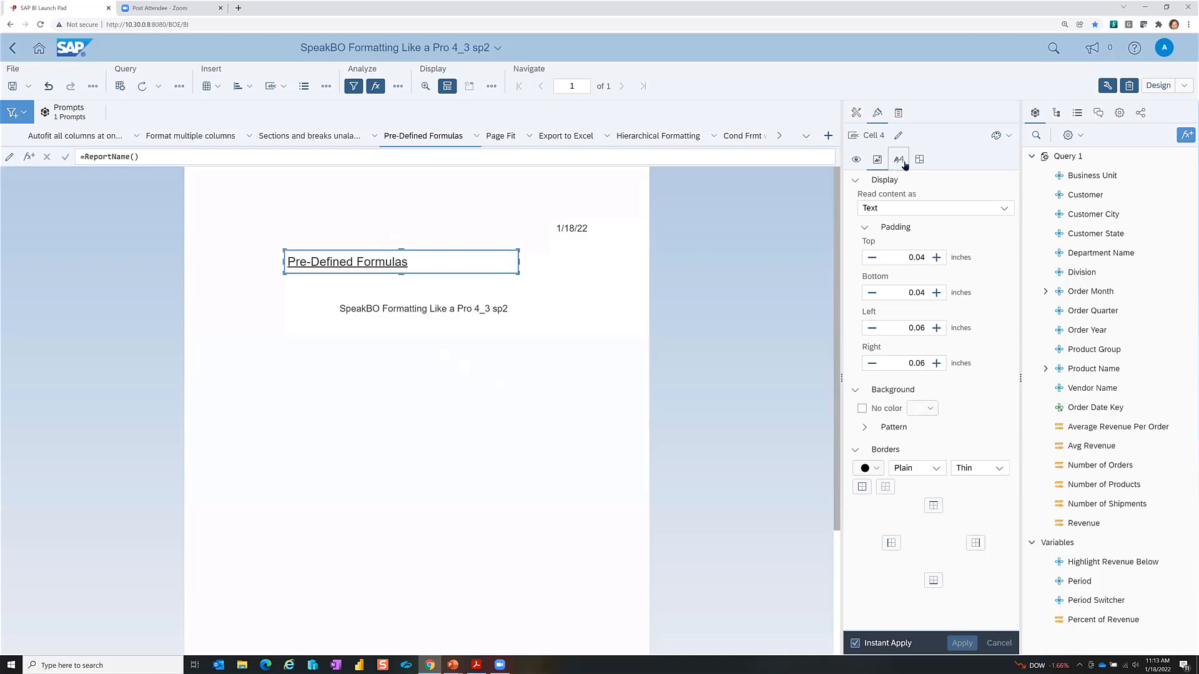
left_click(982, 218)
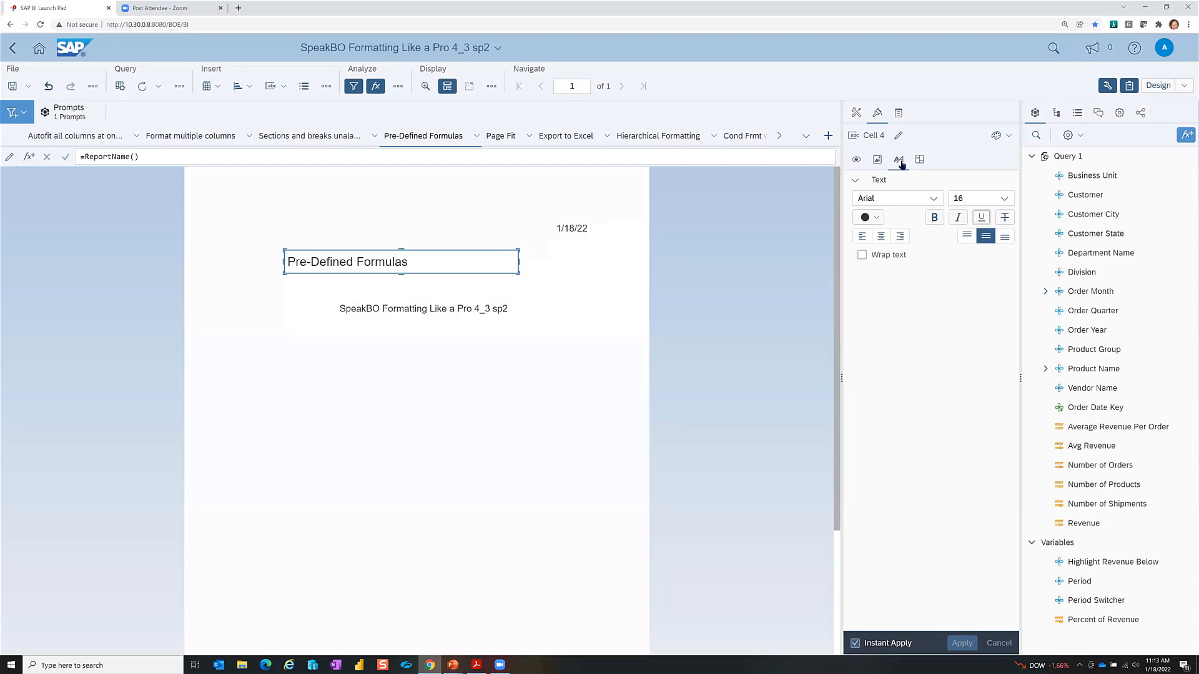
left_click(574, 286)
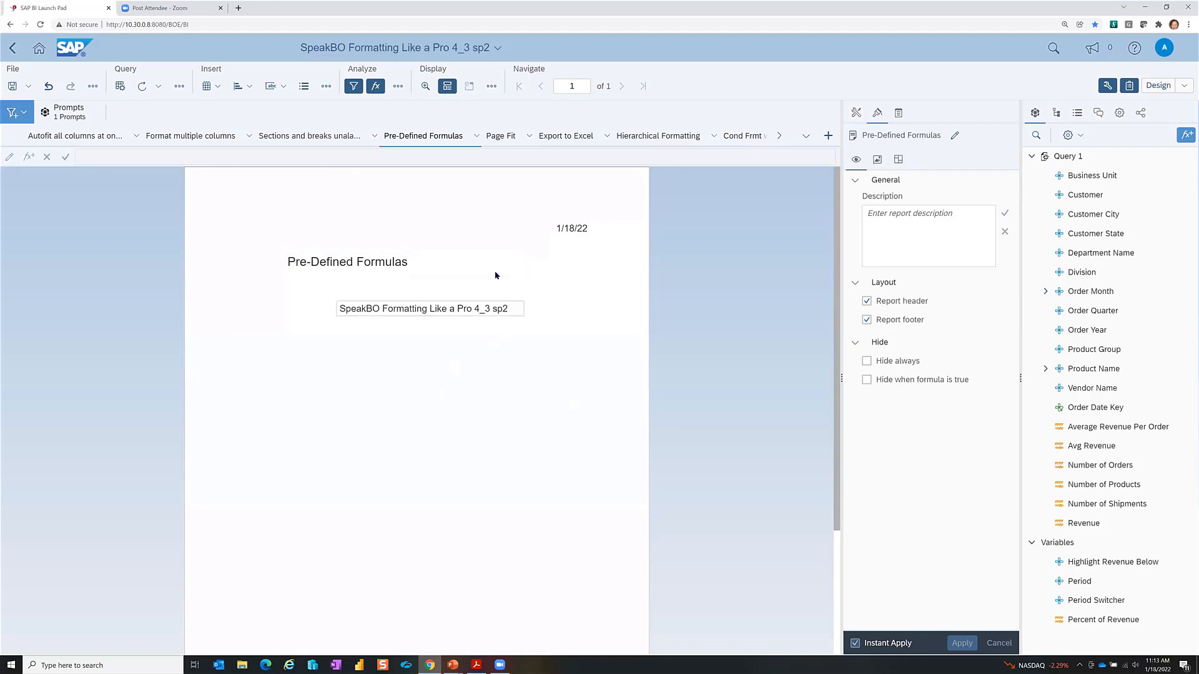
key("alt+Tab")
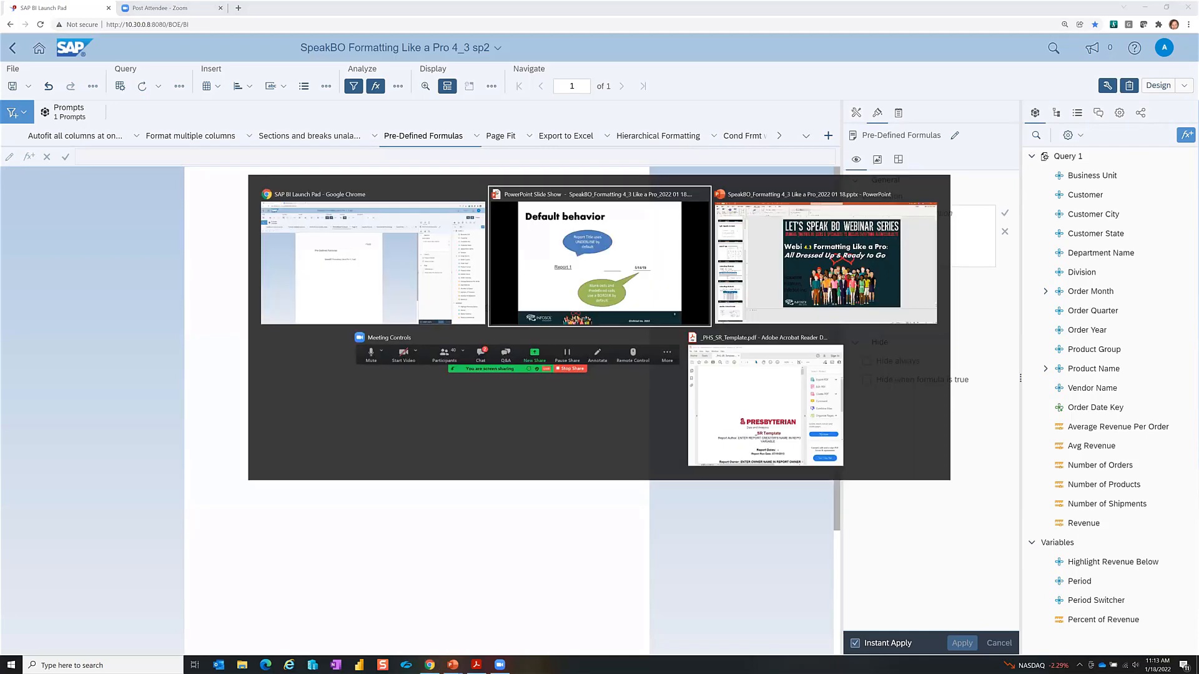
Step: Advance to slide 10, 'Use Pre-built cells', then return to the Web Intelligence report
key("Right")
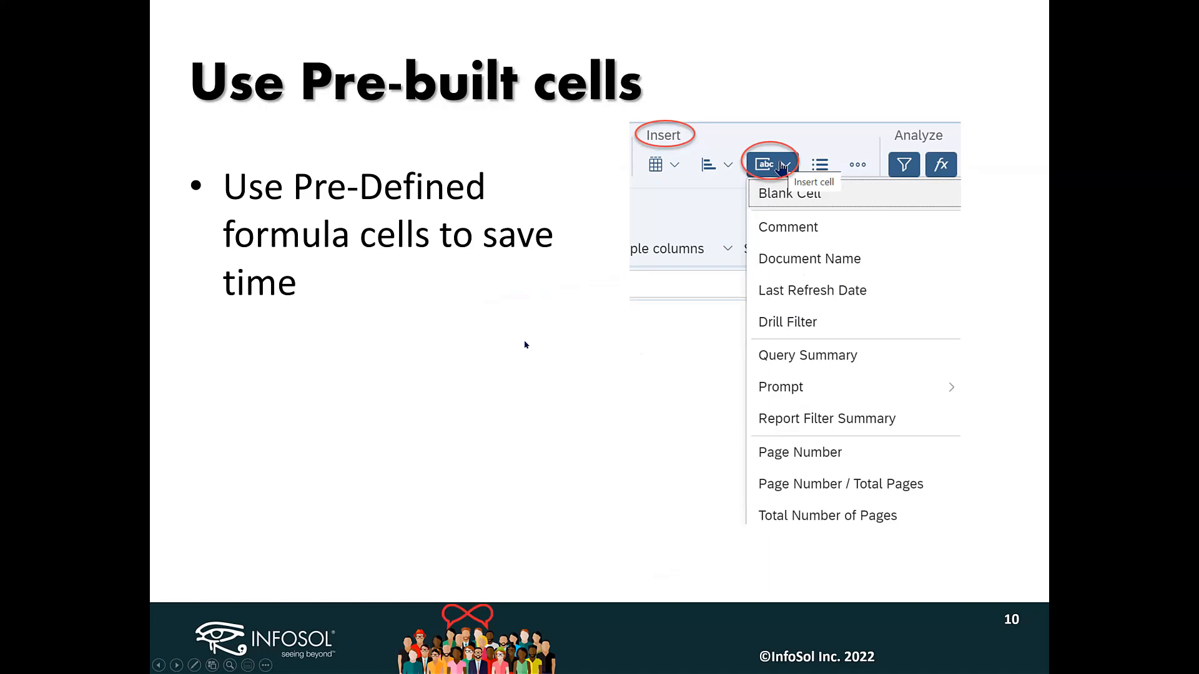
key("alt+Tab")
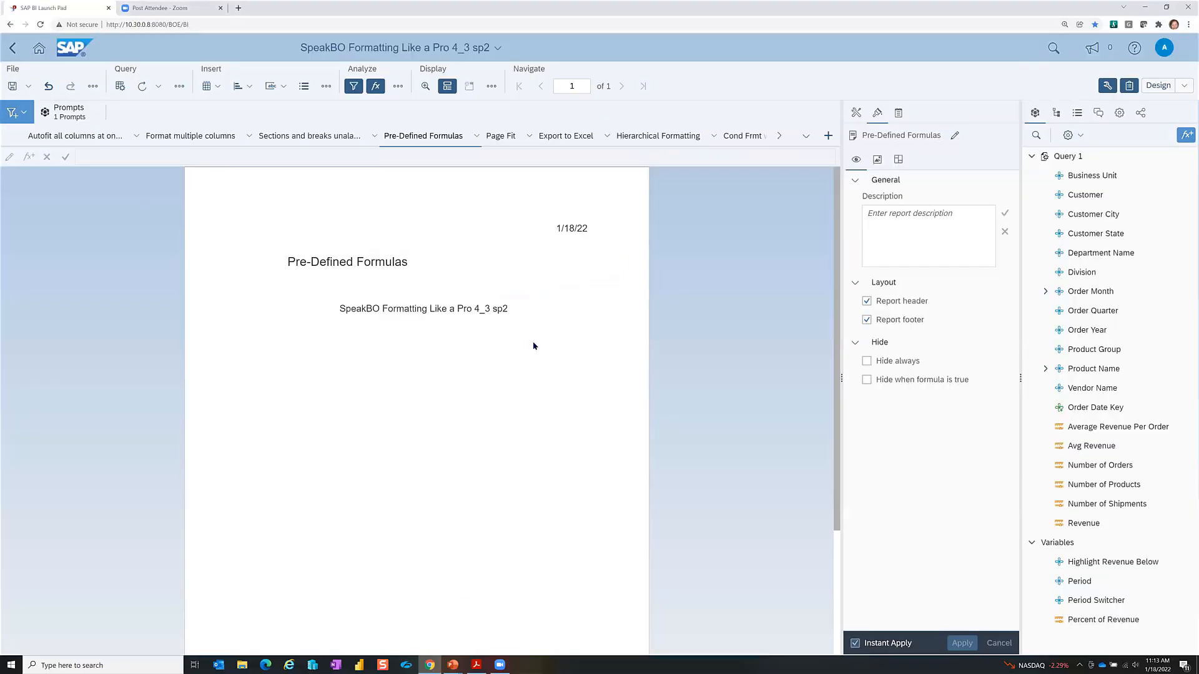
Step: Insert a Last Refresh Date cell in the header with its formula prefixed by "Last Refresh: "
left_click(578, 231)
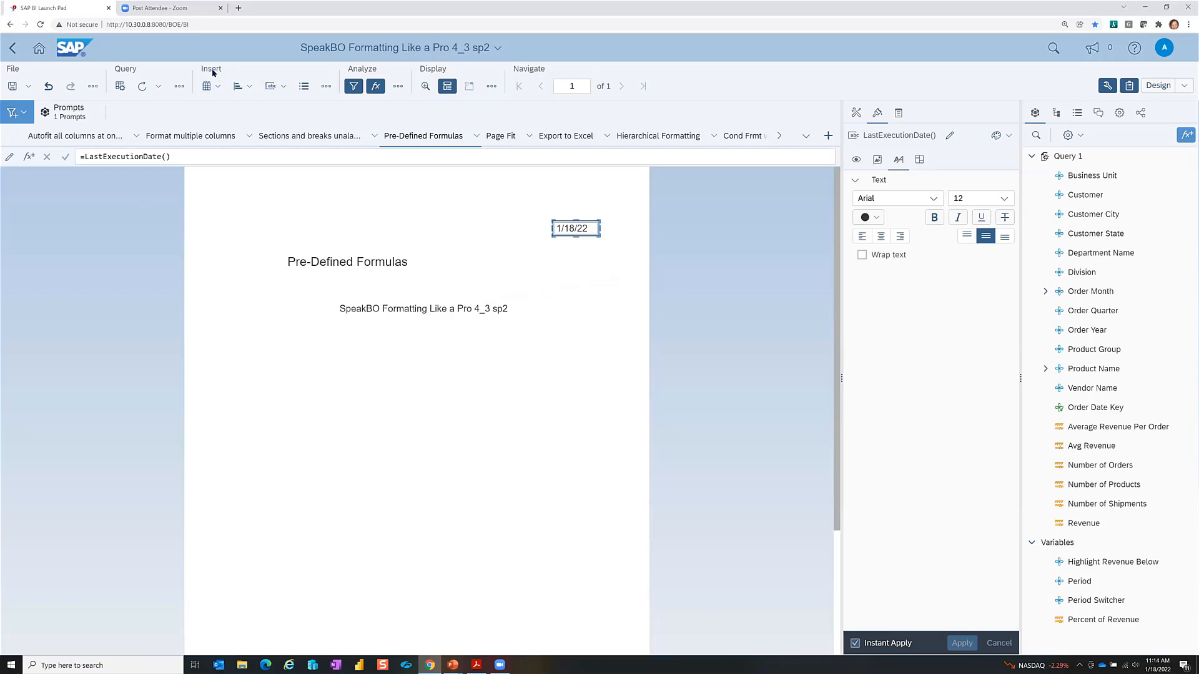
left_click(281, 88)
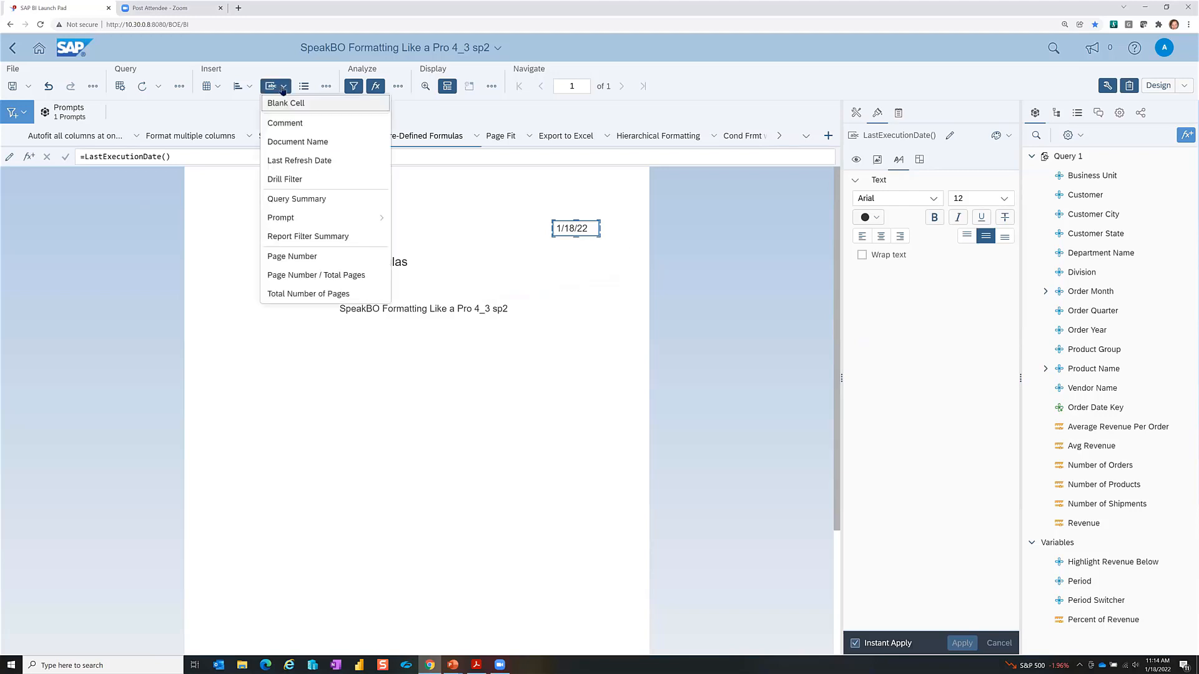
left_click(329, 161)
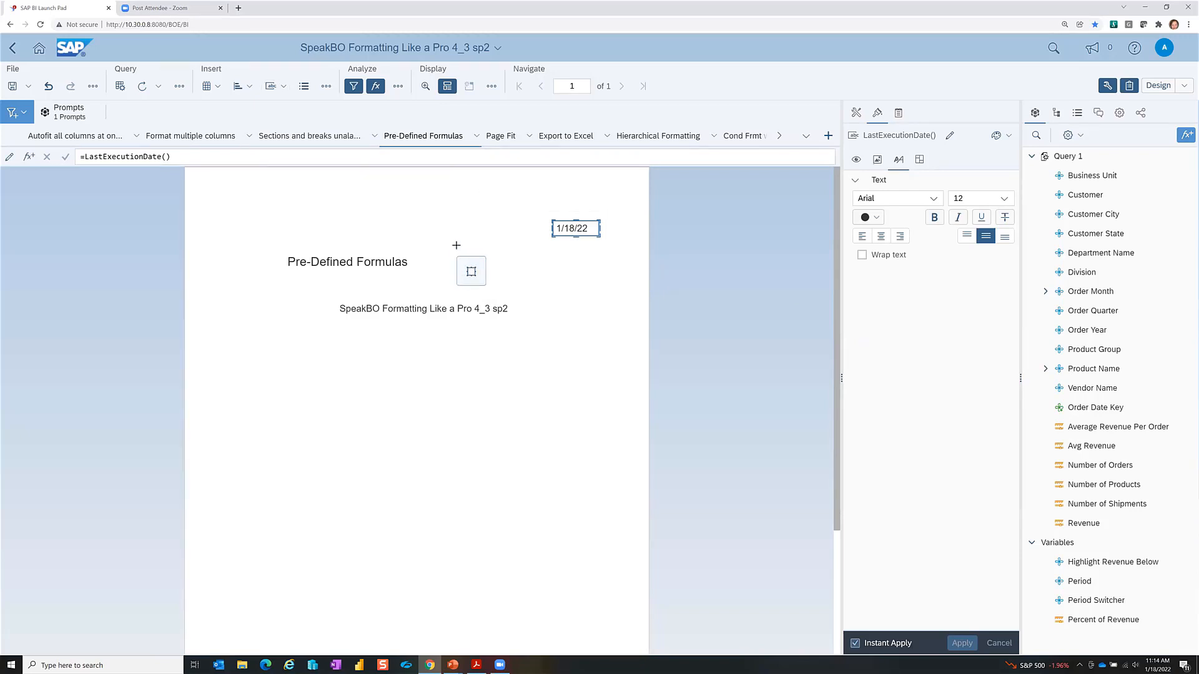
left_click(443, 221)
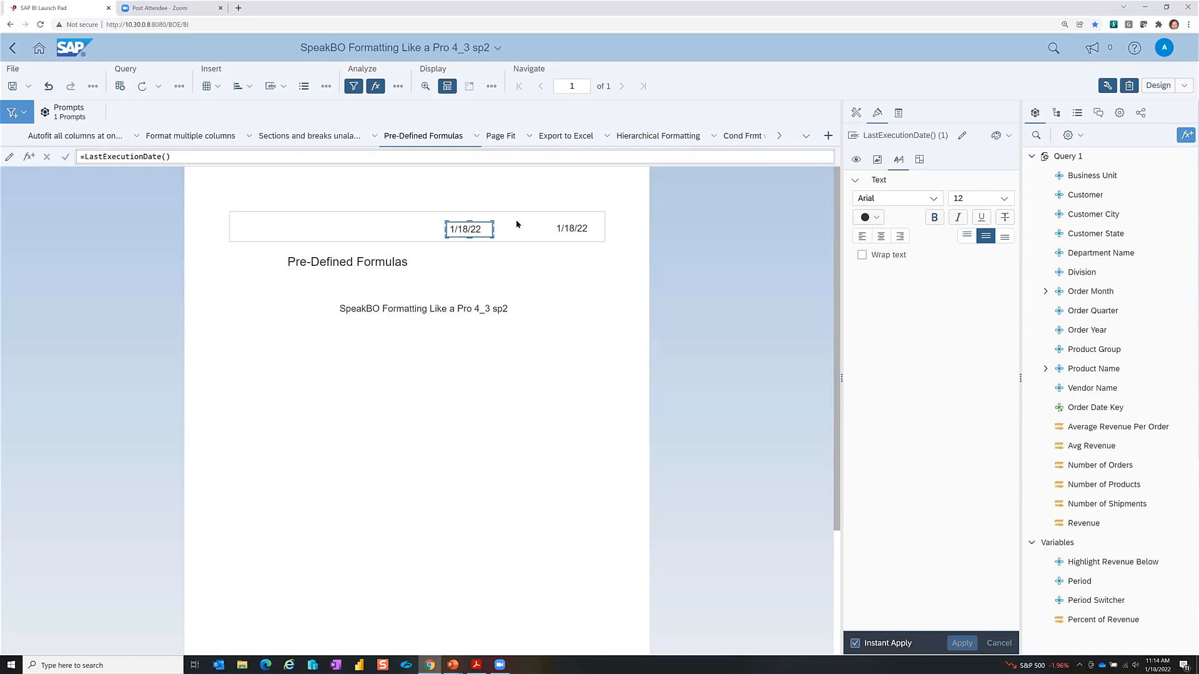
type("\"Last Refresh: \"+")
key("Return")
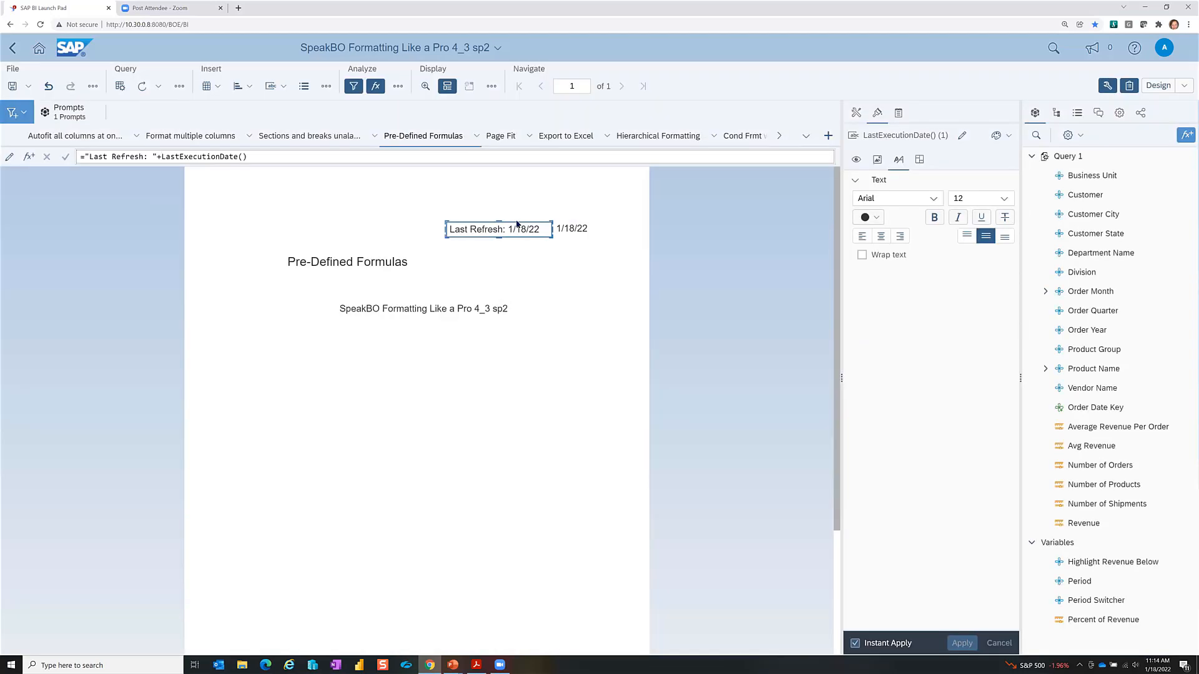
Step: Delete the old standalone 1/18/22 date cell
left_click(566, 230)
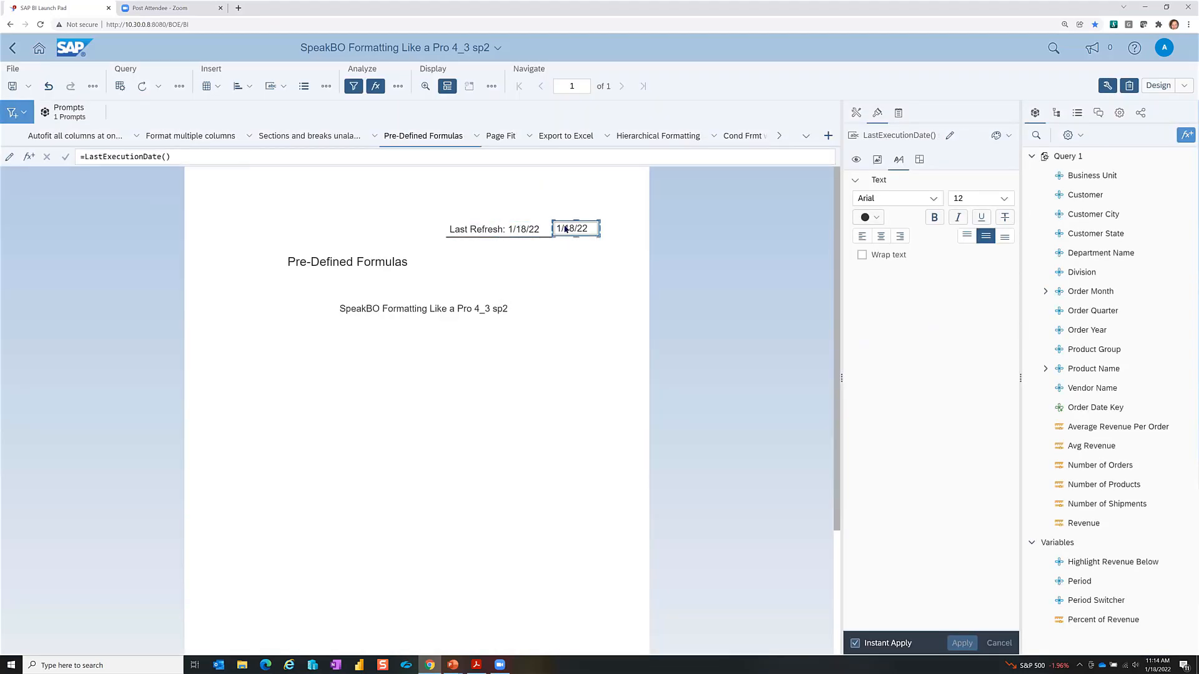
right_click(565, 229)
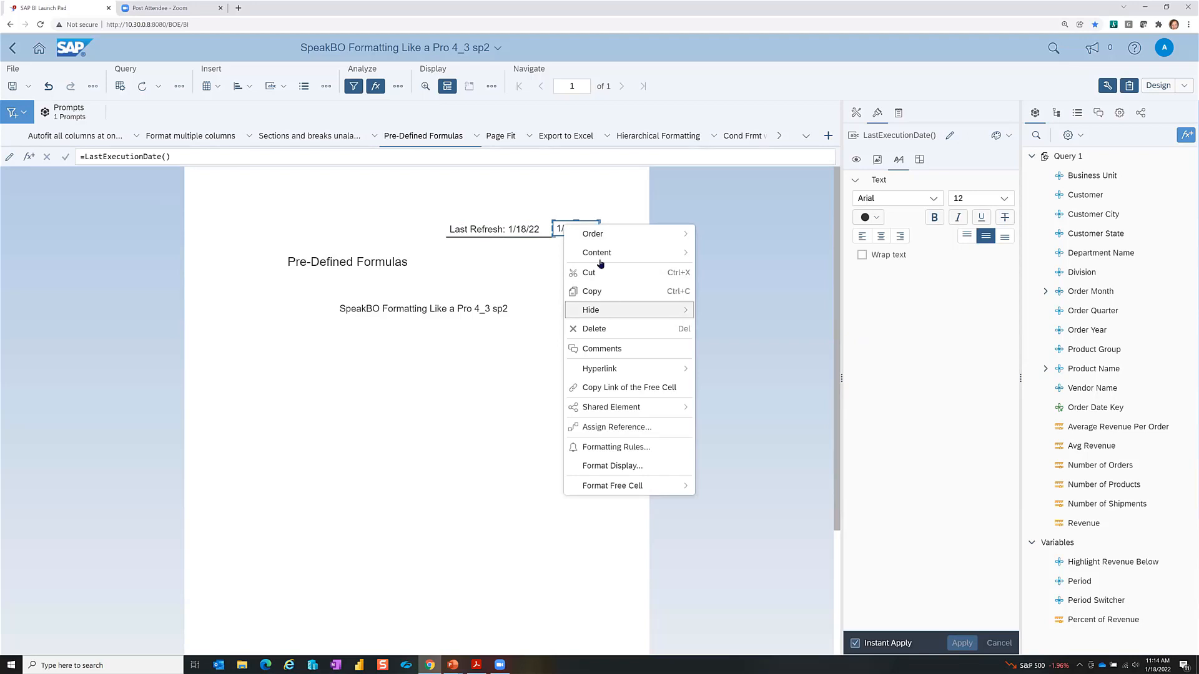
left_click(596, 330)
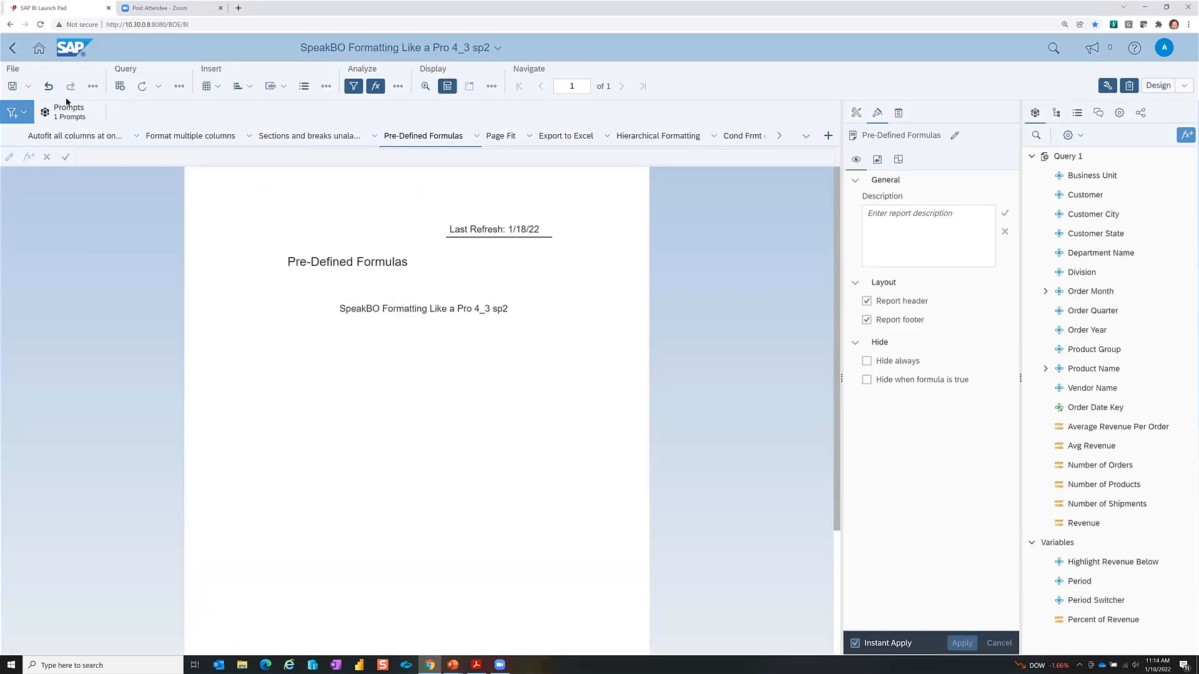
Step: Rerun the report for 2018 and add an Order Year prompt cell with formula prefix "Order for "
left_click(141, 89)
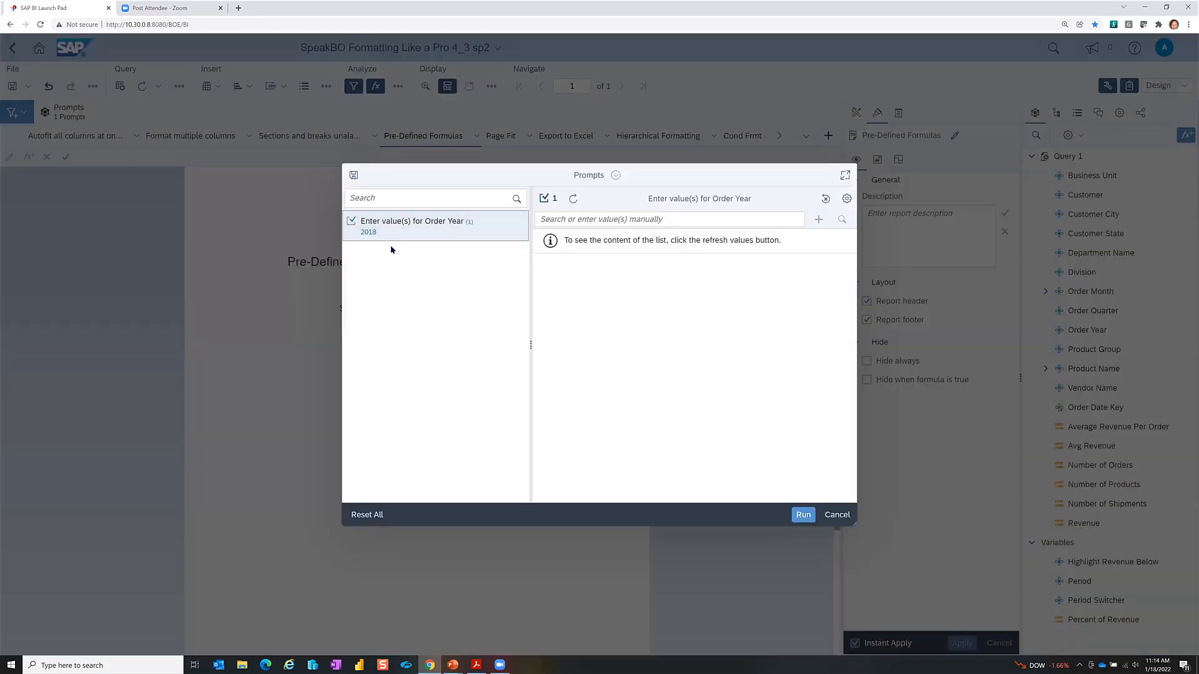
left_click(805, 517)
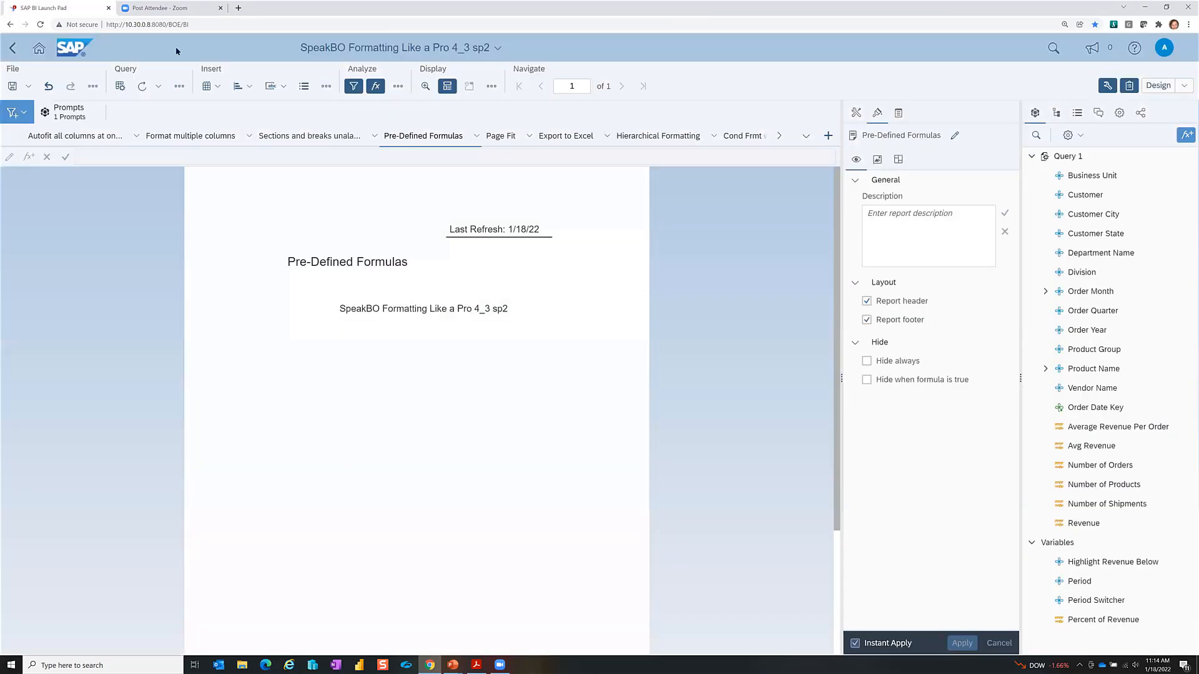
left_click(273, 86)
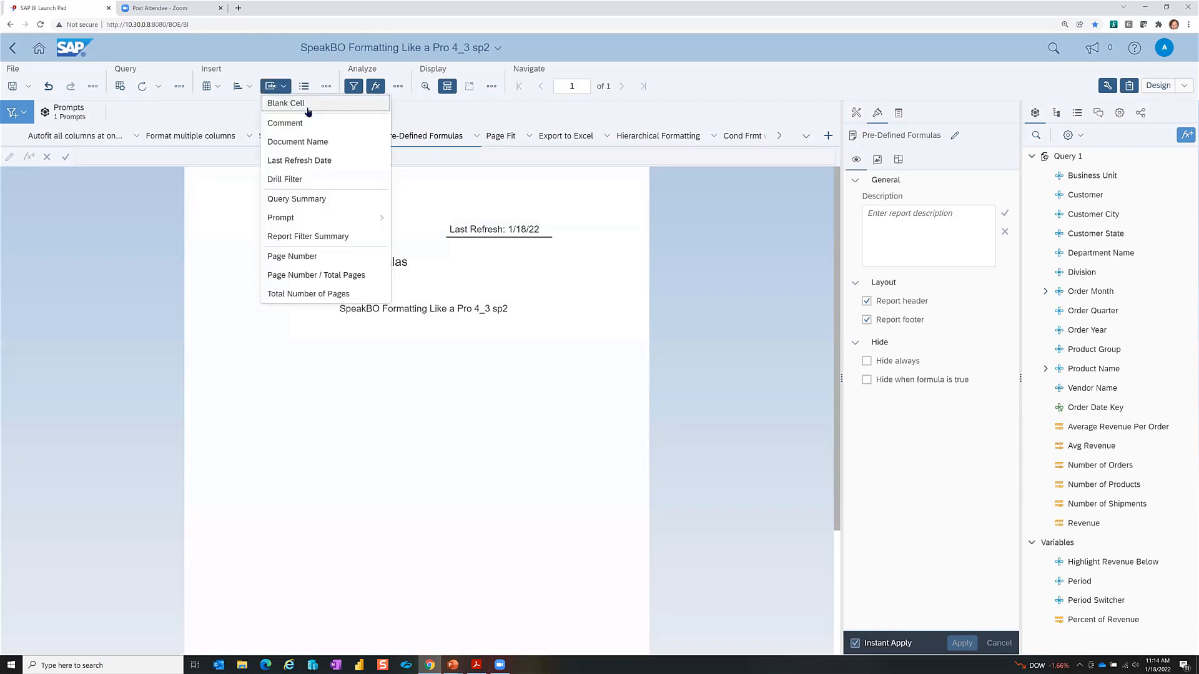
mouse_move(323, 223)
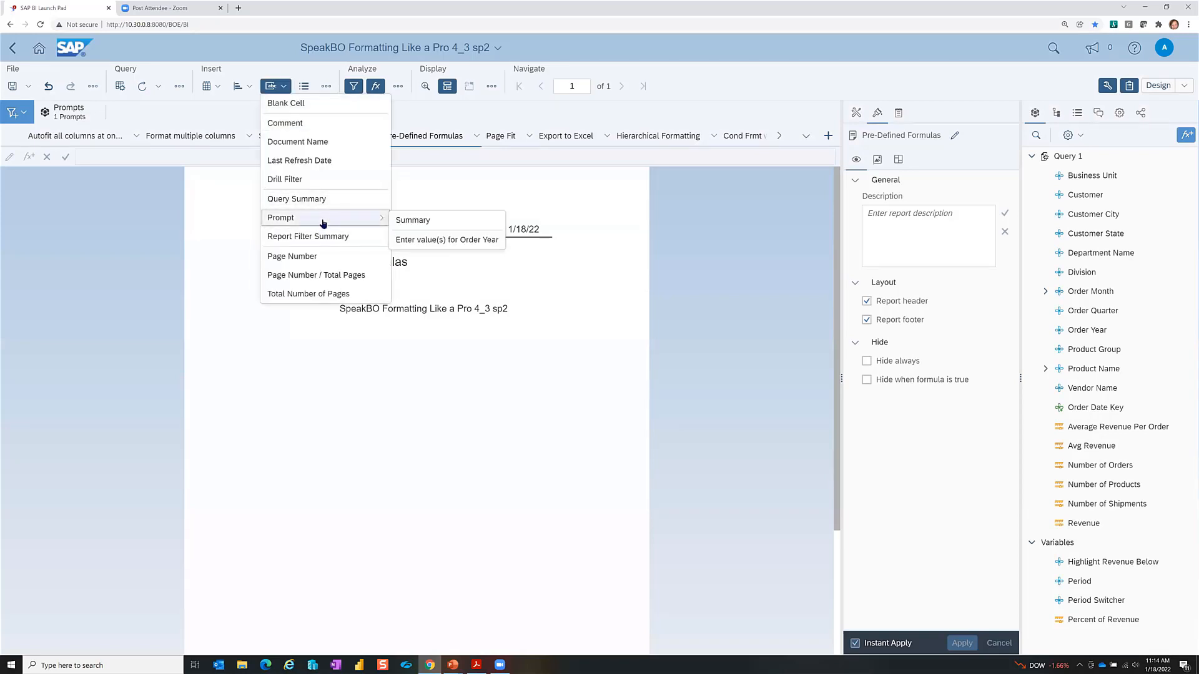
left_click(453, 242)
left_click(321, 361)
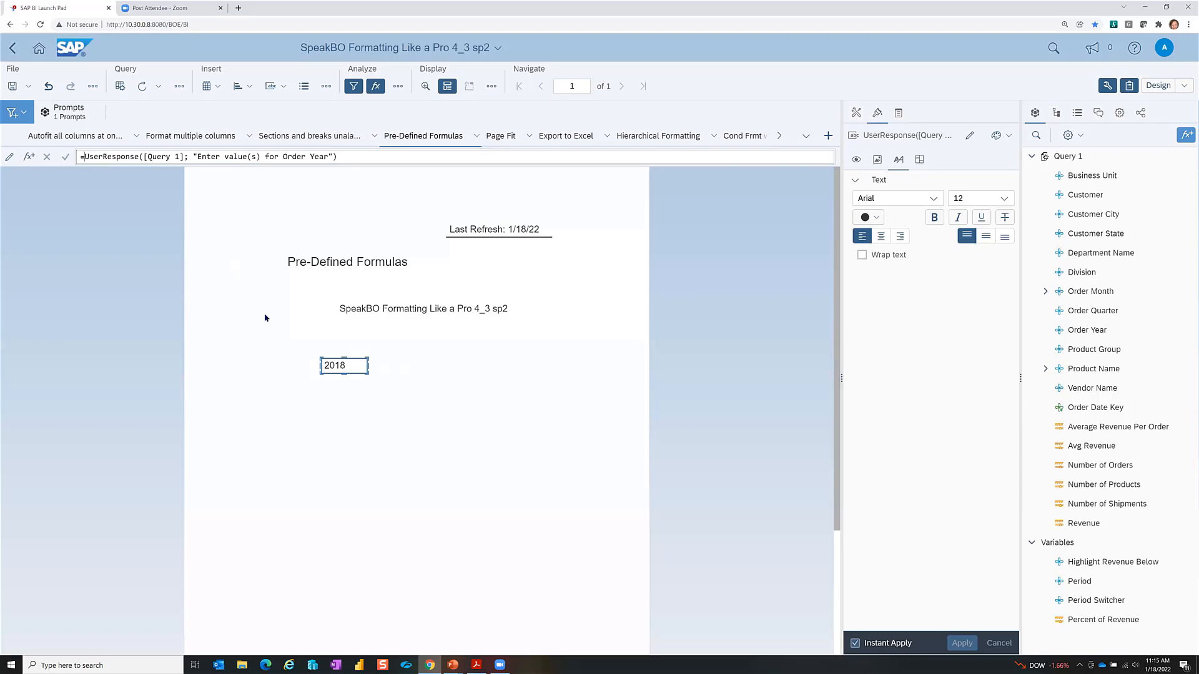
type("\"")
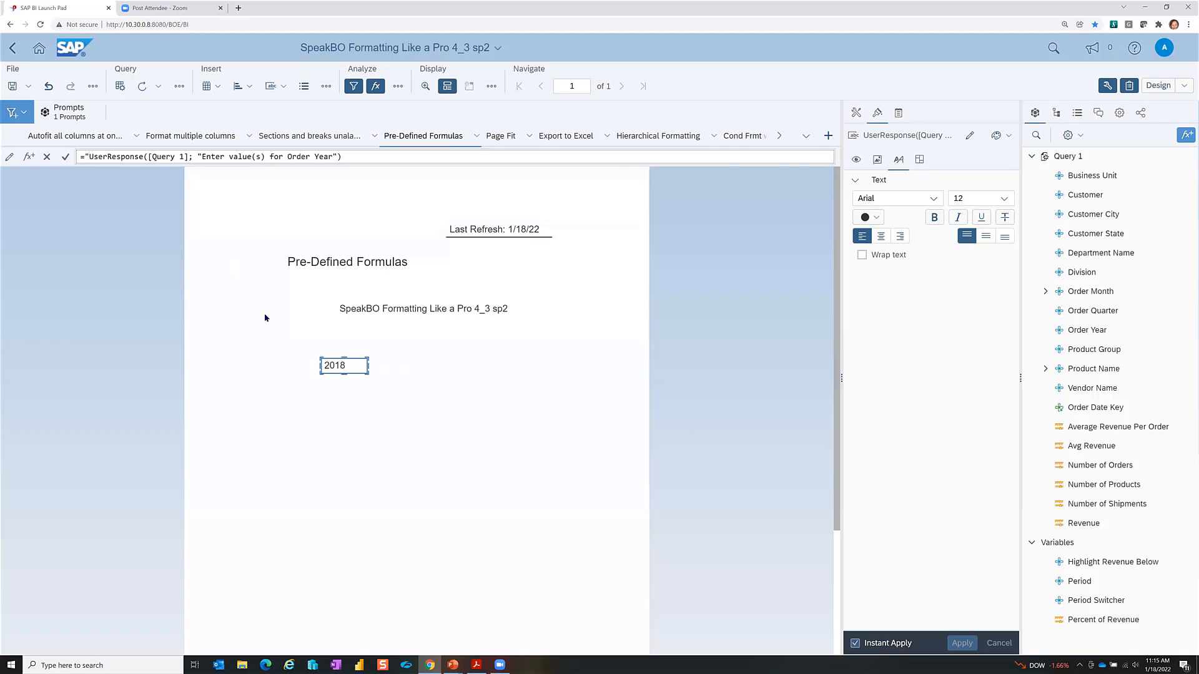
type("Order for")
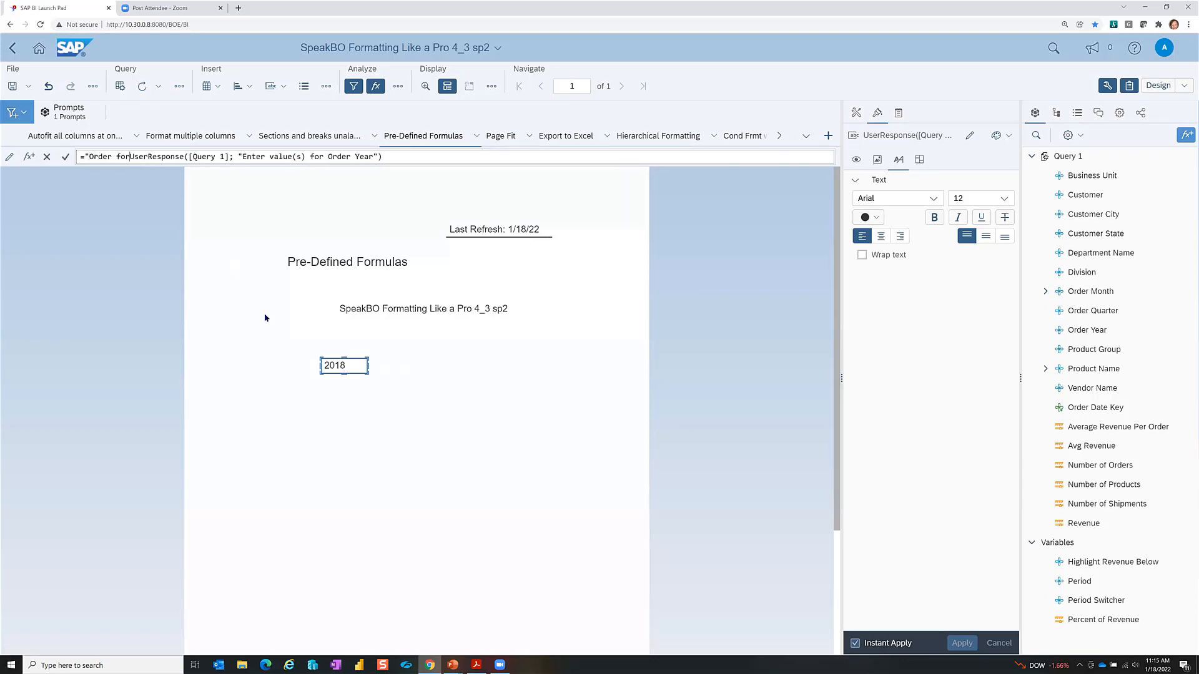
type(" \"")
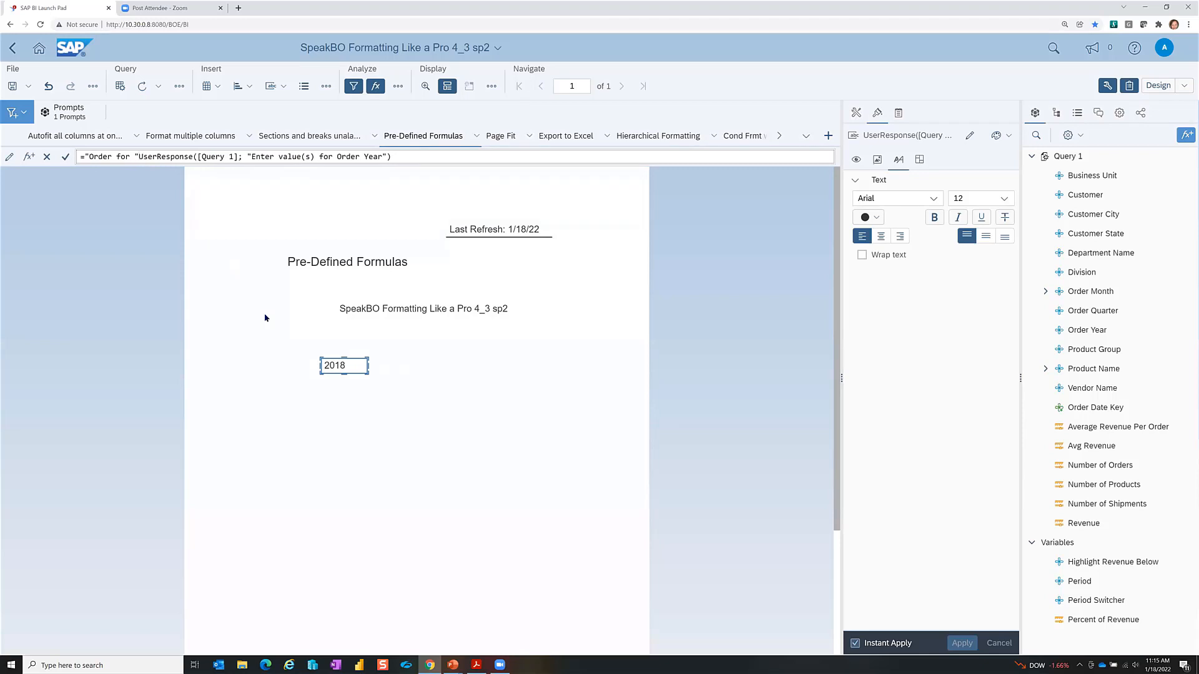
type("+")
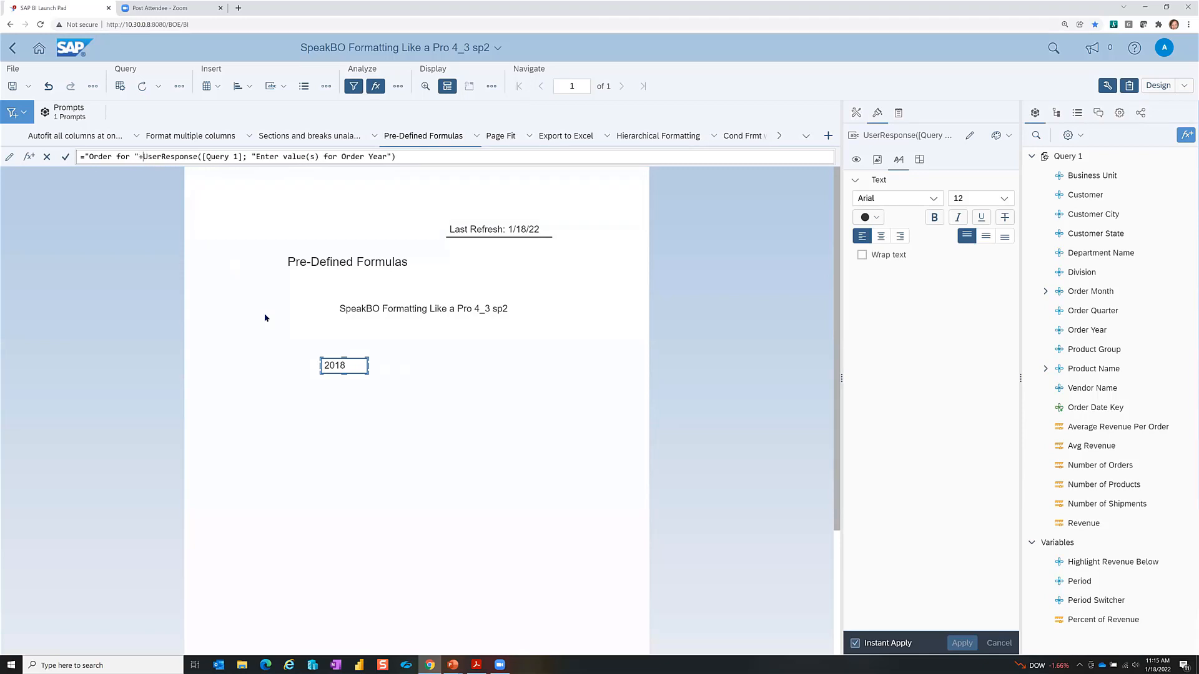
key("Return")
Step: Widen the 'Order for 2018' cell so its text fits and review its UserResponse formula
left_click_drag(364, 368, 447, 350)
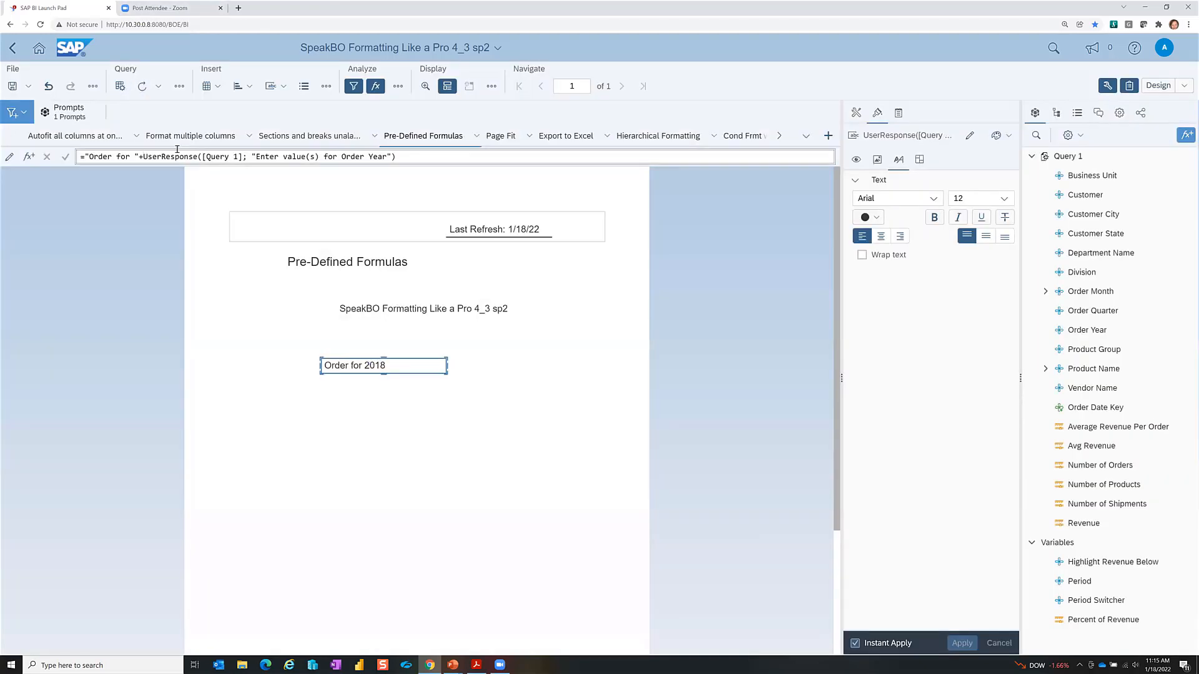
left_click_drag(143, 158, 390, 158)
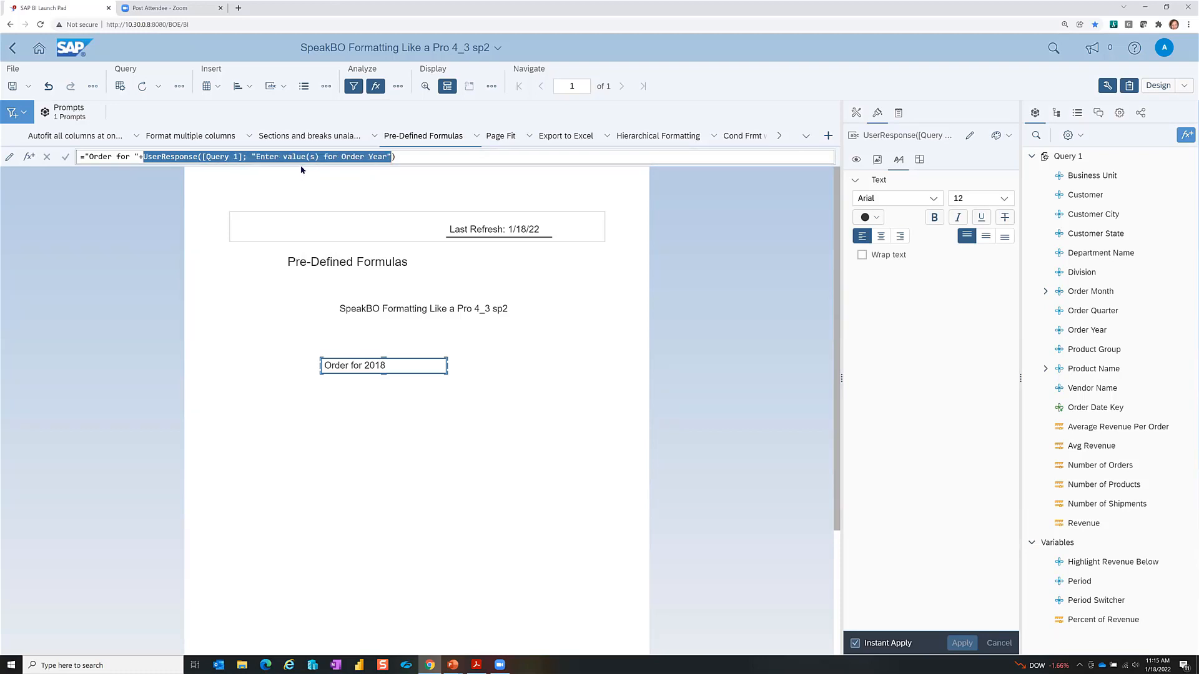
left_click(250, 158)
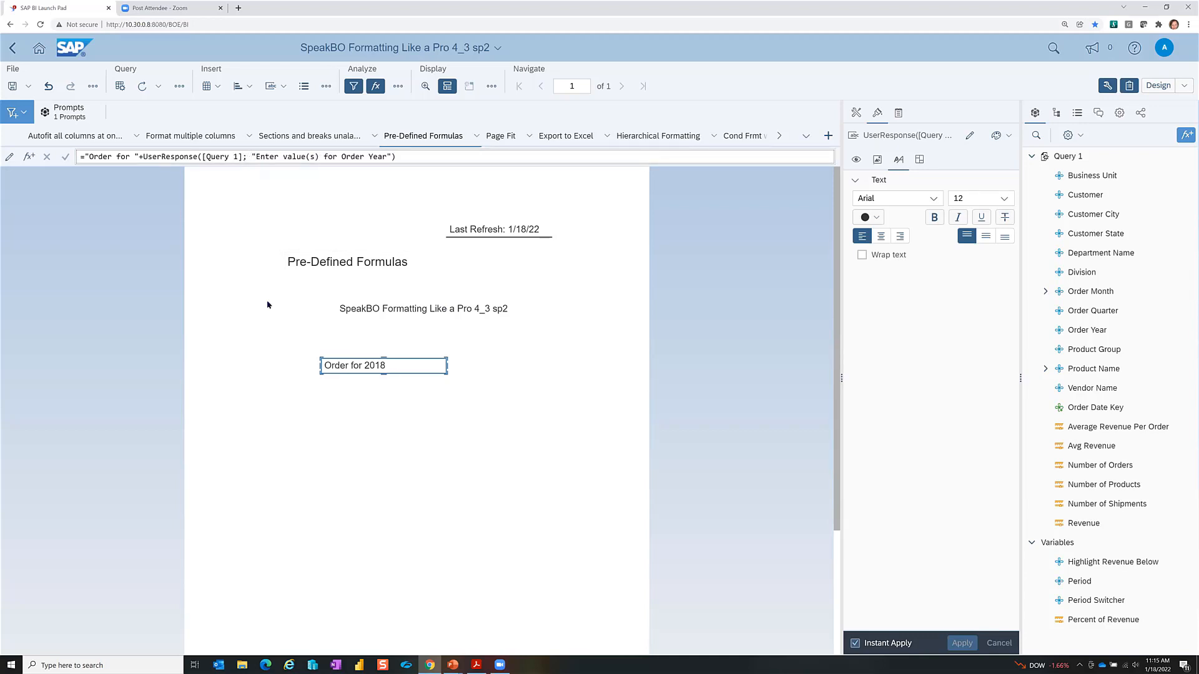
left_click(503, 362)
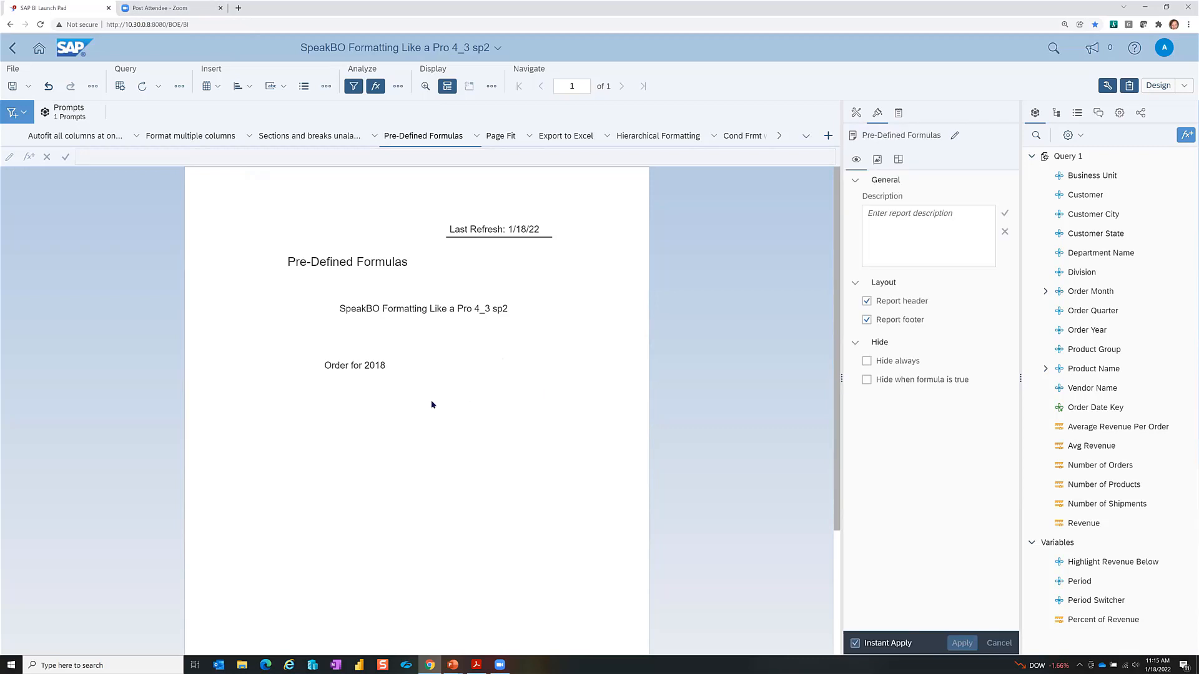
left_click(395, 370)
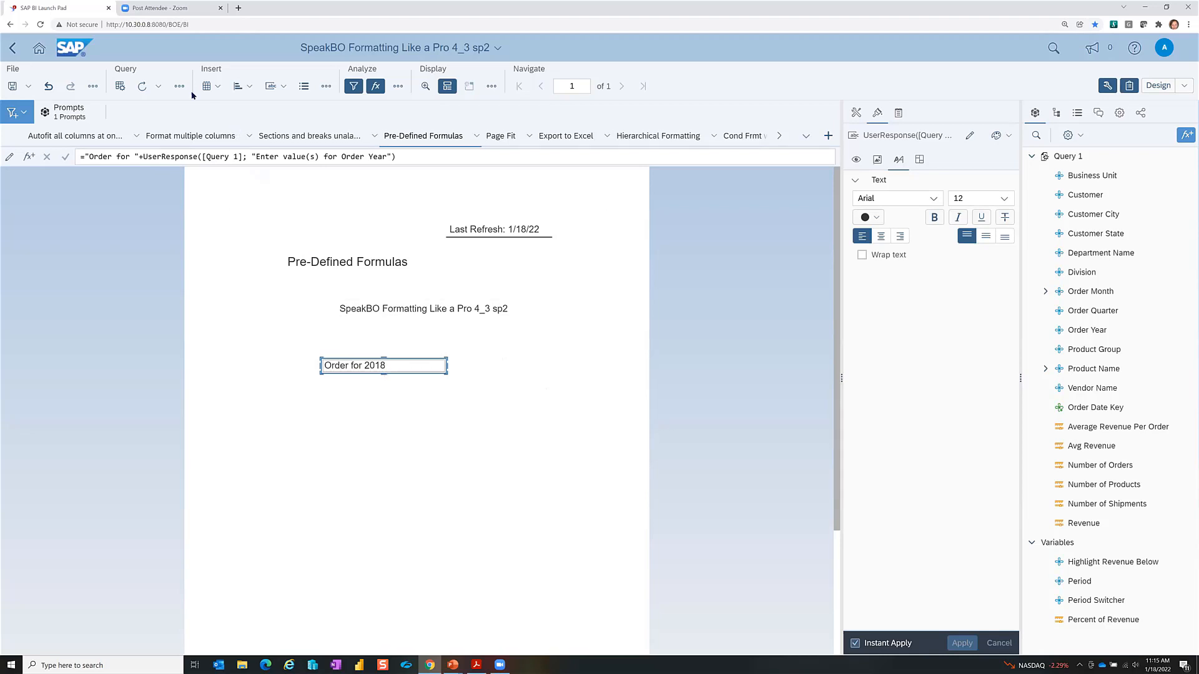
Step: Rerun the report with Order Year answers 2018 and 2019 so the cell reads 'Order for 2018;2019'
left_click(141, 86)
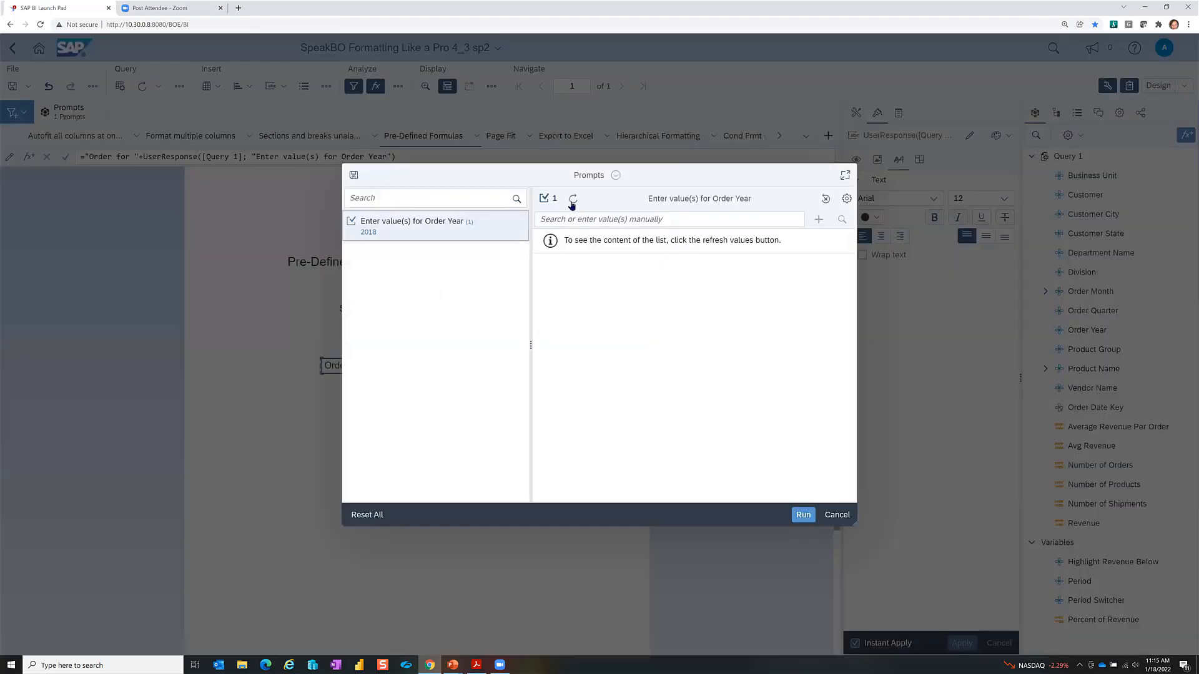
left_click(571, 202)
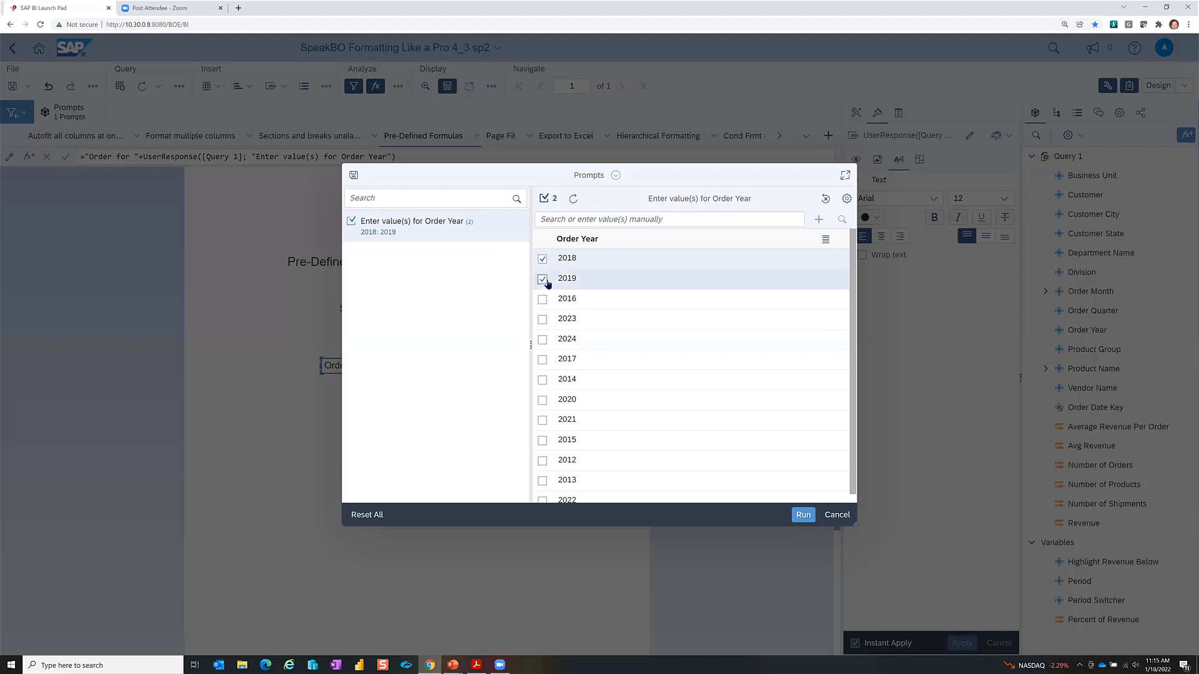
left_click(802, 514)
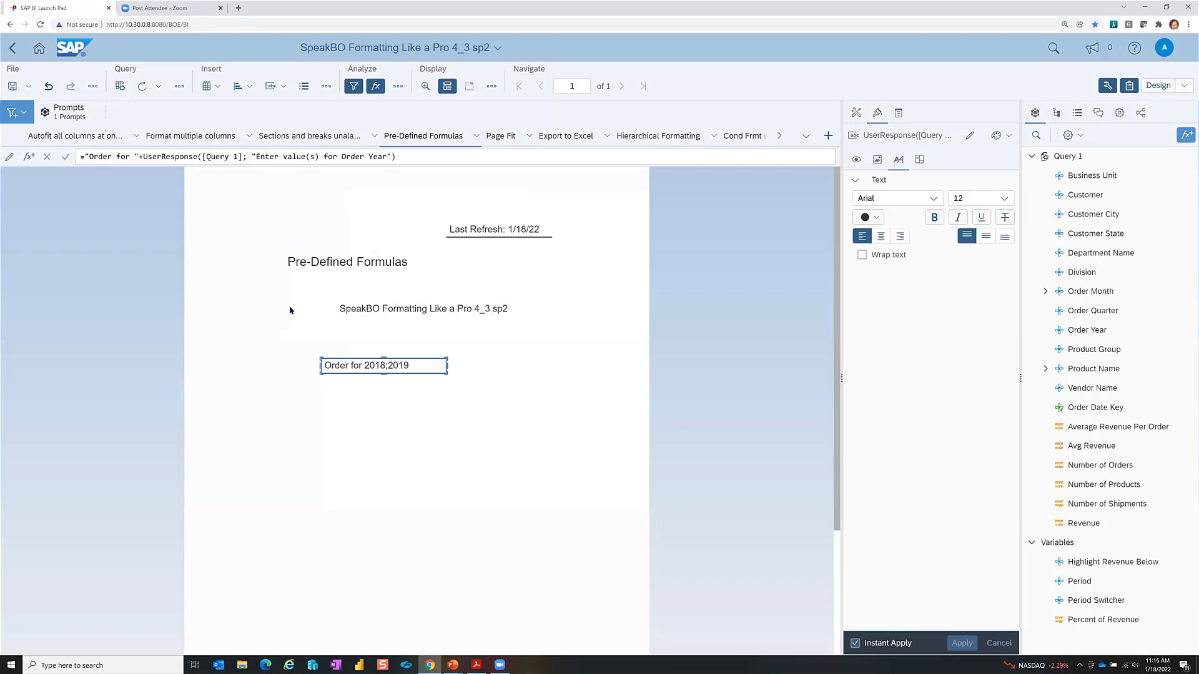
left_click(281, 86)
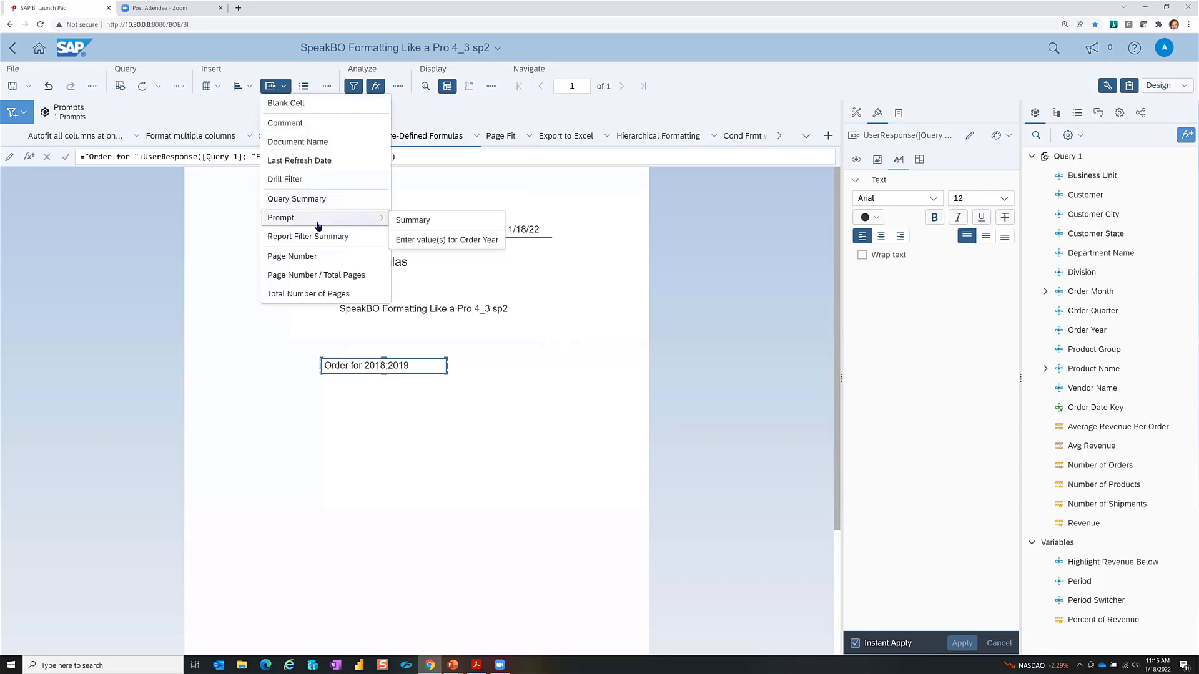
left_click(555, 282)
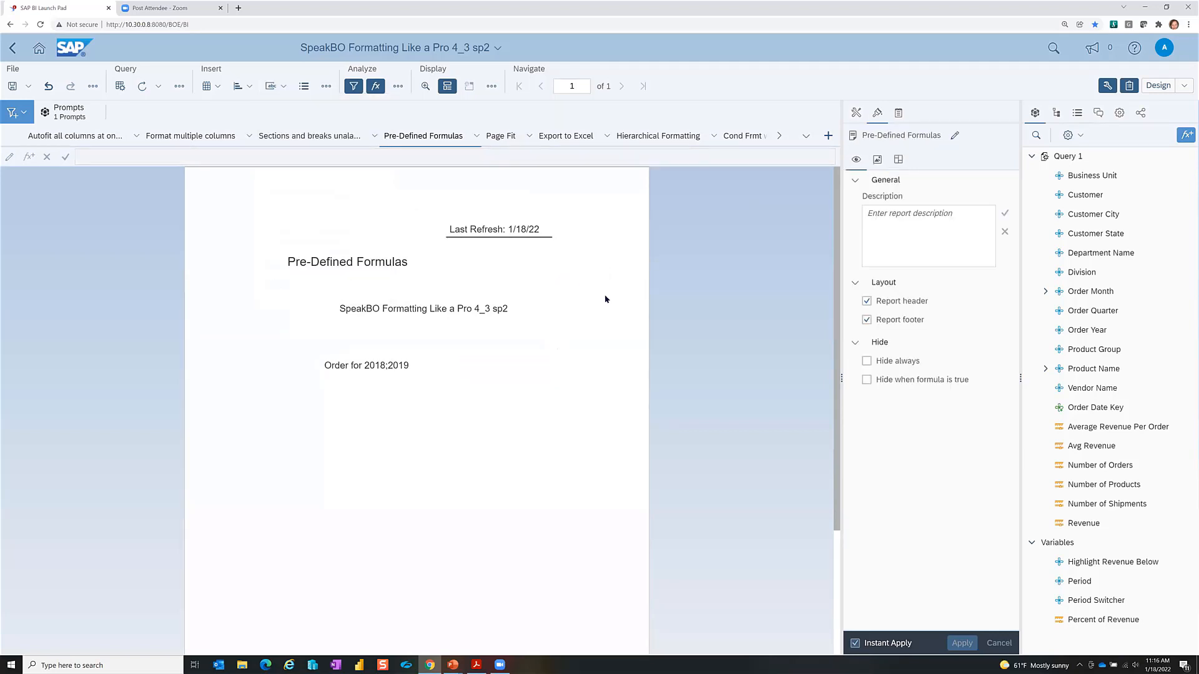
Step: Show the slide show full screen, advance to slide 11, 'Quick Display Mode', and return to the browser
key("alt+Tab")
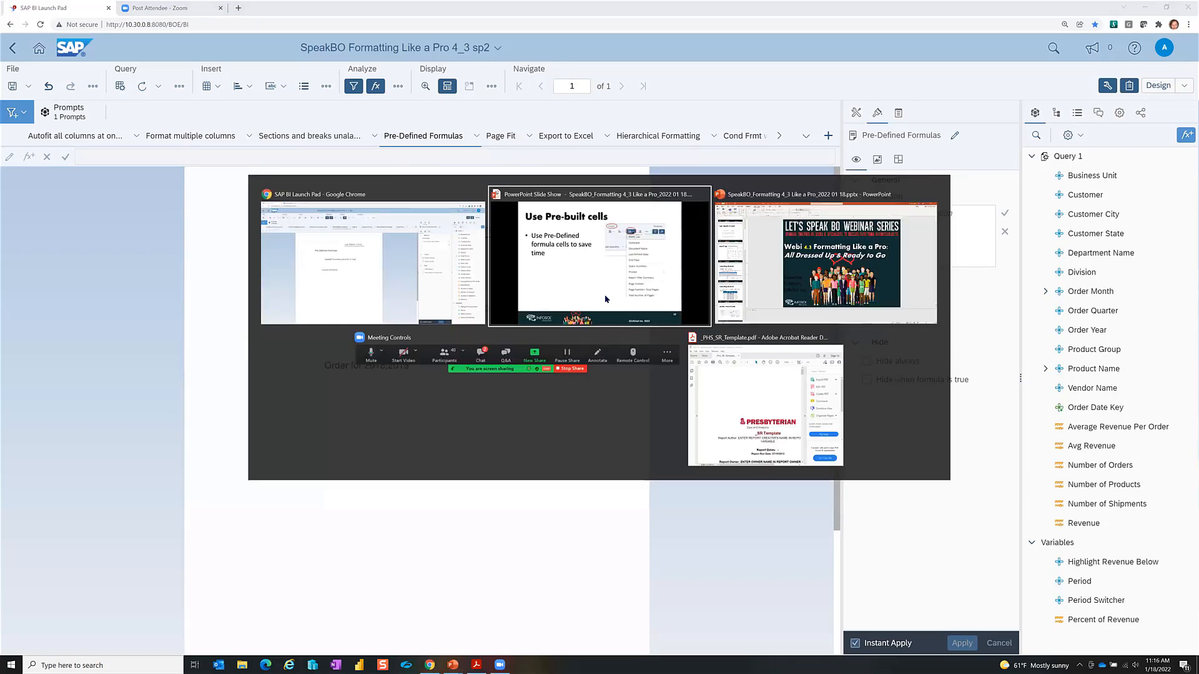
left_click(605, 299)
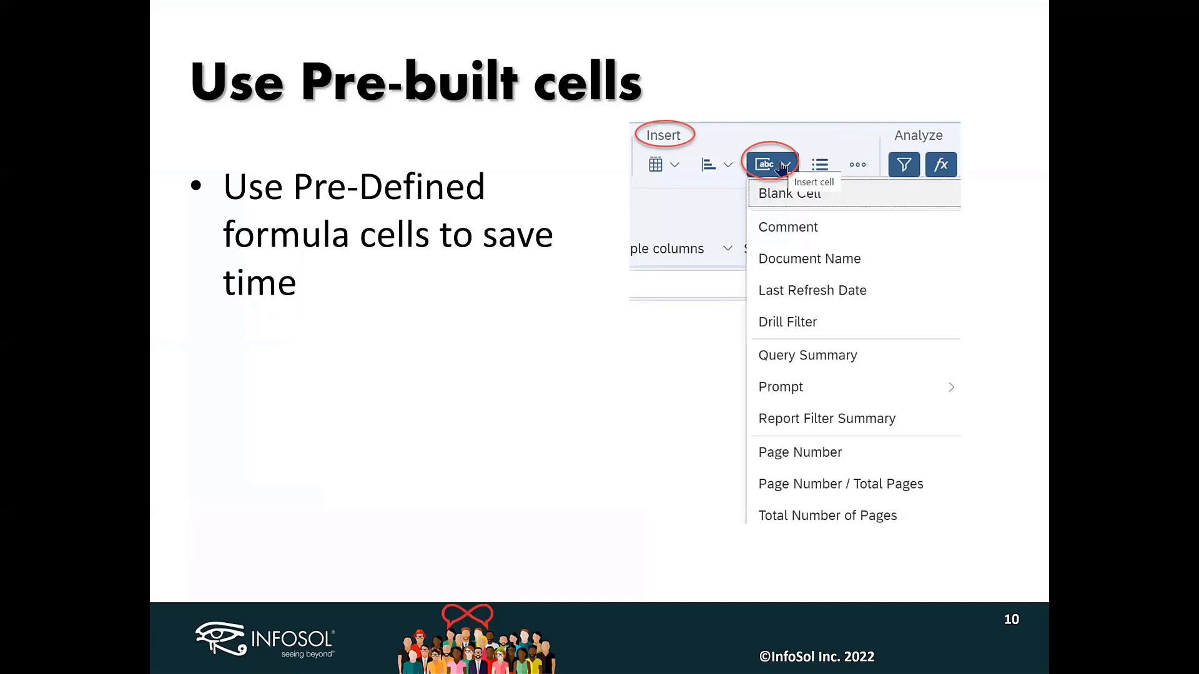
key("Right")
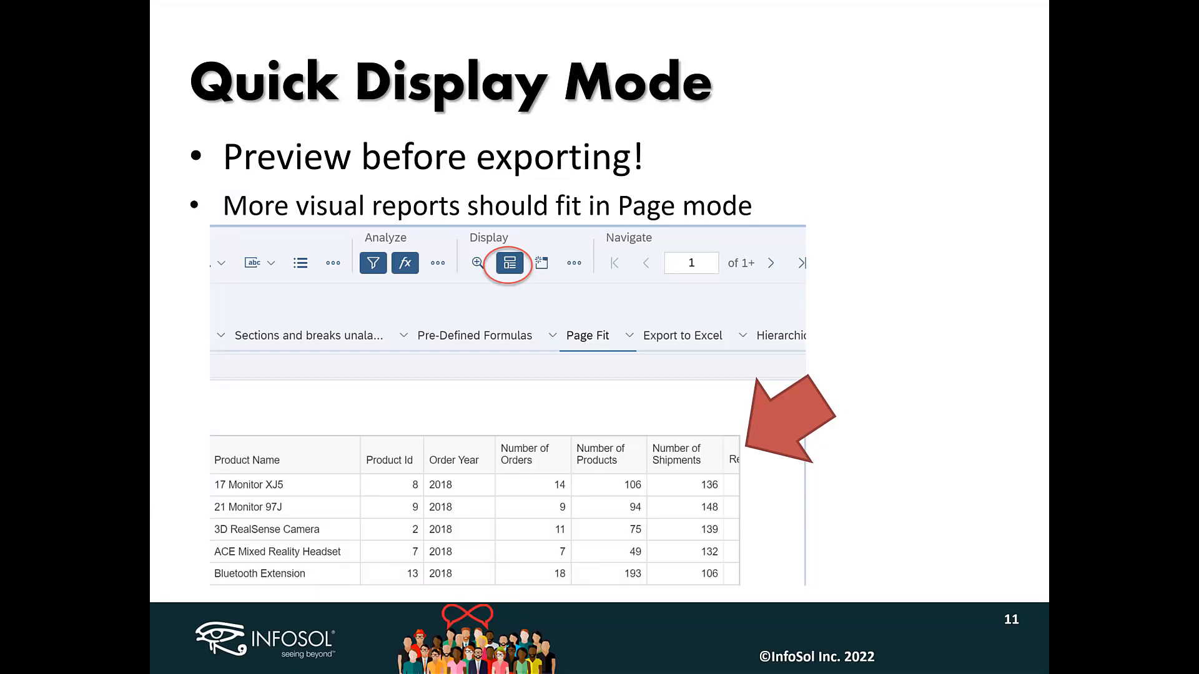
key("alt+Tab")
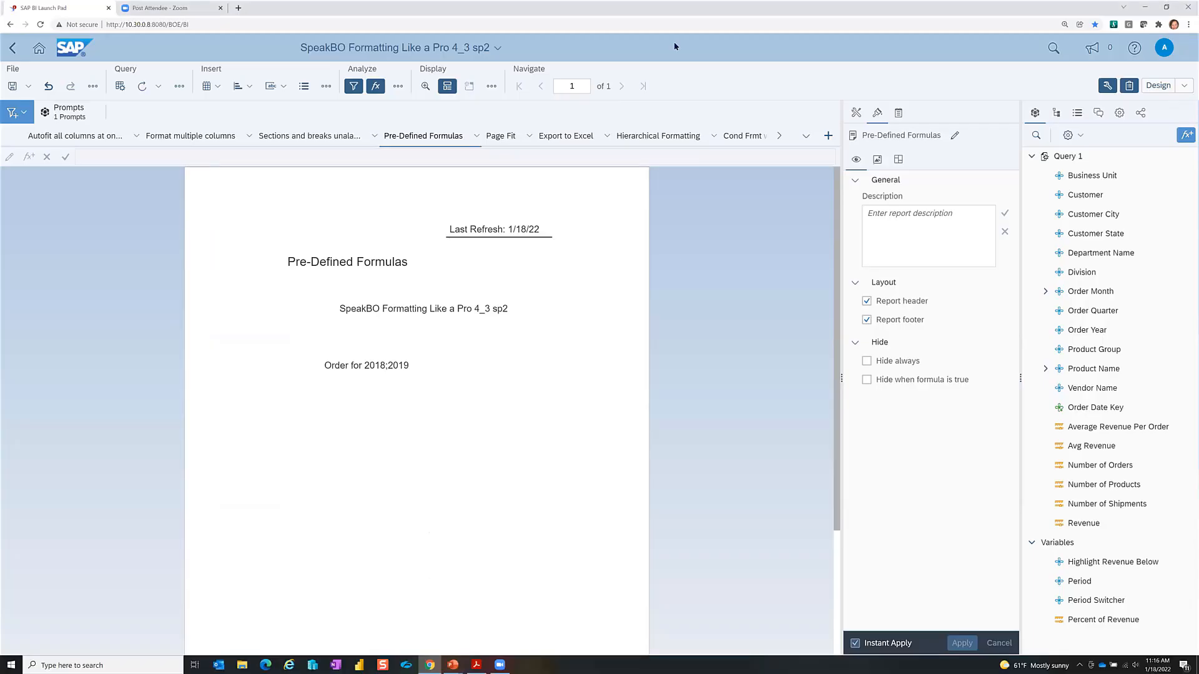
Step: Open the Page Fit report and toggle Page mode on, then back to quick display
left_click(506, 137)
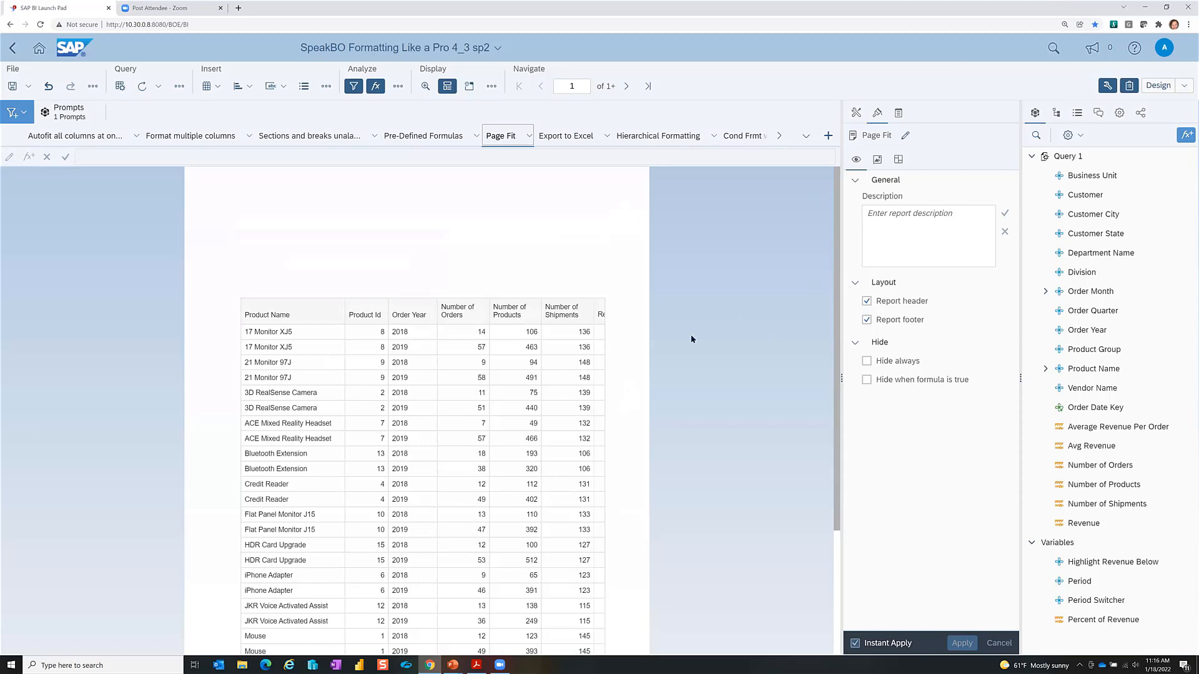
left_click(447, 90)
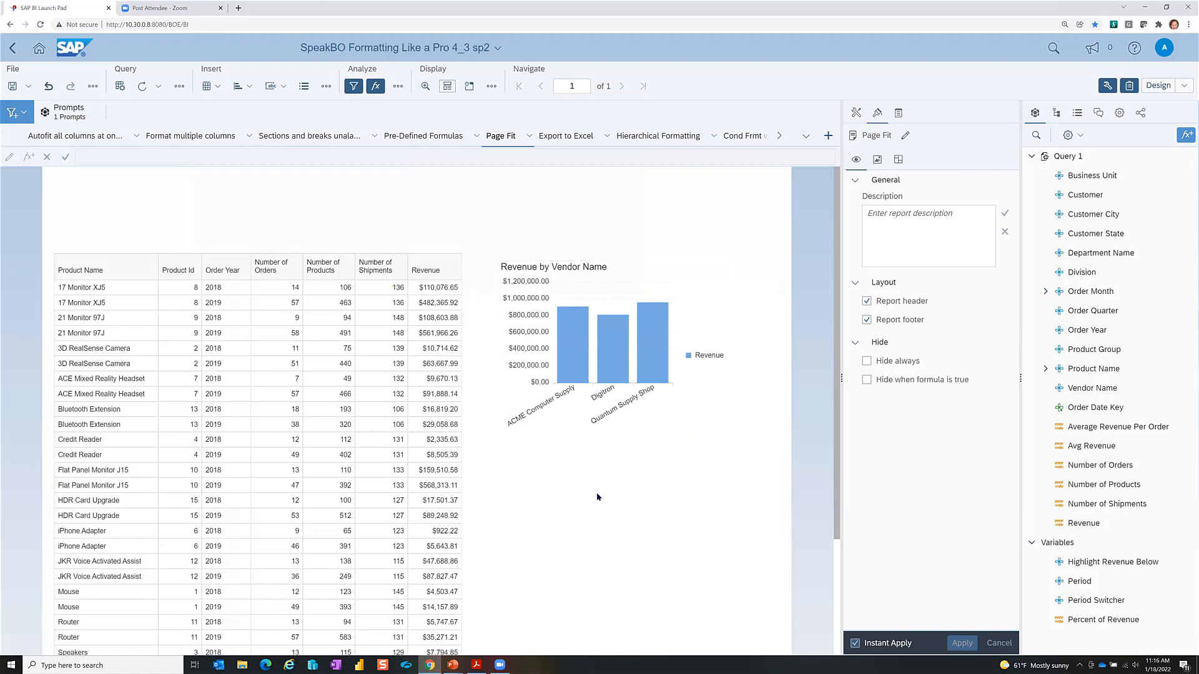
left_click(446, 87)
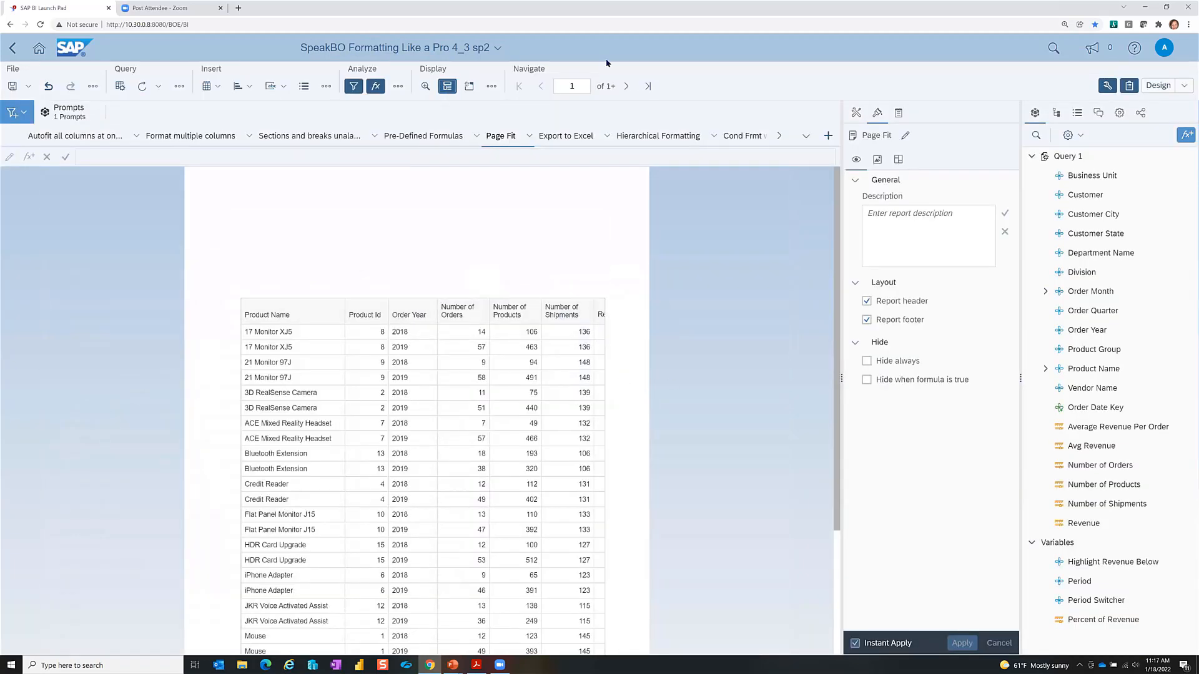
left_click(447, 86)
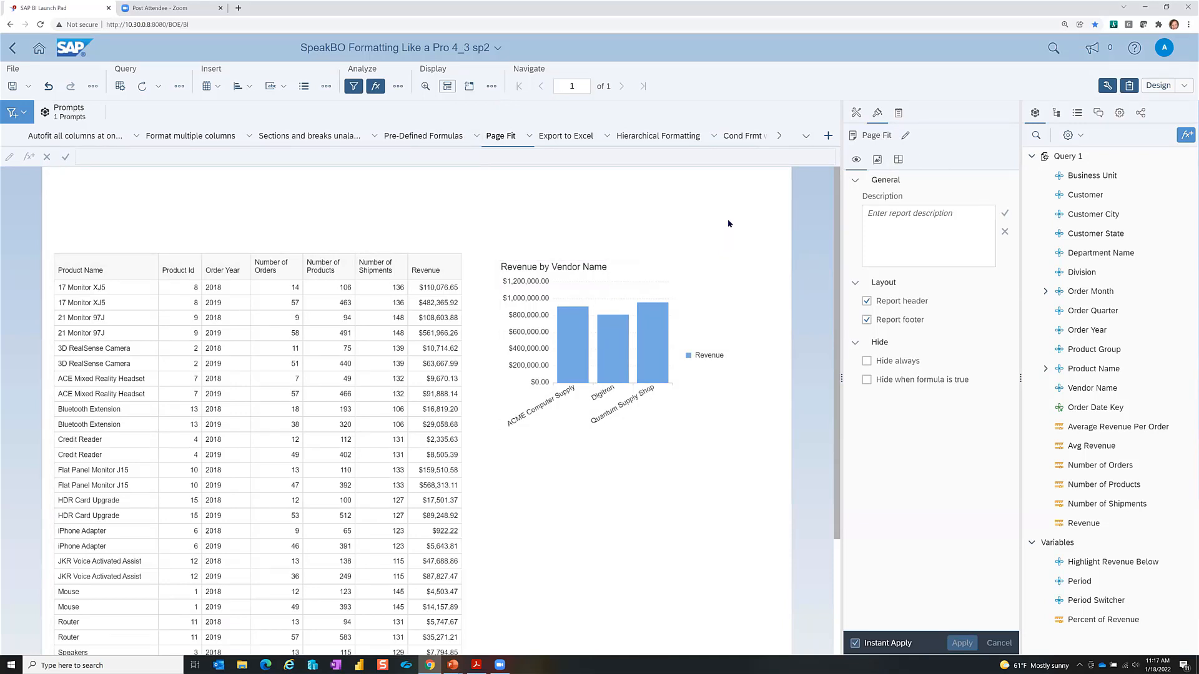
Step: Set the Page Fit report's page setup to Landscape orientation on Letter paper
left_click(897, 160)
left_click(909, 324)
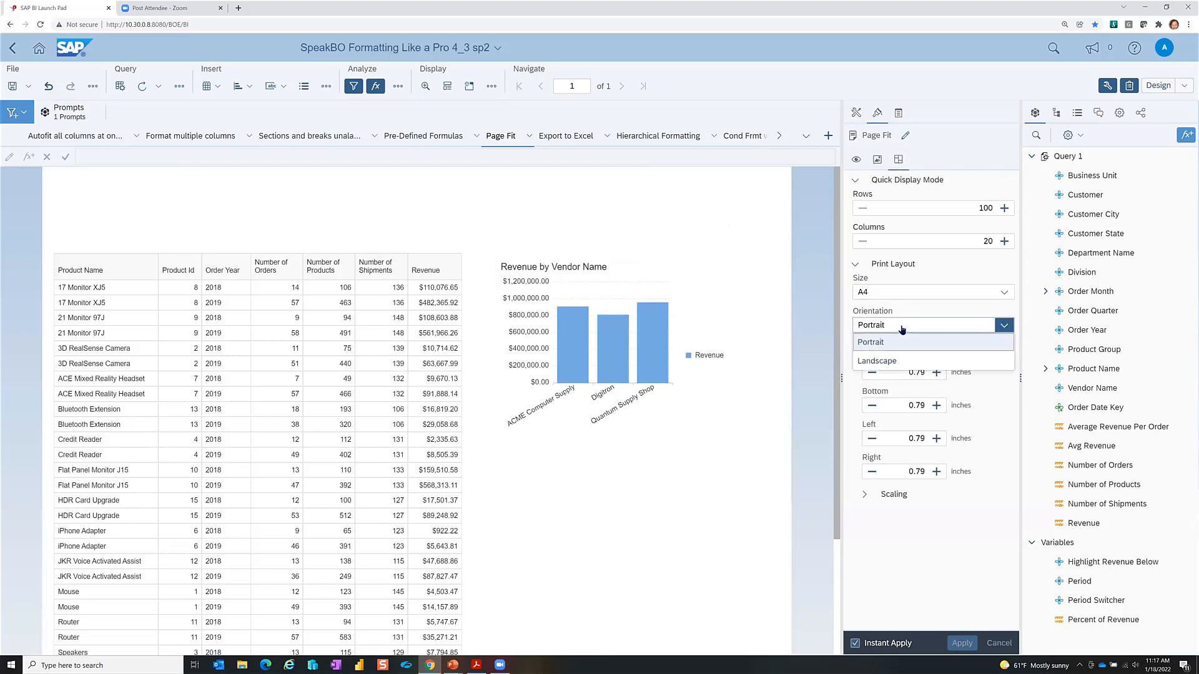
left_click(897, 357)
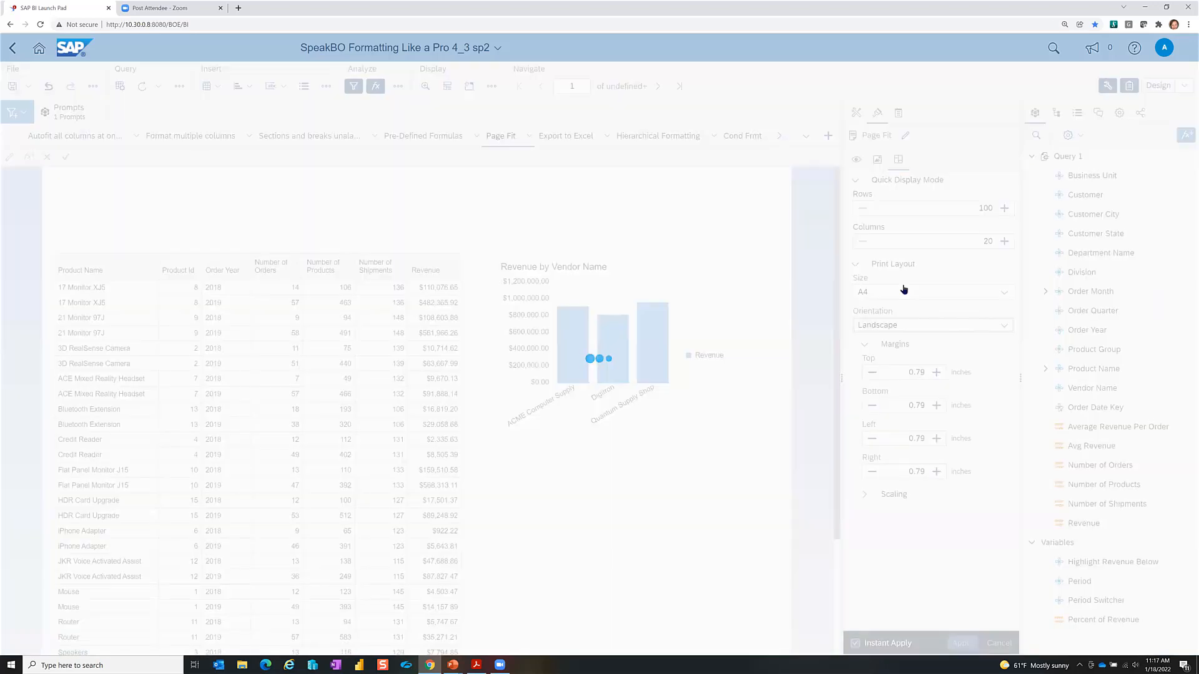
left_click(905, 293)
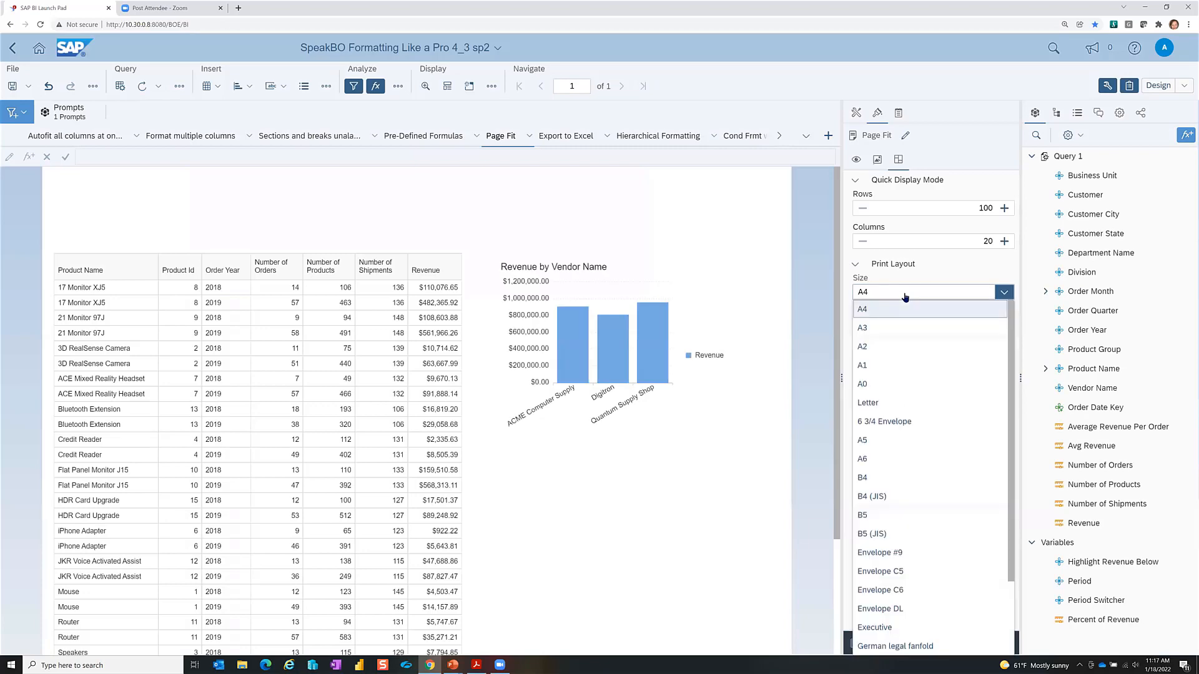
left_click(919, 403)
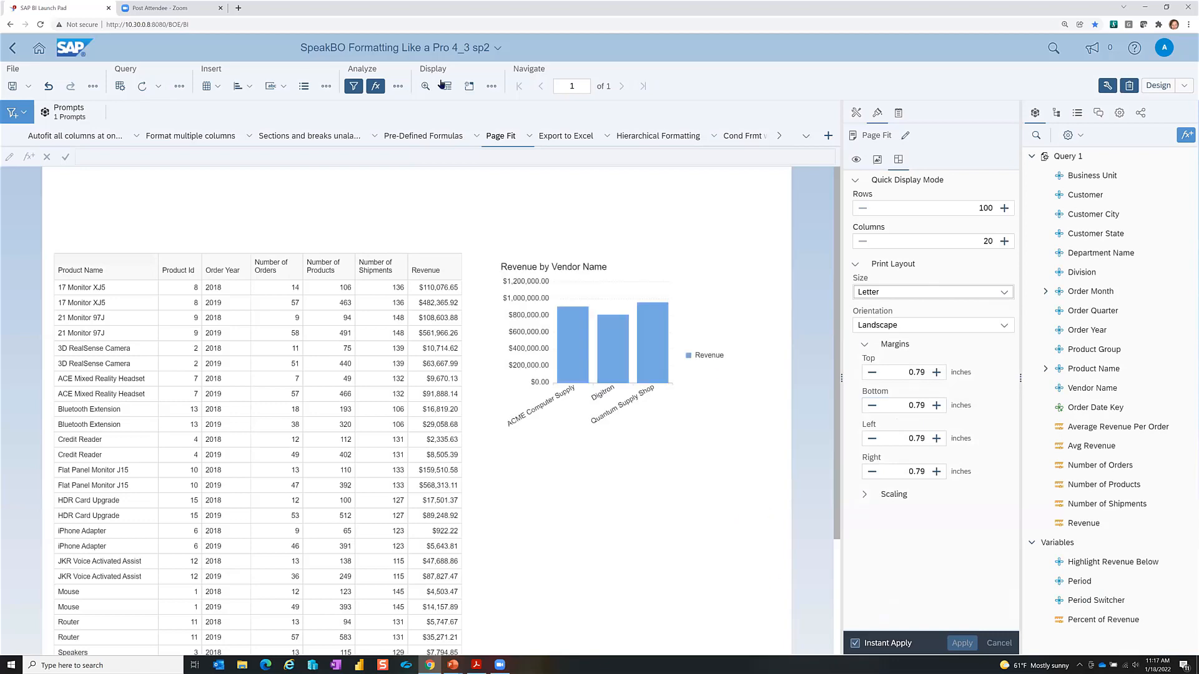
Step: Switch to page view and scale the report to fit 1 page wide
left_click(447, 86)
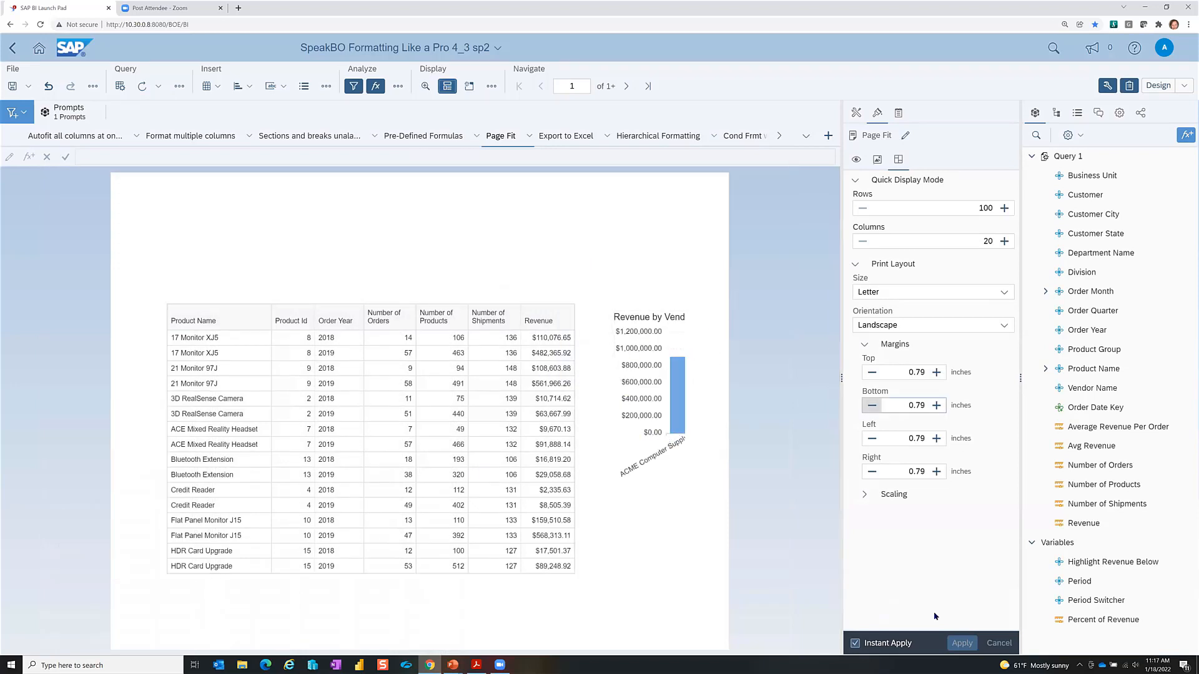
left_click(865, 495)
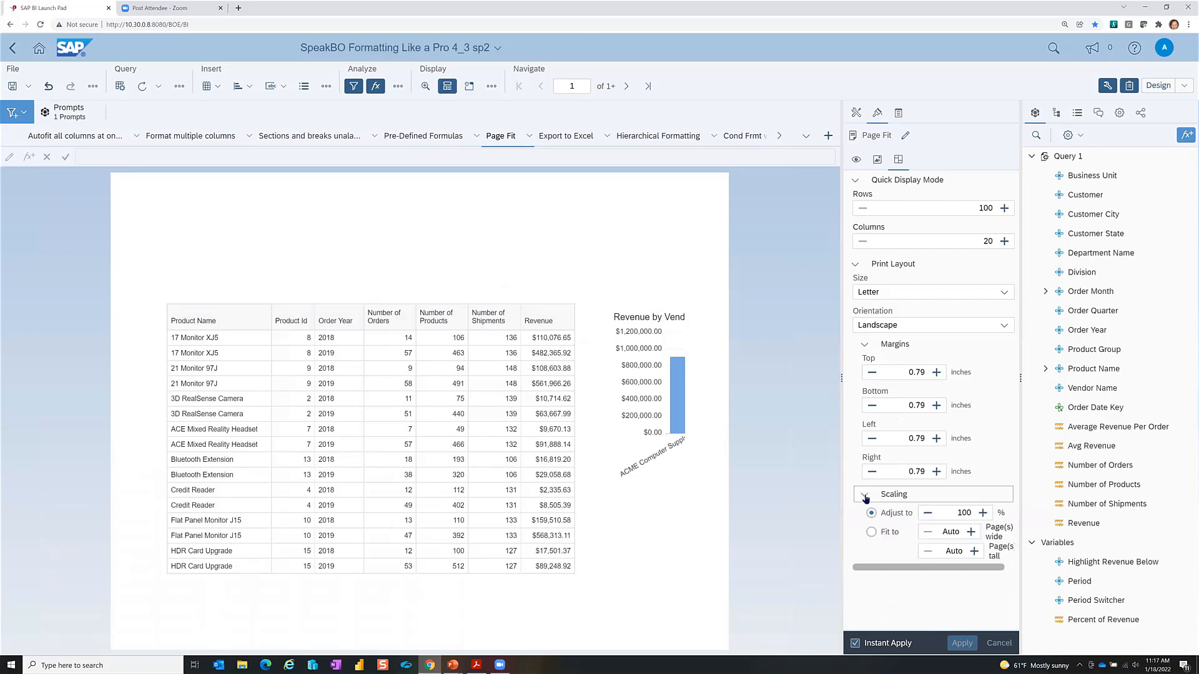
left_click(872, 536)
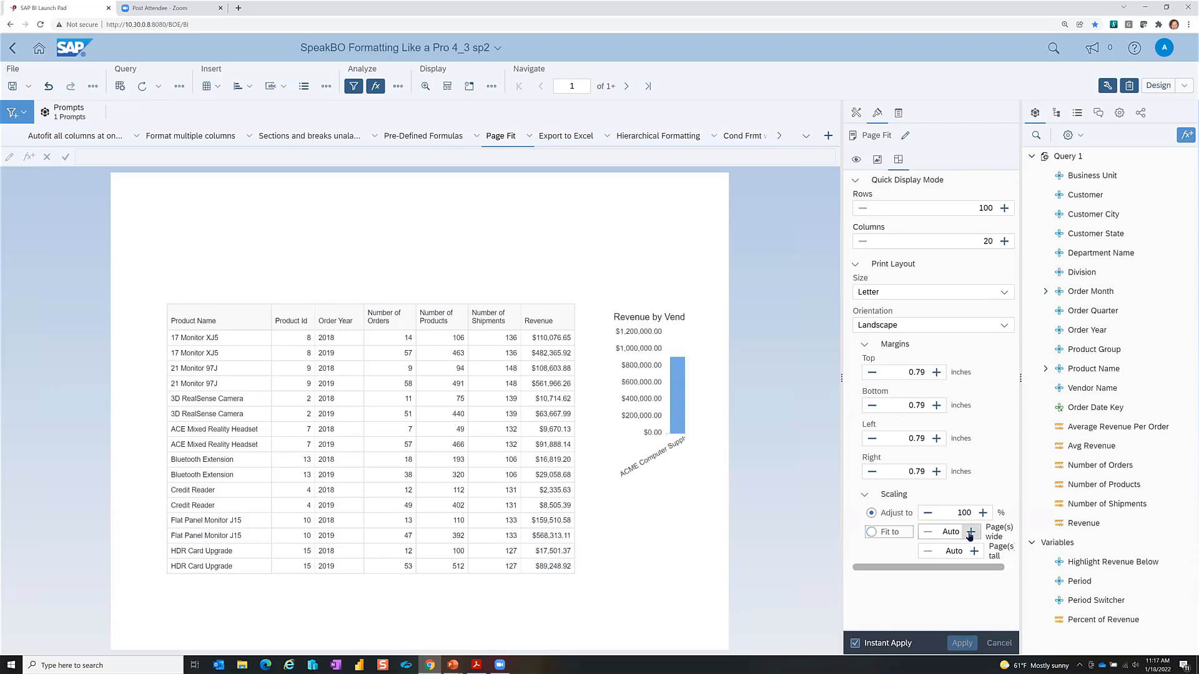
left_click(970, 532)
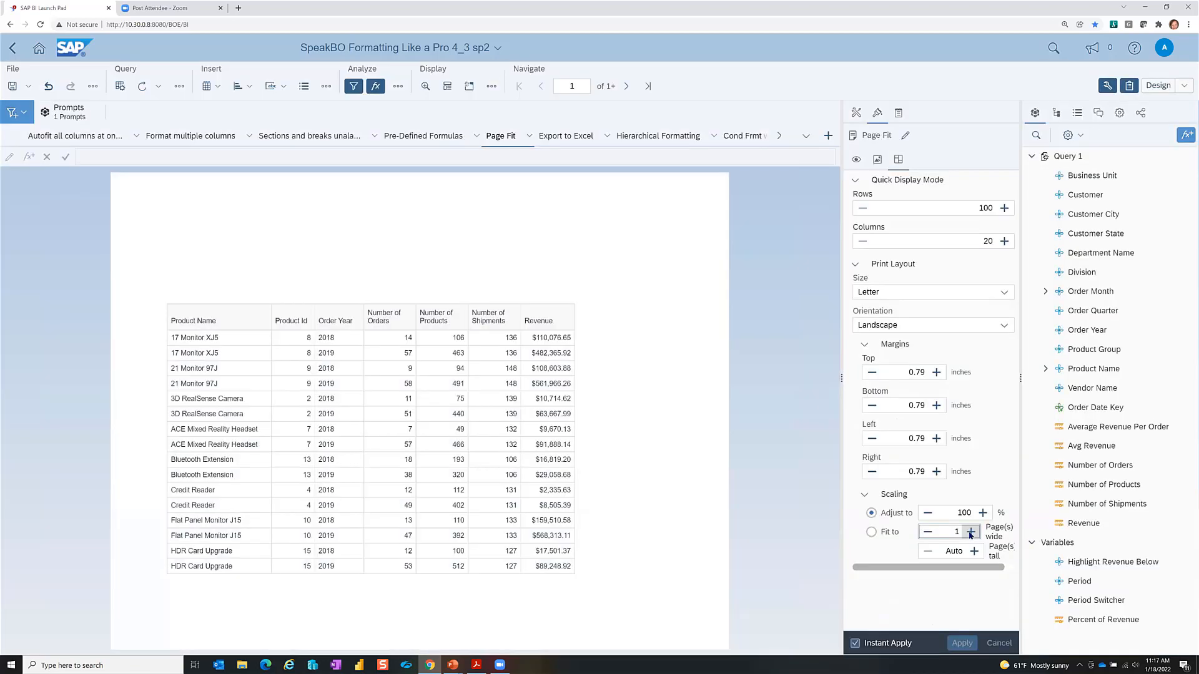
left_click(969, 532)
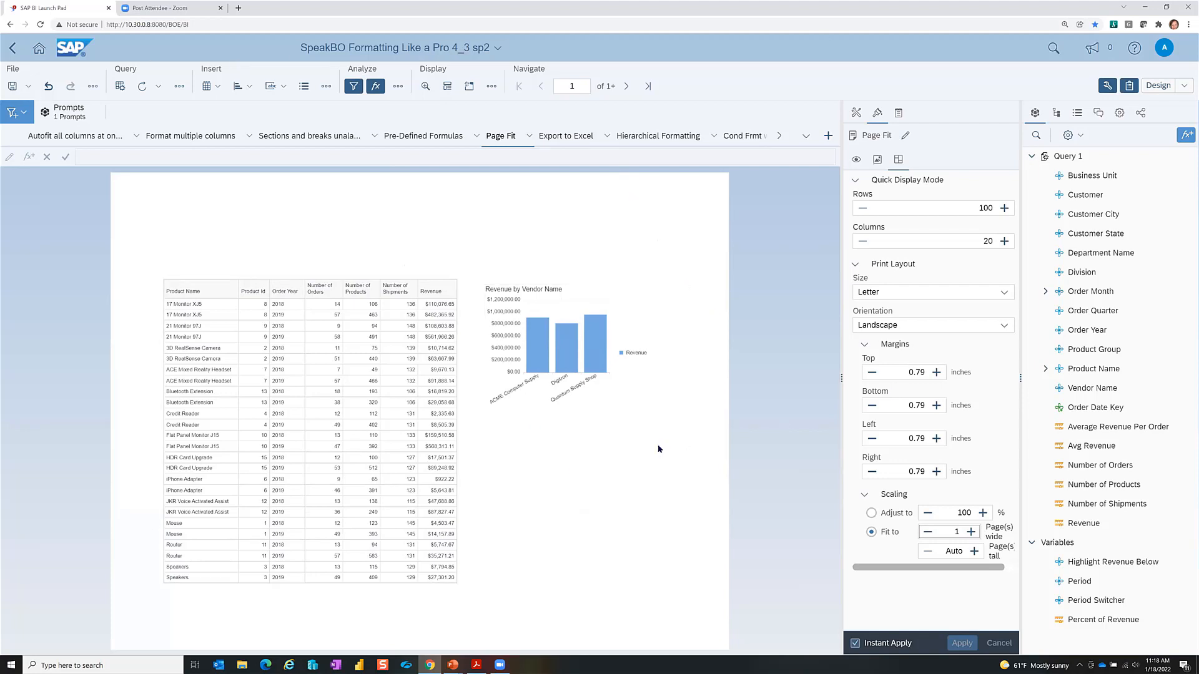
key("alt+Tab")
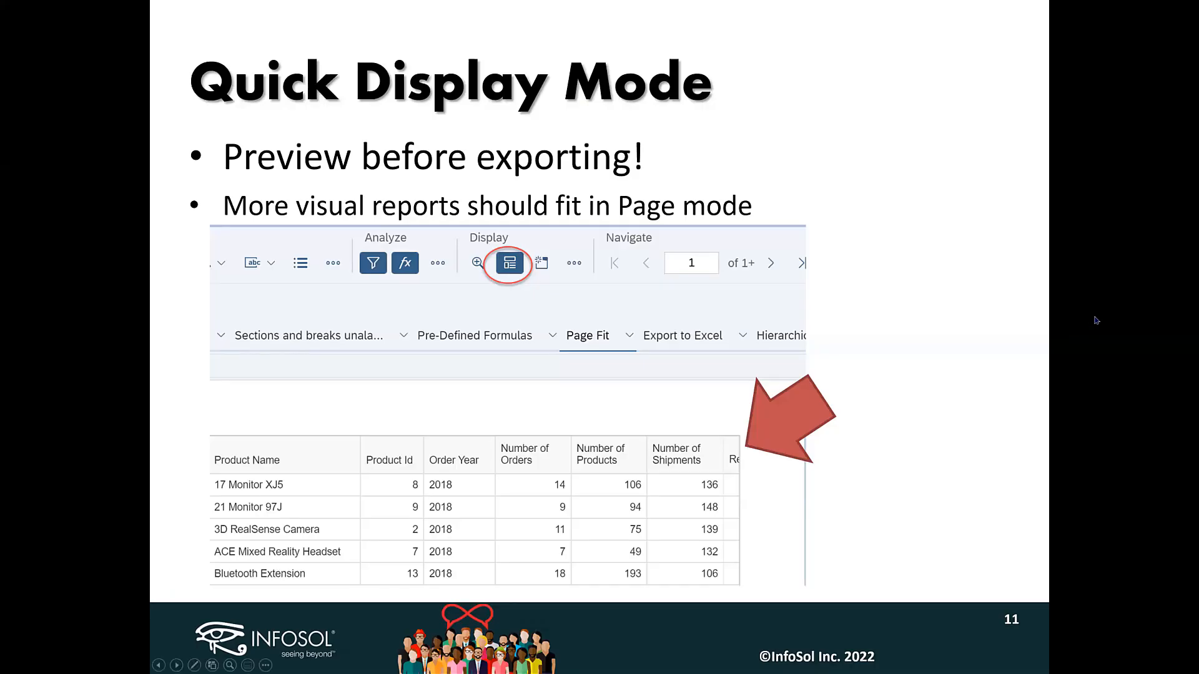
Step: Move the slide show to the 'Formatting for Excel Export' slide, then return to the report
key("Right")
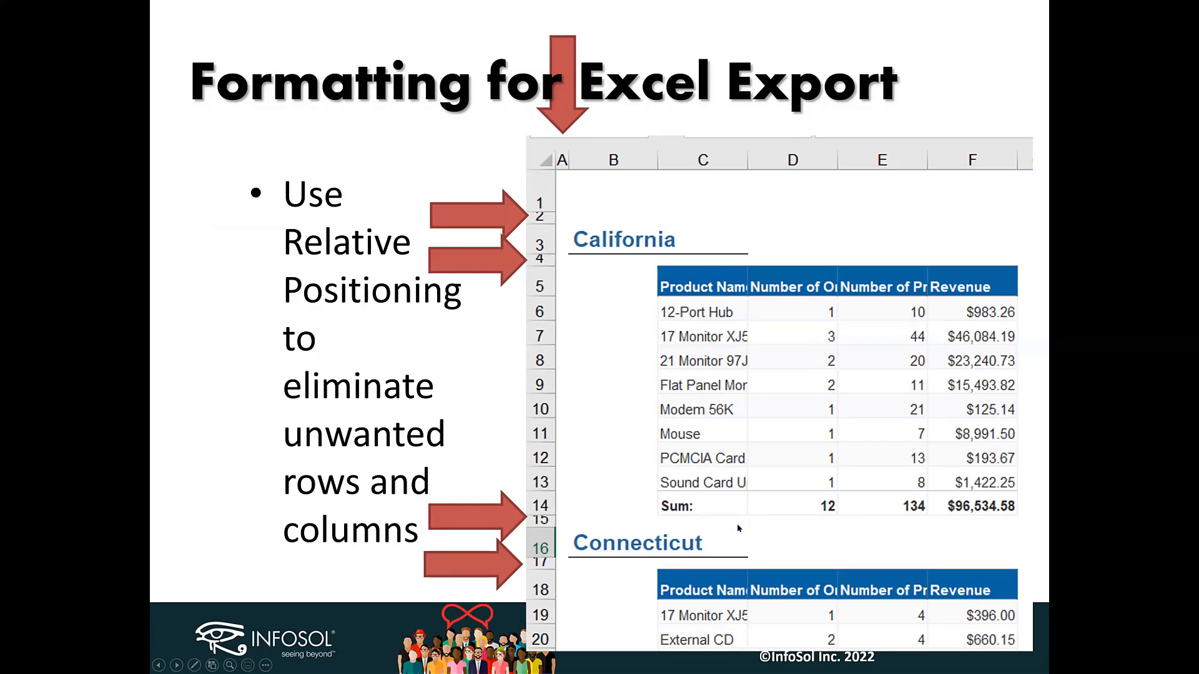
scroll(738, 528, "up", 6)
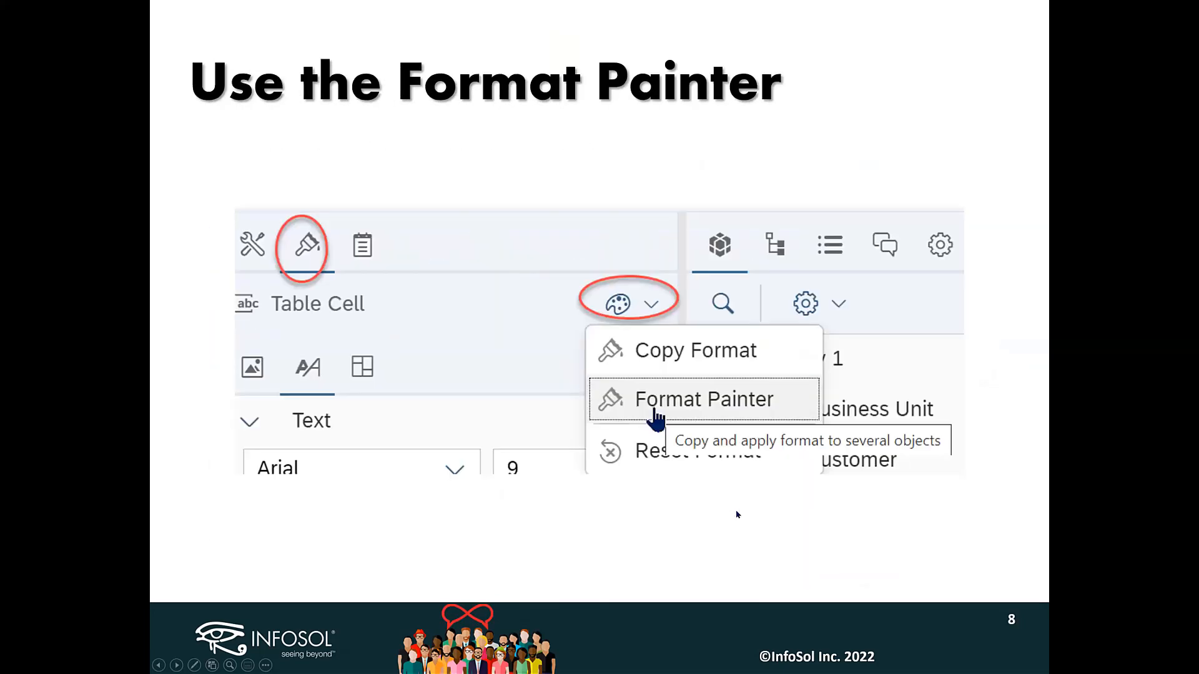
scroll(738, 515, "down", 3)
scroll(736, 514, "down", 2)
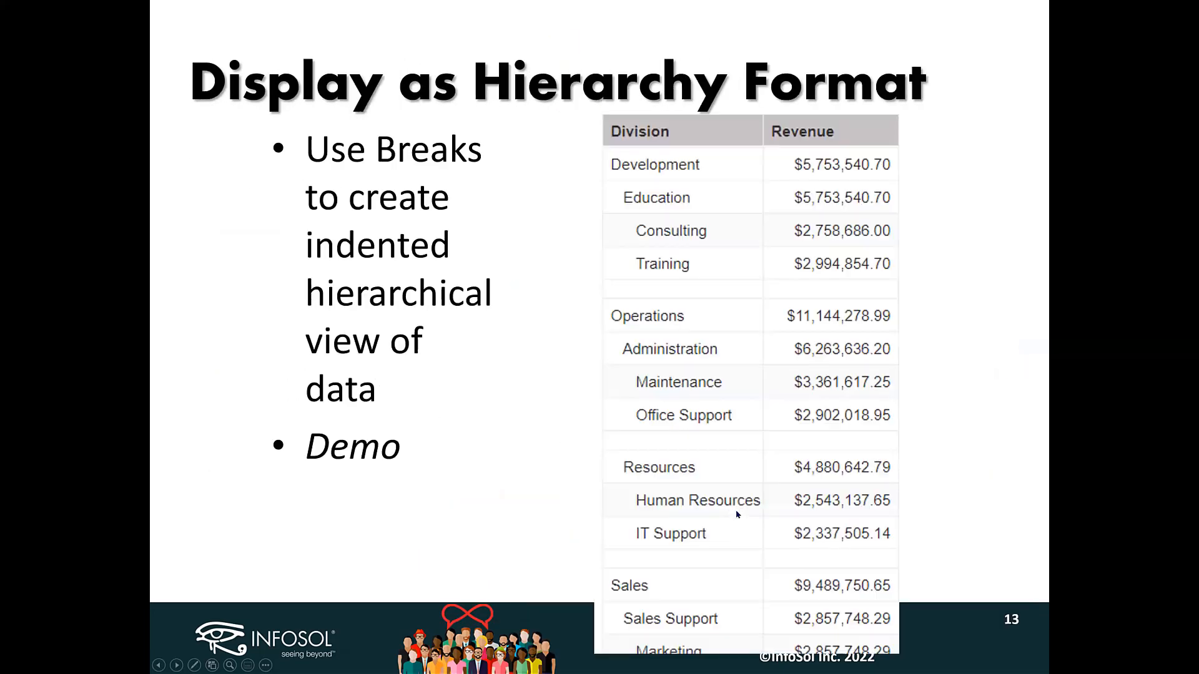
scroll(730, 501, "down", 2)
scroll(729, 501, "up", 4)
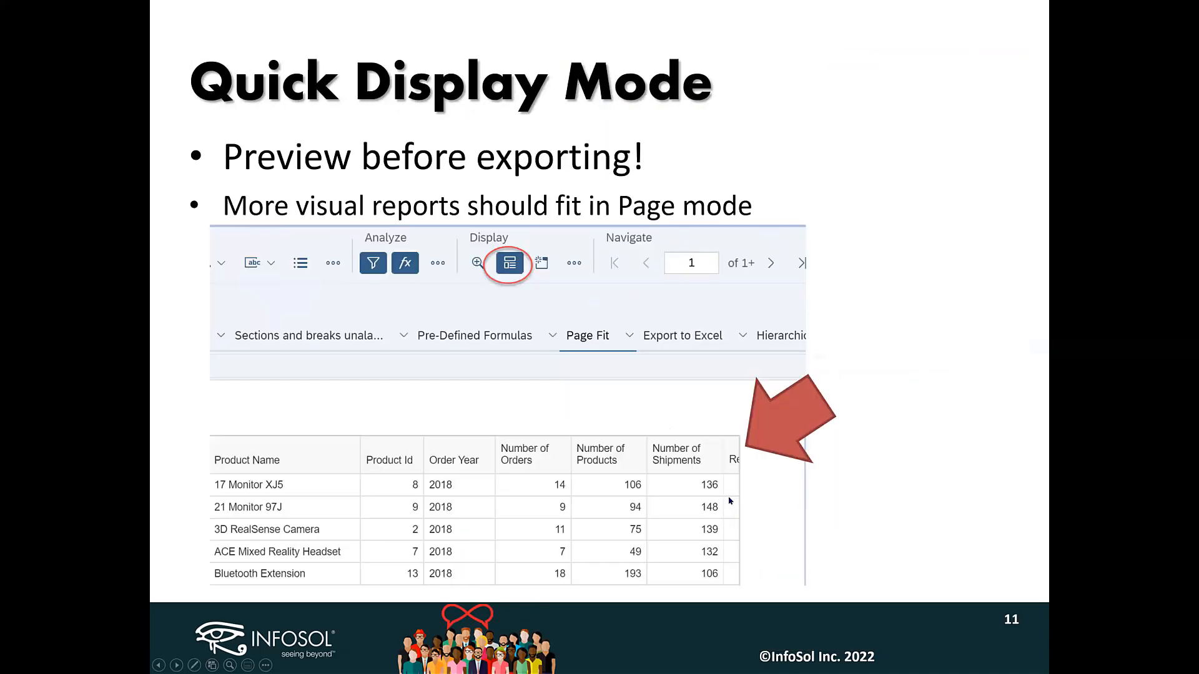
scroll(828, 477, "down", 1)
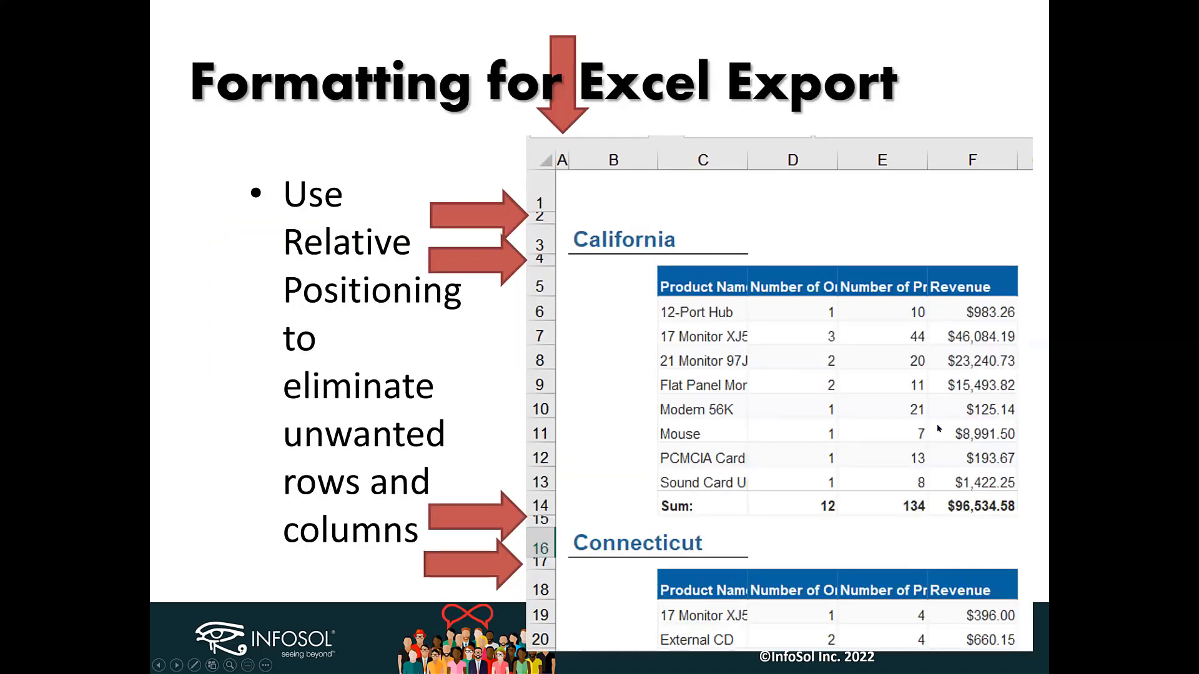
scroll(938, 428, "down", 1)
scroll(939, 428, "down", 1)
scroll(938, 428, "up", 2)
scroll(938, 429, "up", 1)
scroll(938, 429, "down", 1)
key("alt+Tab")
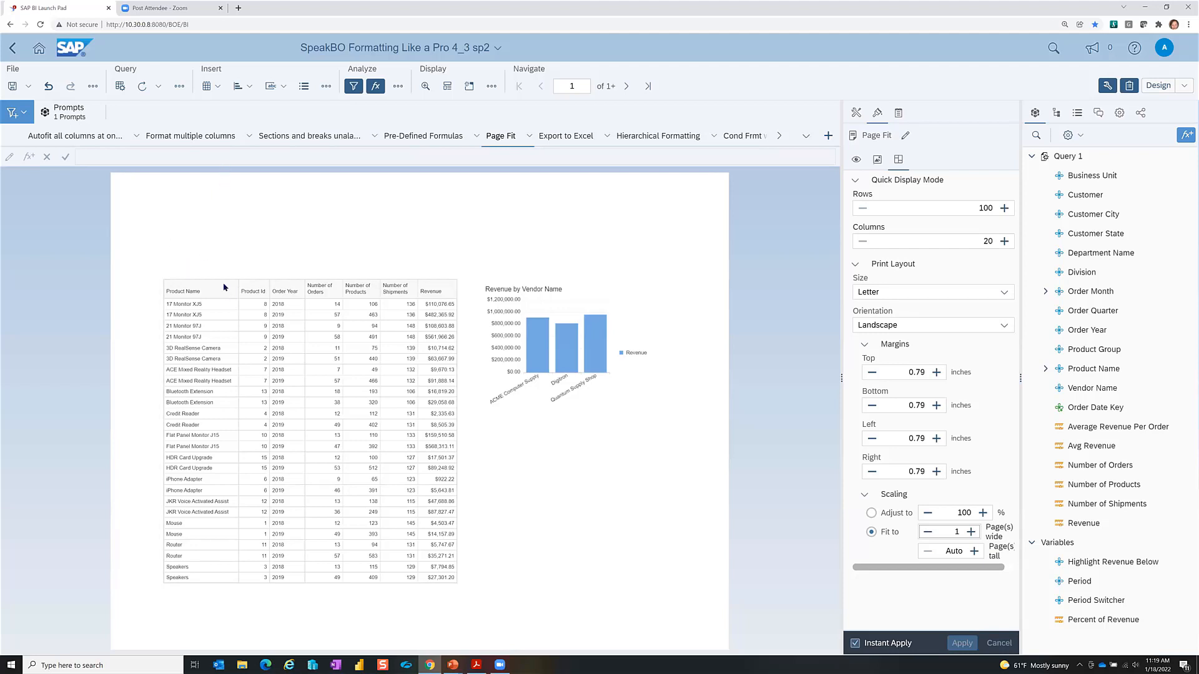
Step: Hide the Order Year column in the Page Fit table
left_click(292, 375)
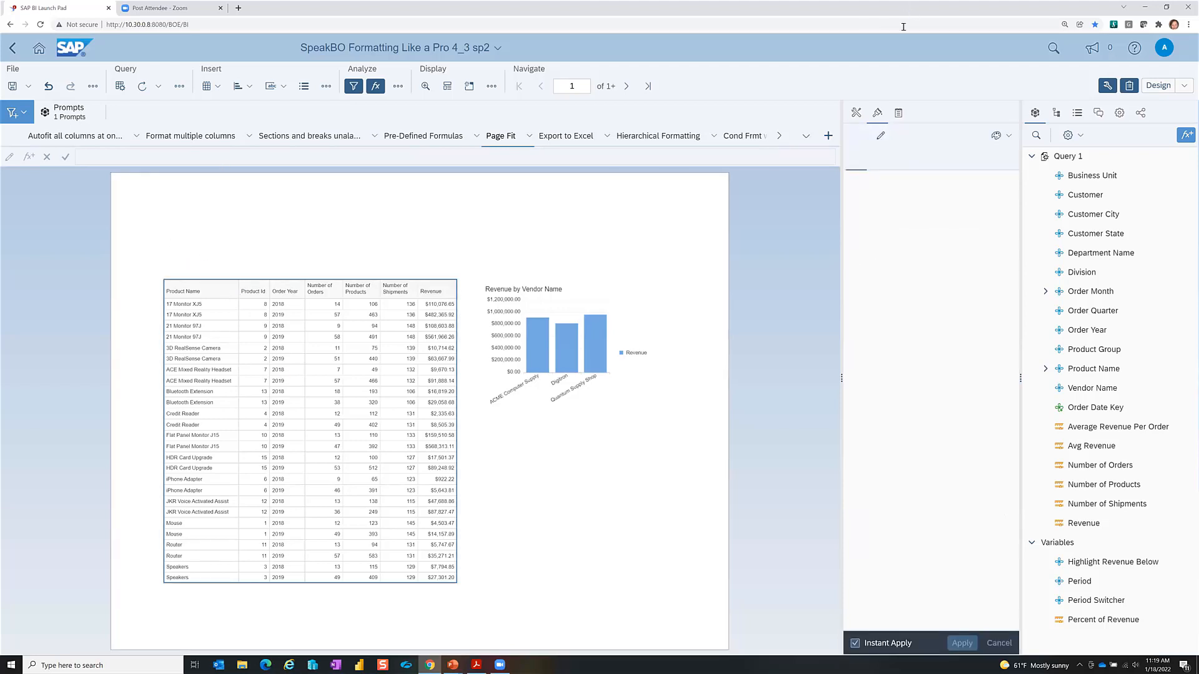
left_click(281, 351)
left_click(313, 347, "ctrl")
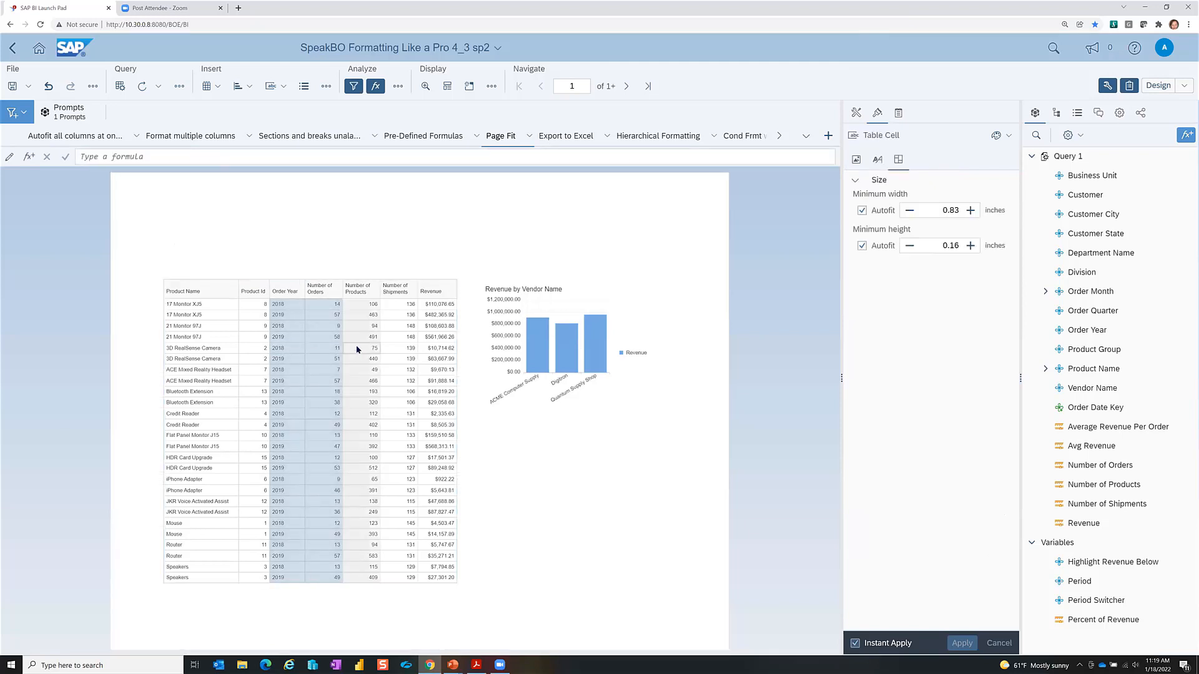
left_click(357, 349, "ctrl")
right_click(357, 349)
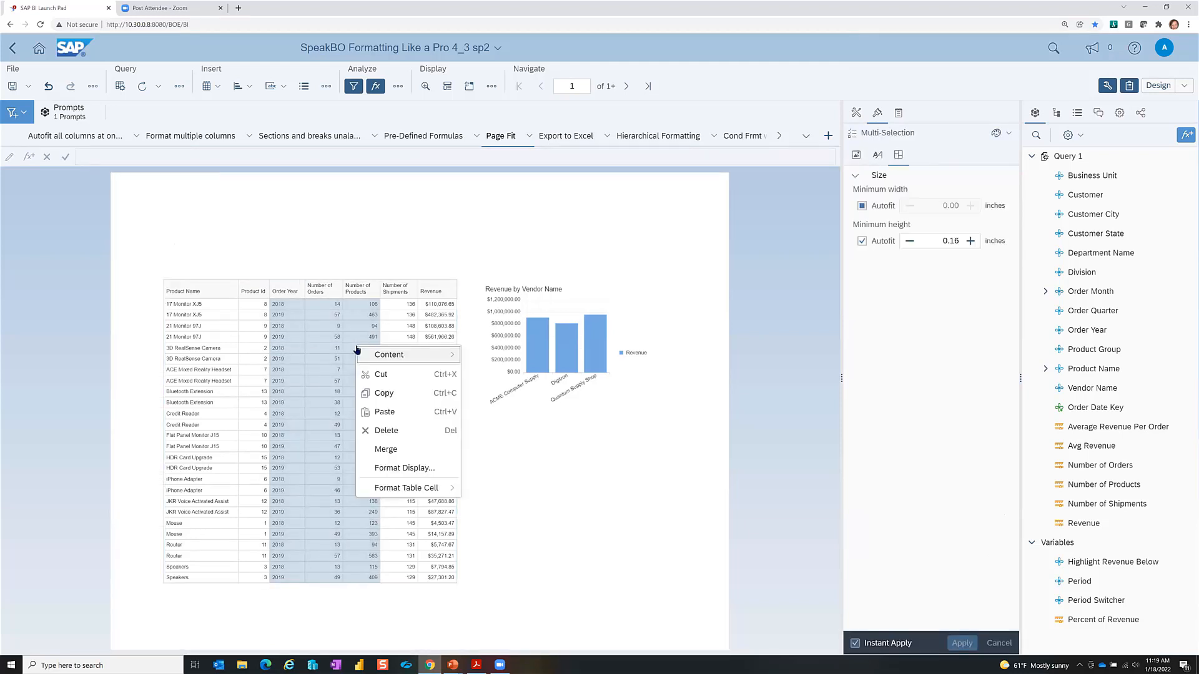
left_click(539, 488)
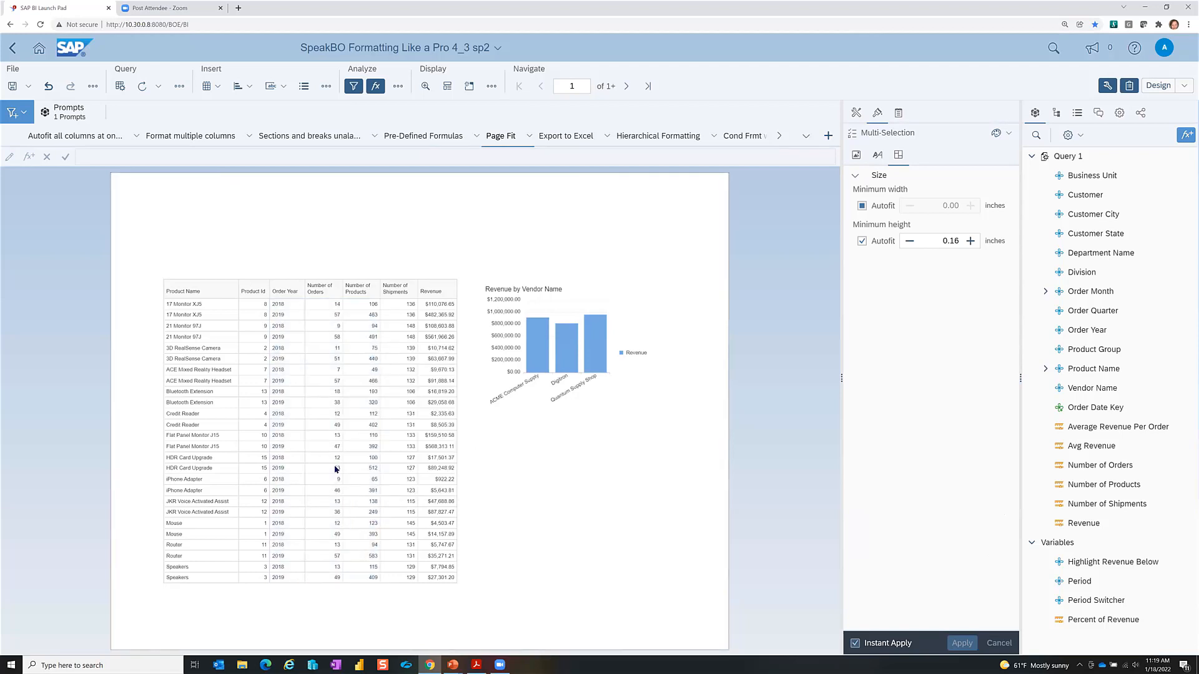
left_click(295, 360)
left_click(295, 360)
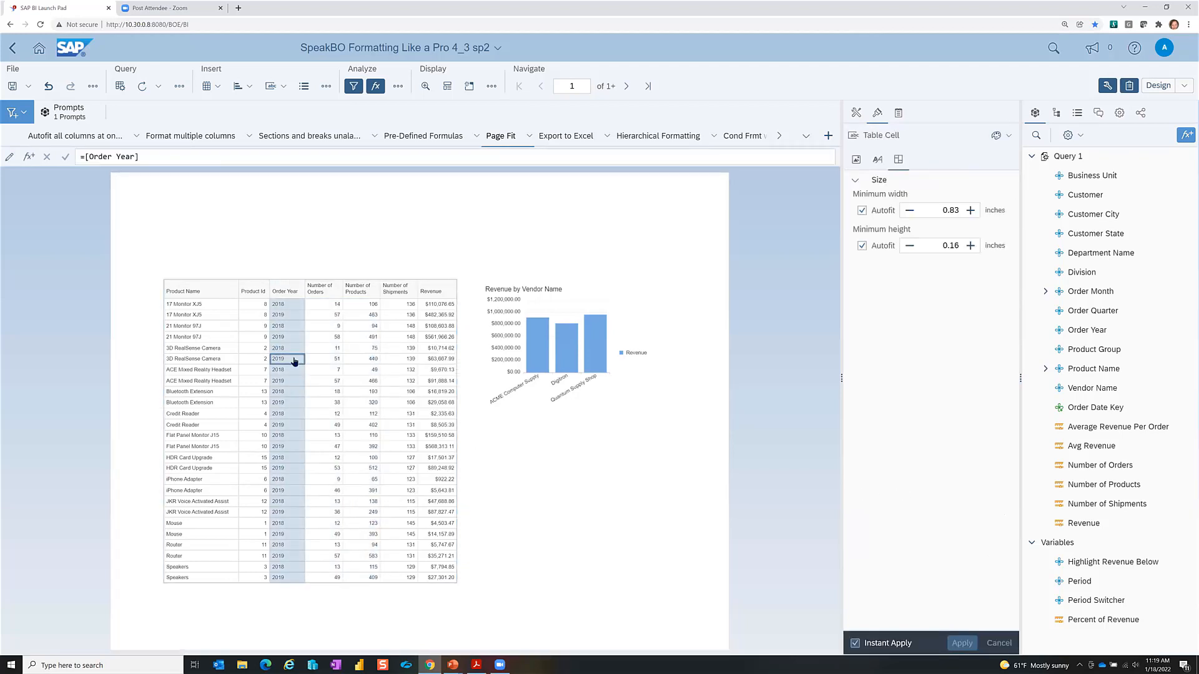
right_click(295, 360)
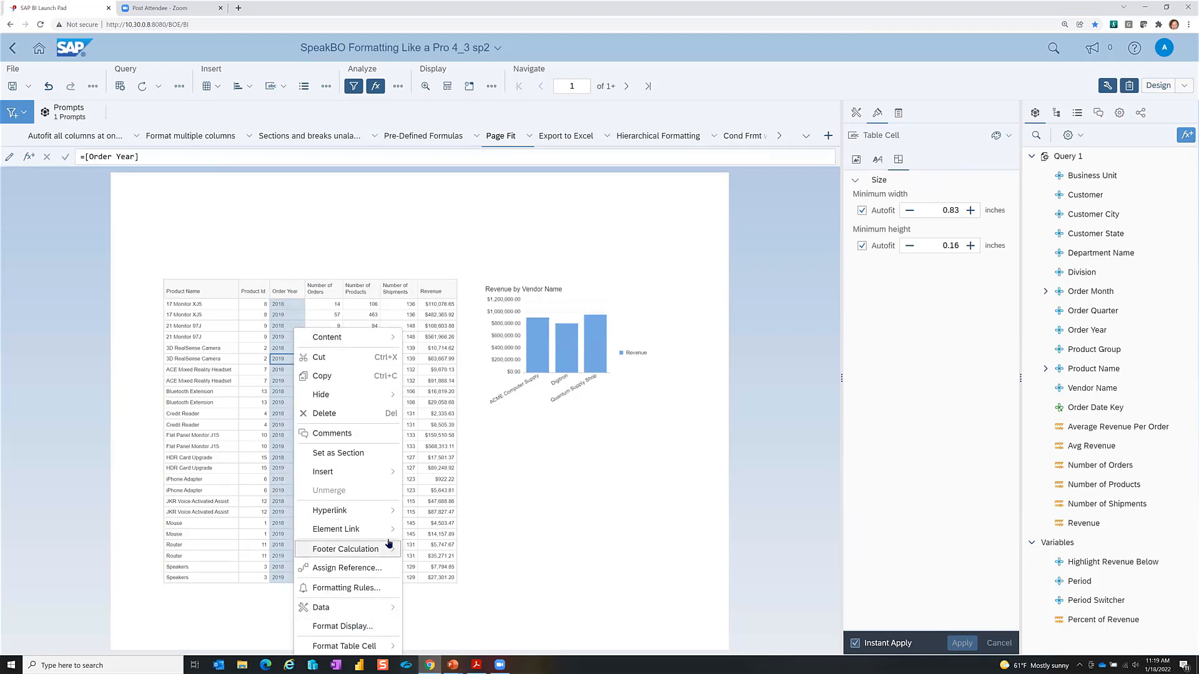
mouse_move(388, 548)
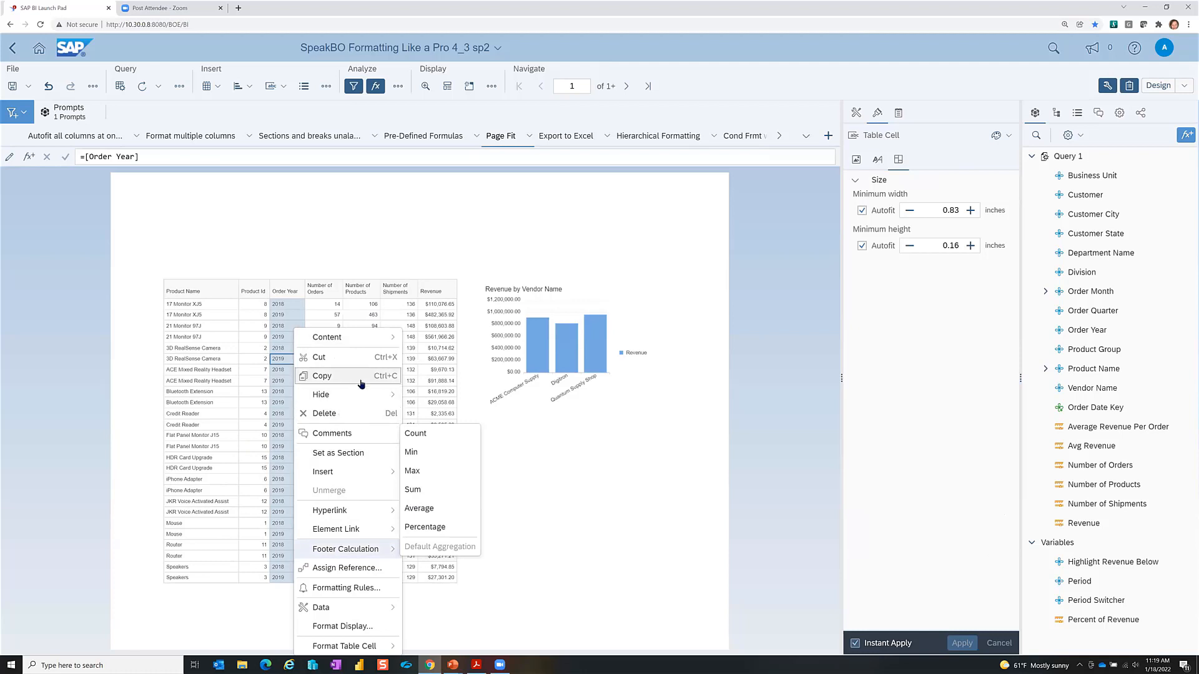
mouse_move(367, 395)
left_click(441, 396)
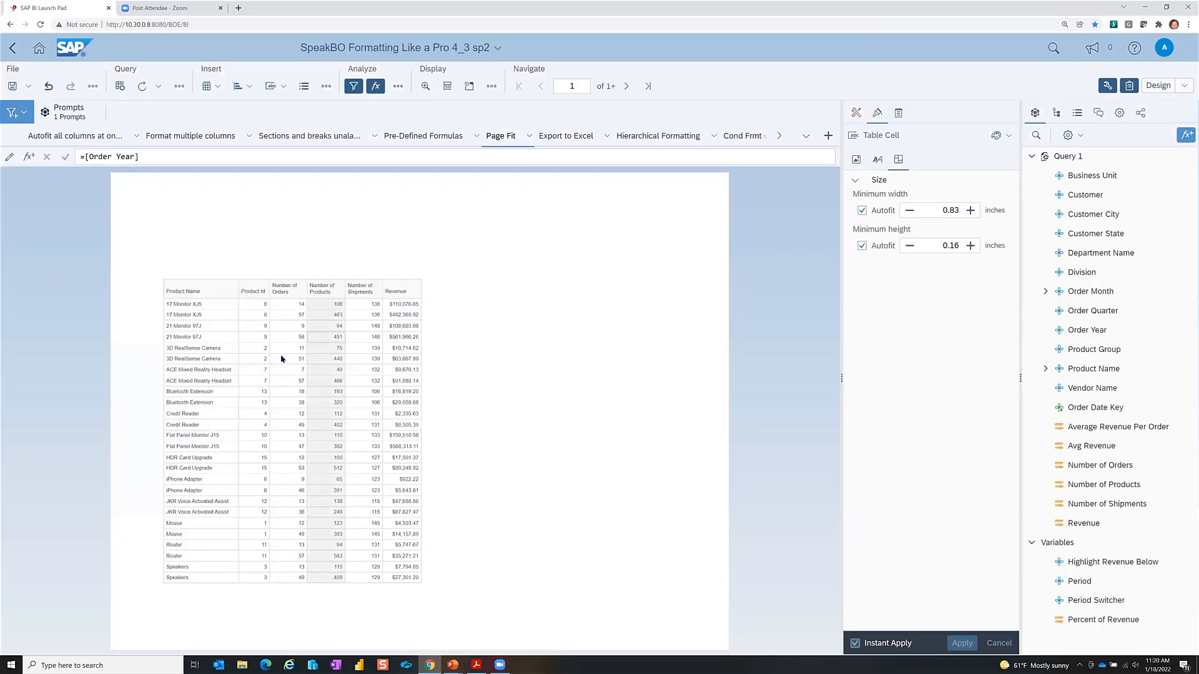
Step: Hide the Number of Orders and Number of Products columns
left_click(299, 346)
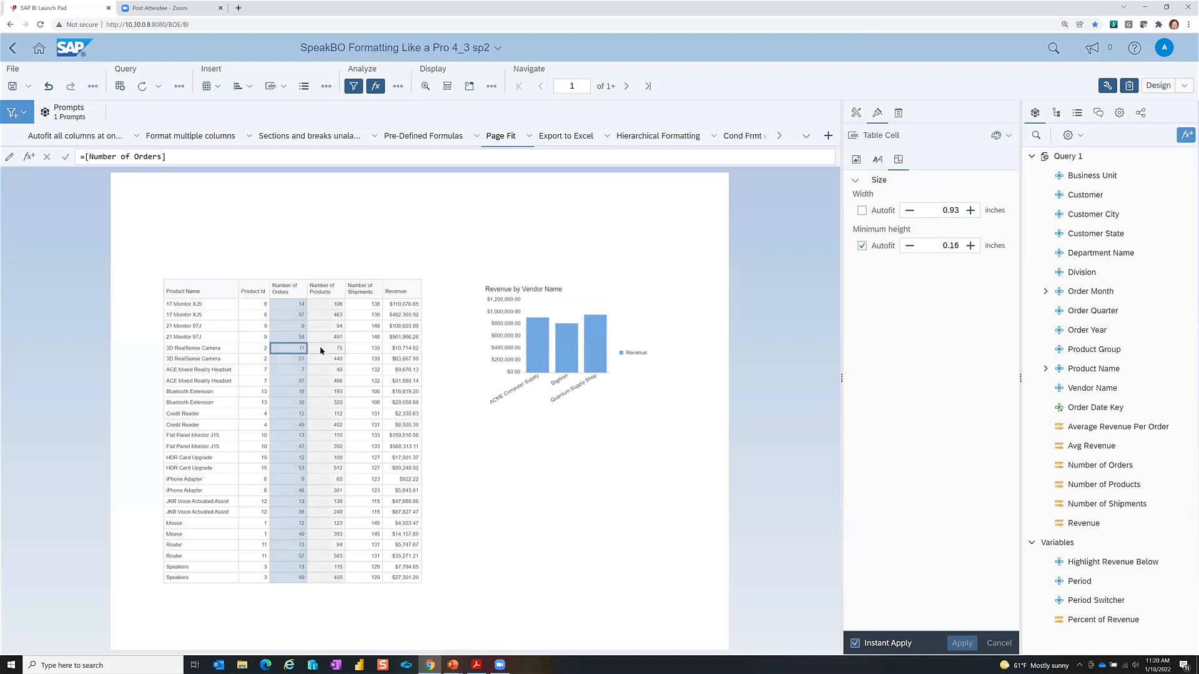
left_click(321, 351, "ctrl")
right_click(320, 351)
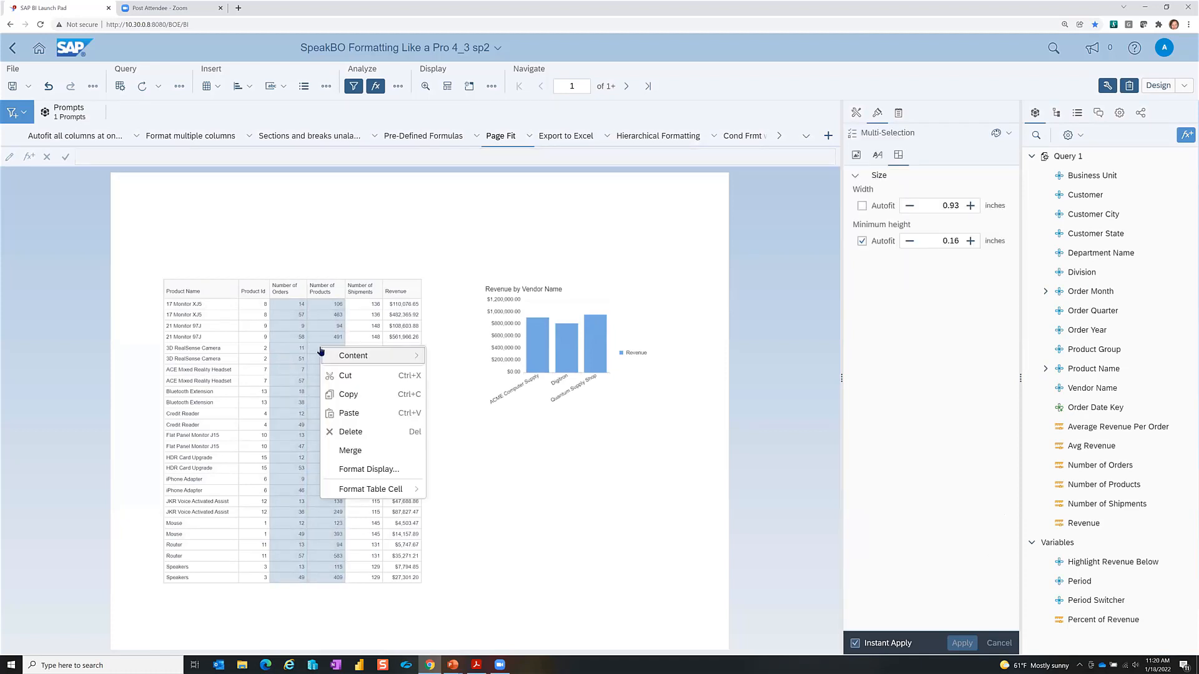
left_click(572, 463)
left_click(284, 340)
left_click(284, 340)
right_click(284, 341)
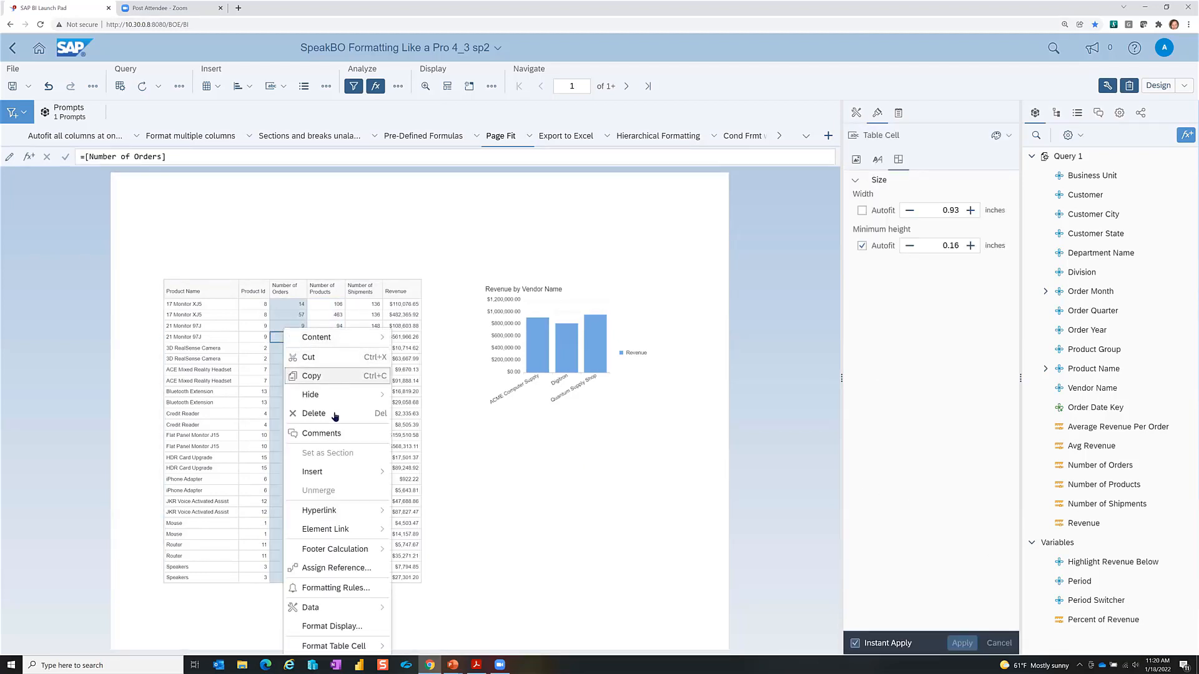
mouse_move(328, 395)
left_click(430, 397)
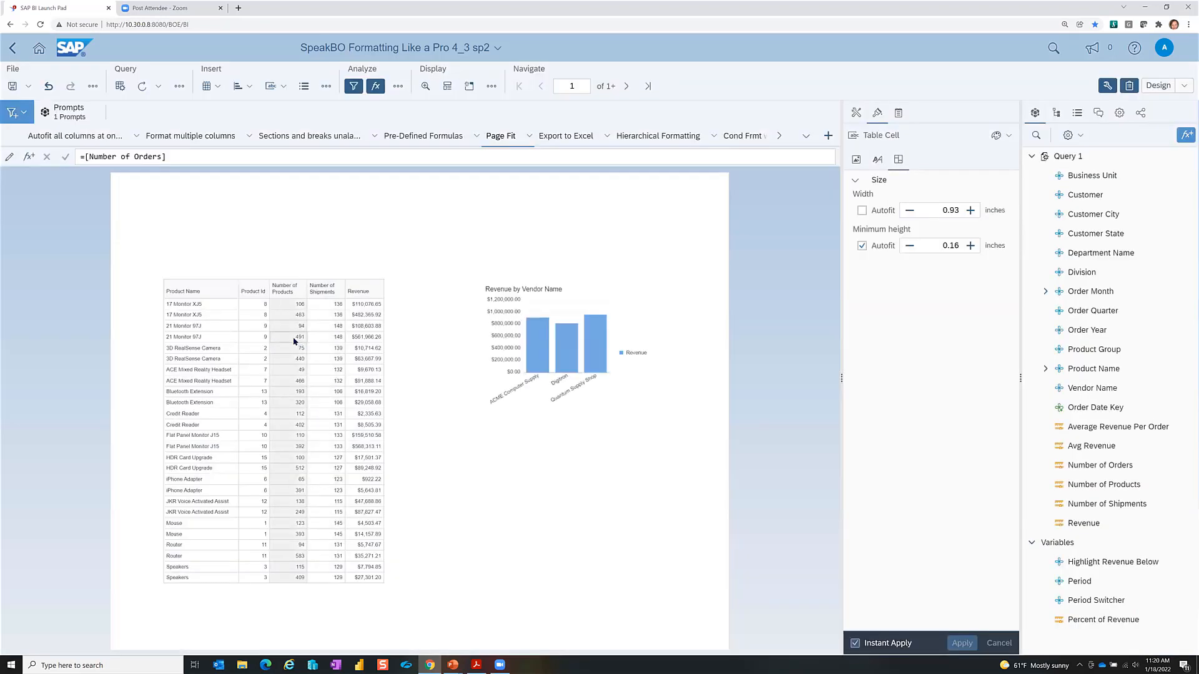
right_click(293, 340)
mouse_move(350, 395)
left_click(422, 398)
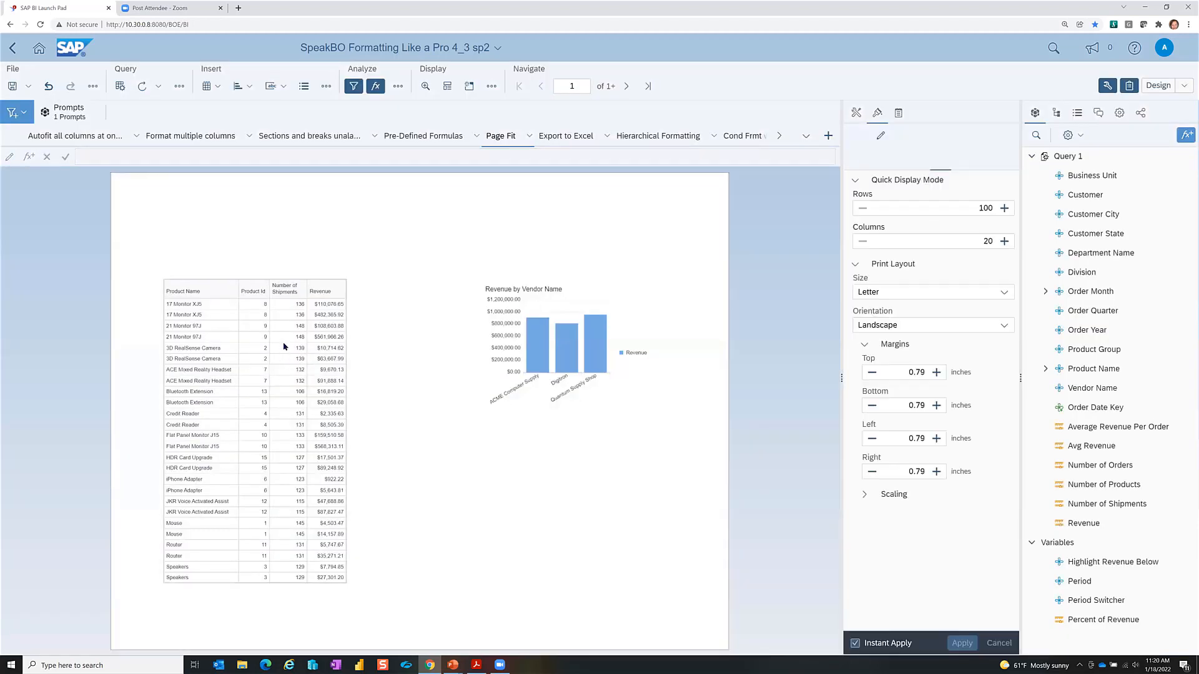
Step: Bring up the column options for the Number of Shipments and Product Id columns
left_click(284, 340)
left_click(284, 340)
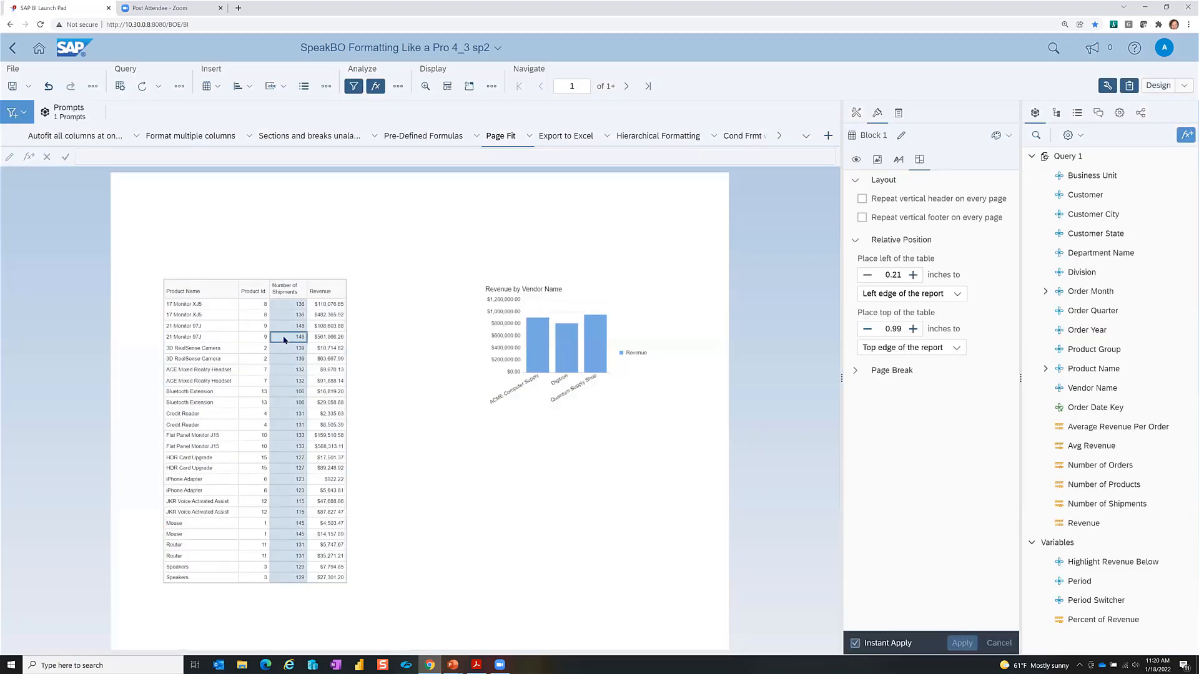
right_click(284, 340)
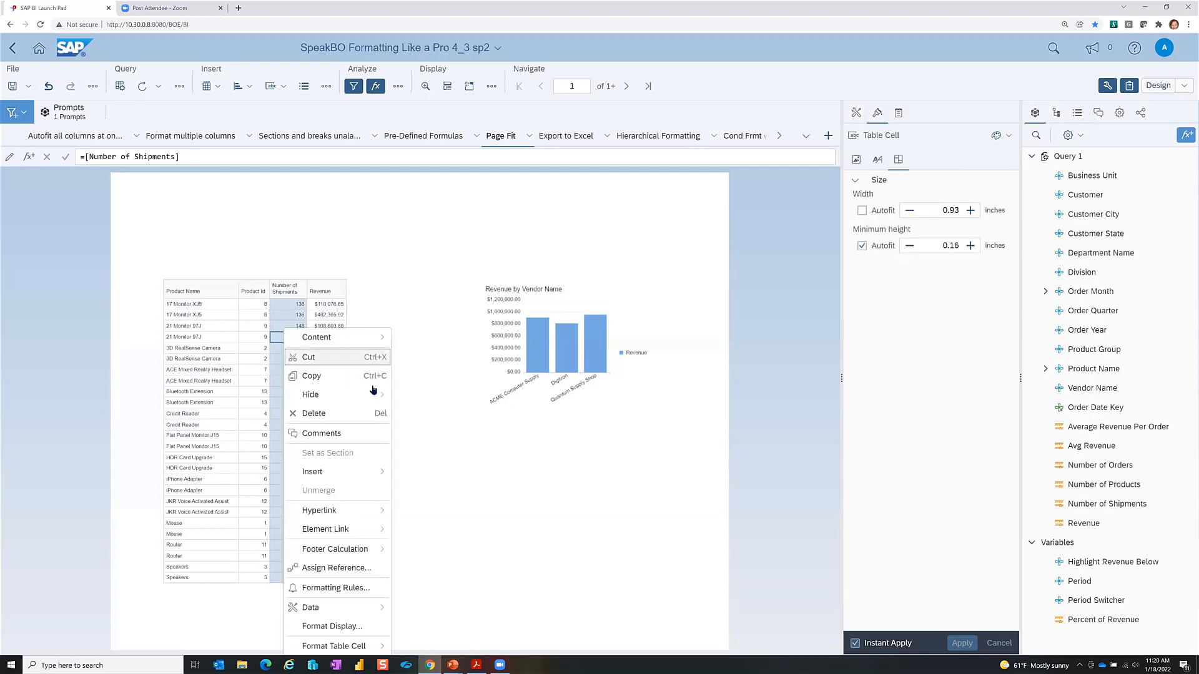
mouse_move(382, 396)
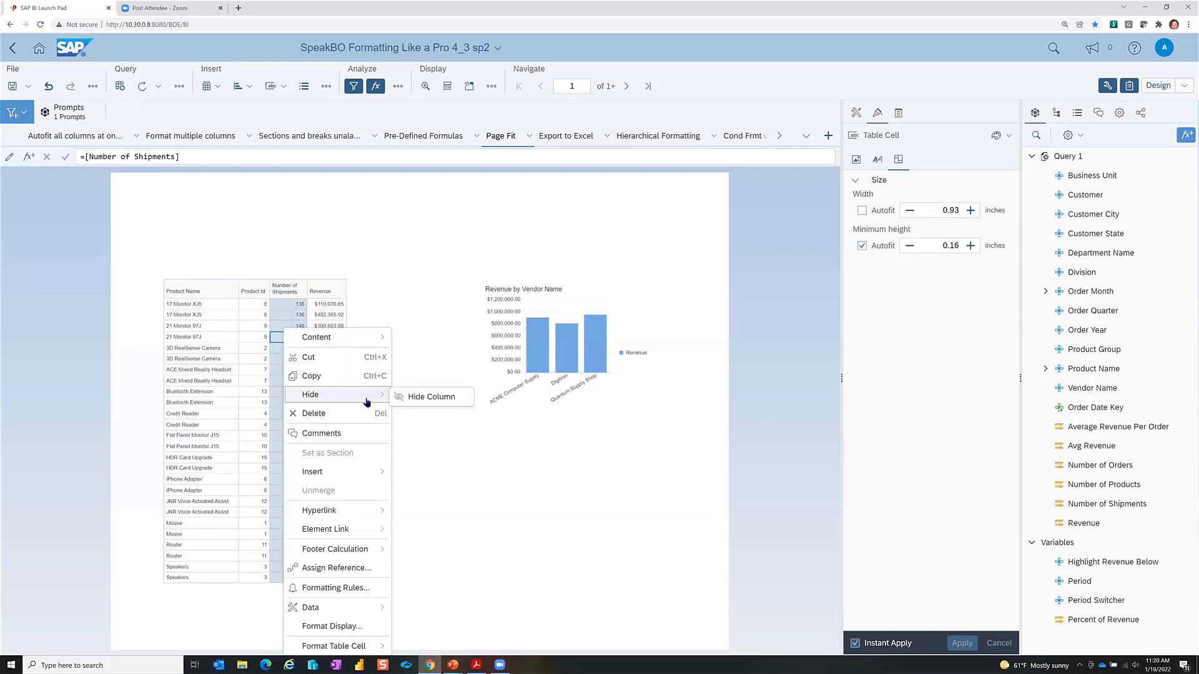
left_click(251, 325)
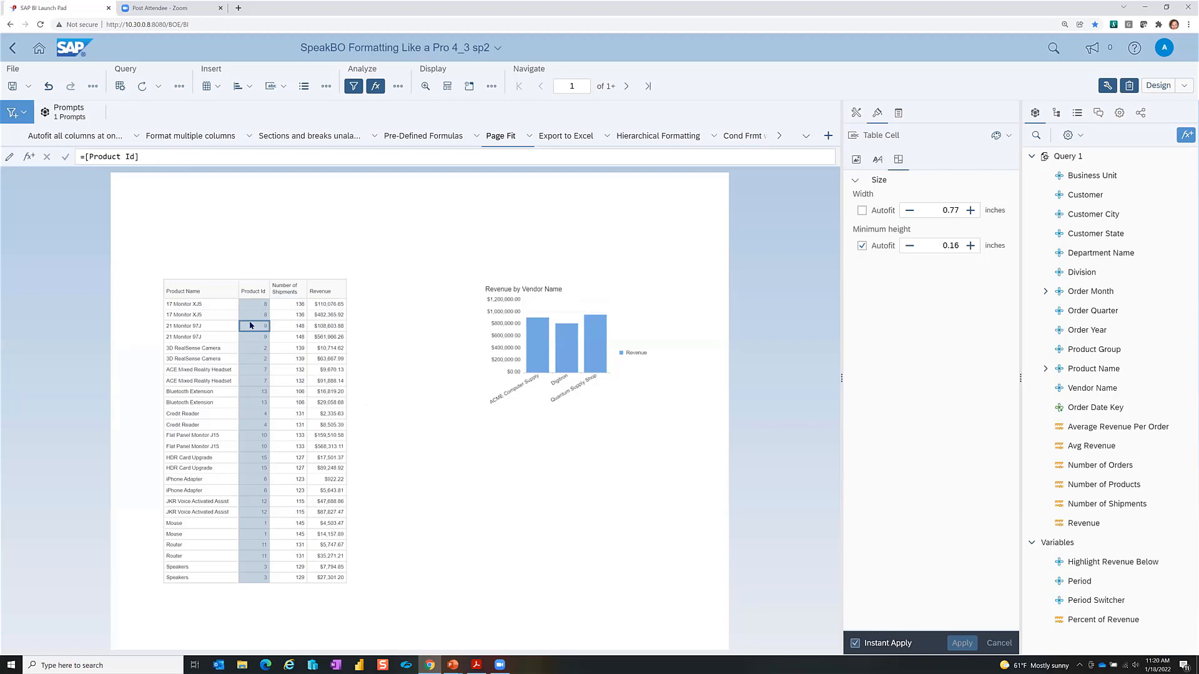
right_click(250, 325)
Step: Select the whole table and use Show All Hidden Objects to restore all seven columns
mouse_move(289, 388)
left_click(195, 326)
left_click(412, 323)
left_click(263, 369)
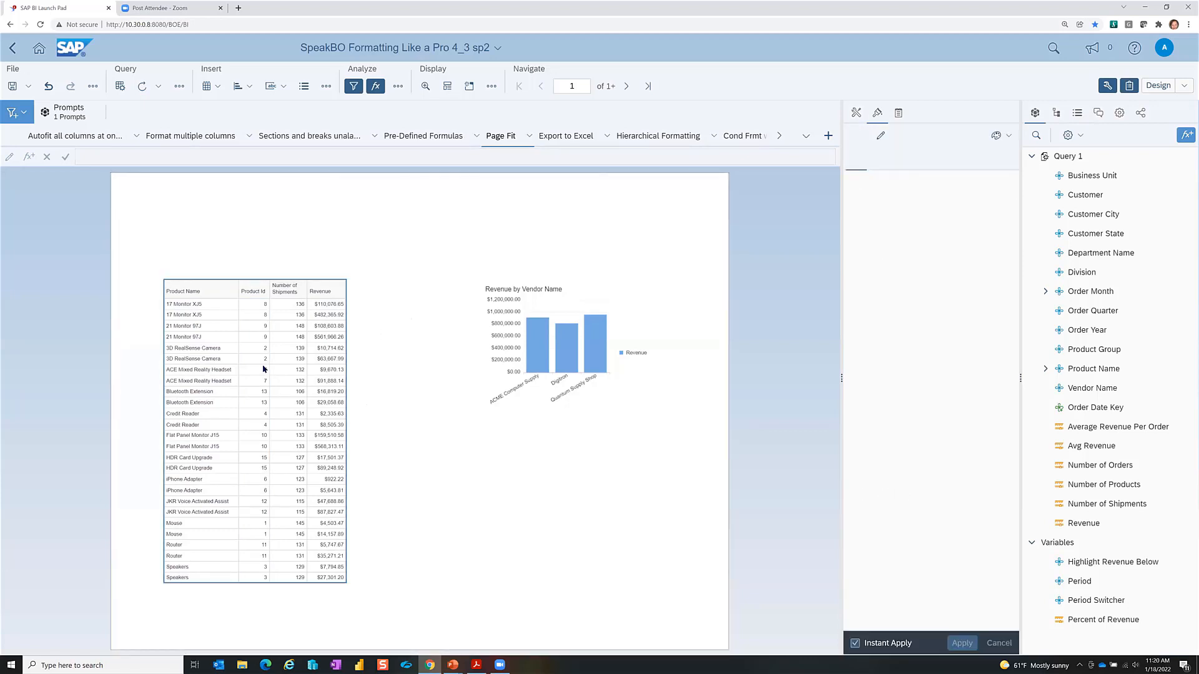
right_click(262, 369)
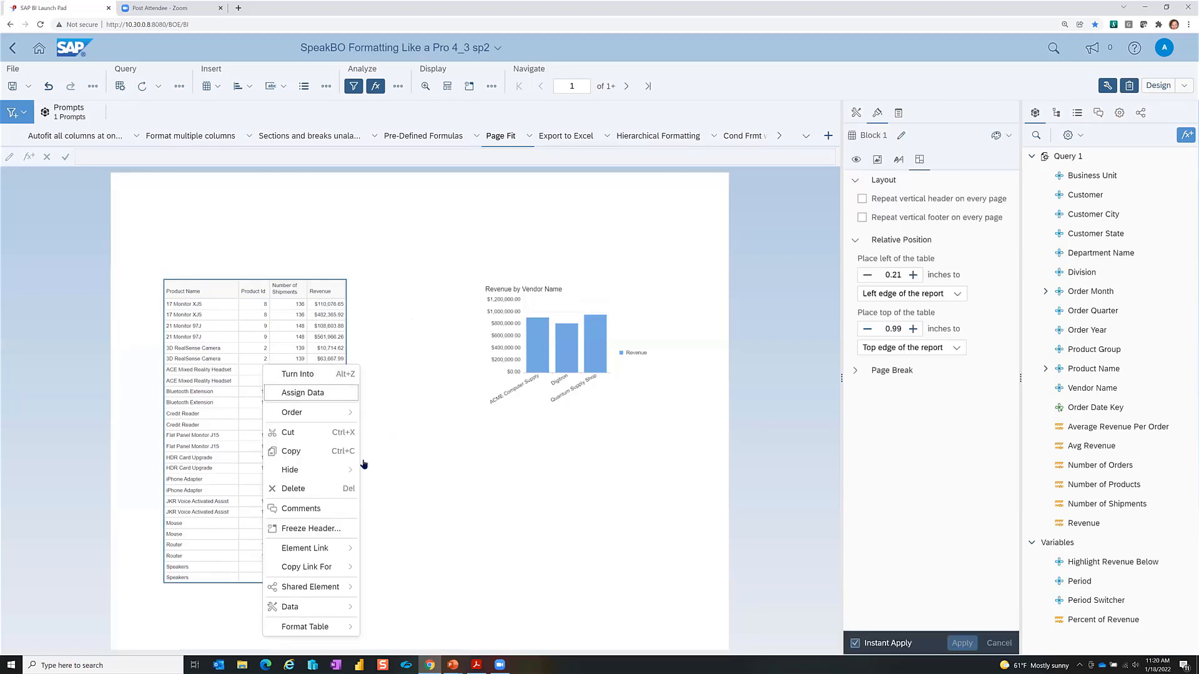
mouse_move(347, 474)
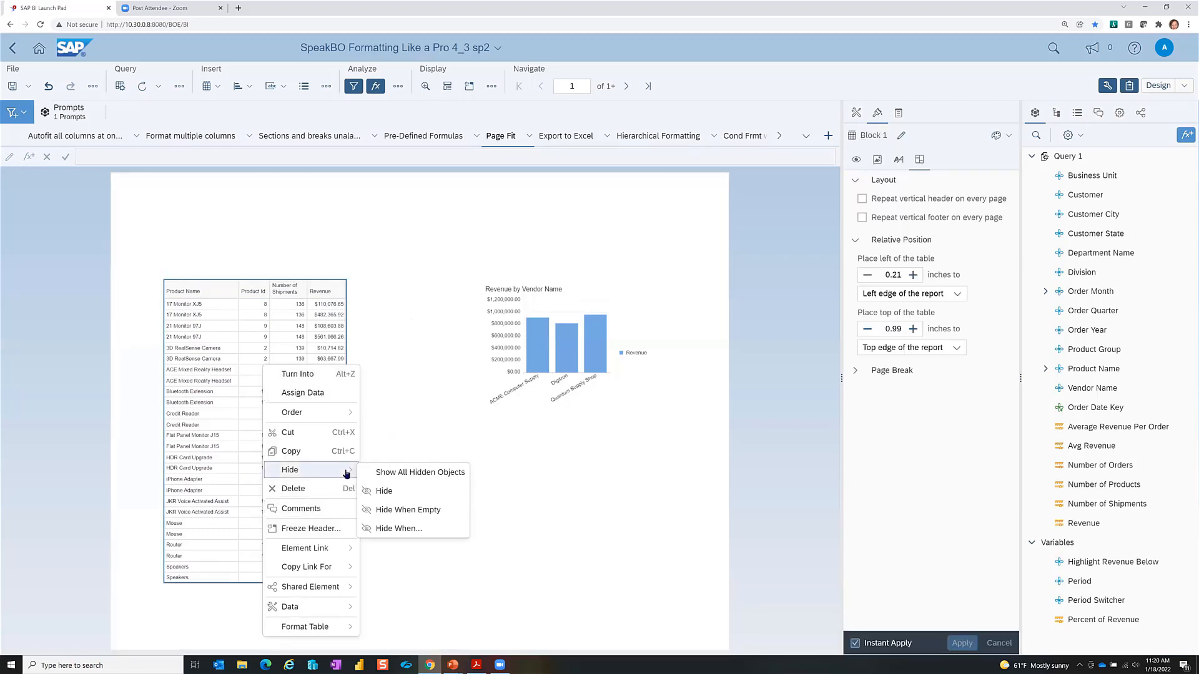
left_click(423, 473)
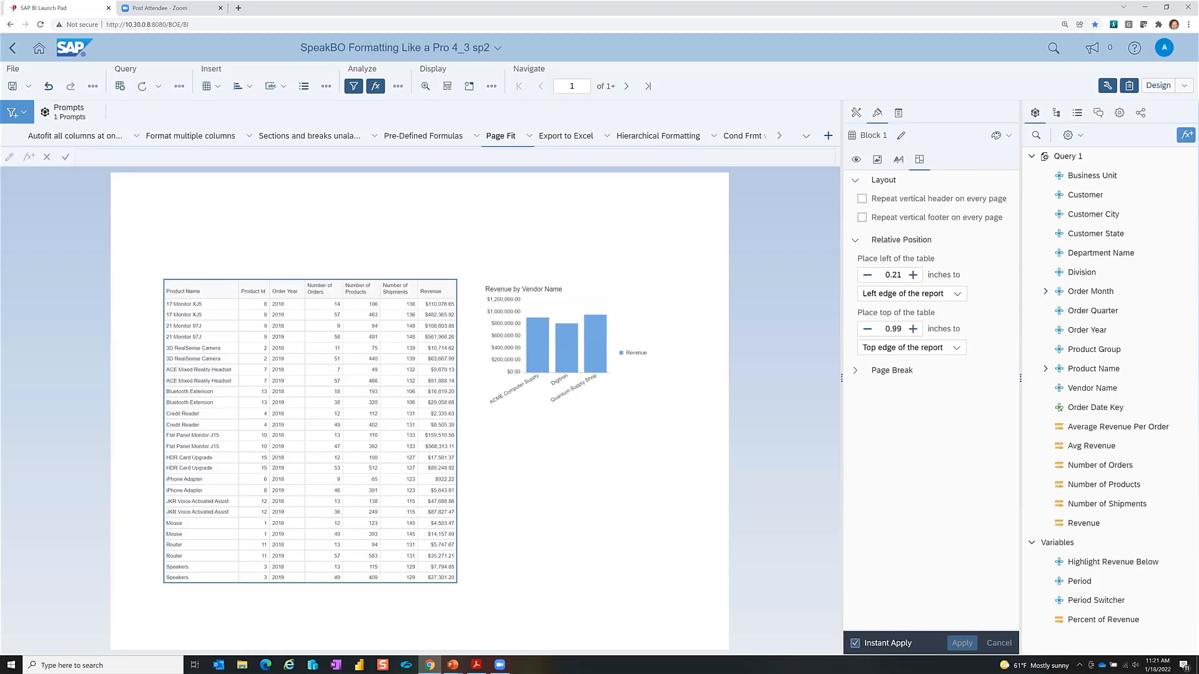
key("alt+Tab")
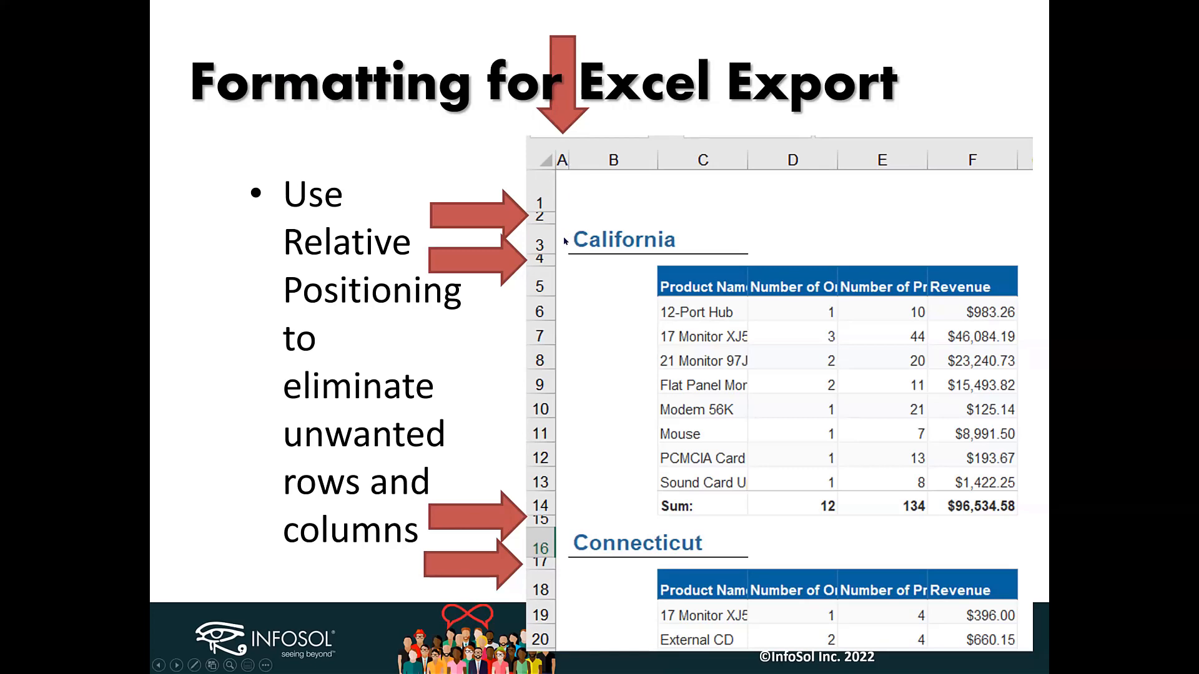
Step: On the Export to Excel tab, set the California heading's left edge to 0 inches
key("alt+Tab")
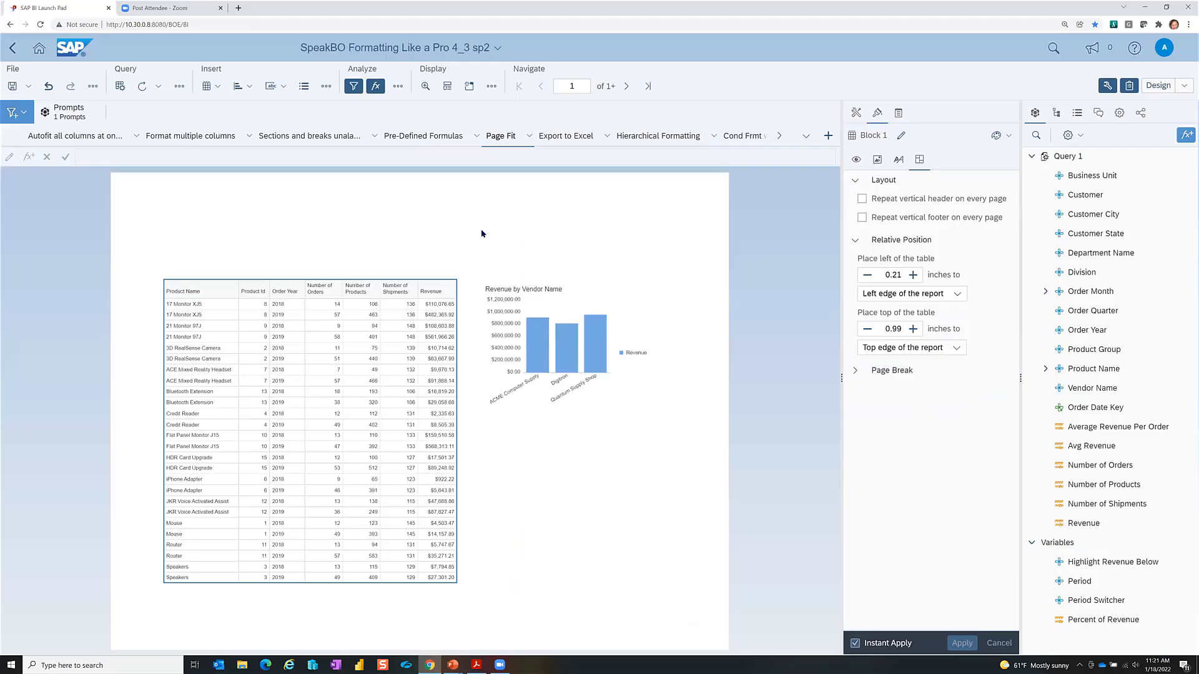
left_click(565, 139)
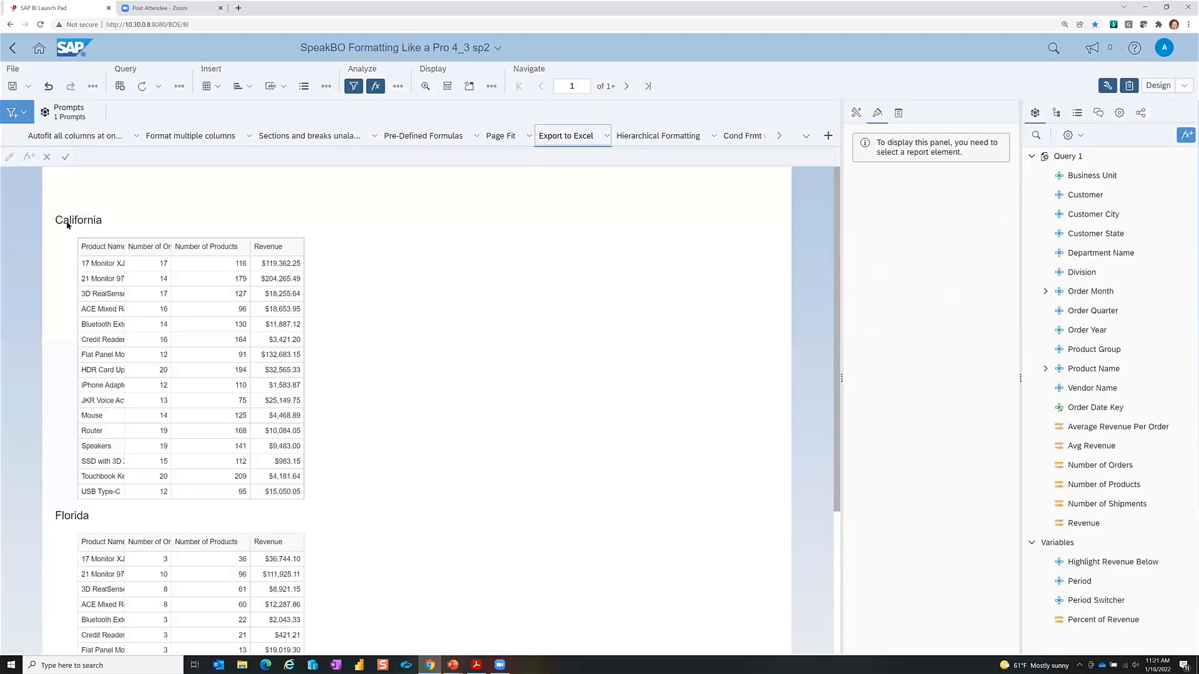
left_click(54, 224)
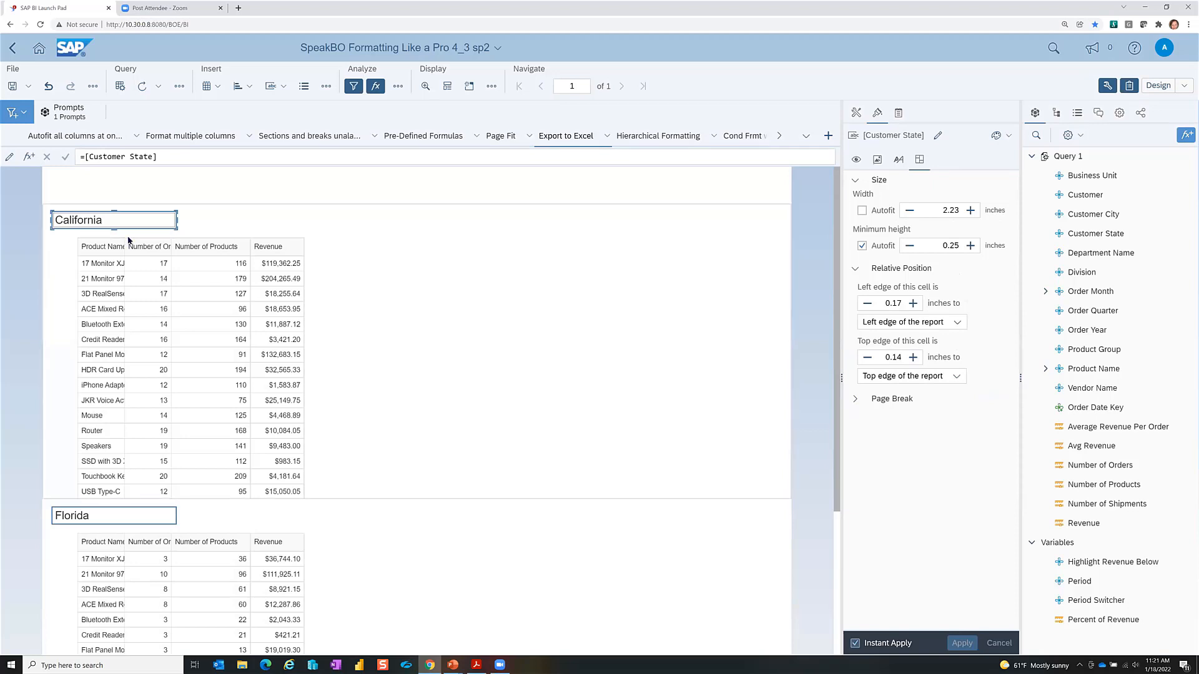
right_click(90, 224)
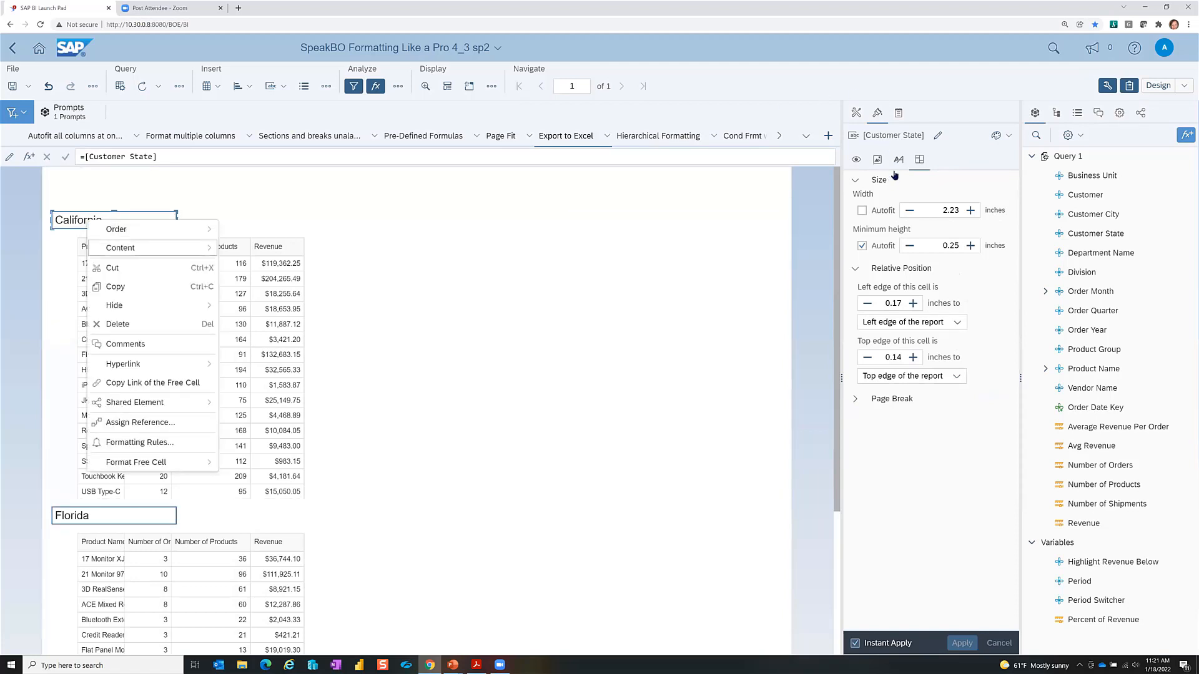
left_click(920, 161)
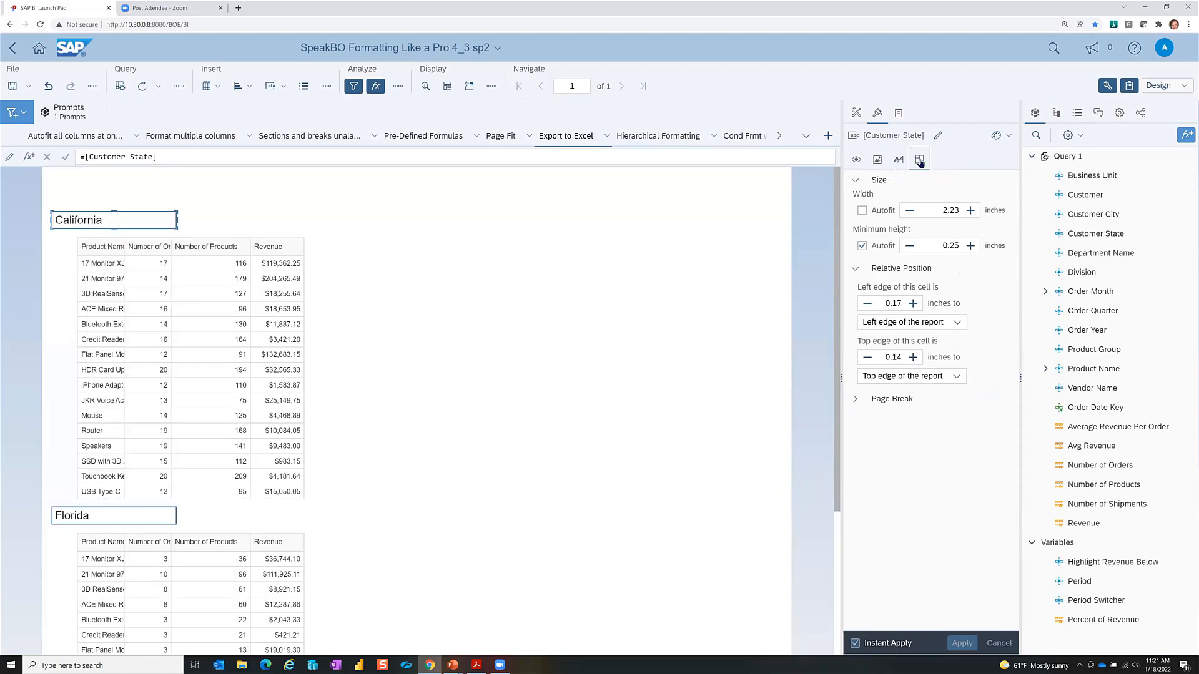
left_click(900, 303)
left_click_drag(899, 303, 852, 301)
type("0")
key("Return")
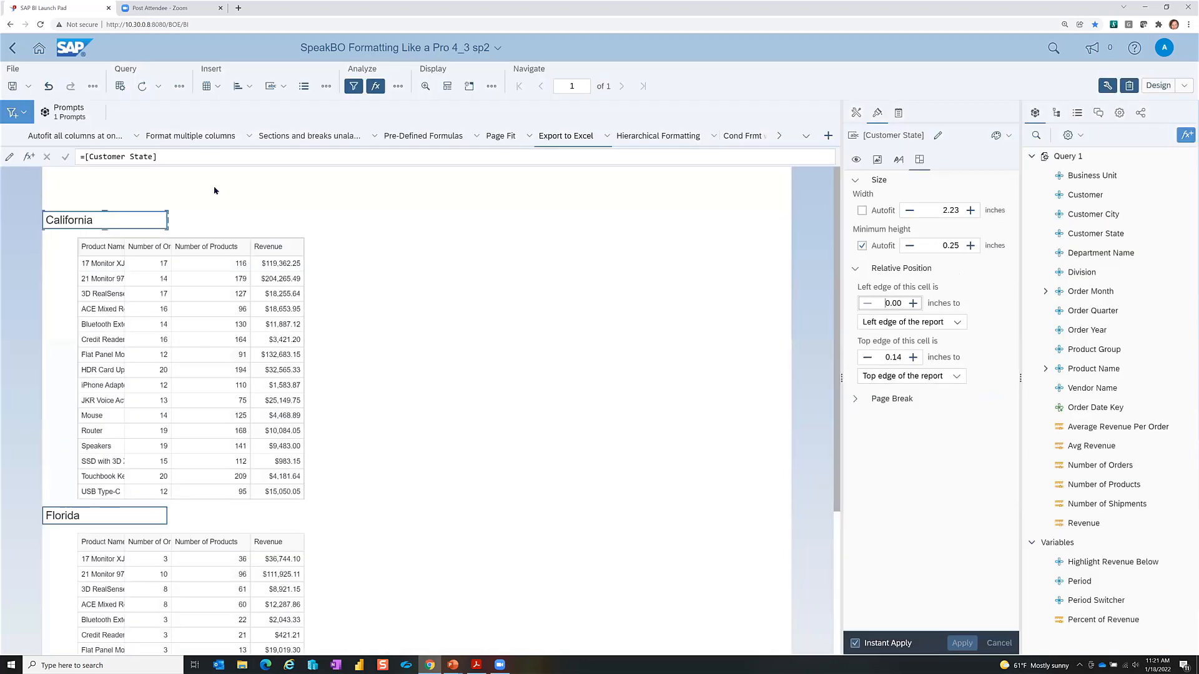
Step: Change the California product table's top offset below the heading from 0.14 to 0
left_click(195, 248)
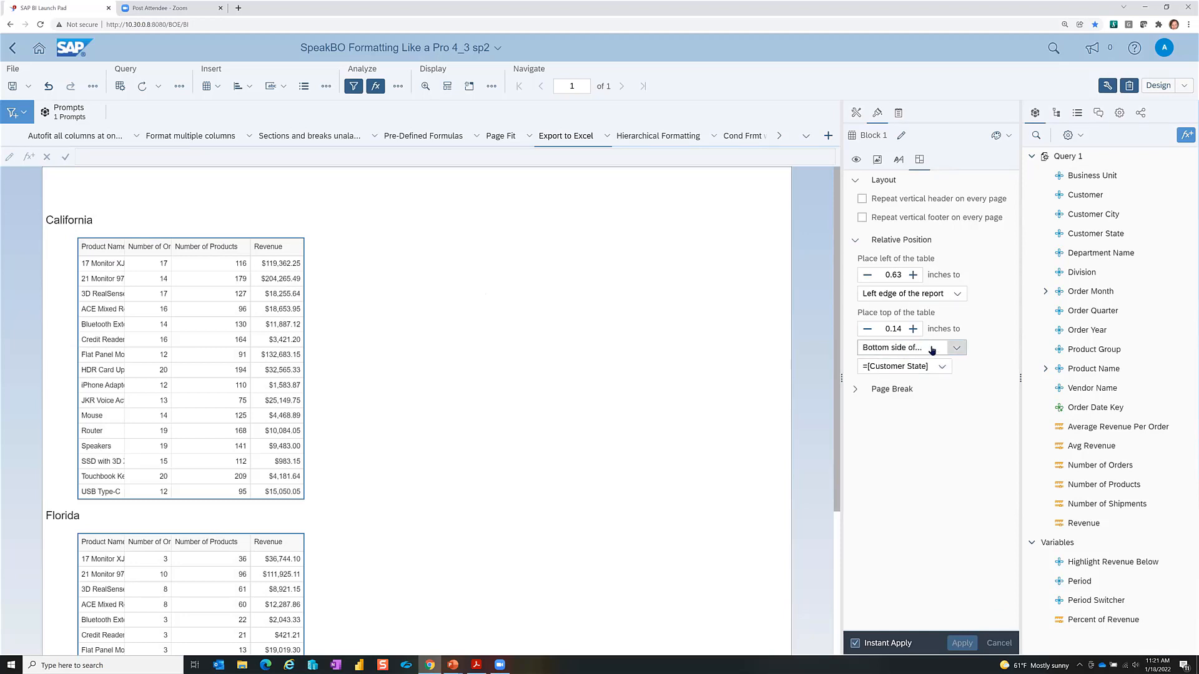
left_click(898, 329)
left_click_drag(926, 329, 1062, 404)
type("00")
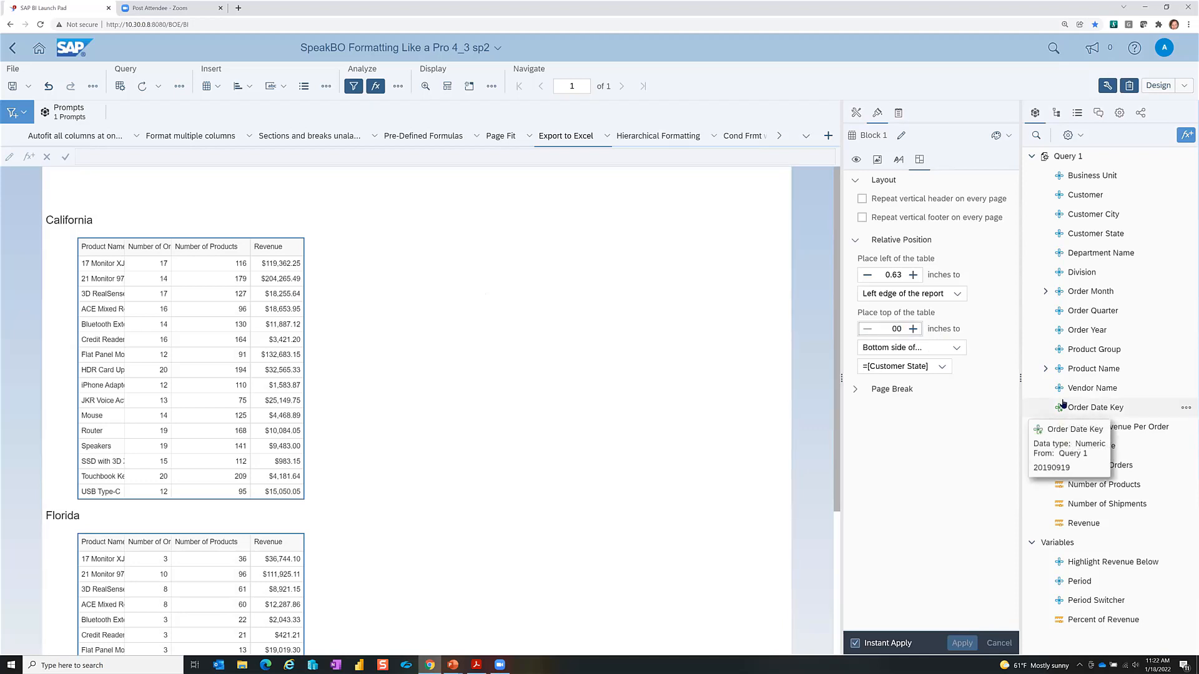
key("Return")
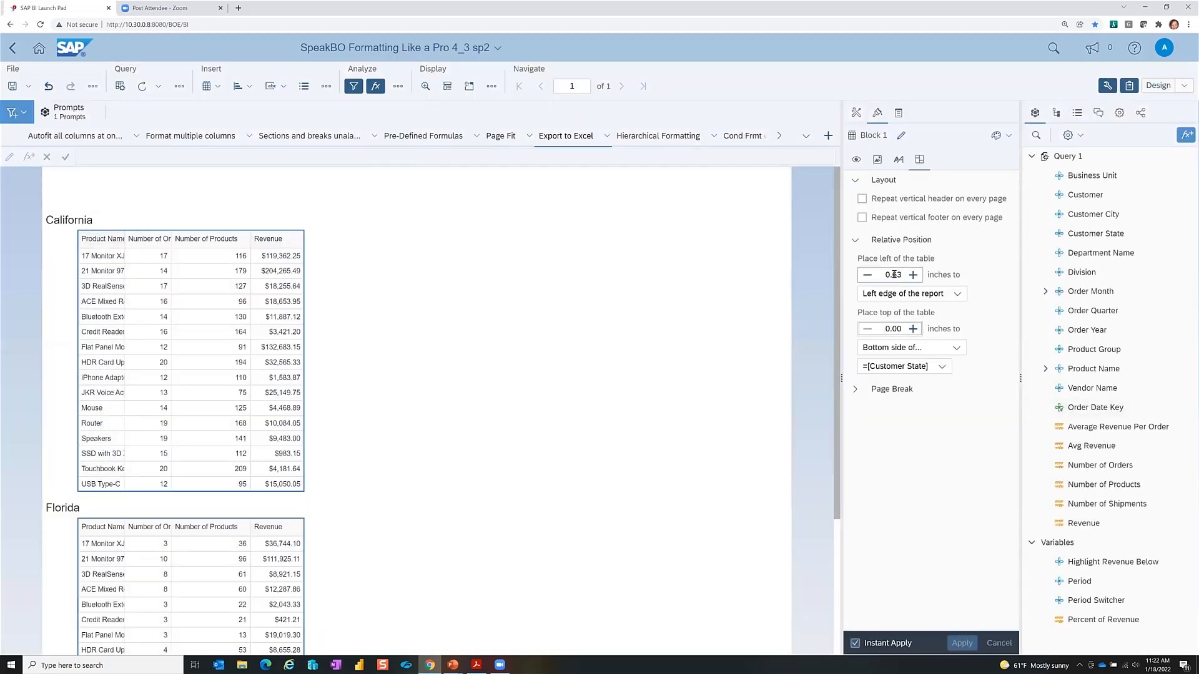
Step: Set the table's left offset from the report edge to 0 inches
left_click_drag(879, 274, 912, 279)
type("00")
key("Return")
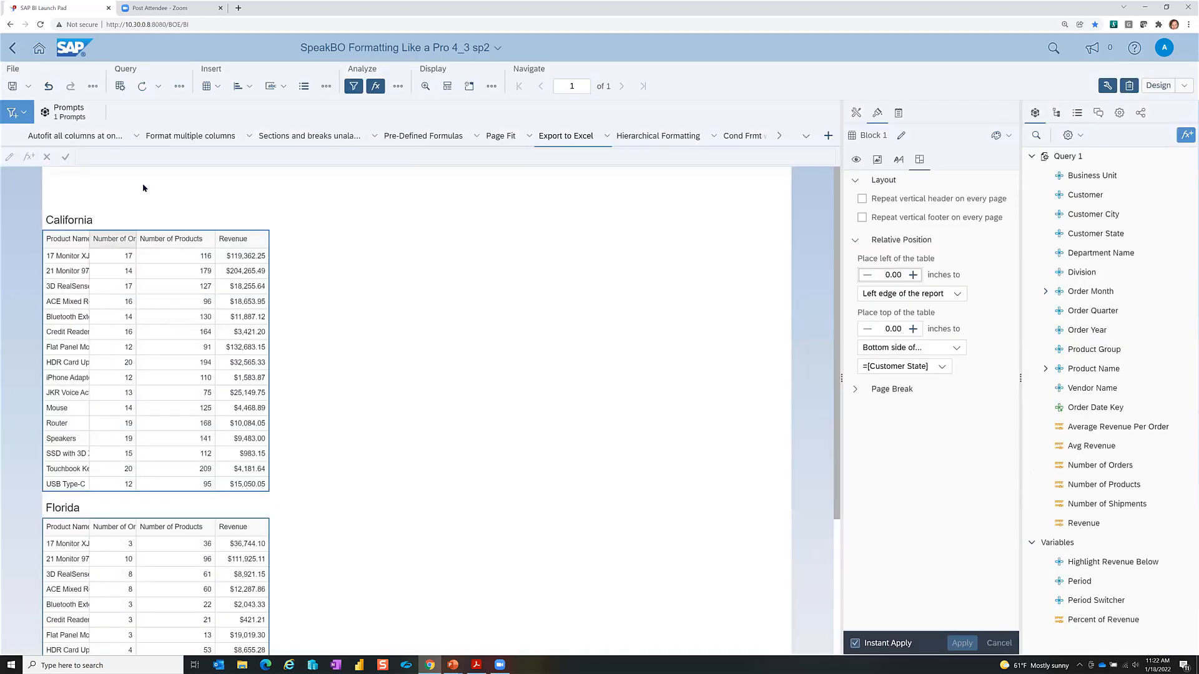
left_click(64, 508)
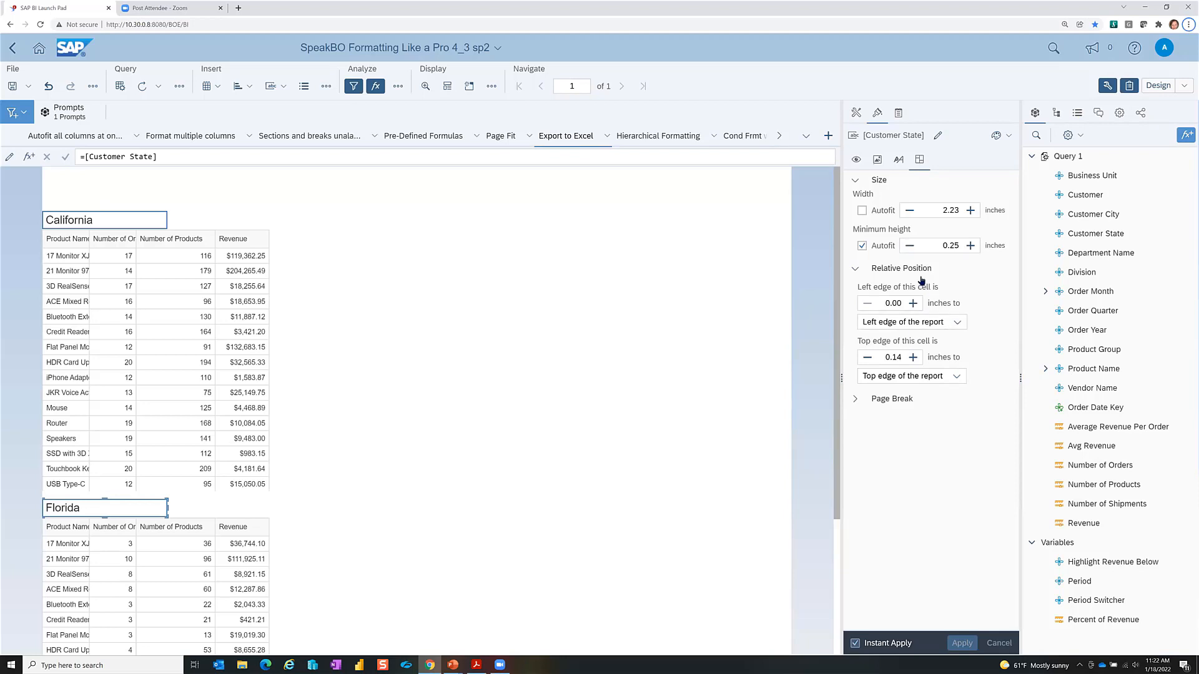
key("alt+Tab")
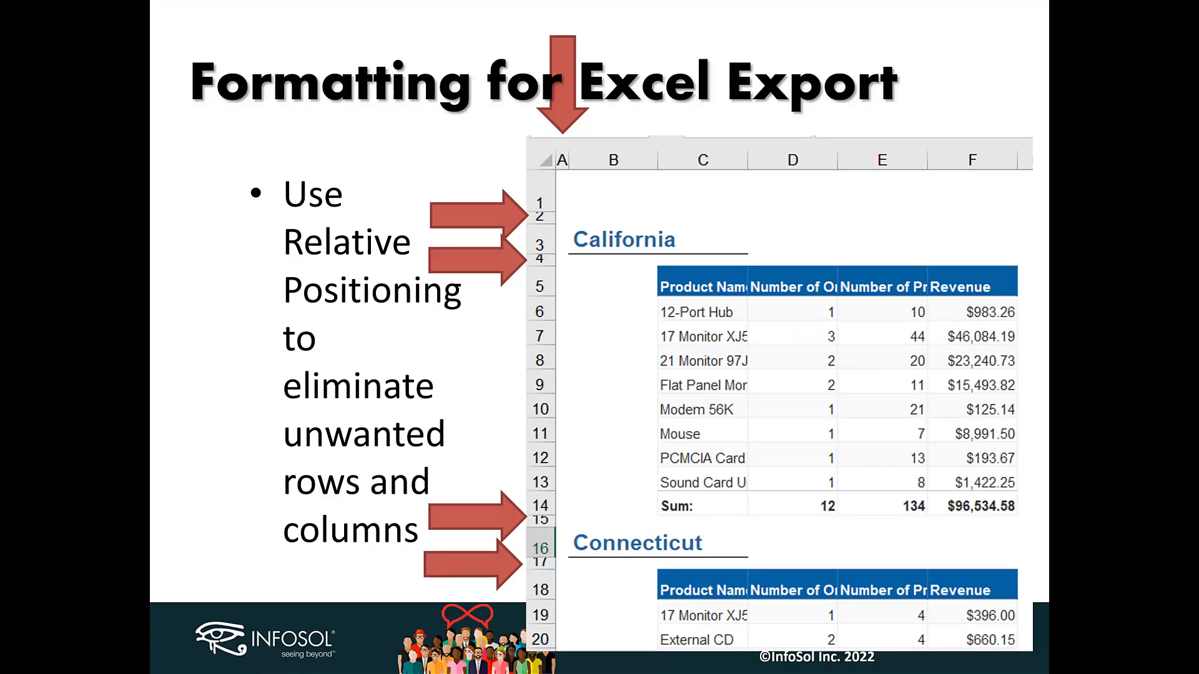
key("Right")
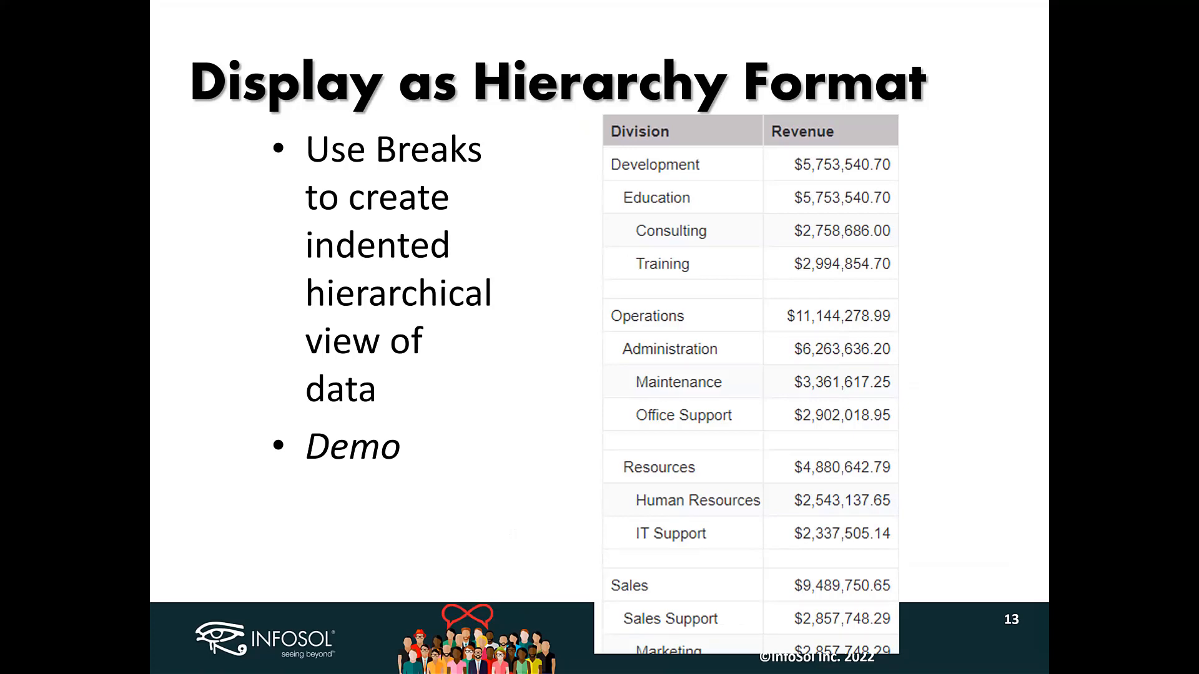
key("alt+Tab")
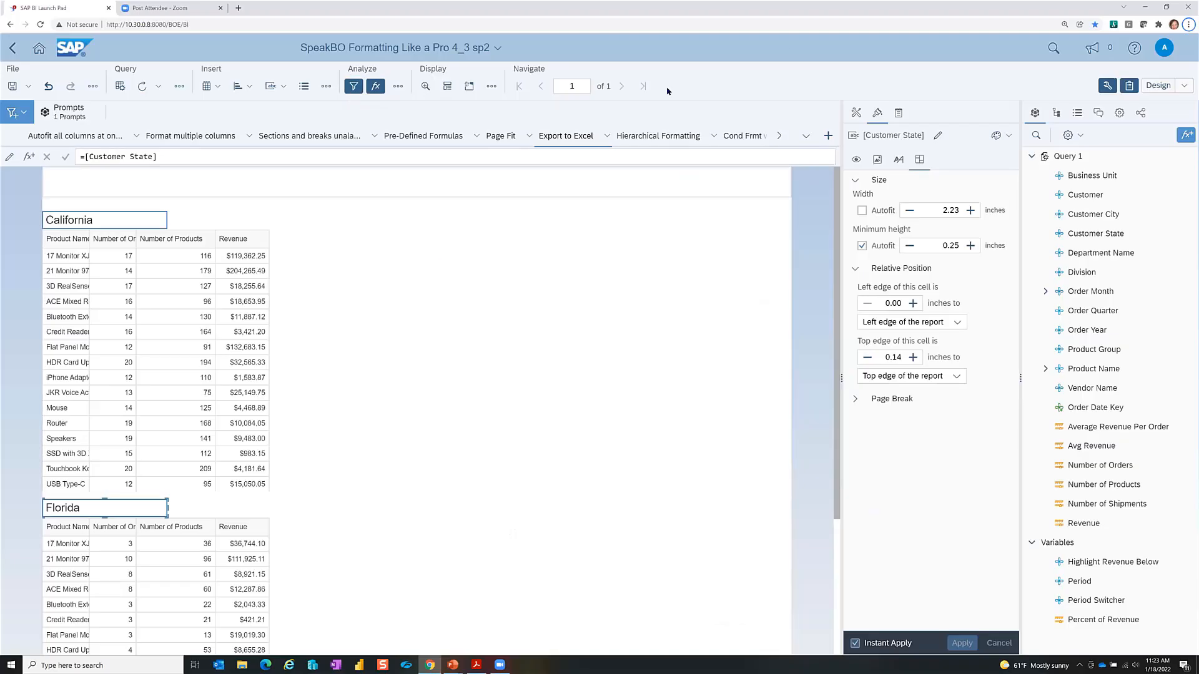
left_click(629, 136)
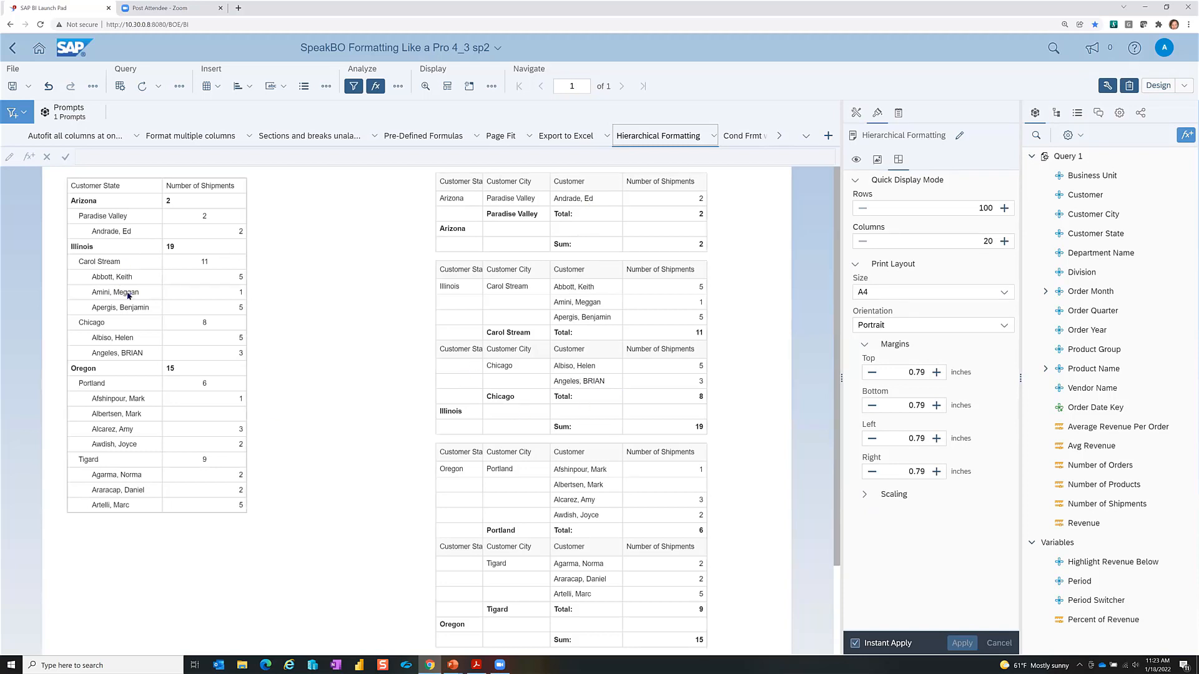
Step: Inspect the indented shipments table and a customer cell's indenting formula on Hierarchical Formatting
left_click(138, 223)
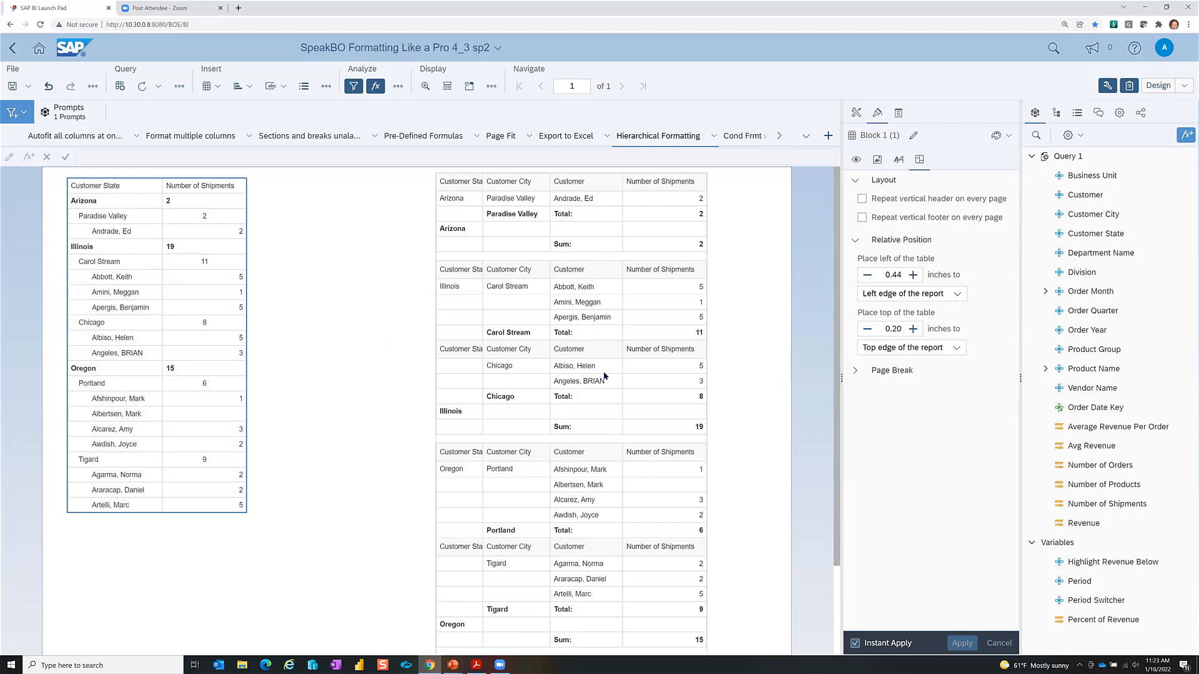
scroll(608, 378, "down", 3)
scroll(604, 375, "up", 3)
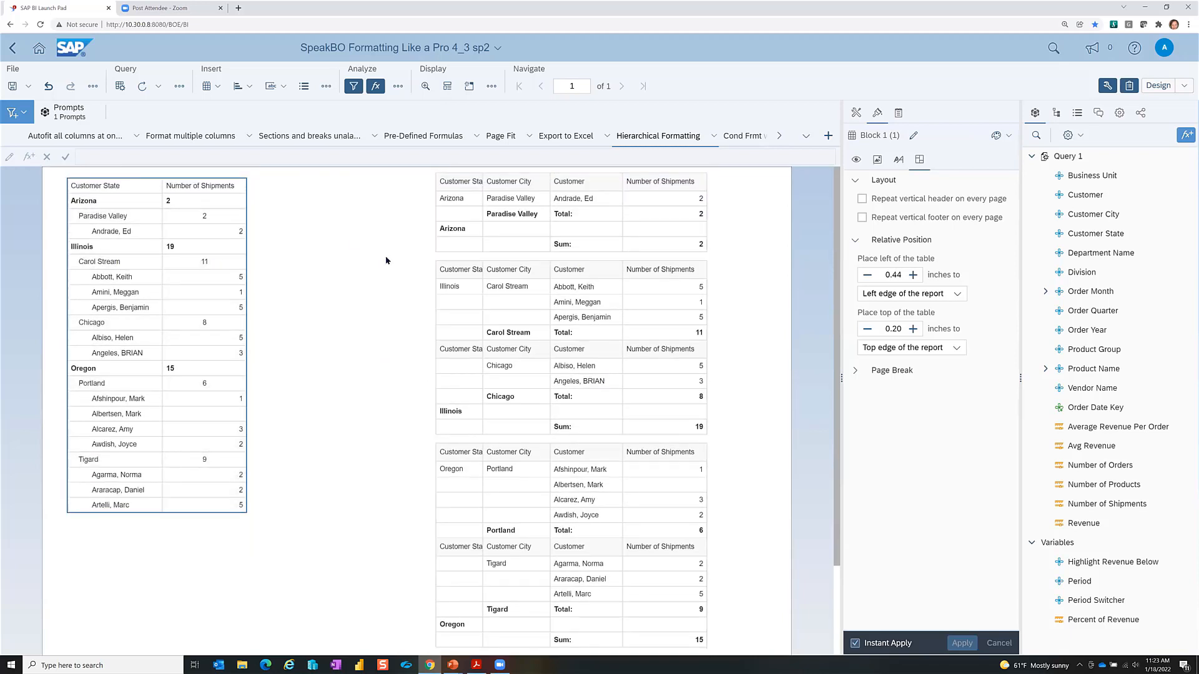
left_click(110, 232)
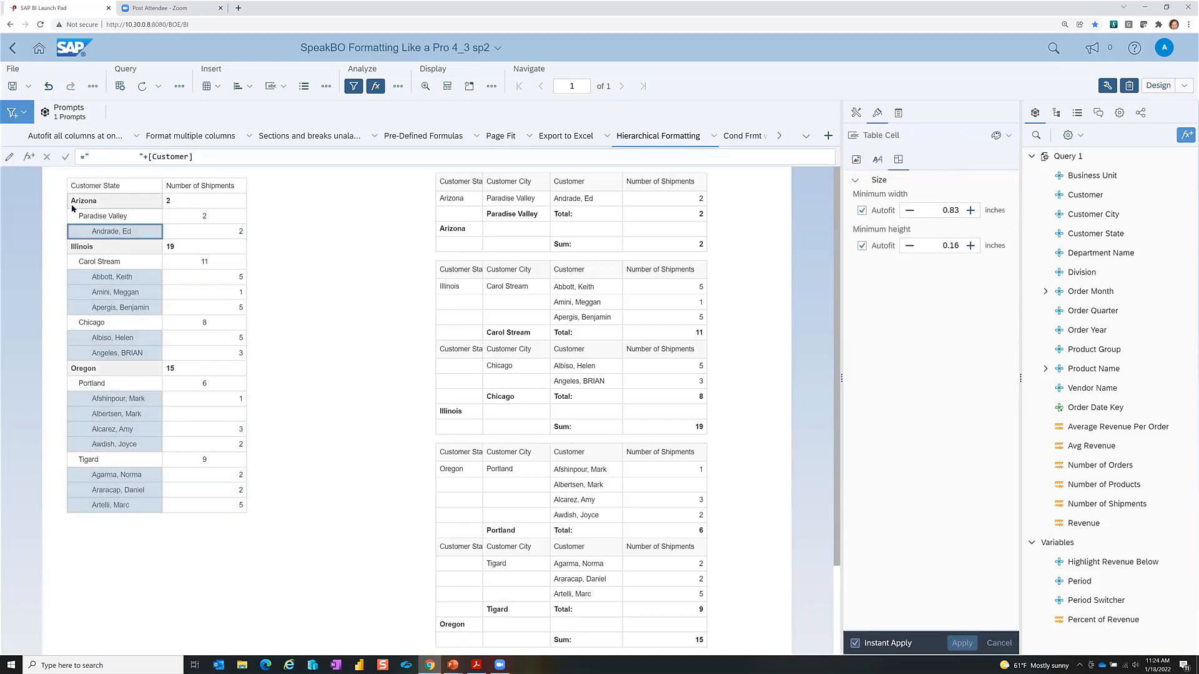
left_click(370, 245)
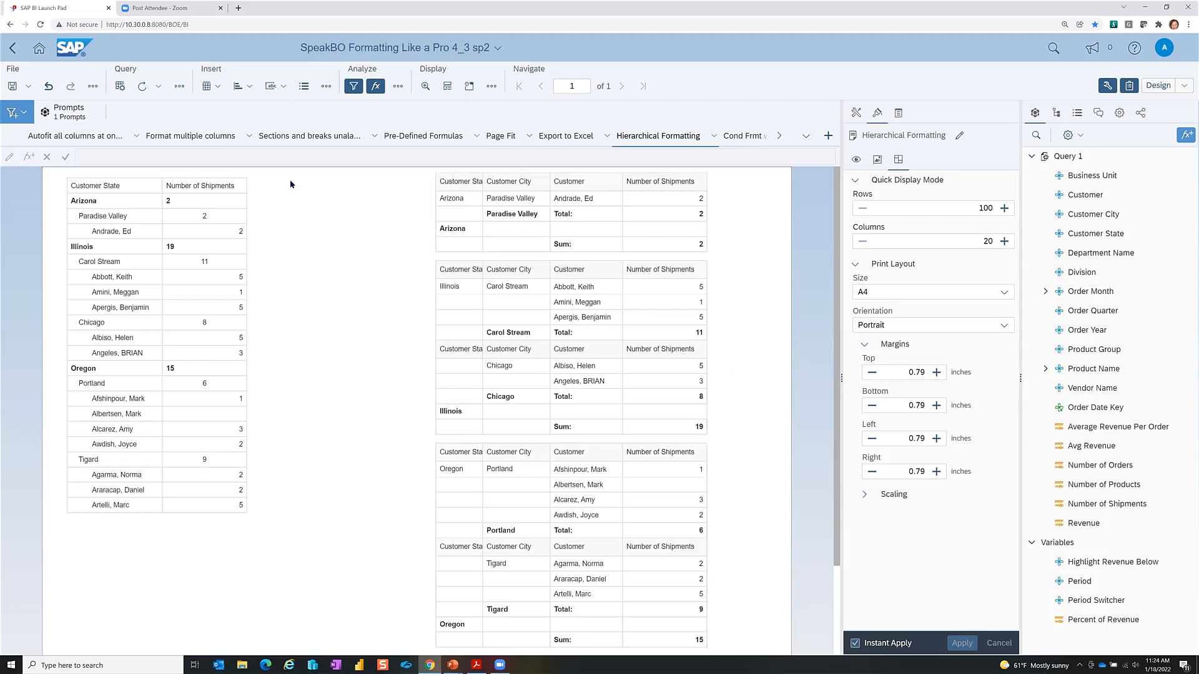
key("alt+Tab")
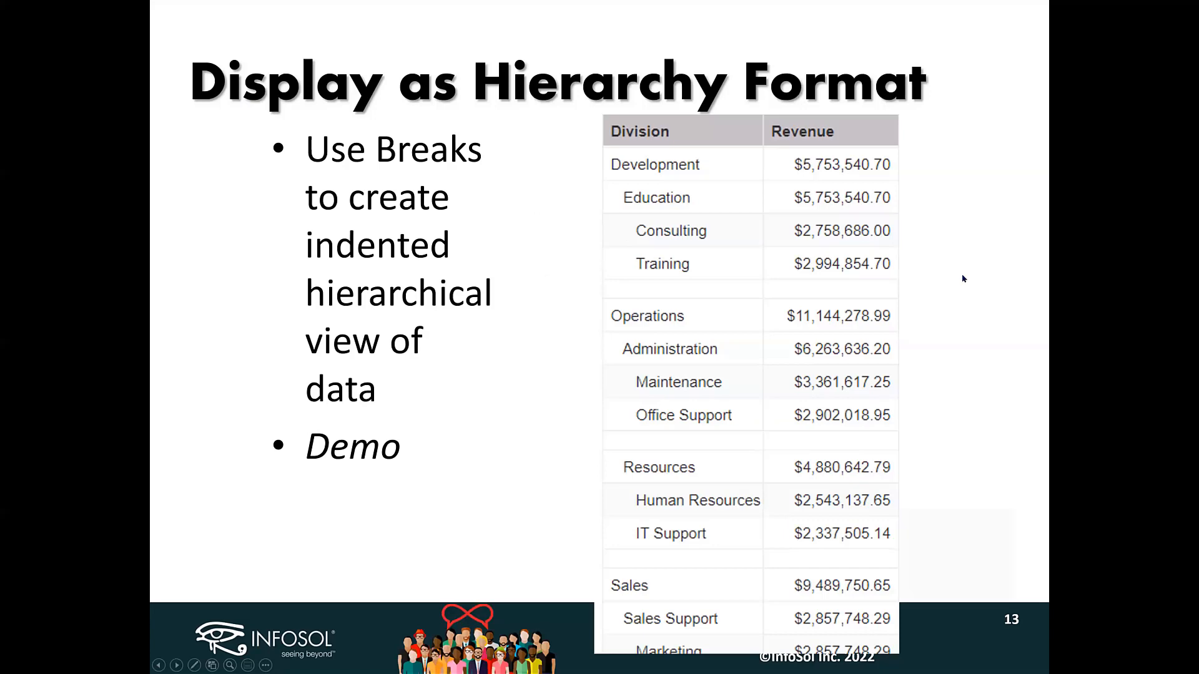
Step: Advance to the Conditional Formatting slide, then return to the Export to Excel report
key("Right")
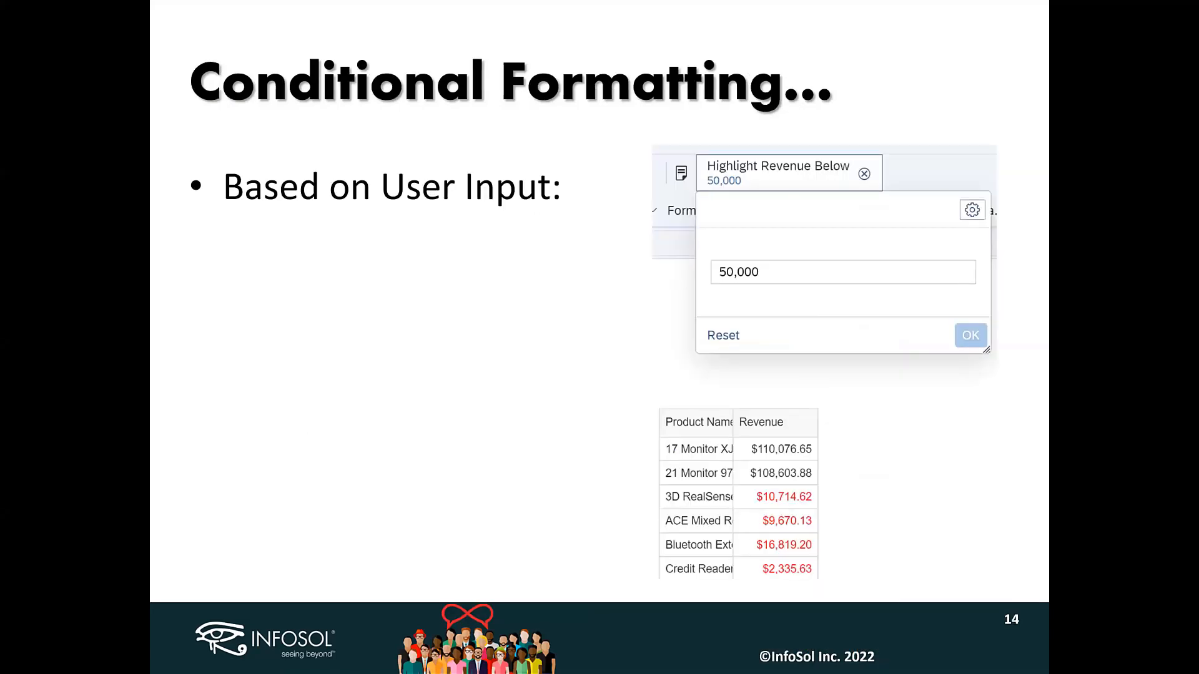
key("alt+Tab")
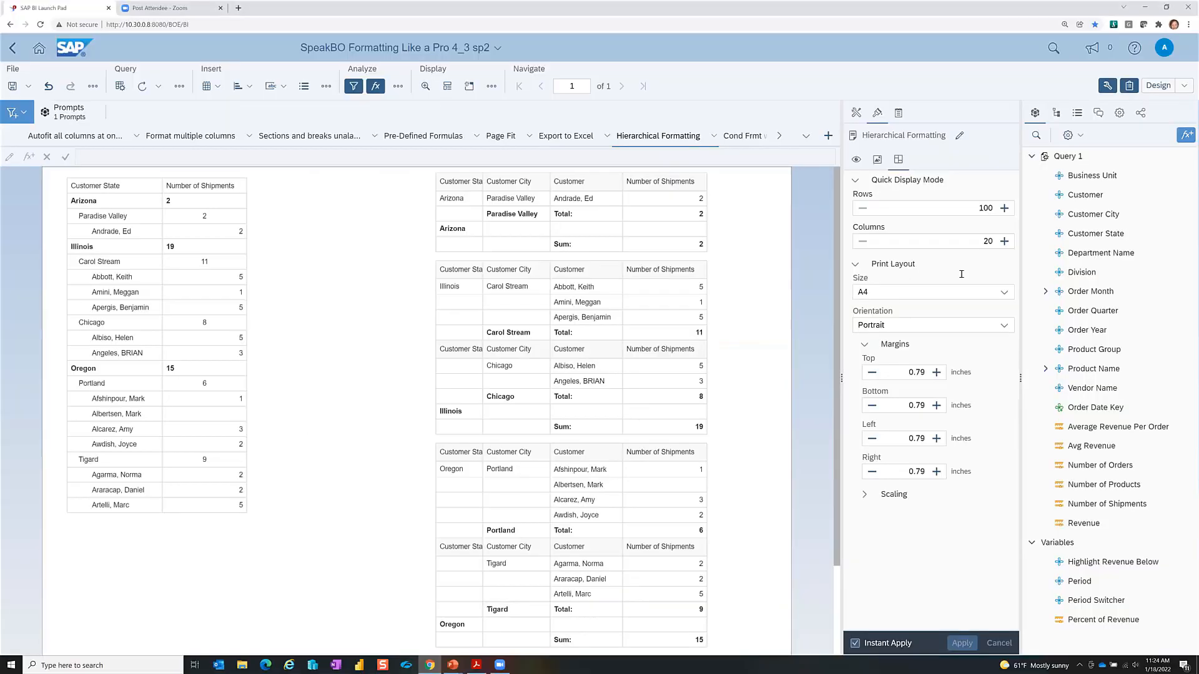
left_click(748, 138)
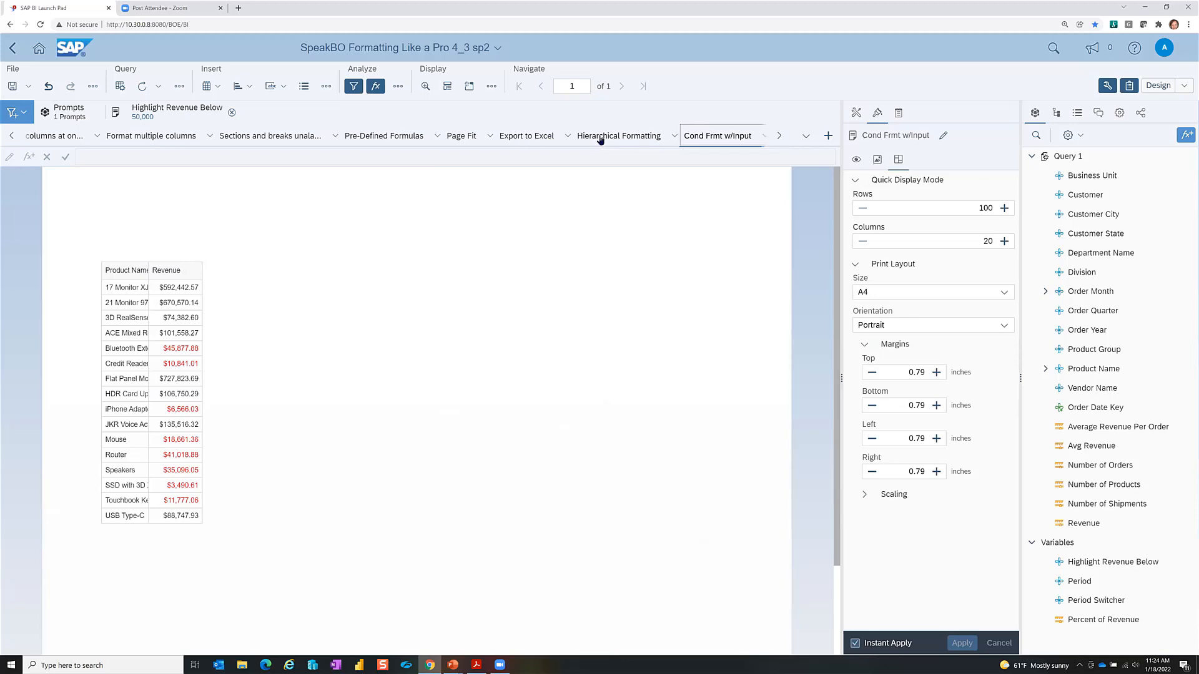
left_click(515, 137)
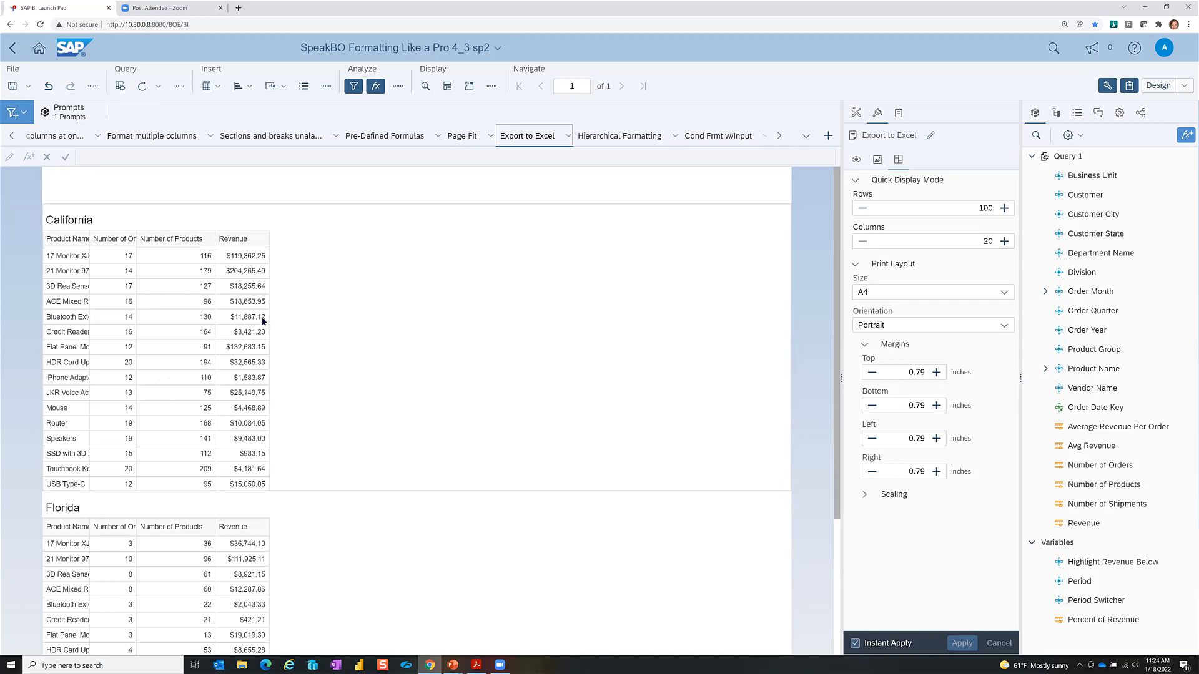
Step: Select the Revenue, Number of Products and Number of Orders columns and apply the Low Revenue rule
left_click(245, 304)
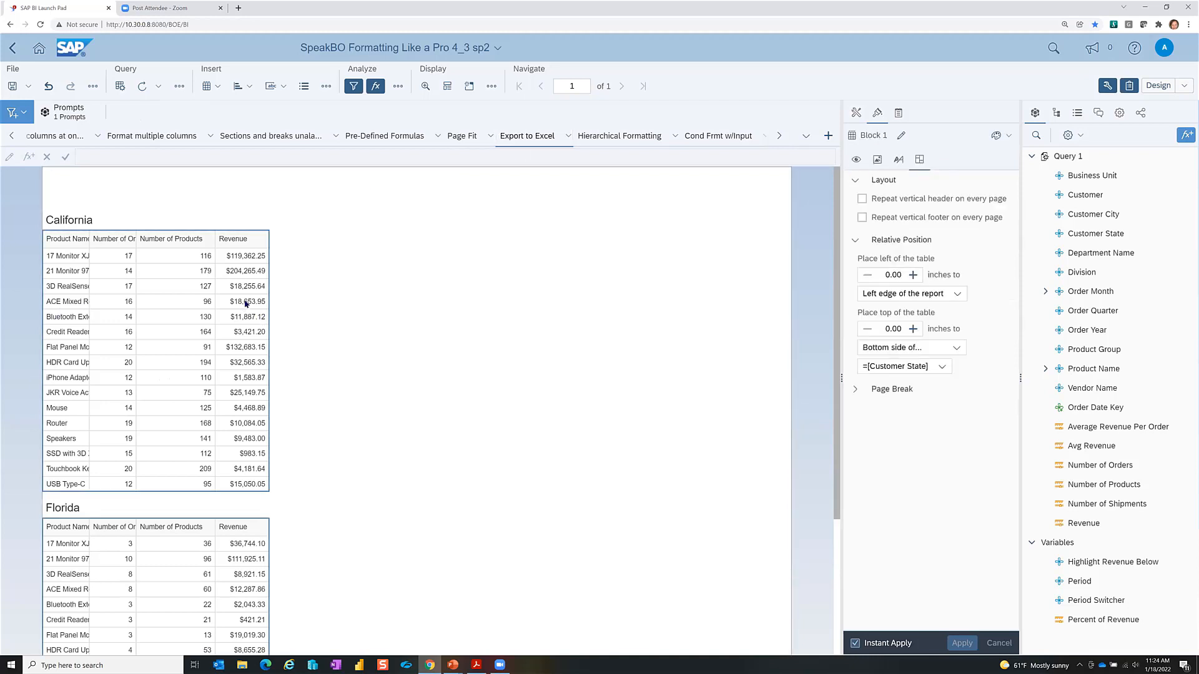
left_click(246, 304)
left_click(161, 302, "ctrl")
left_click(108, 302, "ctrl")
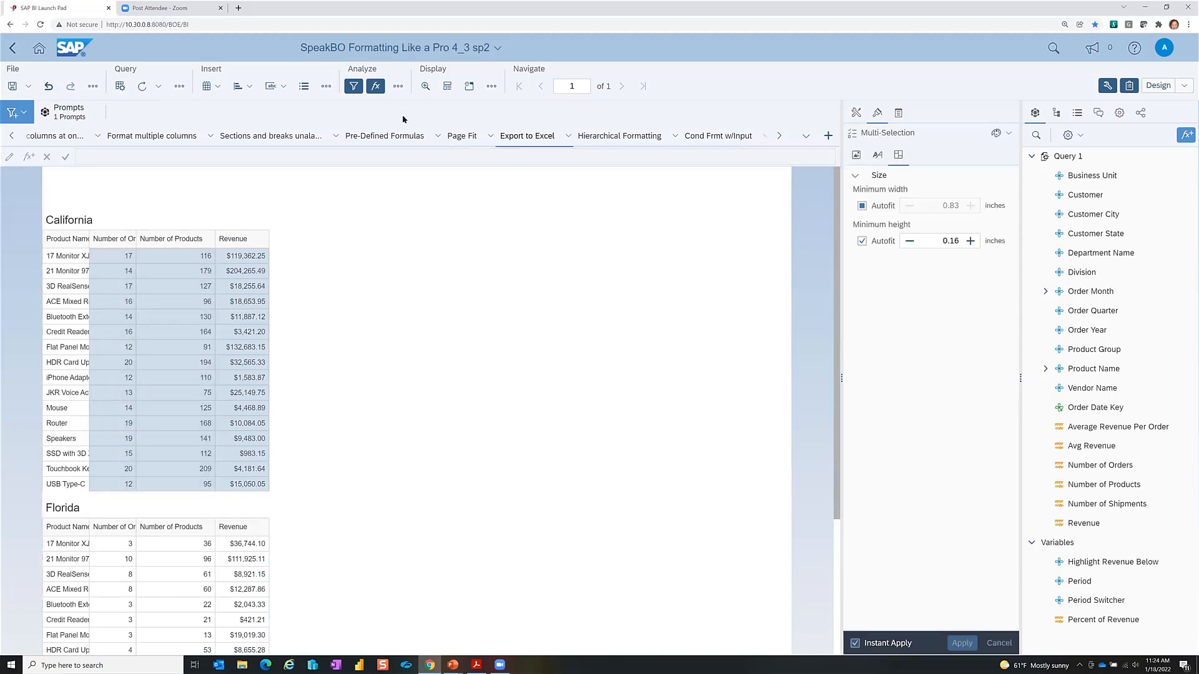
right_click(178, 316)
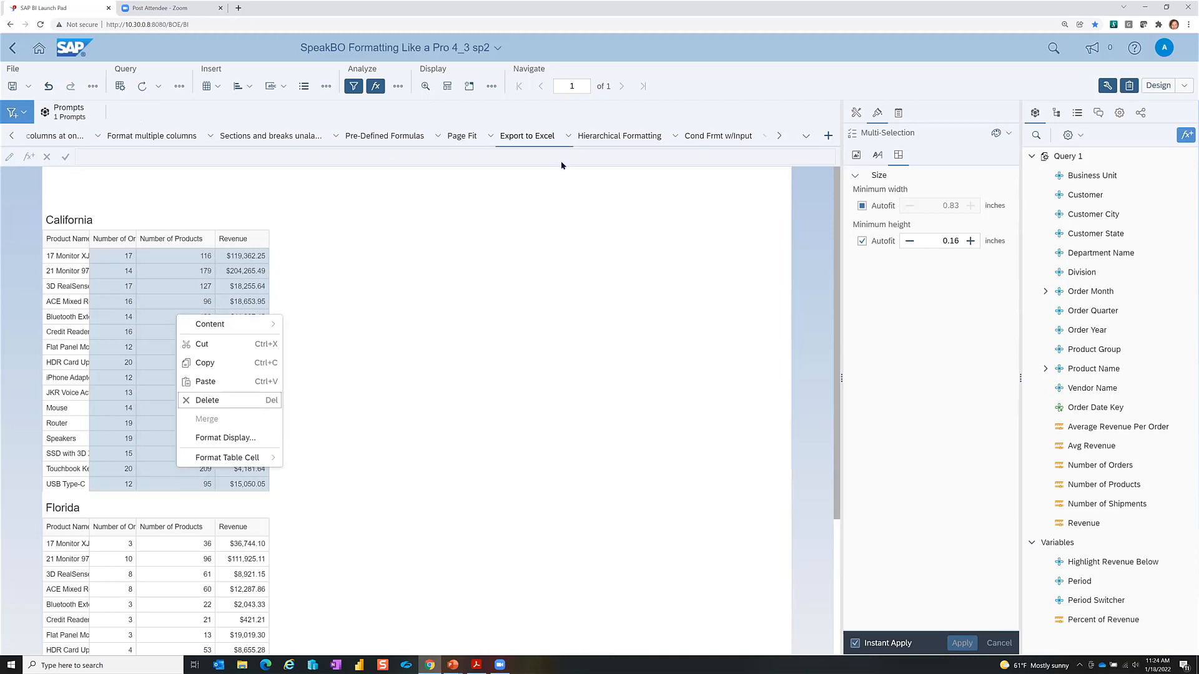
left_click(491, 86)
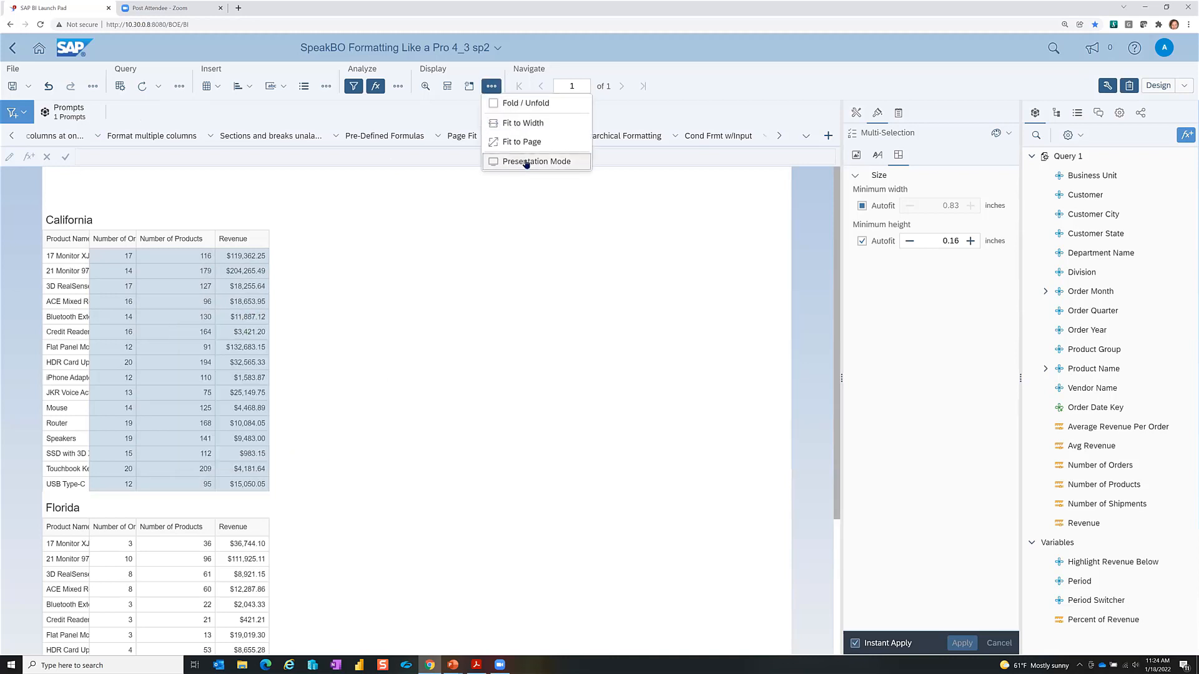
left_click(390, 86)
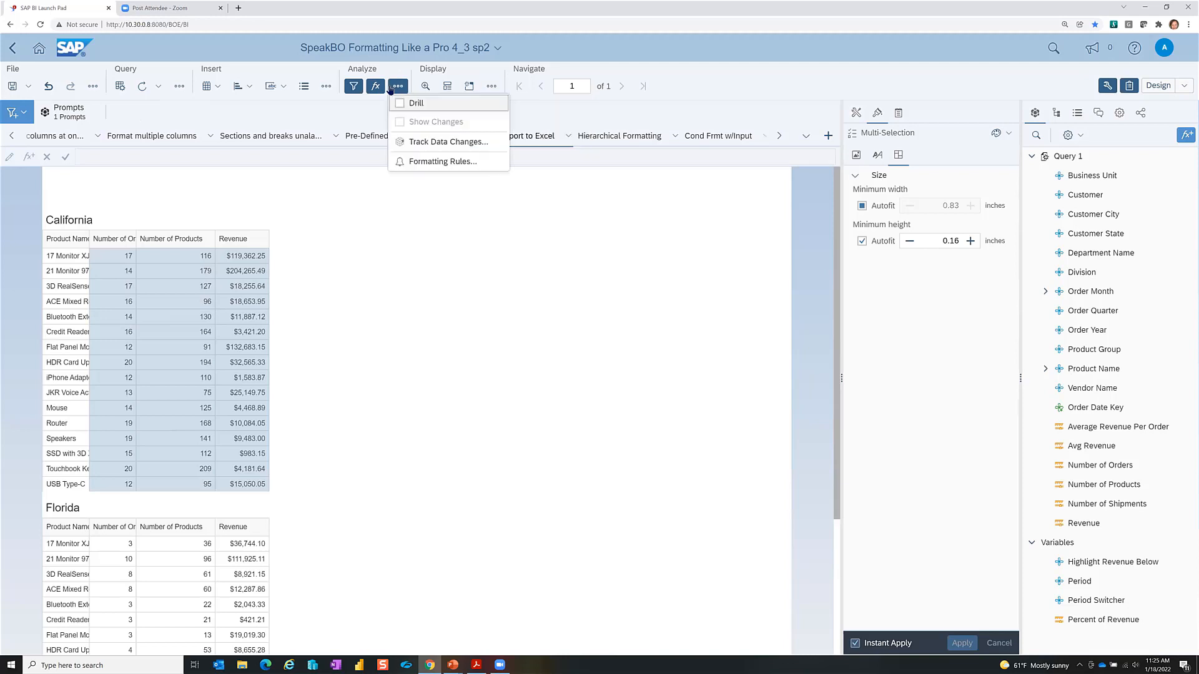
left_click(442, 162)
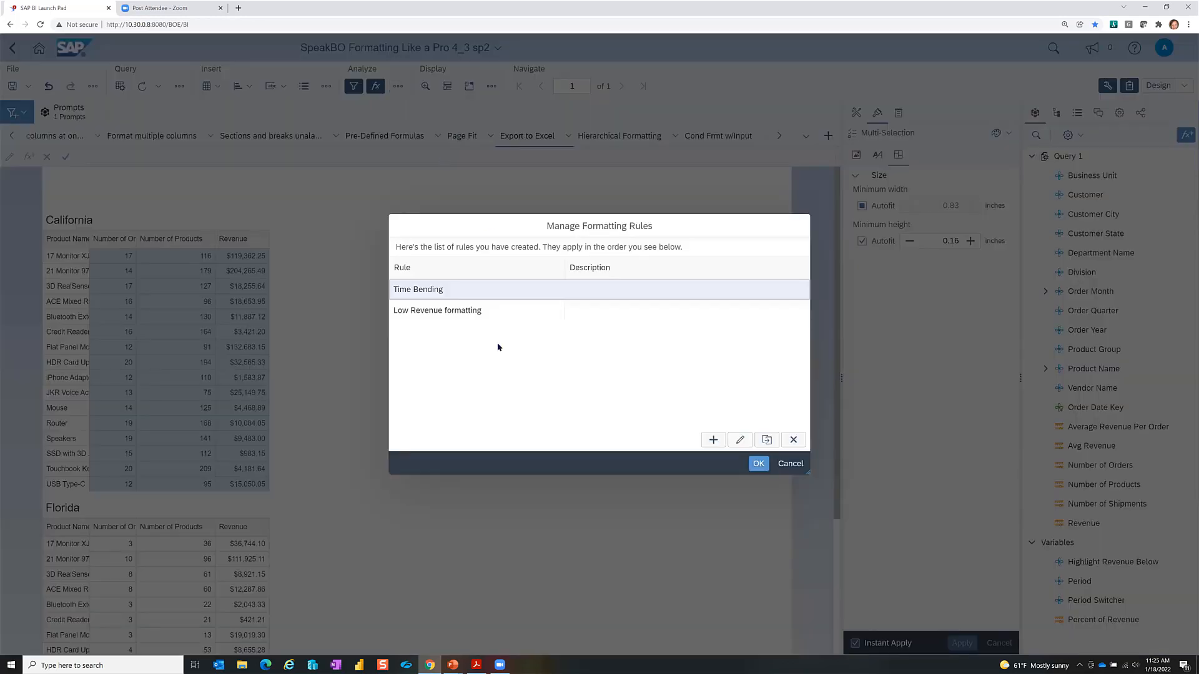
left_click(443, 311)
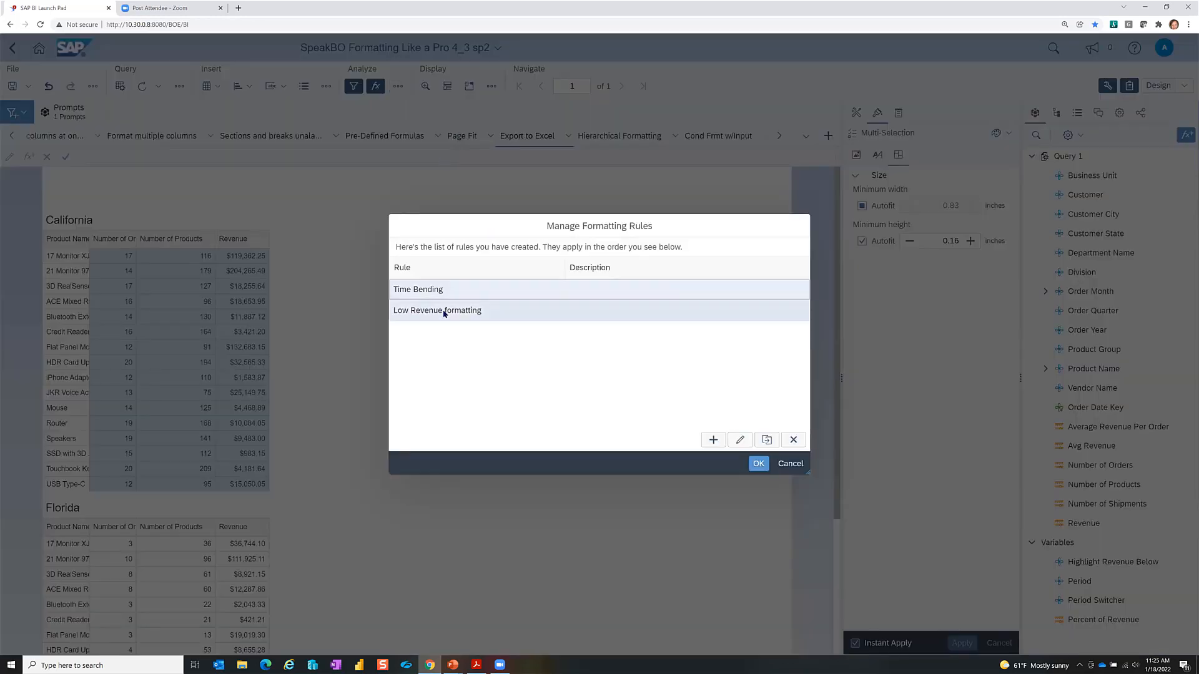
left_click(759, 465)
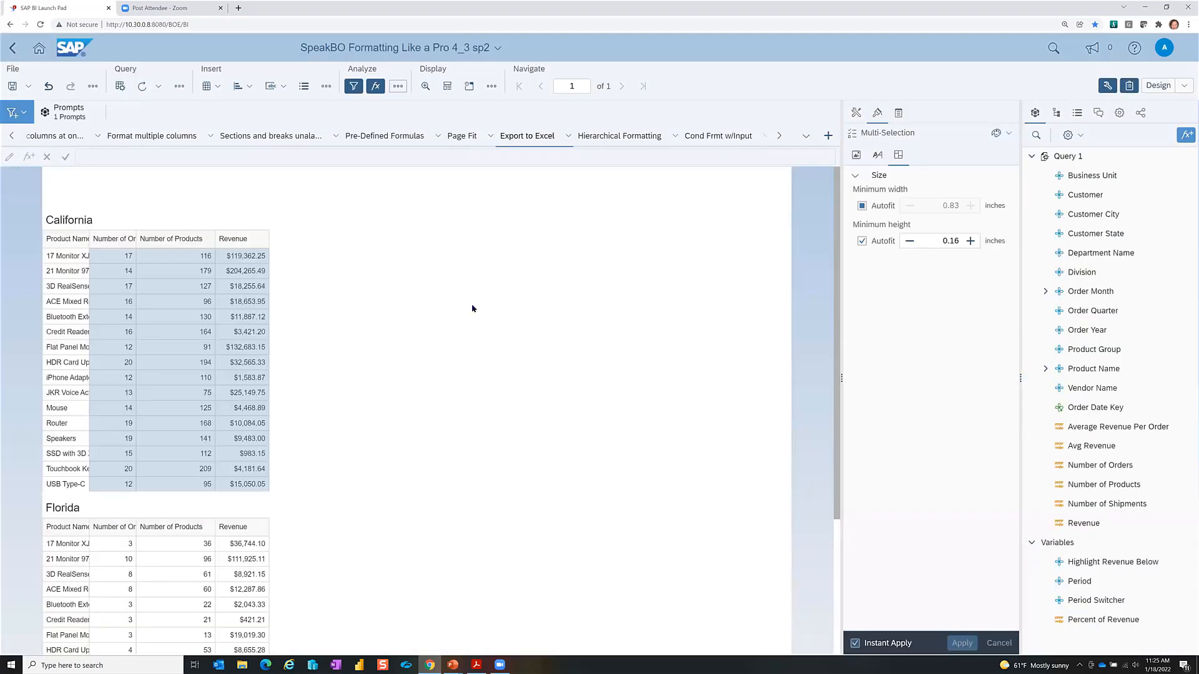
Step: Apply the Low Revenue formatting rule to the Revenue column cells
left_click(243, 256)
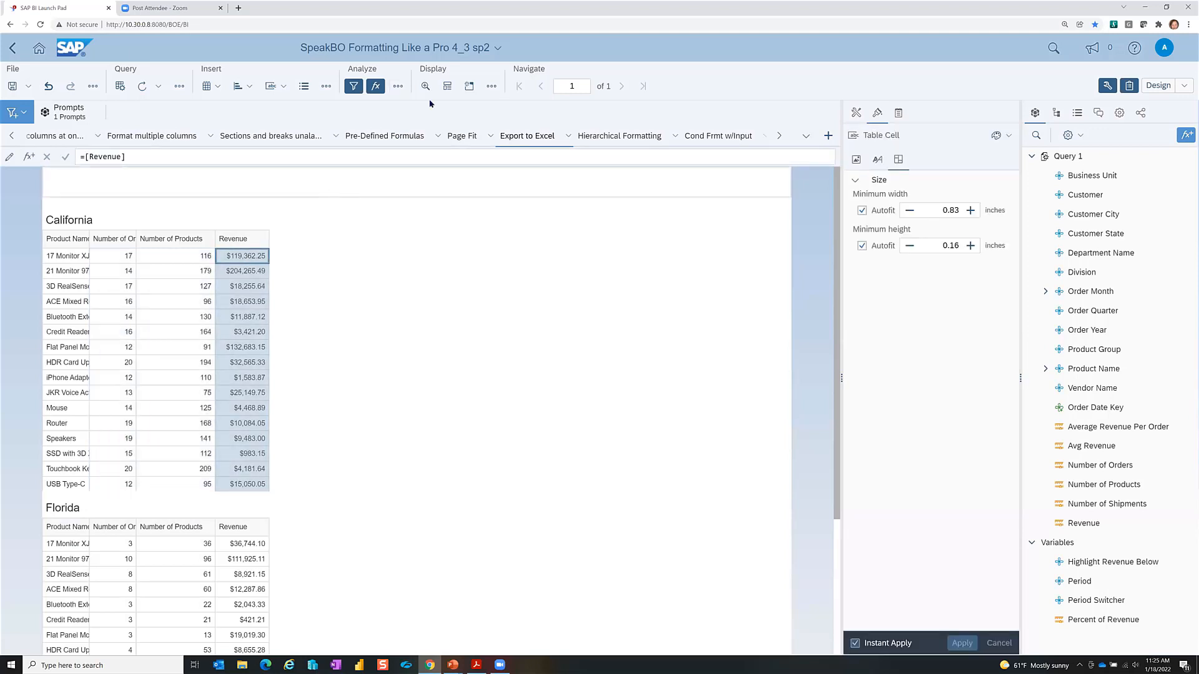
left_click(397, 86)
left_click(430, 161)
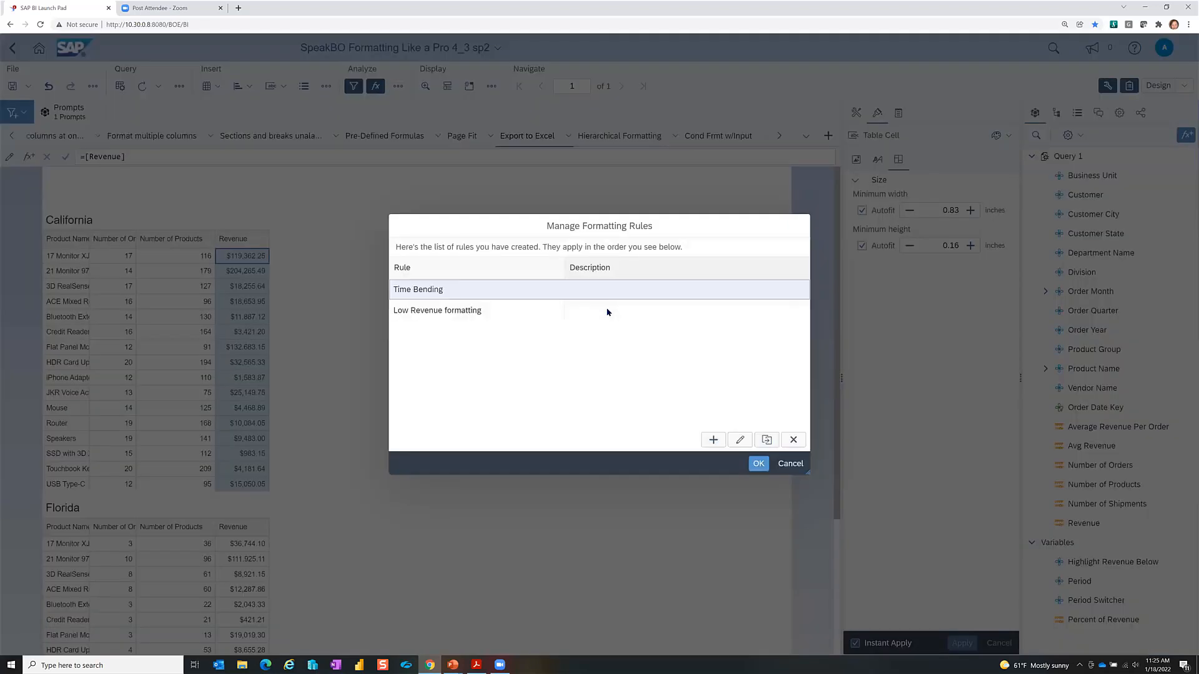
left_click(465, 315)
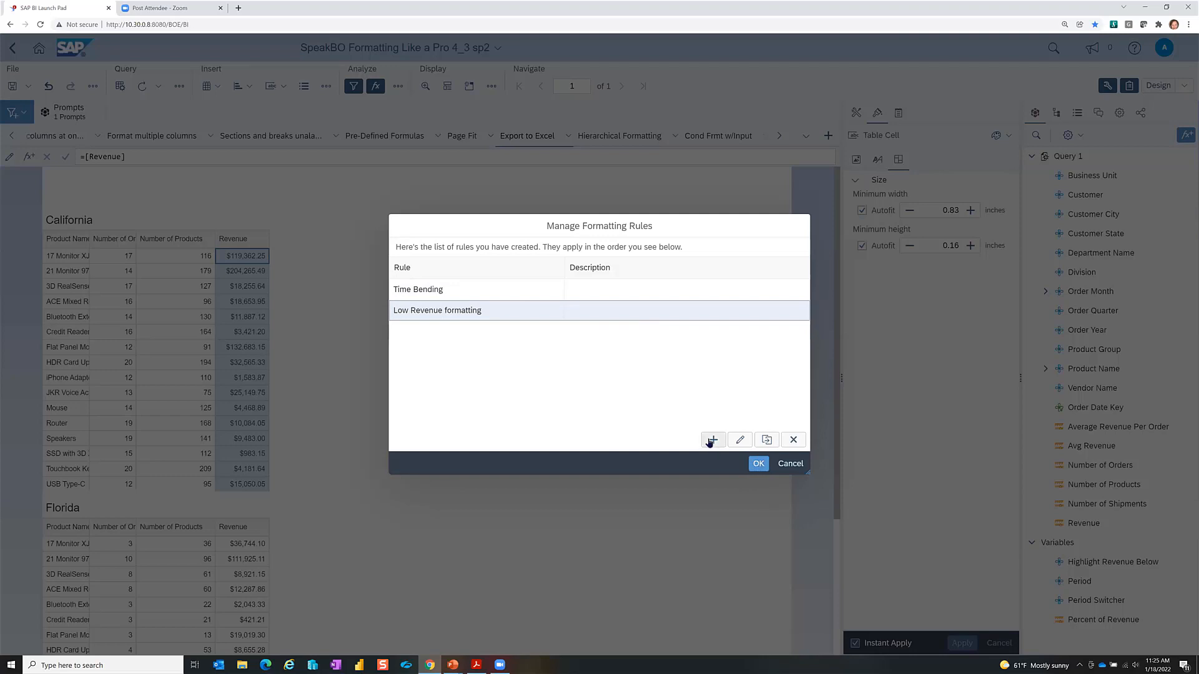
left_click(759, 464)
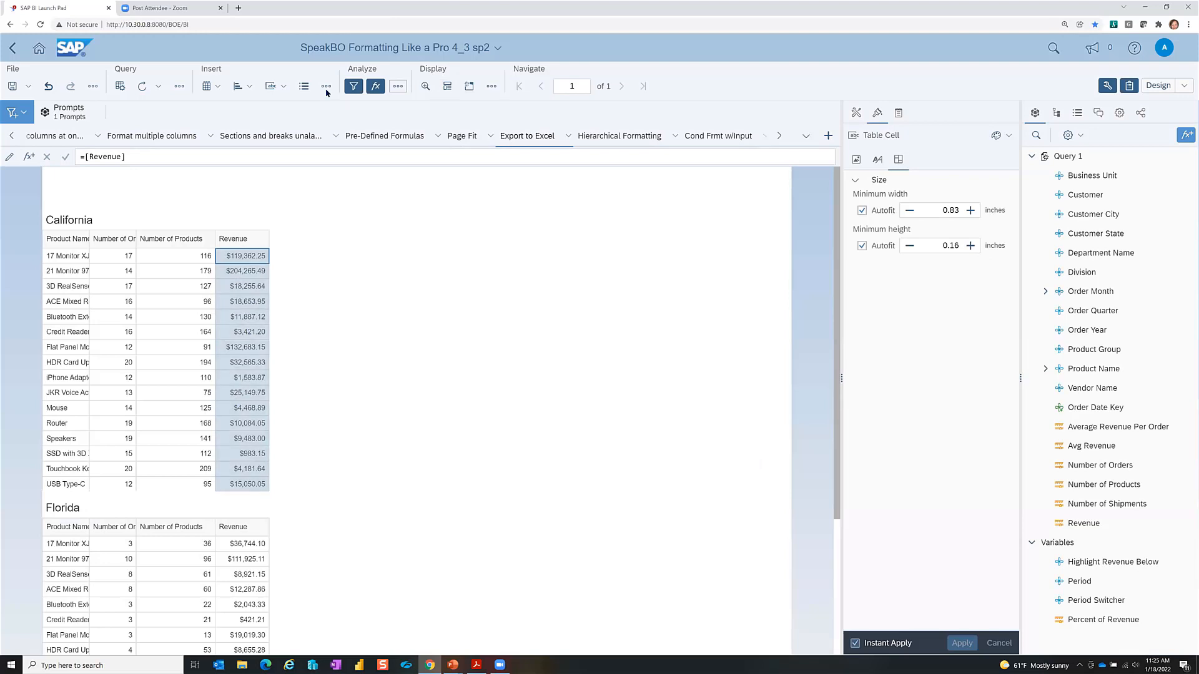
Step: Edit the Low Revenue rule, save it, and close the formatting rules list
left_click(395, 87)
left_click(437, 161)
left_click(460, 314)
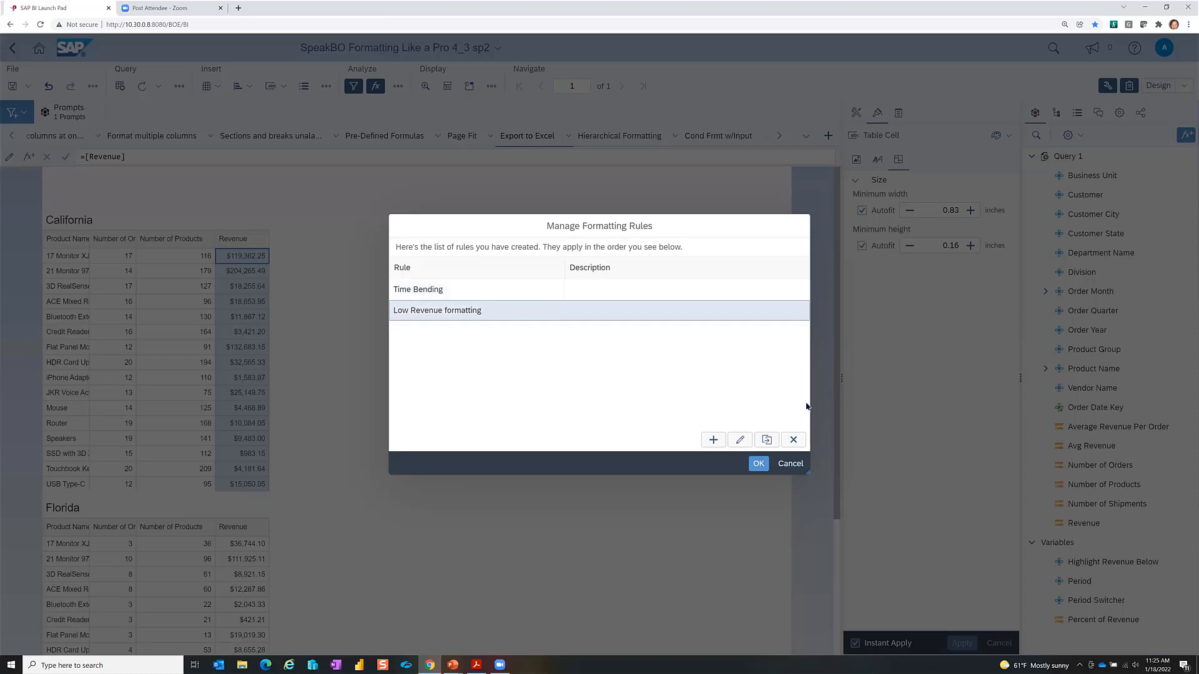
left_click(735, 442)
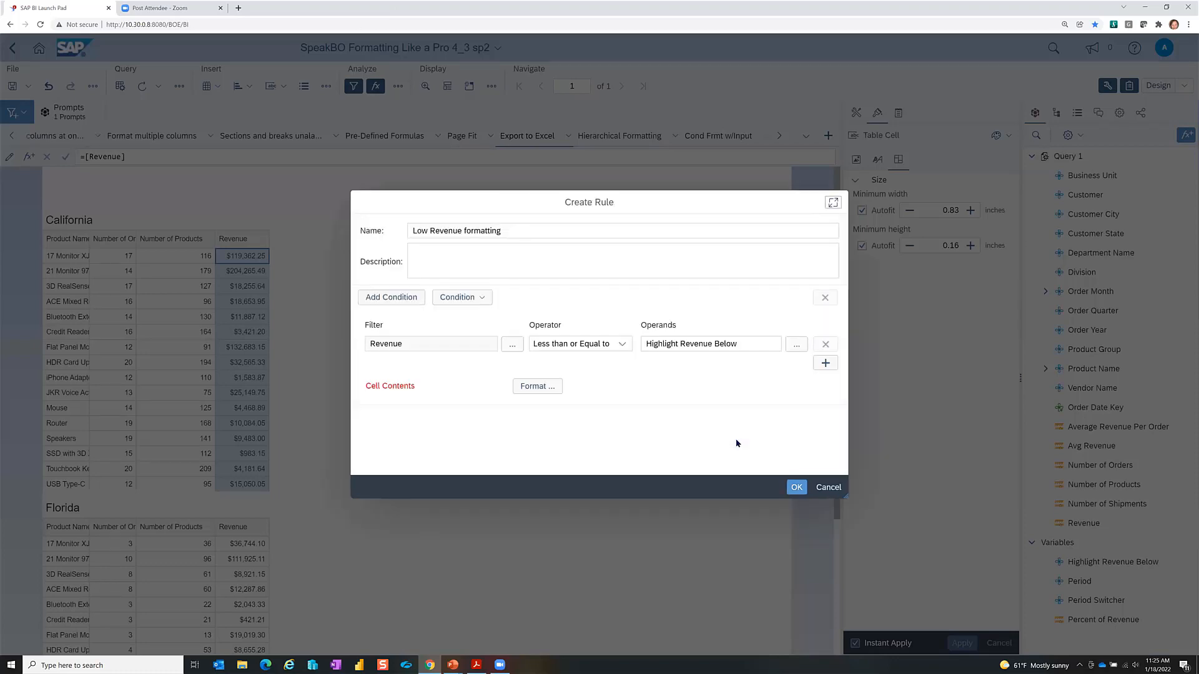
left_click(797, 493)
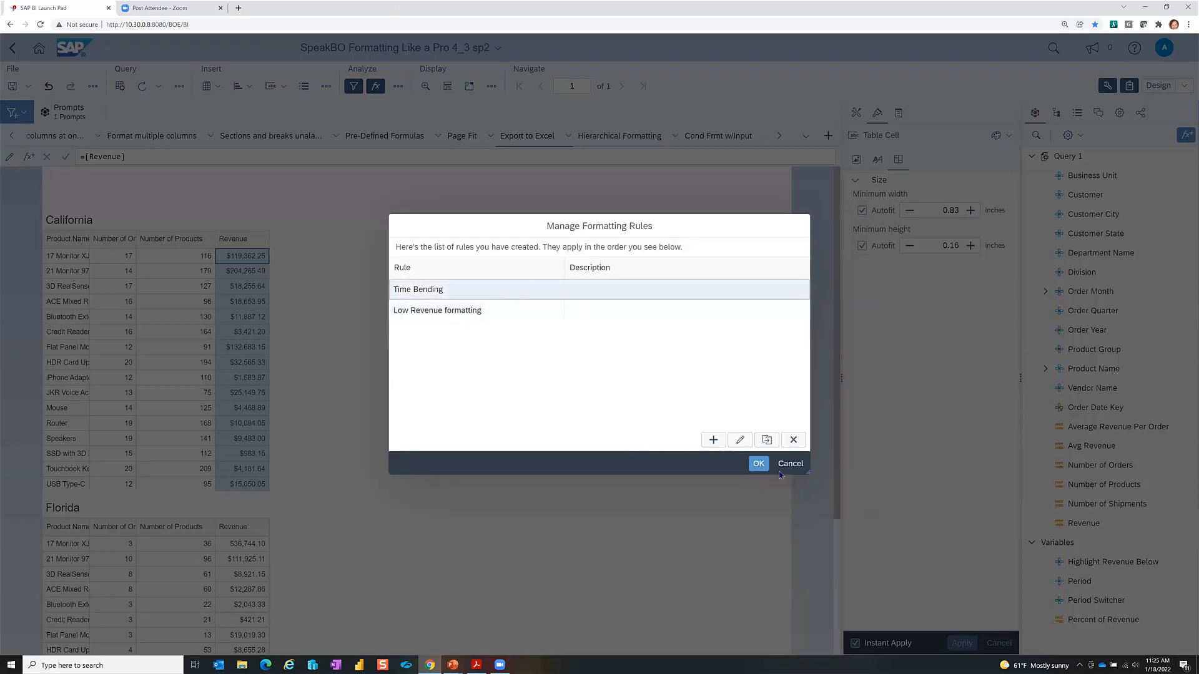
left_click(768, 467)
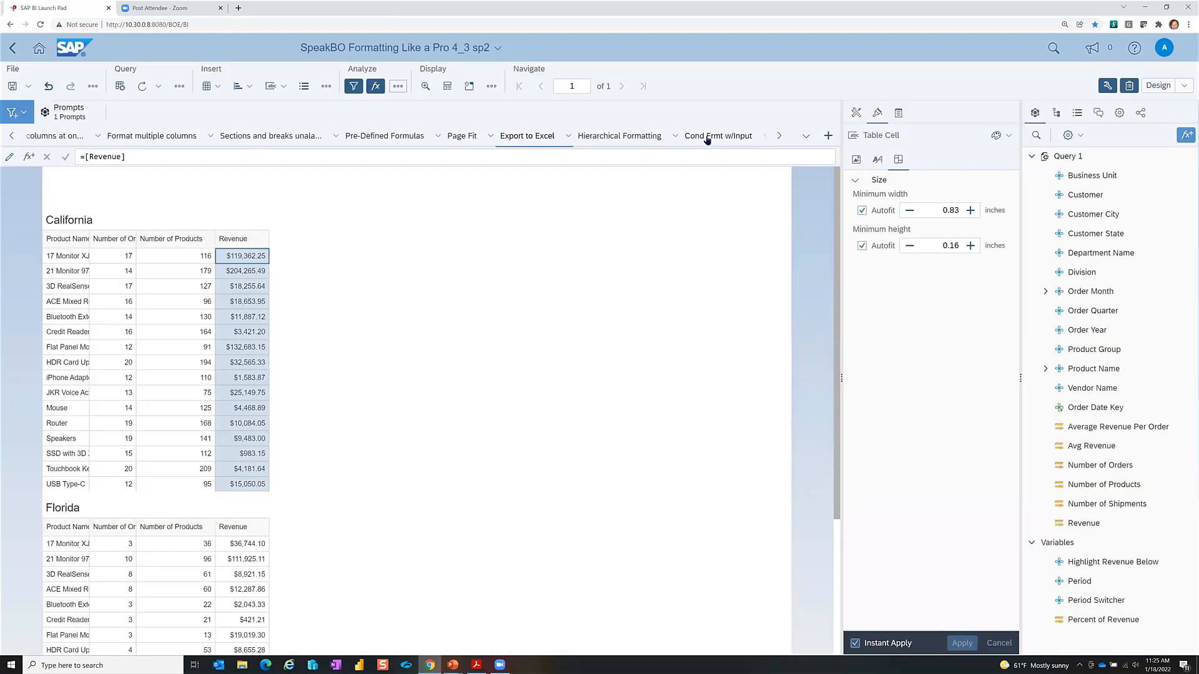
Step: On Cond Frmt w/Input, replace the Highlight Revenue Below value 50,000 with 100000
left_click(708, 140)
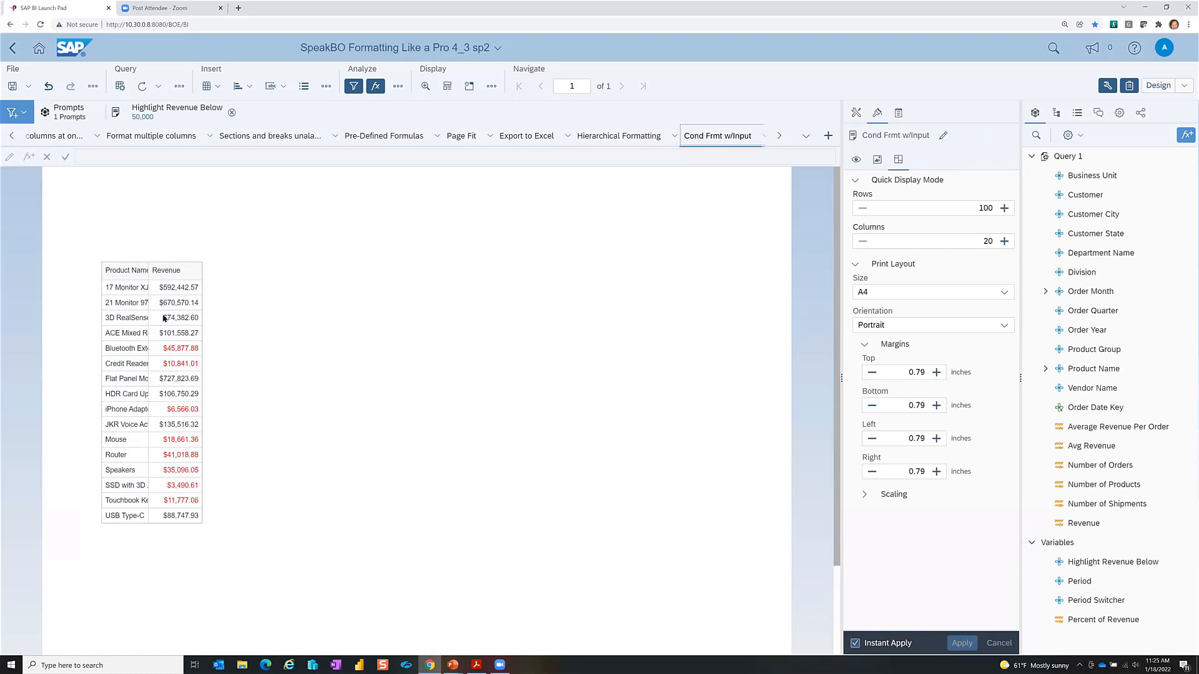
left_click(128, 349)
left_click(188, 348)
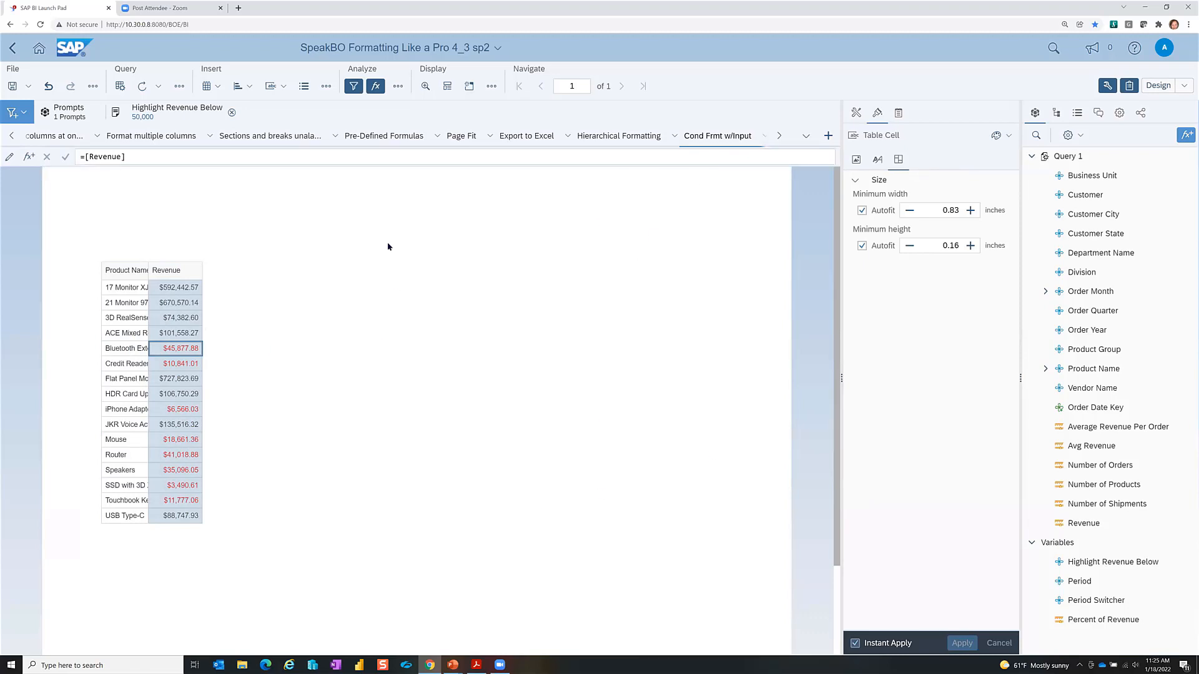
left_click(181, 120)
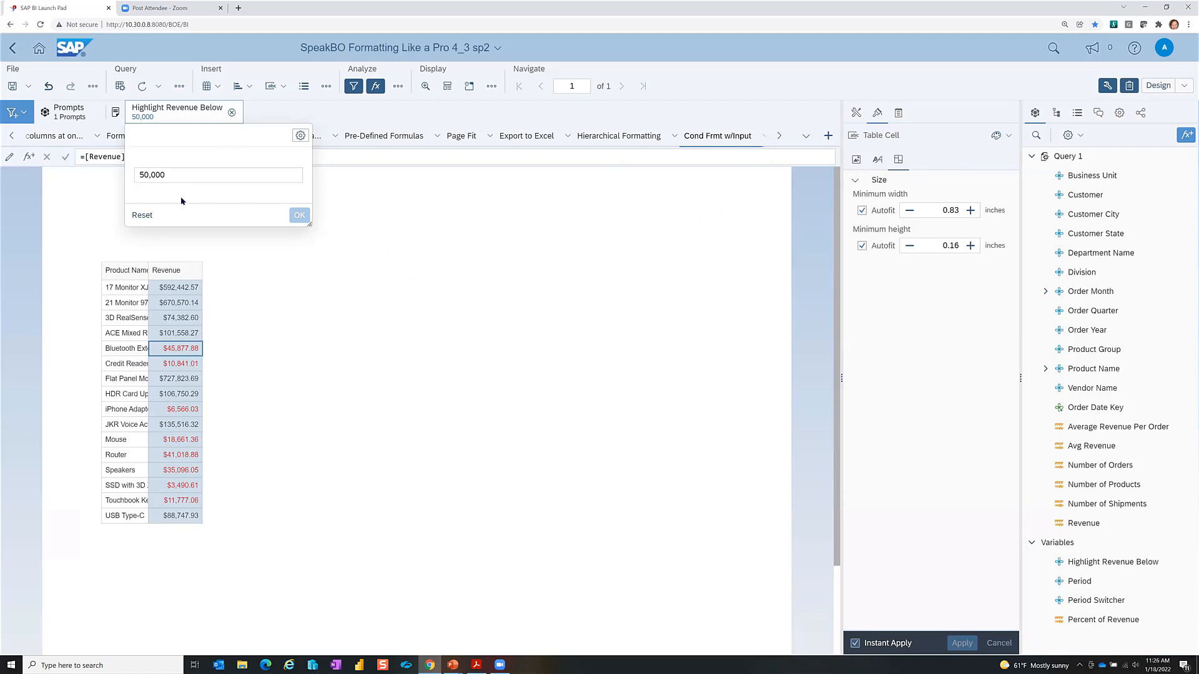
double_click(151, 175)
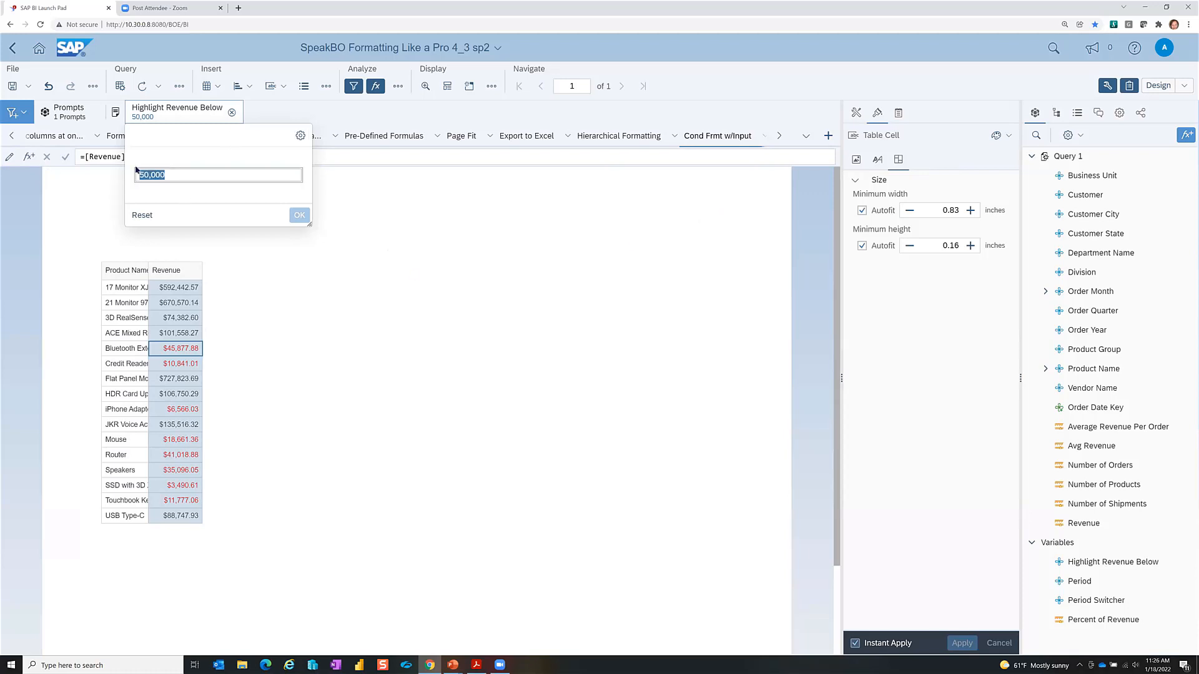
type("100")
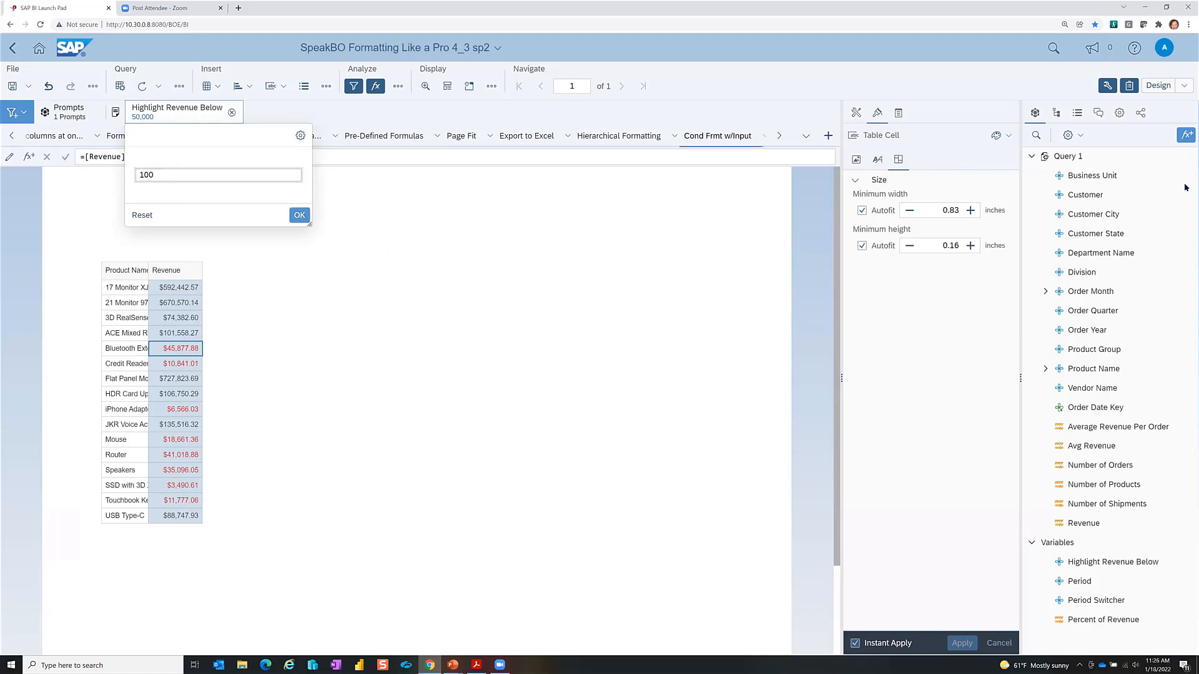
type("000")
left_click(294, 216)
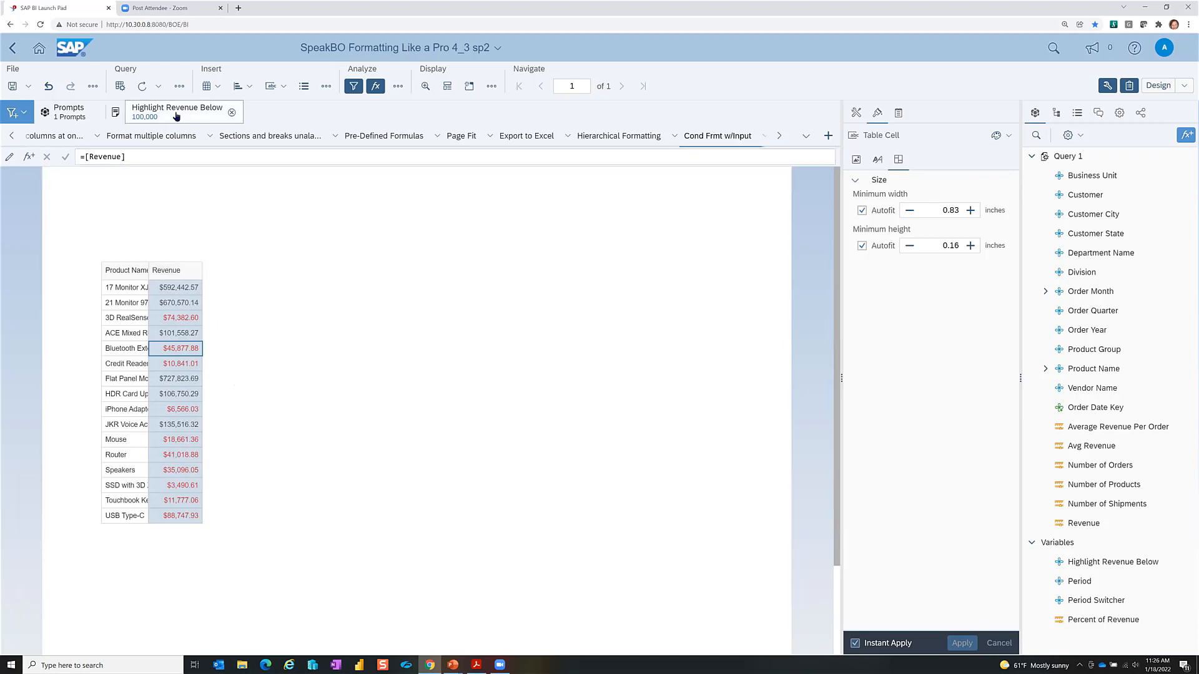
Step: Select the Bluetooth cells and review the Low Revenue rule in the formatting rules list
left_click(127, 350)
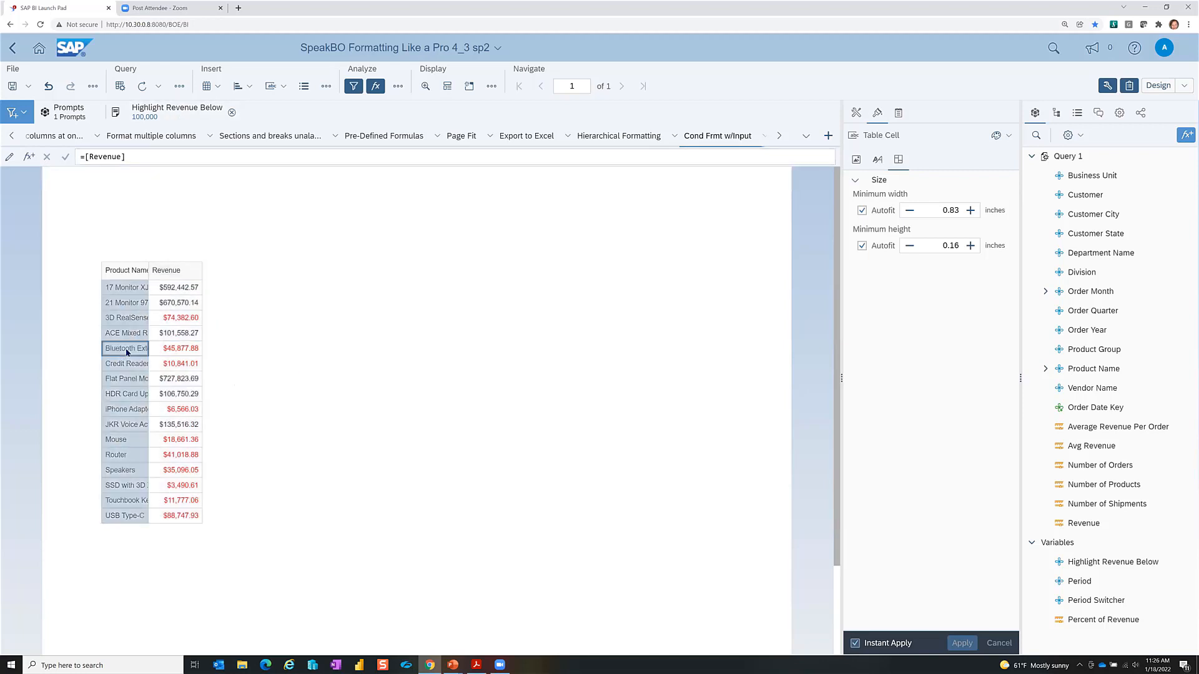
left_click(175, 351)
left_click(397, 87)
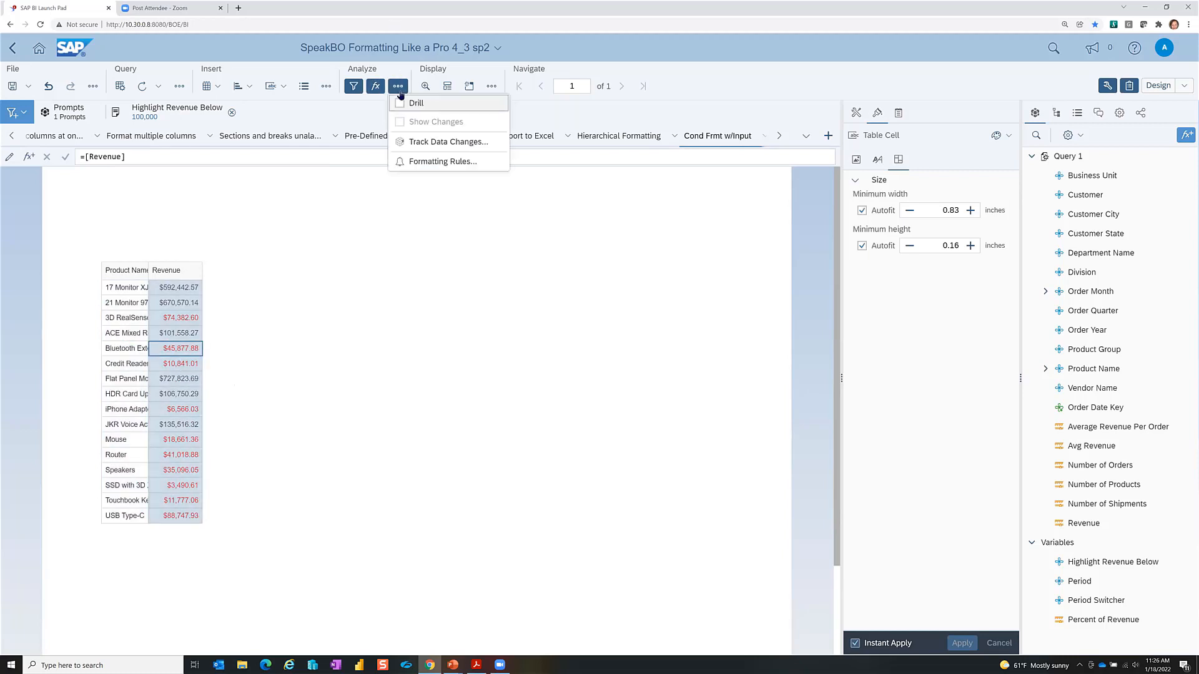
left_click(431, 163)
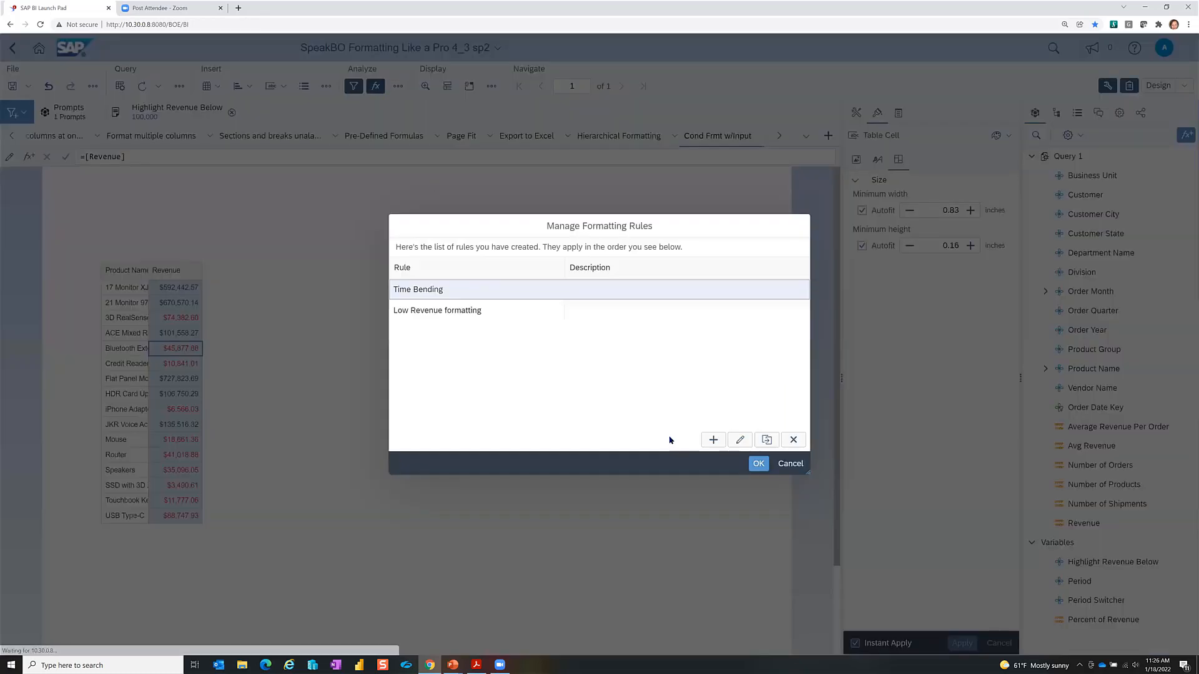
left_click(447, 310)
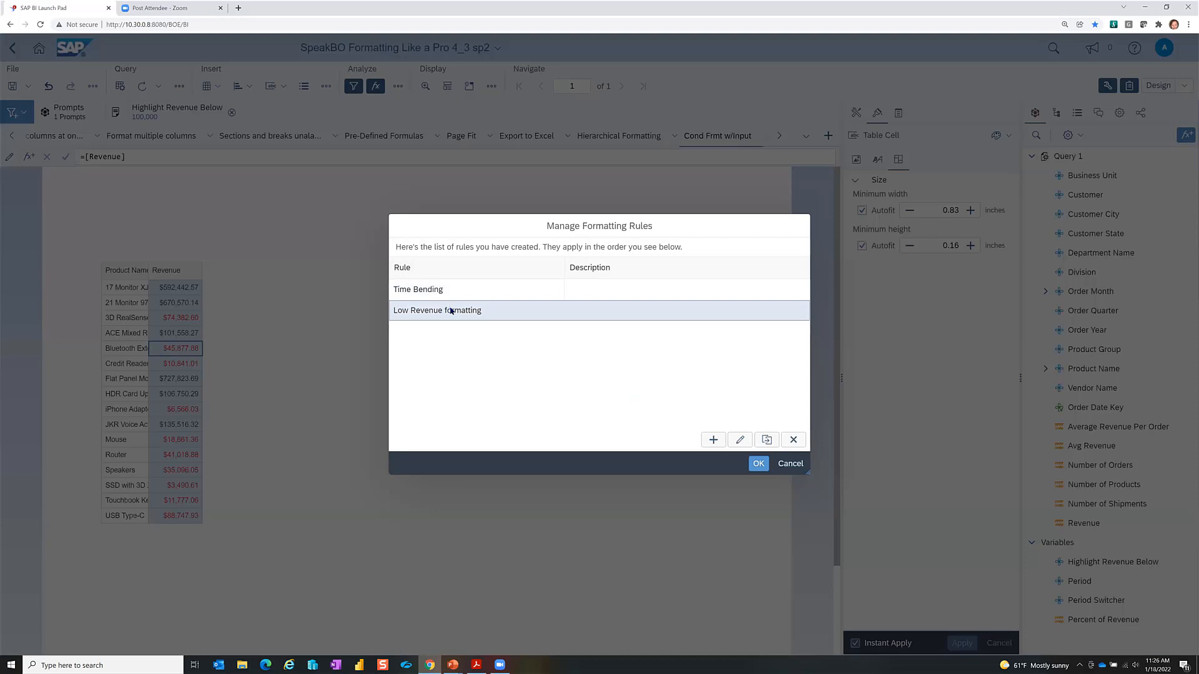
left_click(758, 463)
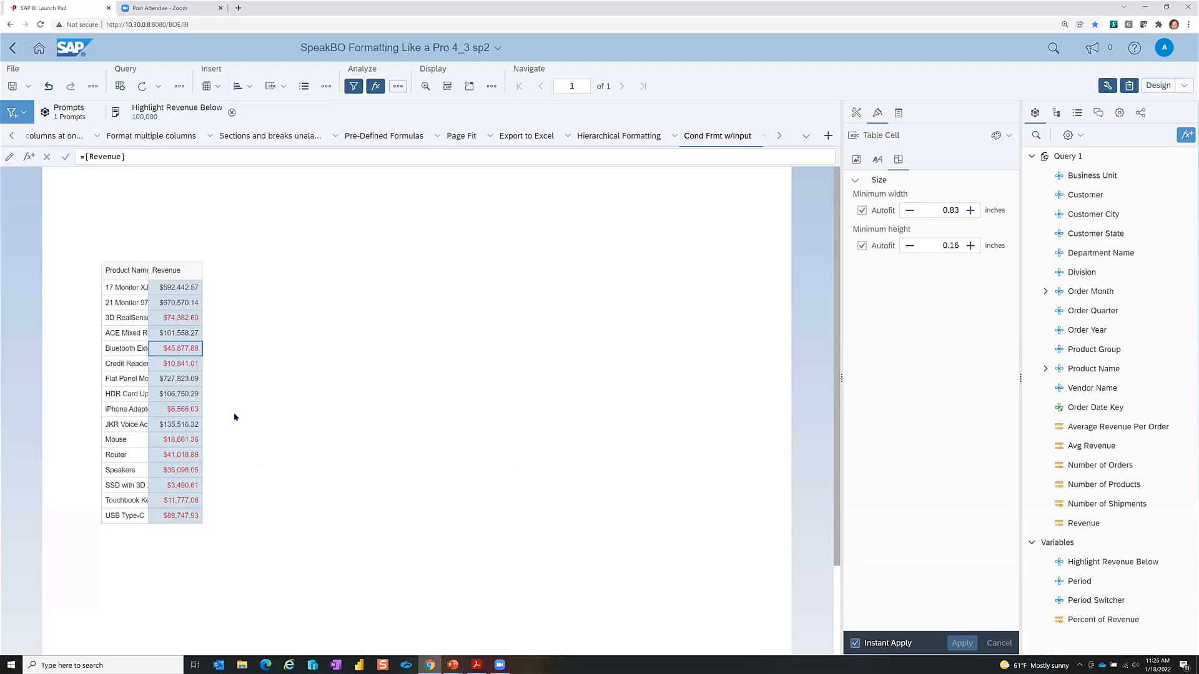
left_click(133, 350)
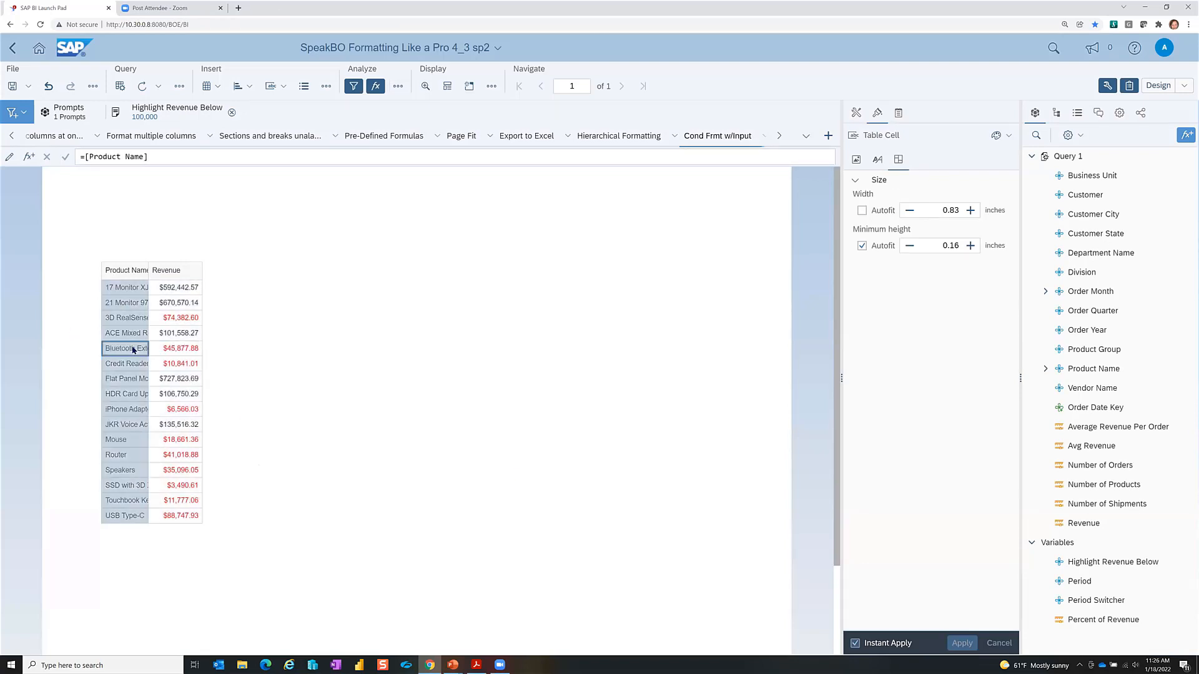
left_click(397, 86)
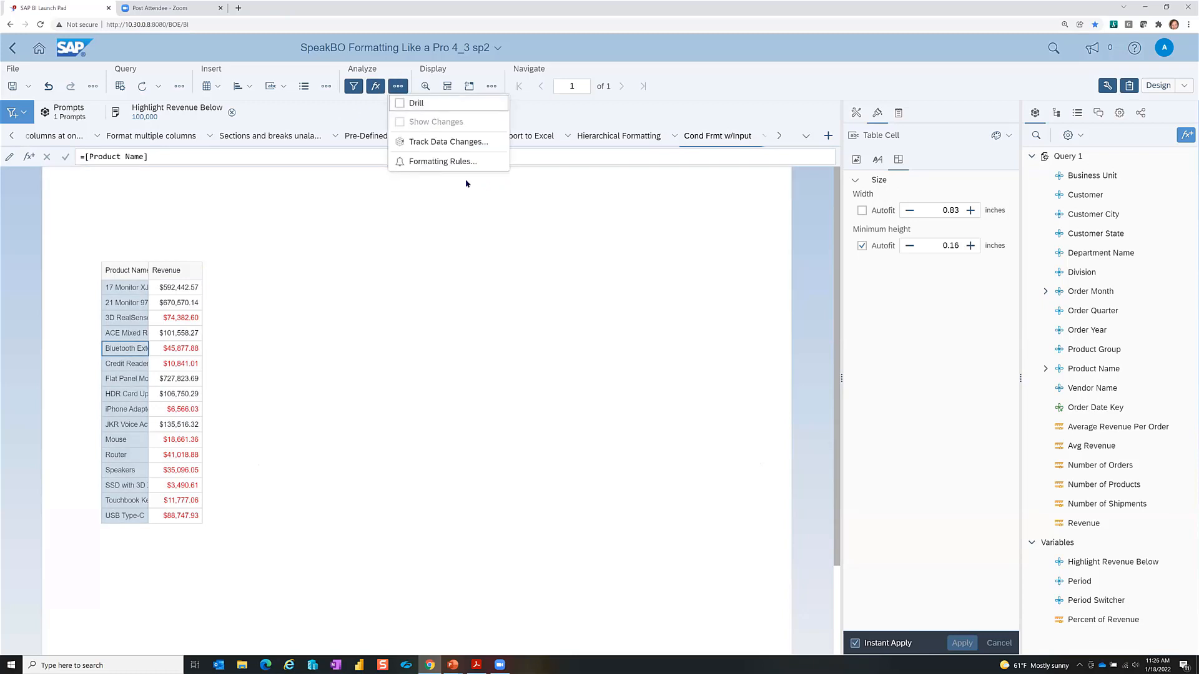
left_click(462, 162)
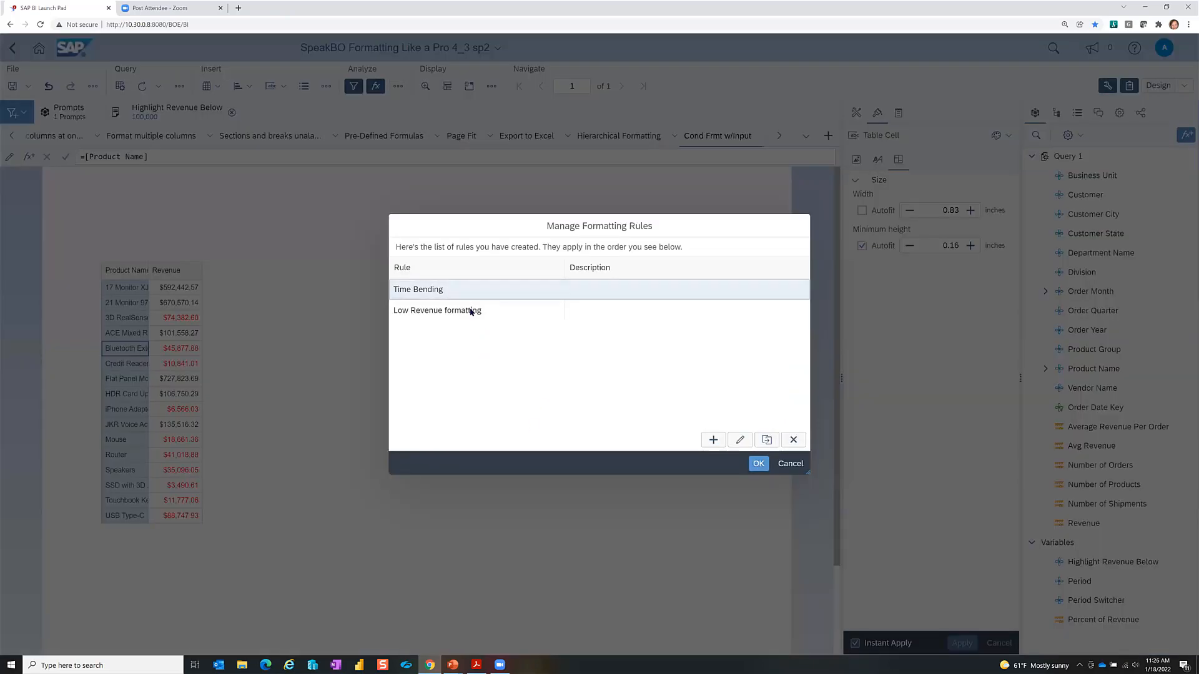
left_click(470, 311)
left_click(757, 465)
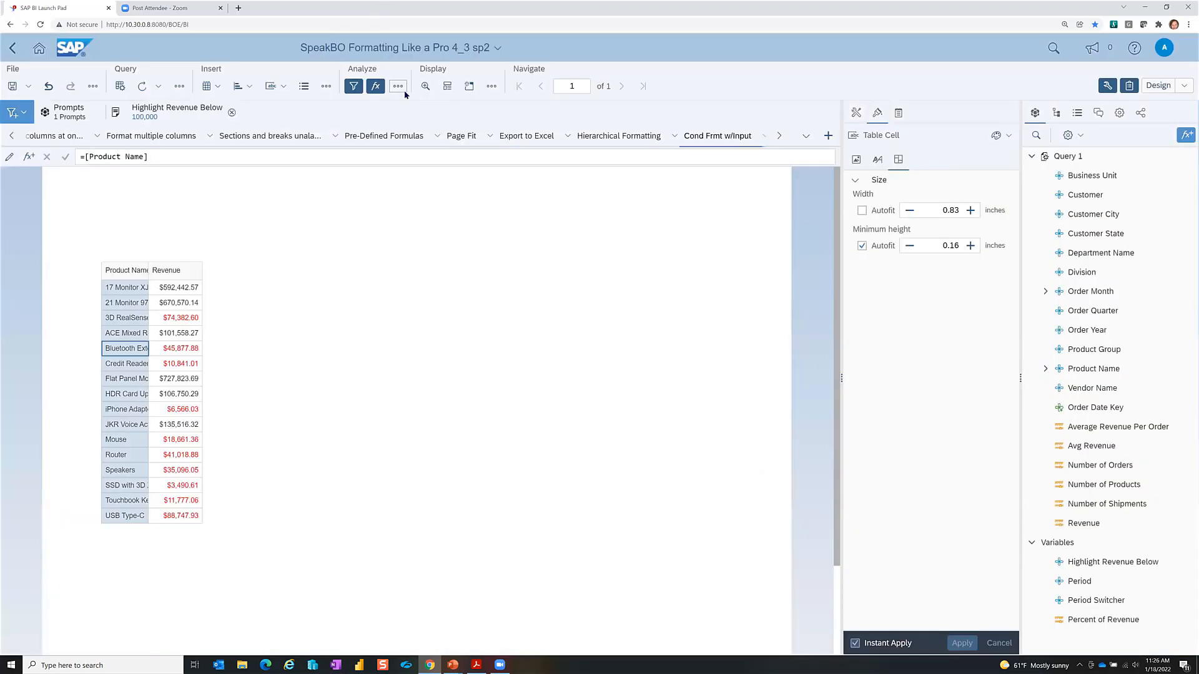
Step: Duplicate the Low Revenue formatting rule, creating Low Revenue formatting (1)
left_click(398, 86)
left_click(420, 162)
left_click(442, 310)
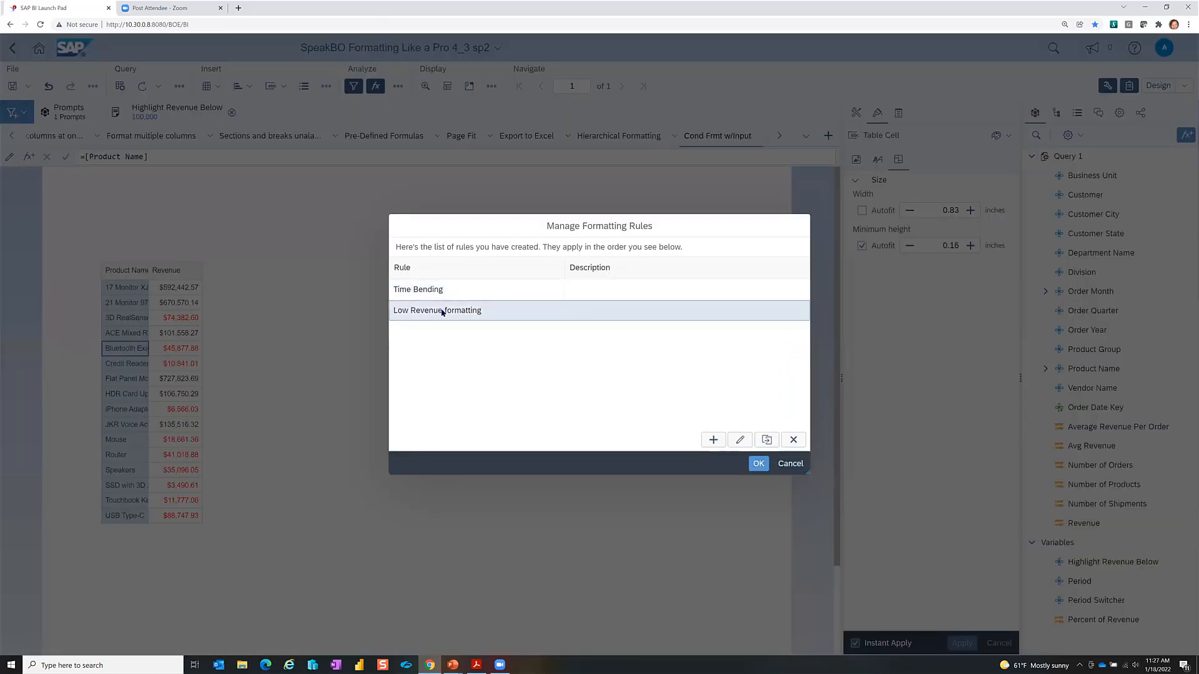
left_click(767, 440)
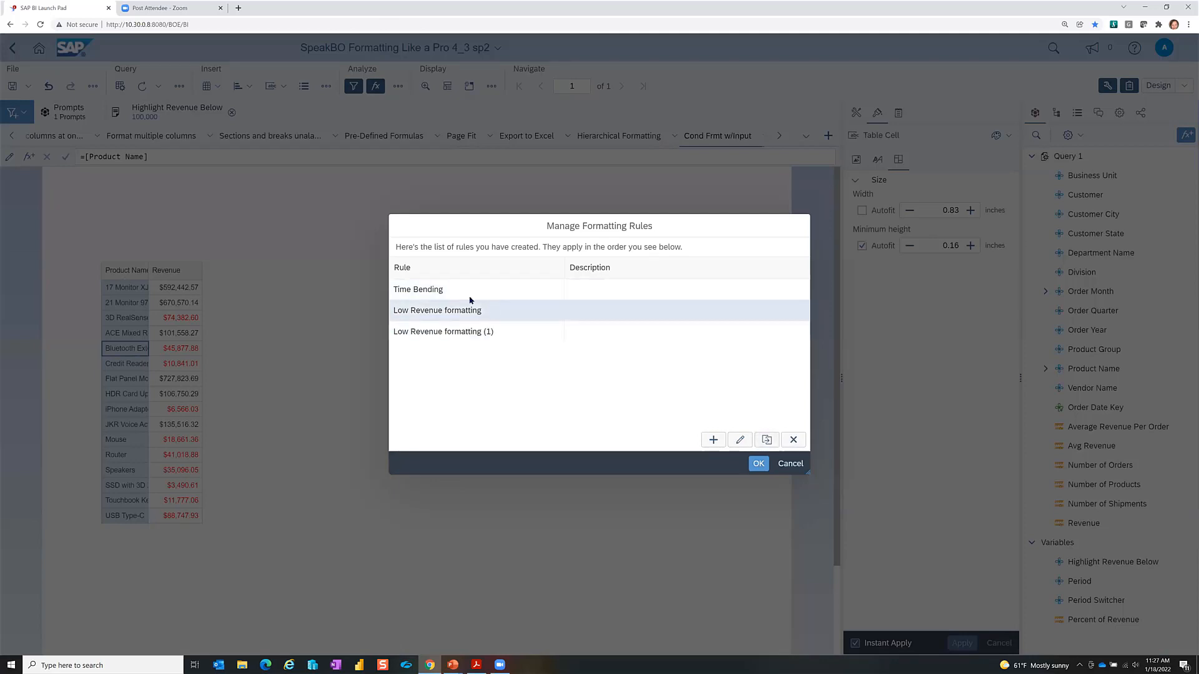
left_click(470, 313)
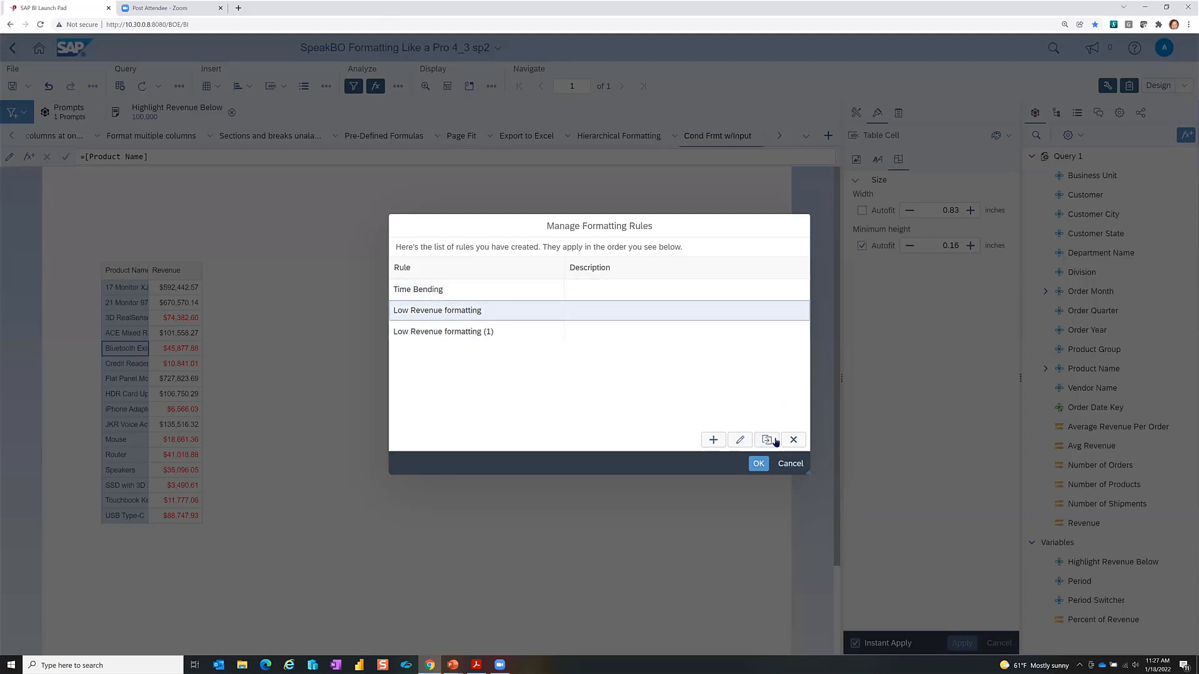
left_click(758, 463)
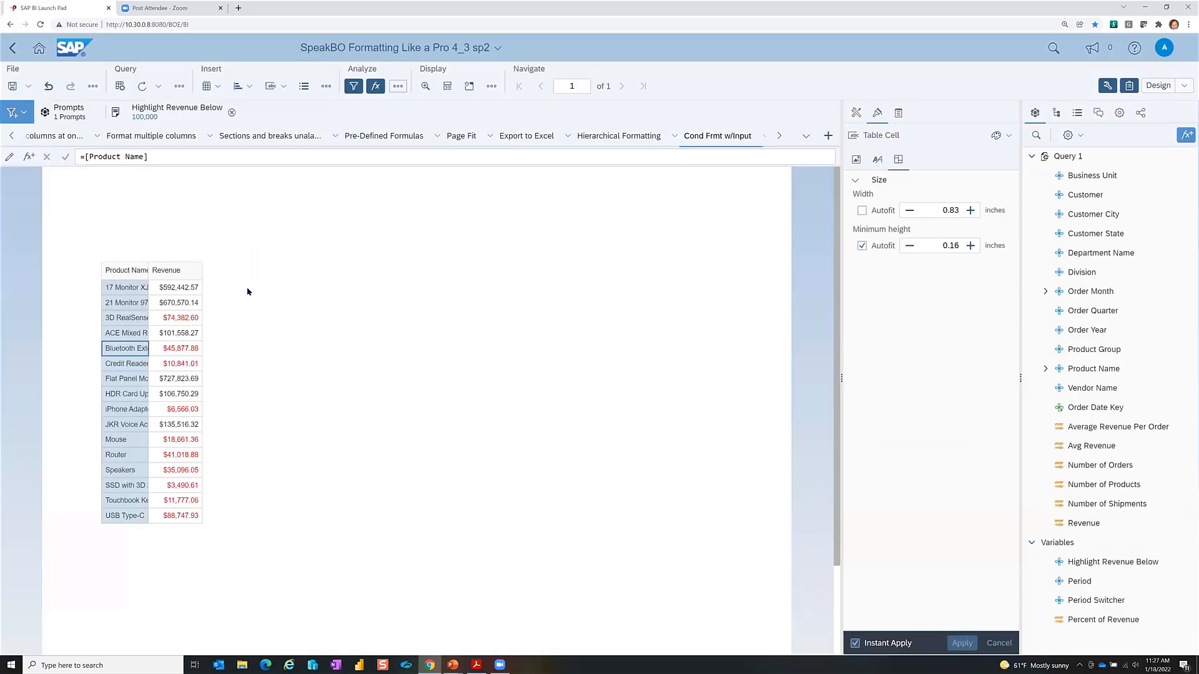
Step: Select the third product name cell in the product revenue table
left_click(116, 363)
right_click(119, 351)
mouse_move(120, 351)
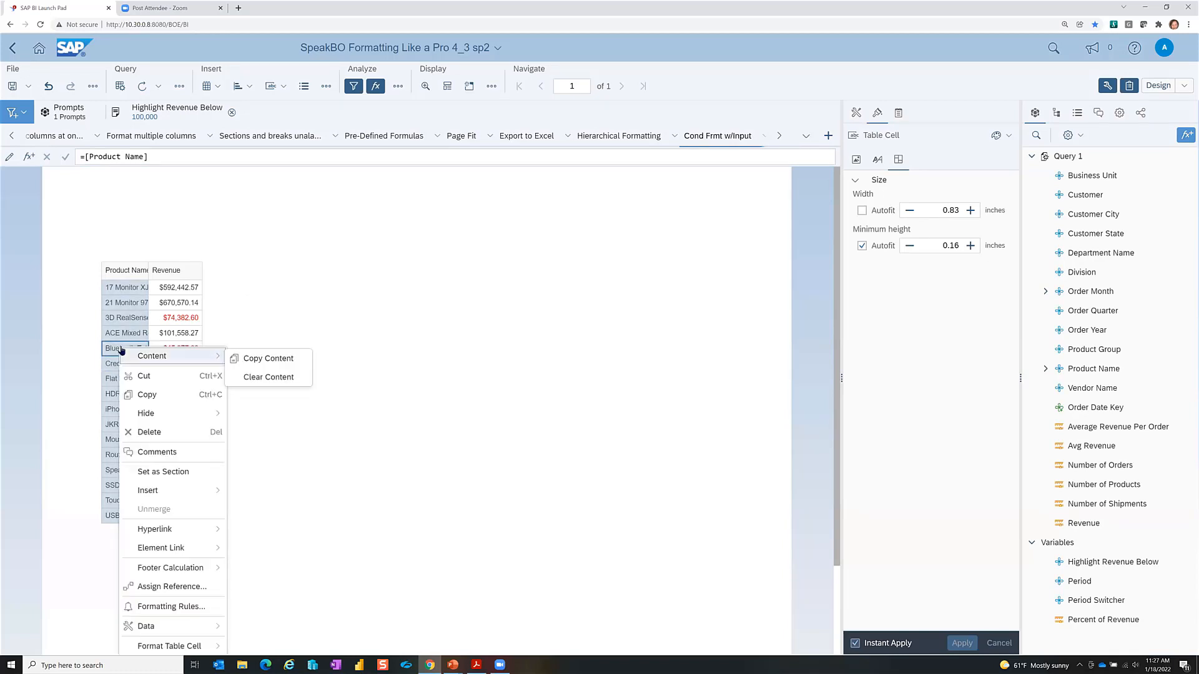
left_click(325, 262)
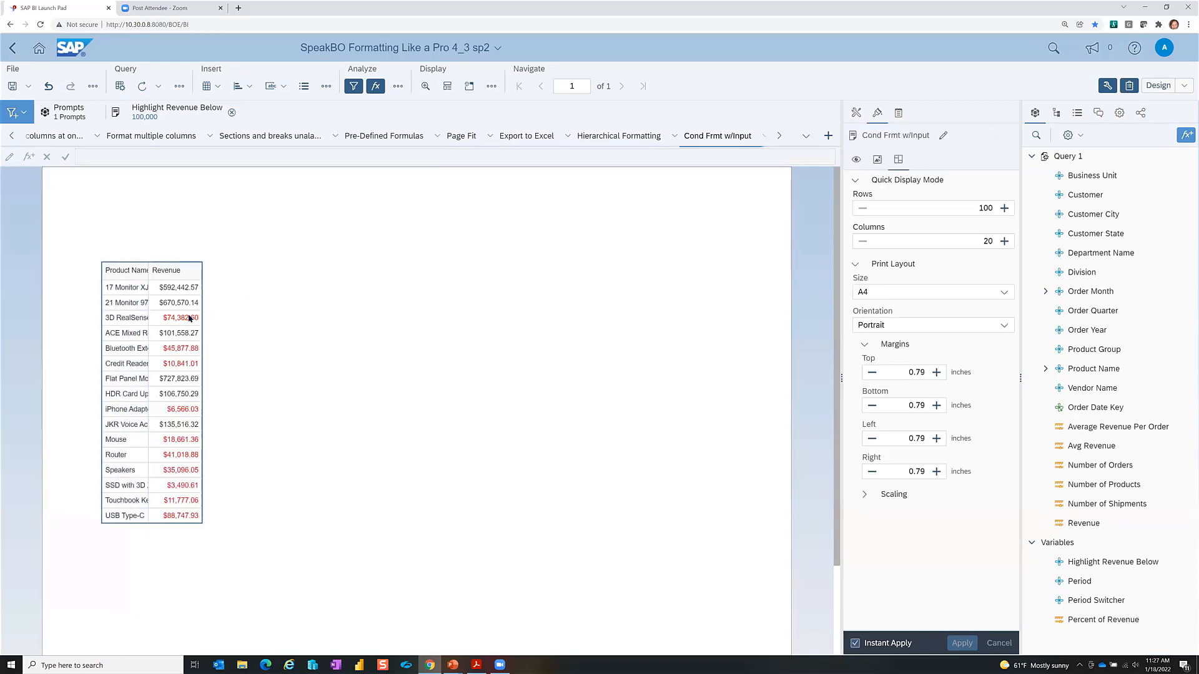
left_click(119, 320)
left_click(118, 320)
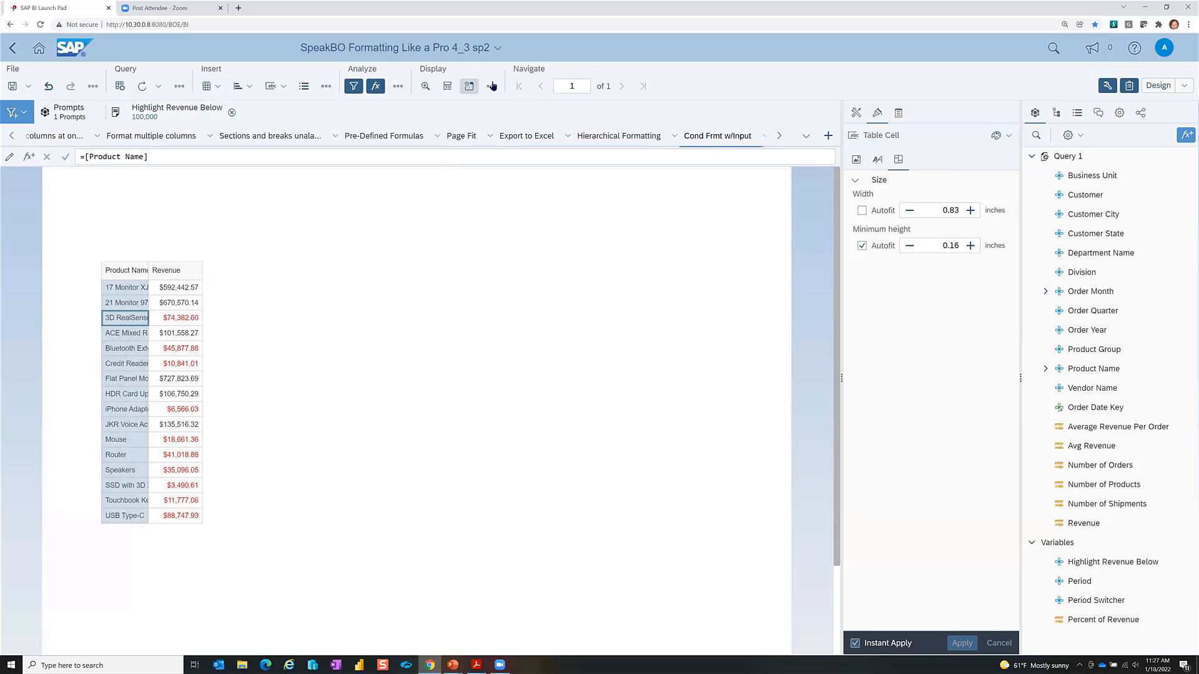
Step: Open the Low Revenue rule for editing, cancel without changes, and close the rules list
left_click(398, 86)
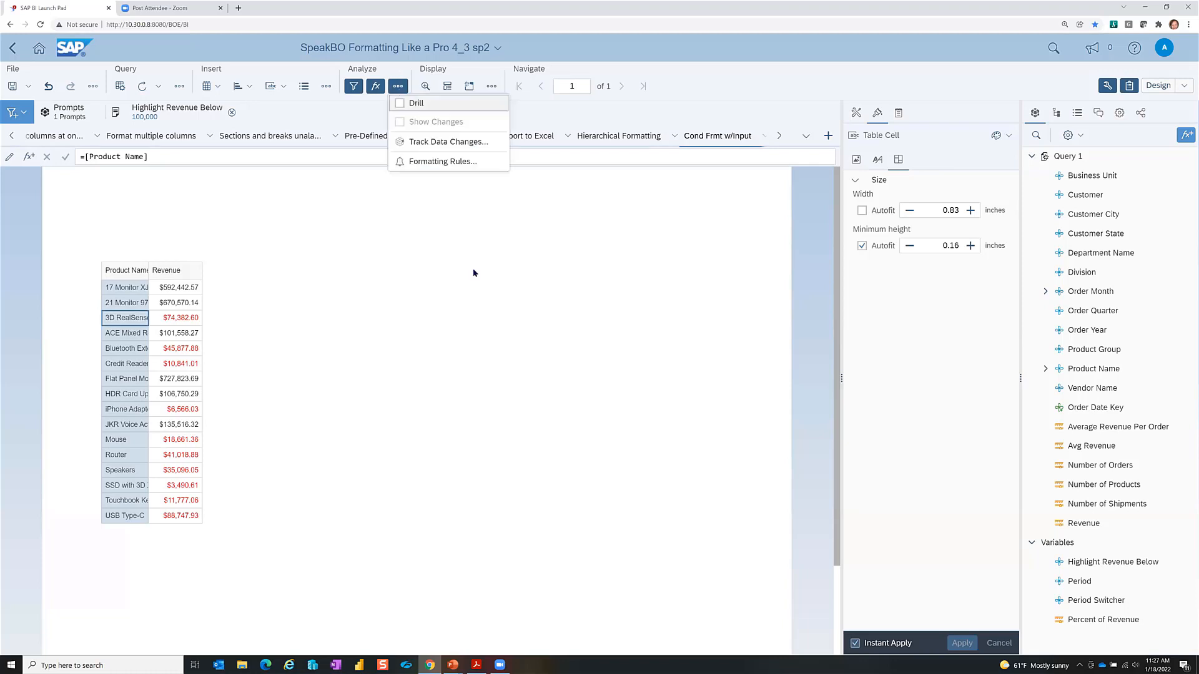
left_click(437, 162)
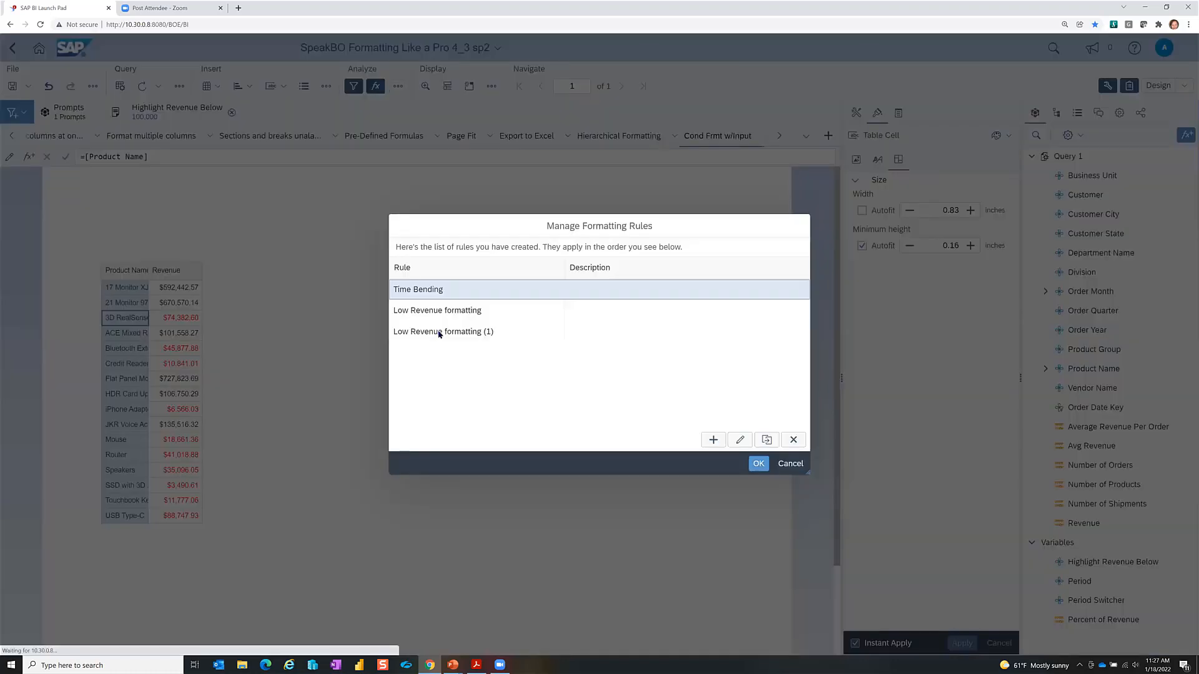
left_click(444, 310)
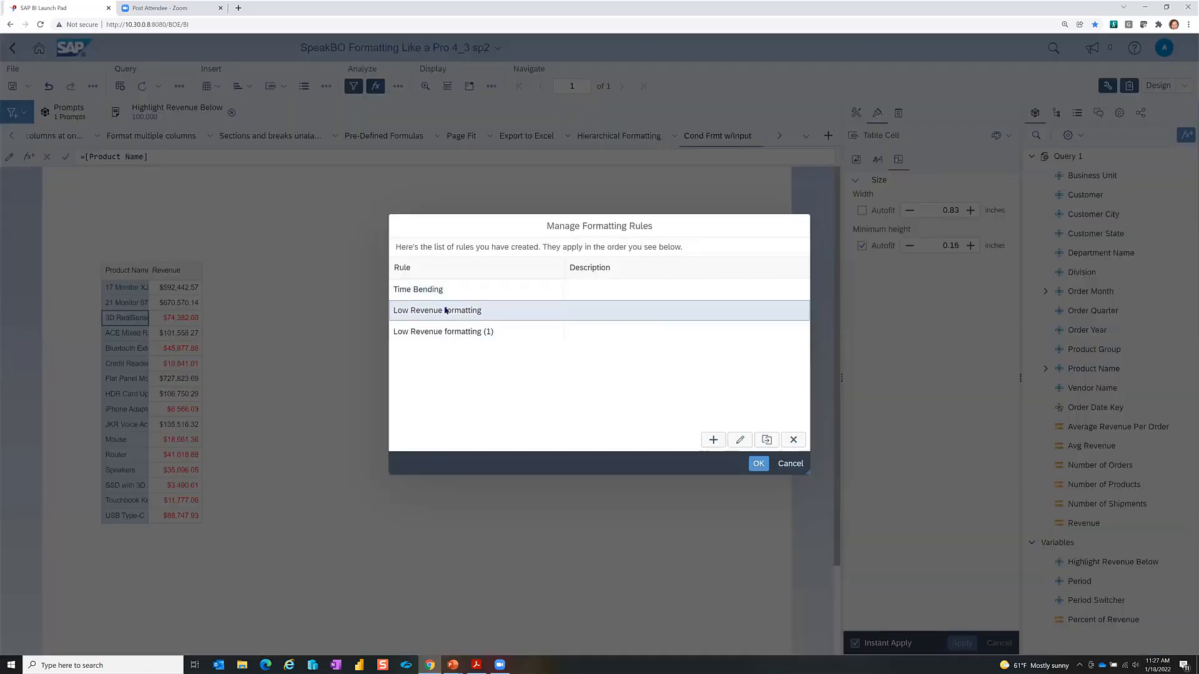
left_click(740, 441)
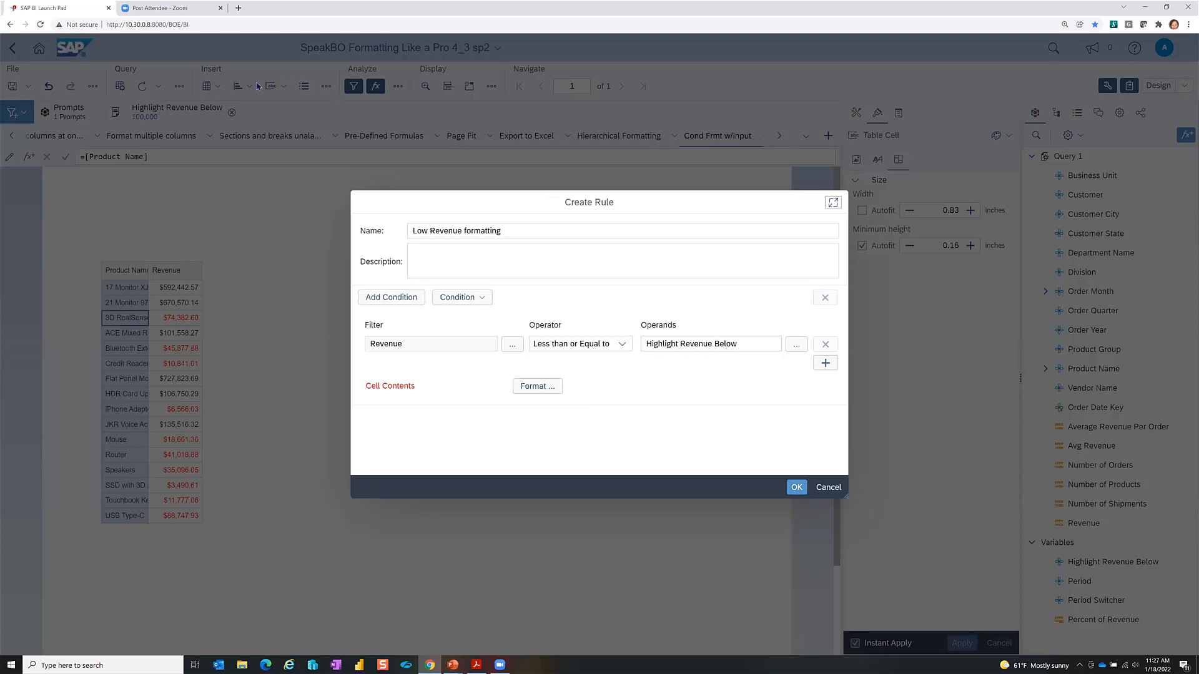
left_click(829, 492)
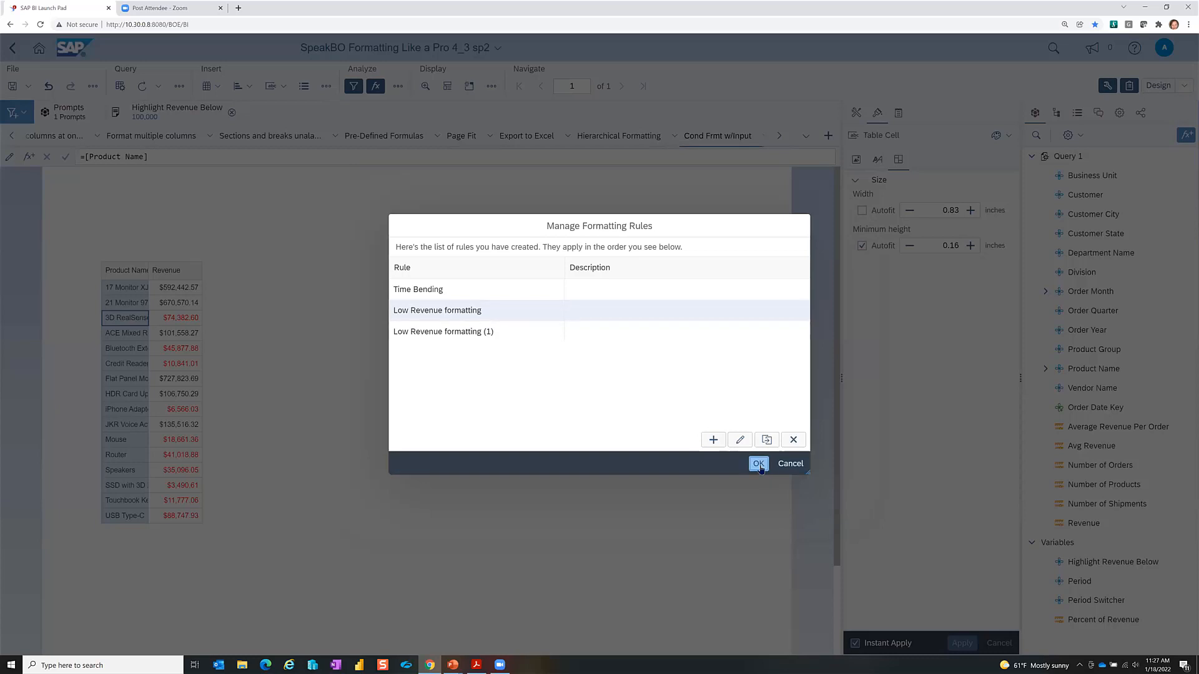
left_click(760, 467)
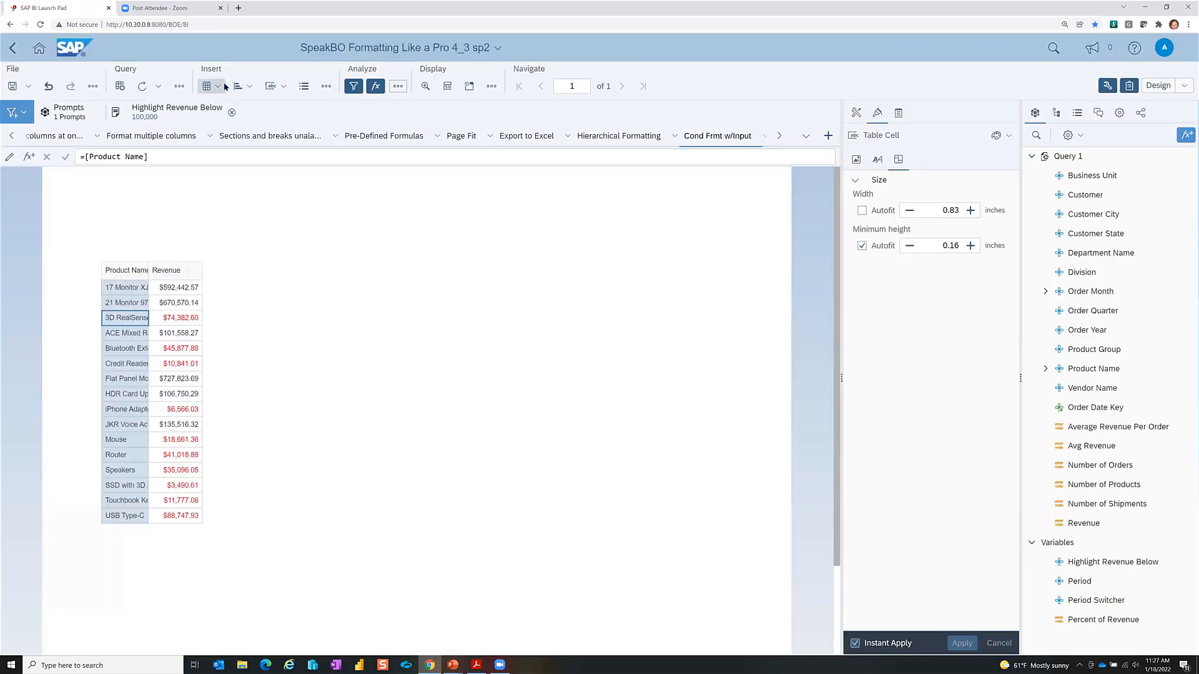
Step: On Export to Excel, select a Revenue cell and start a new formatting rule
left_click(522, 136)
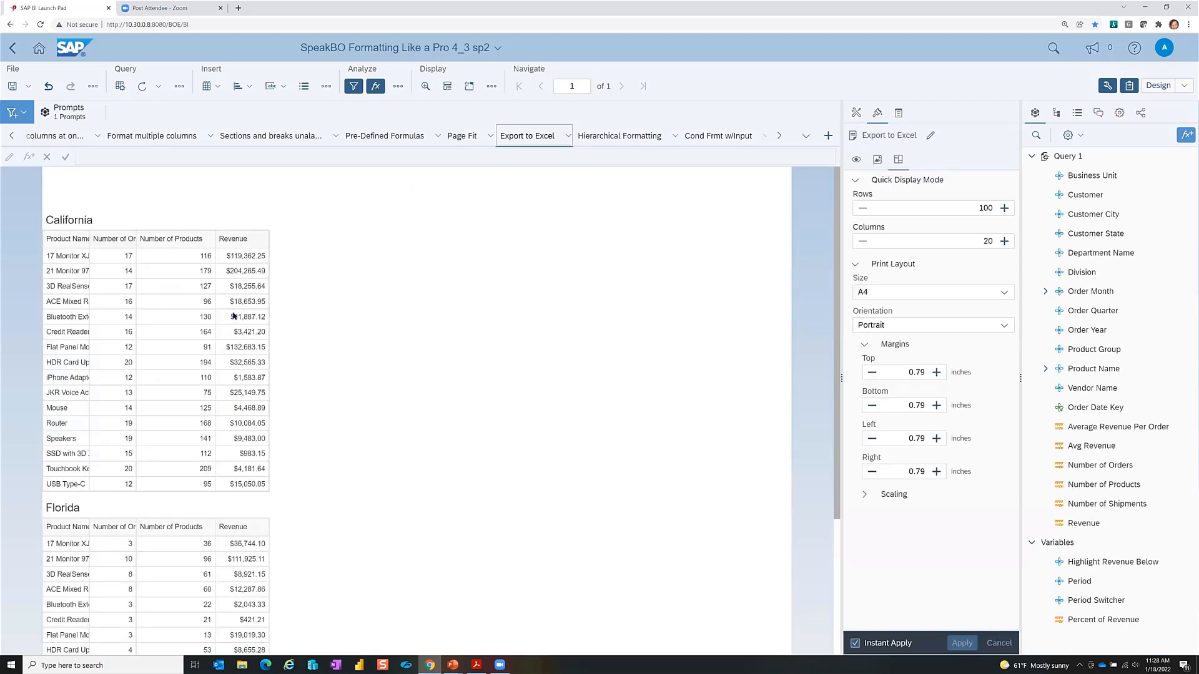
left_click(244, 304)
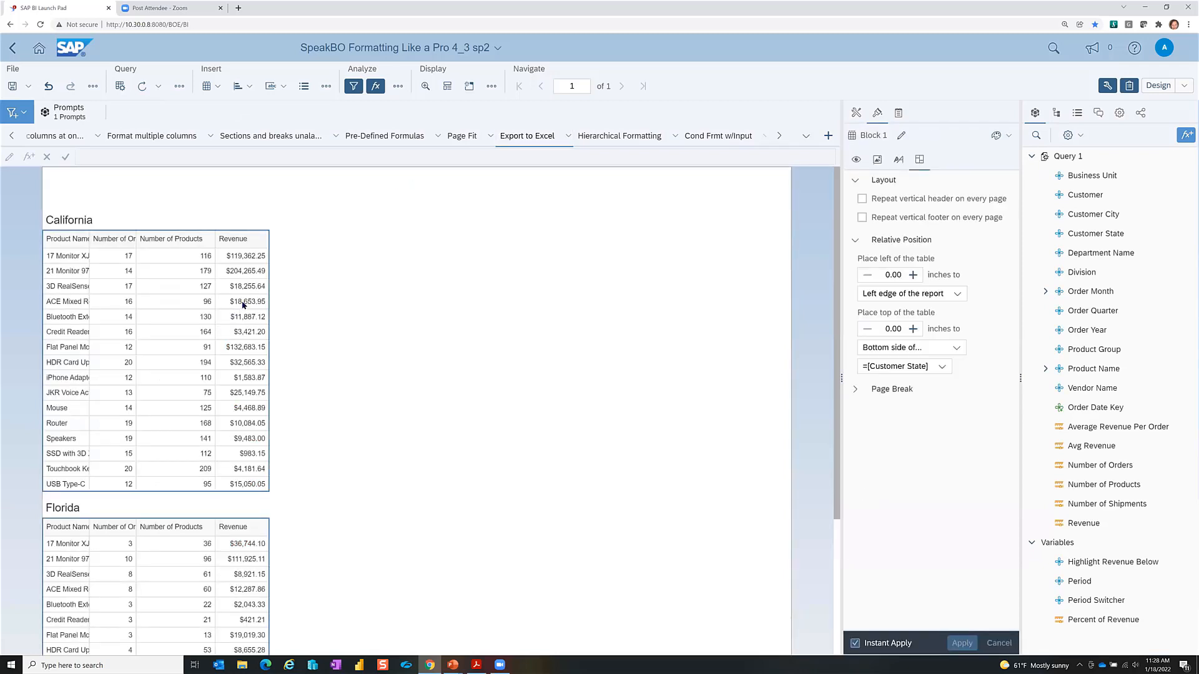
left_click(398, 86)
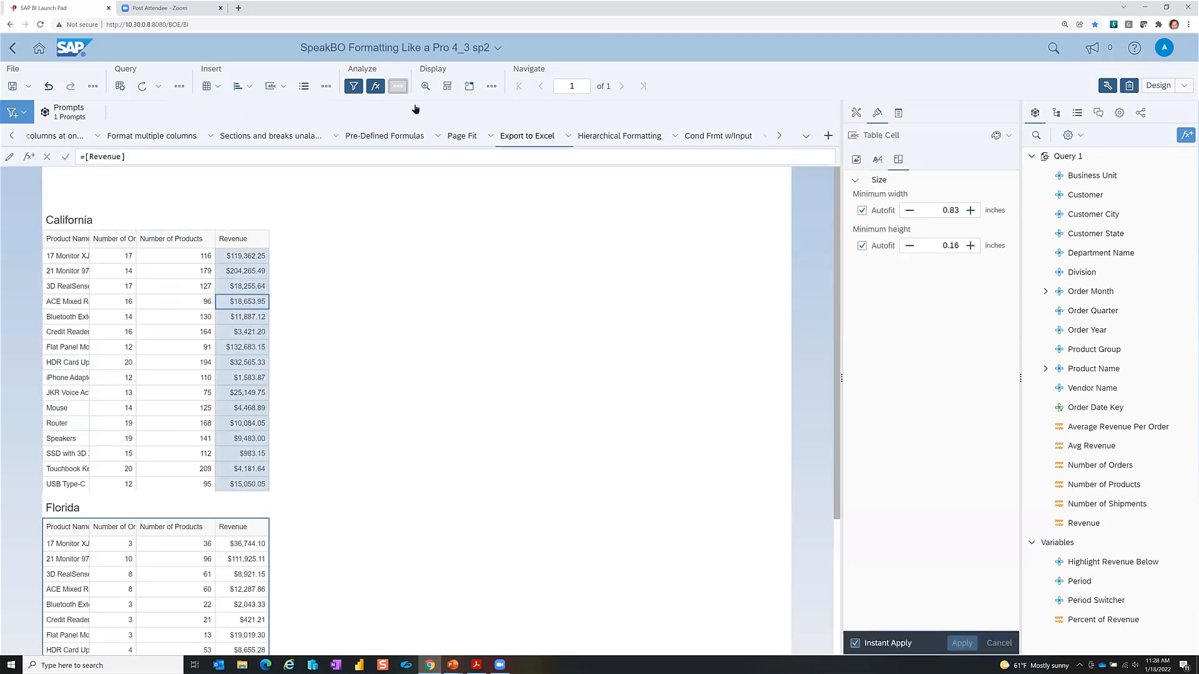
left_click(421, 161)
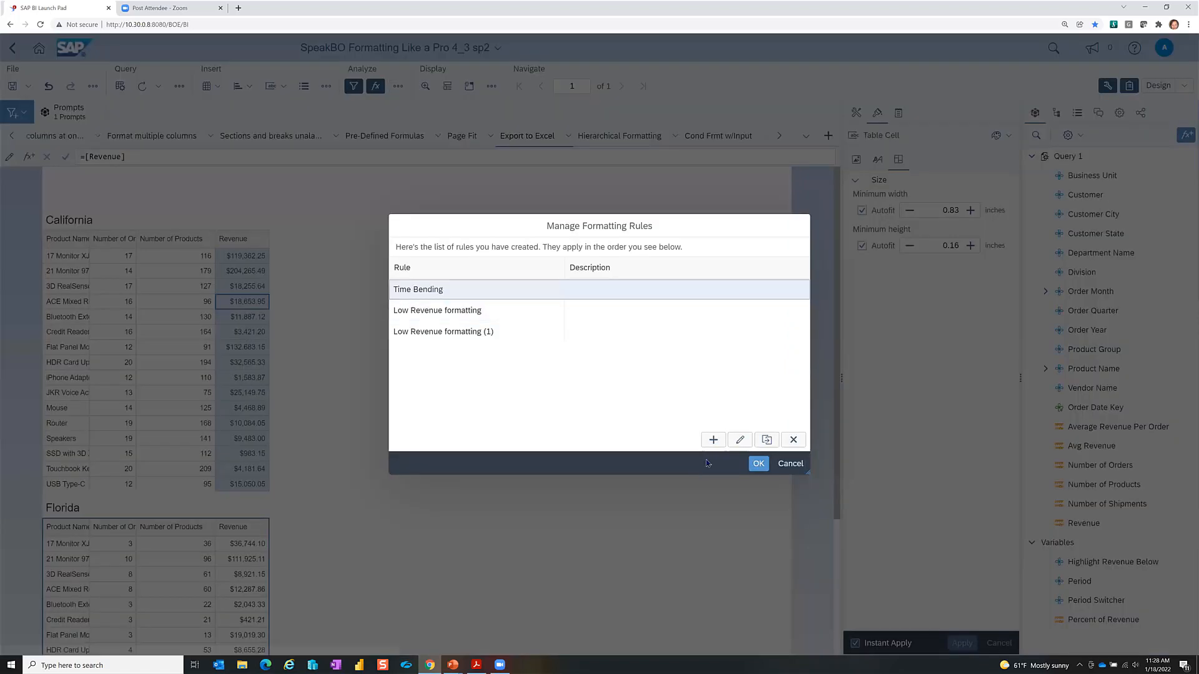
left_click(713, 441)
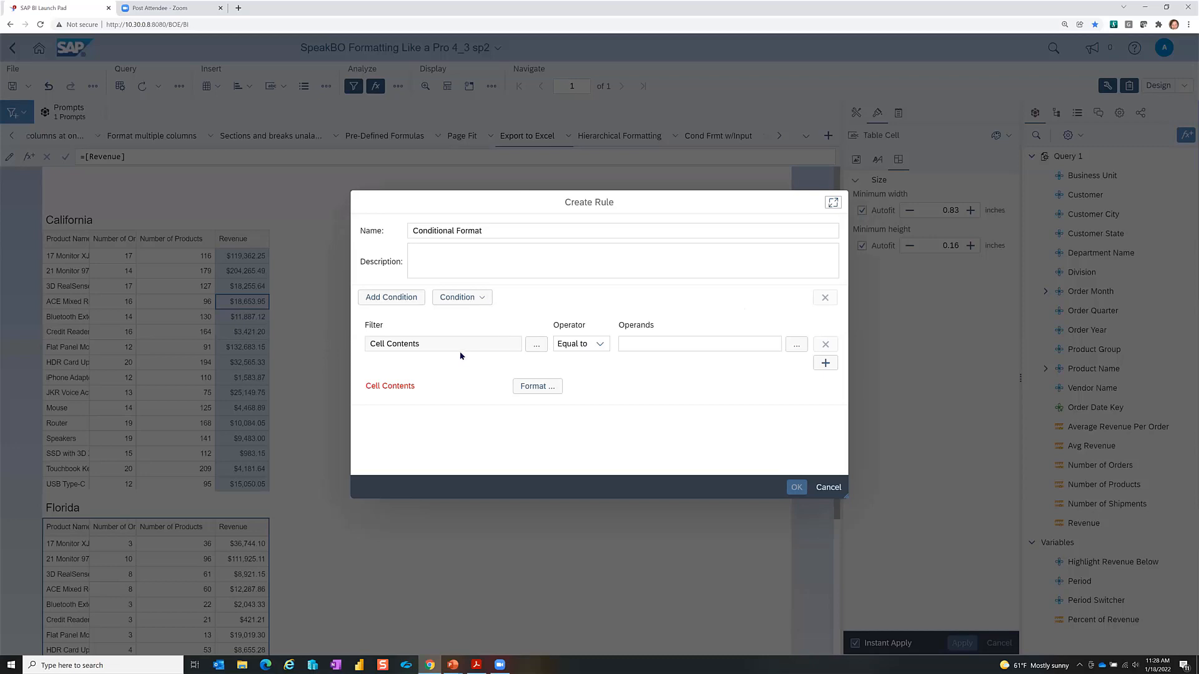
Step: Set the rule's condition to Revenue Greater than 100000
triple_click(415, 344)
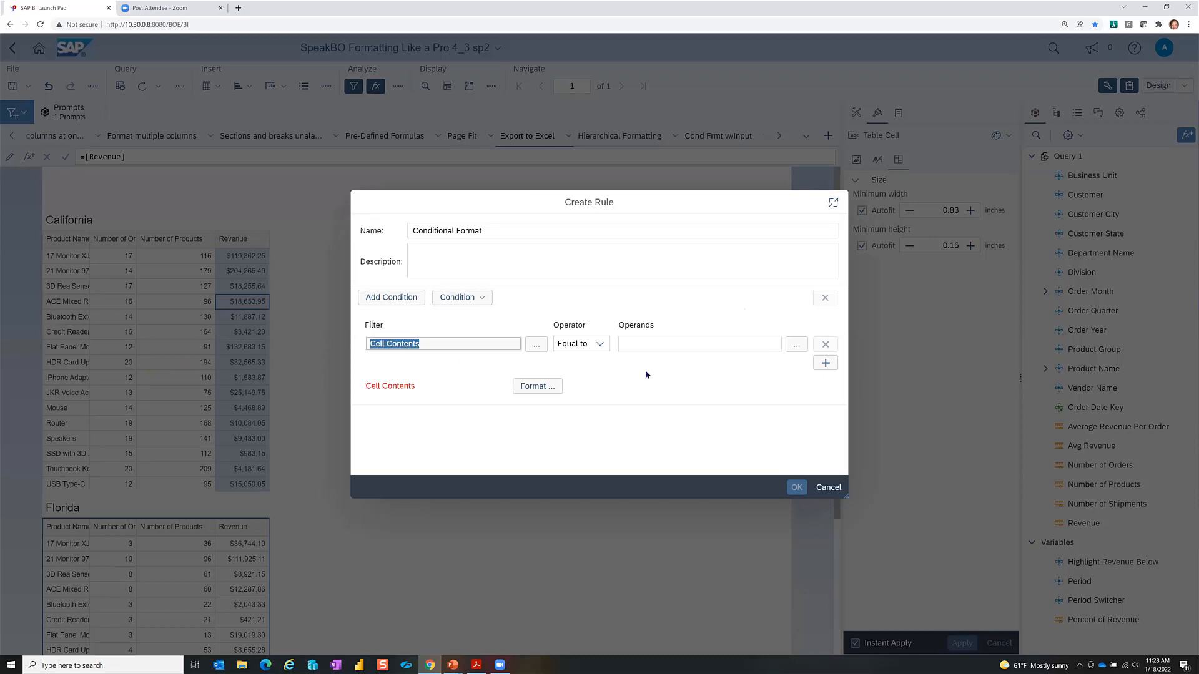
left_click(536, 344)
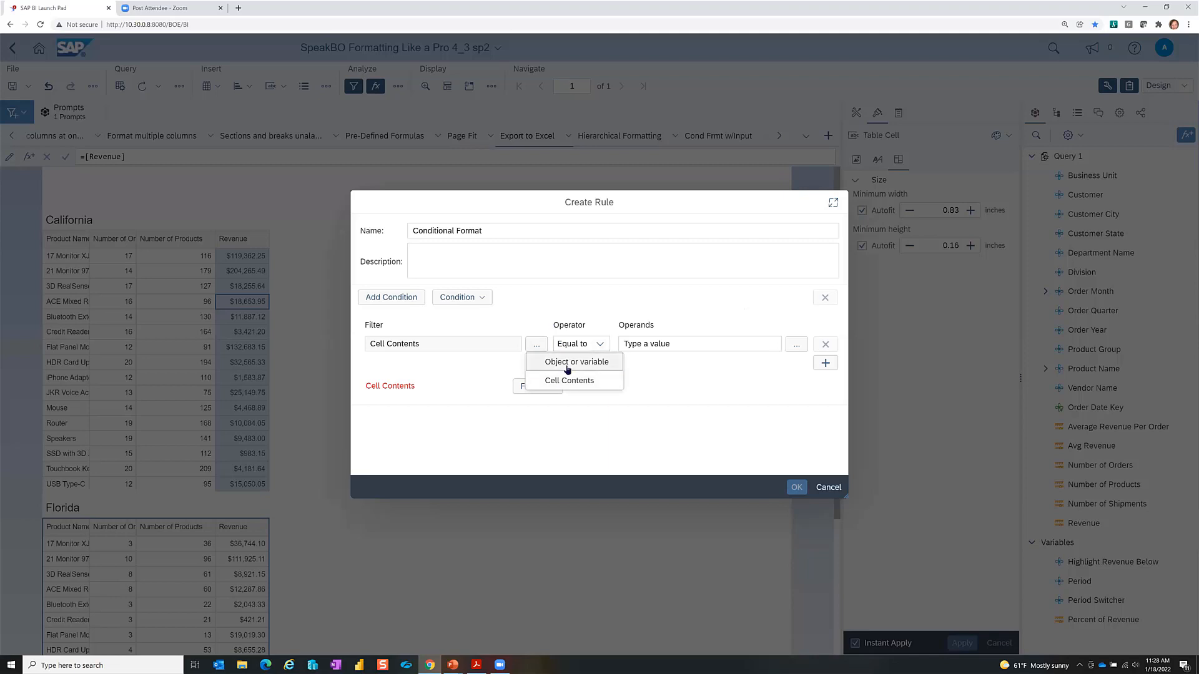
left_click(572, 362)
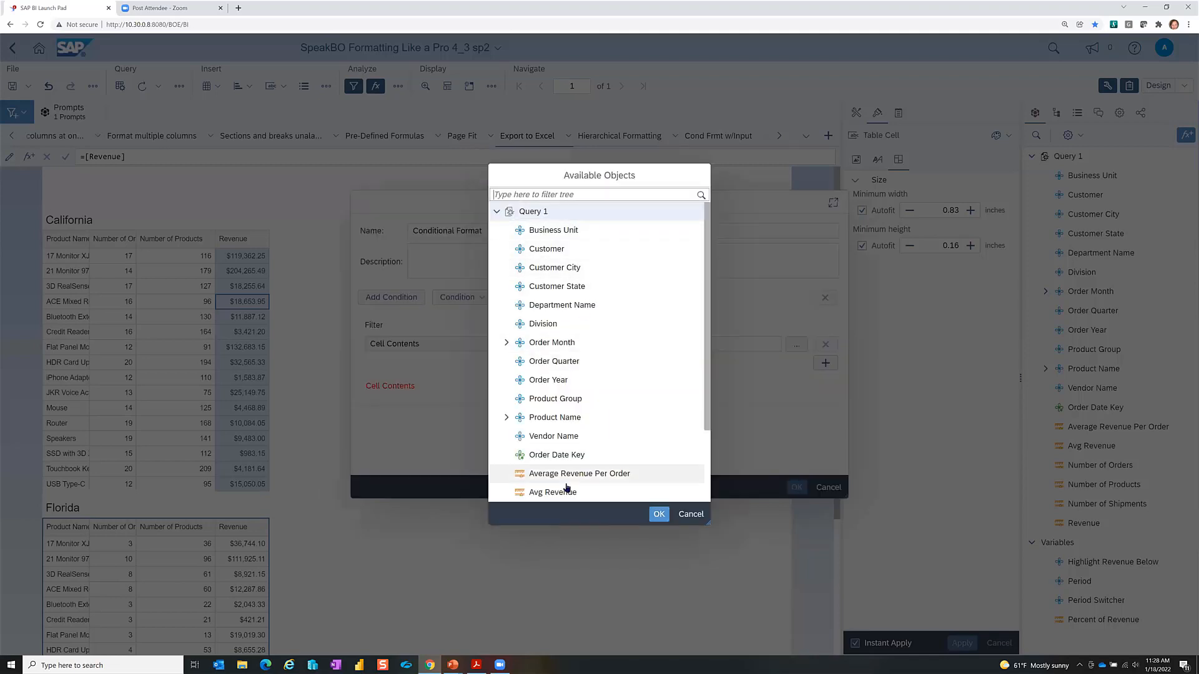
scroll(524, 450, "down", 2)
left_click(536, 473)
left_click(657, 514)
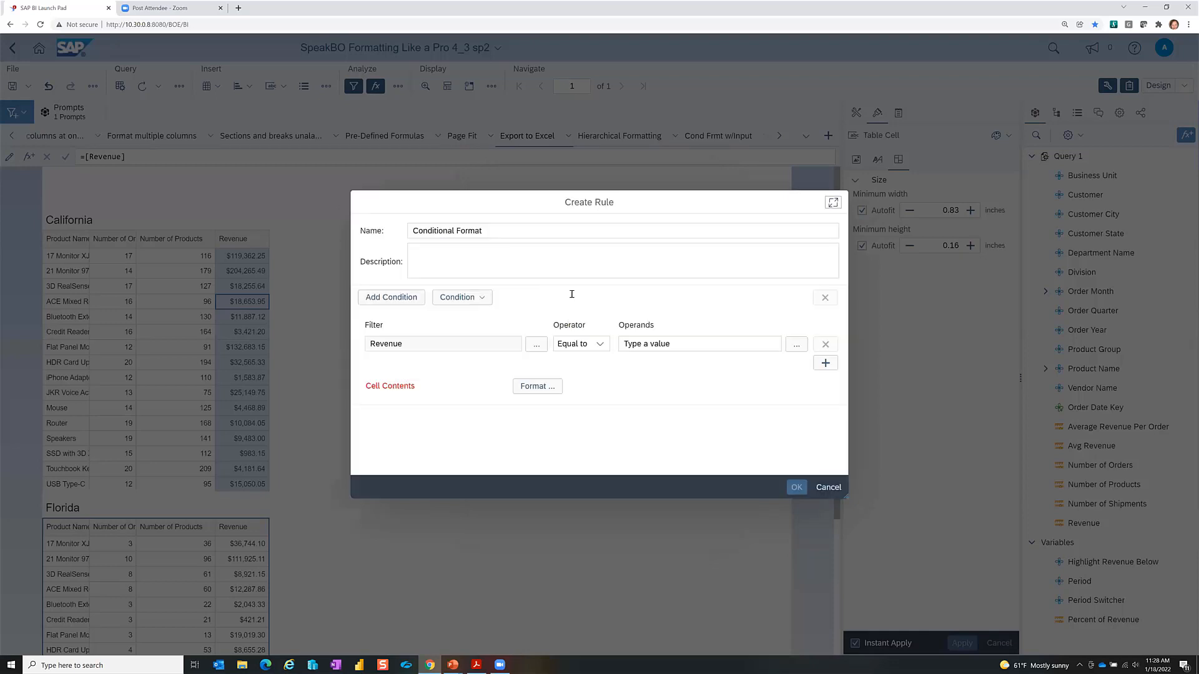
left_click(598, 344)
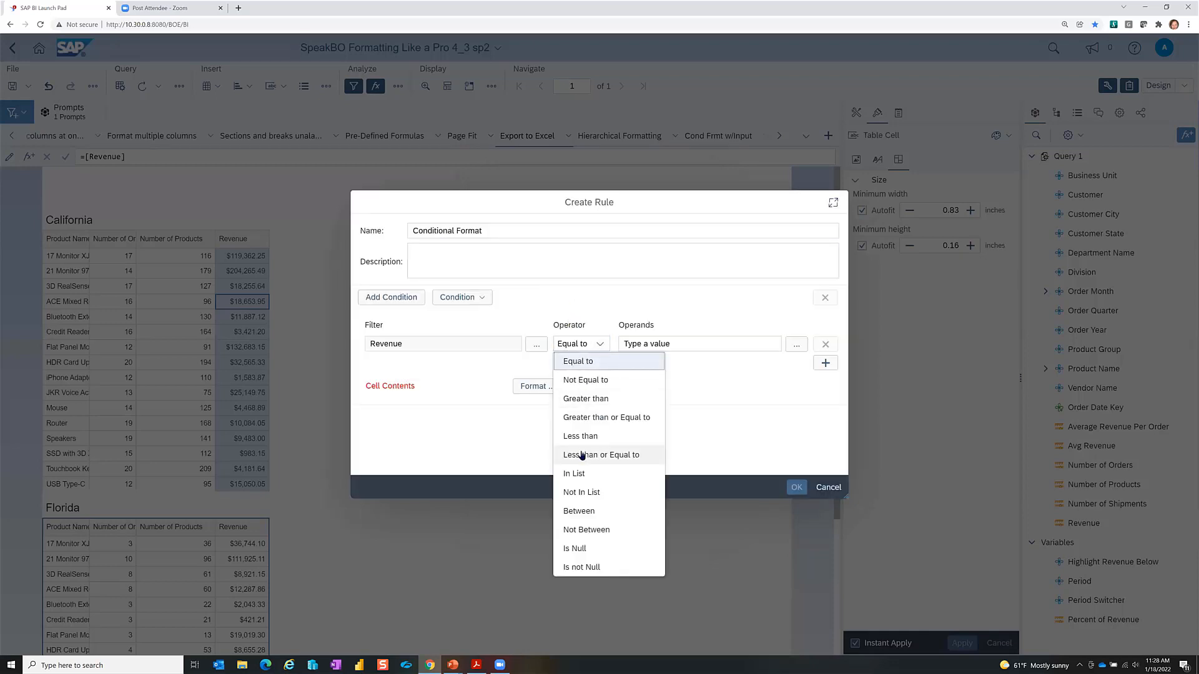
left_click(613, 393)
left_click(706, 344)
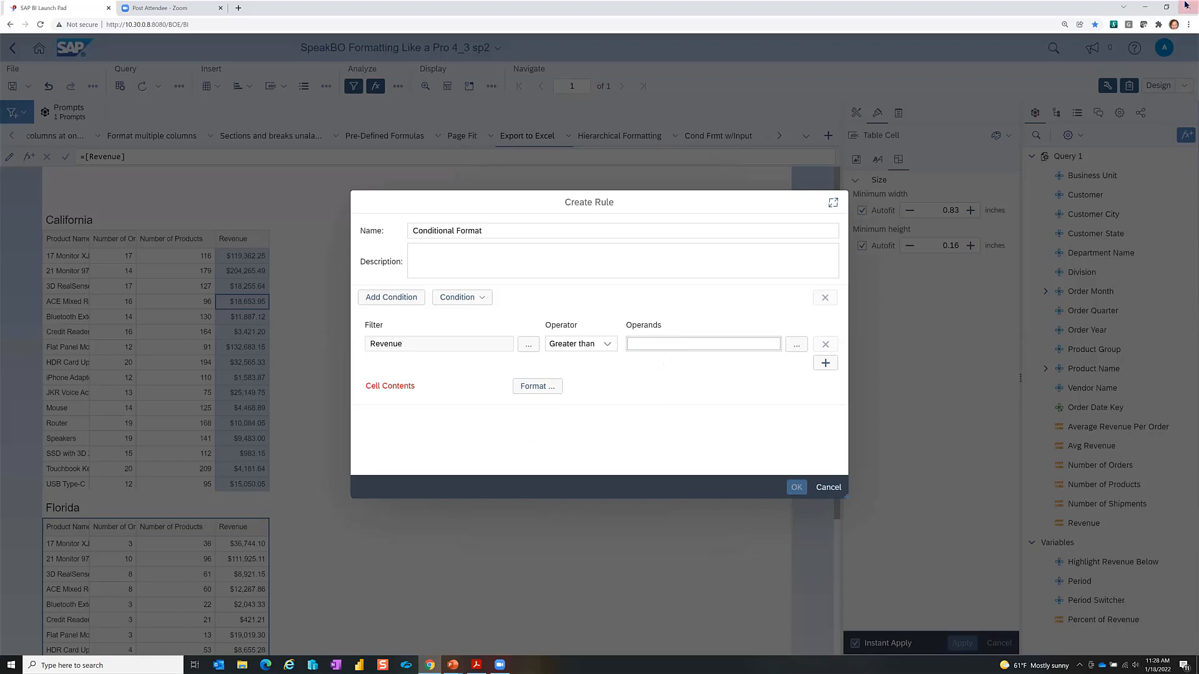
type("100000")
Step: Format the matching cells with dark green text
left_click(548, 390)
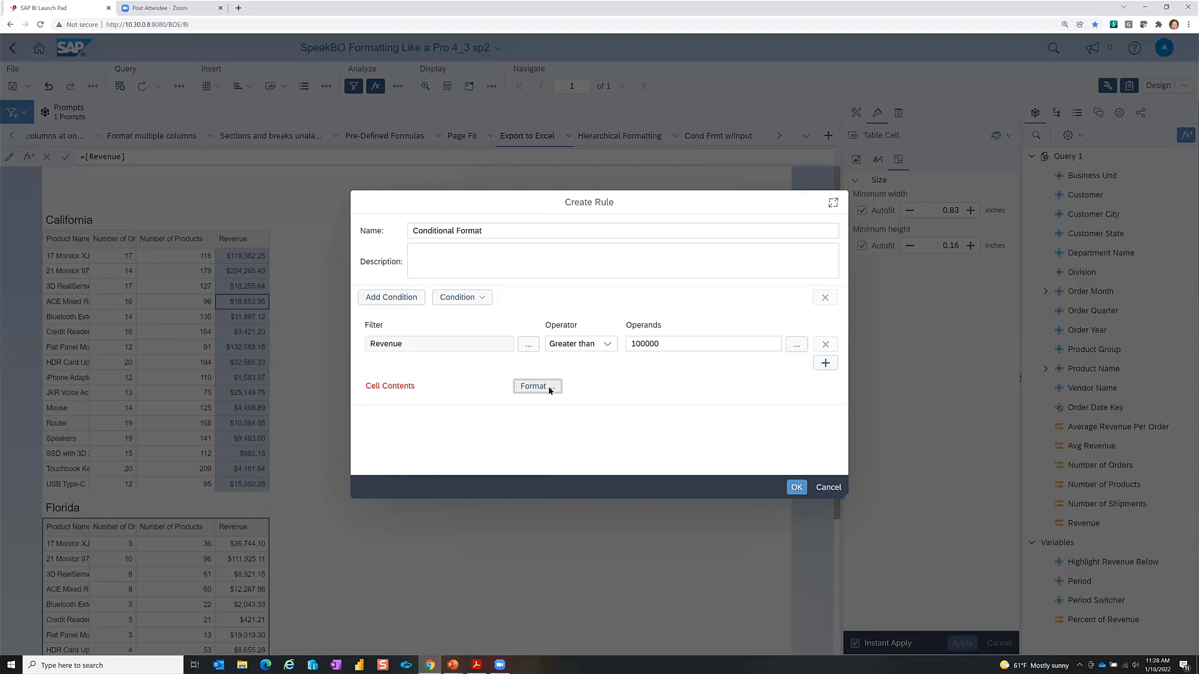
left_click(393, 200)
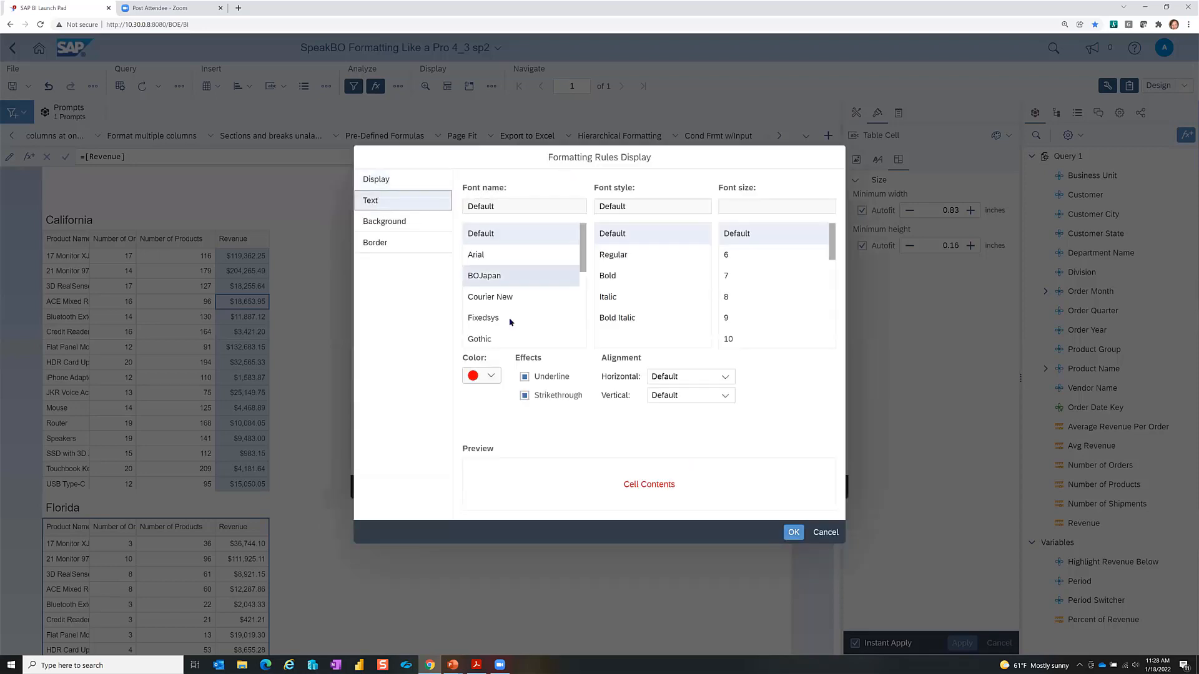
left_click(488, 378)
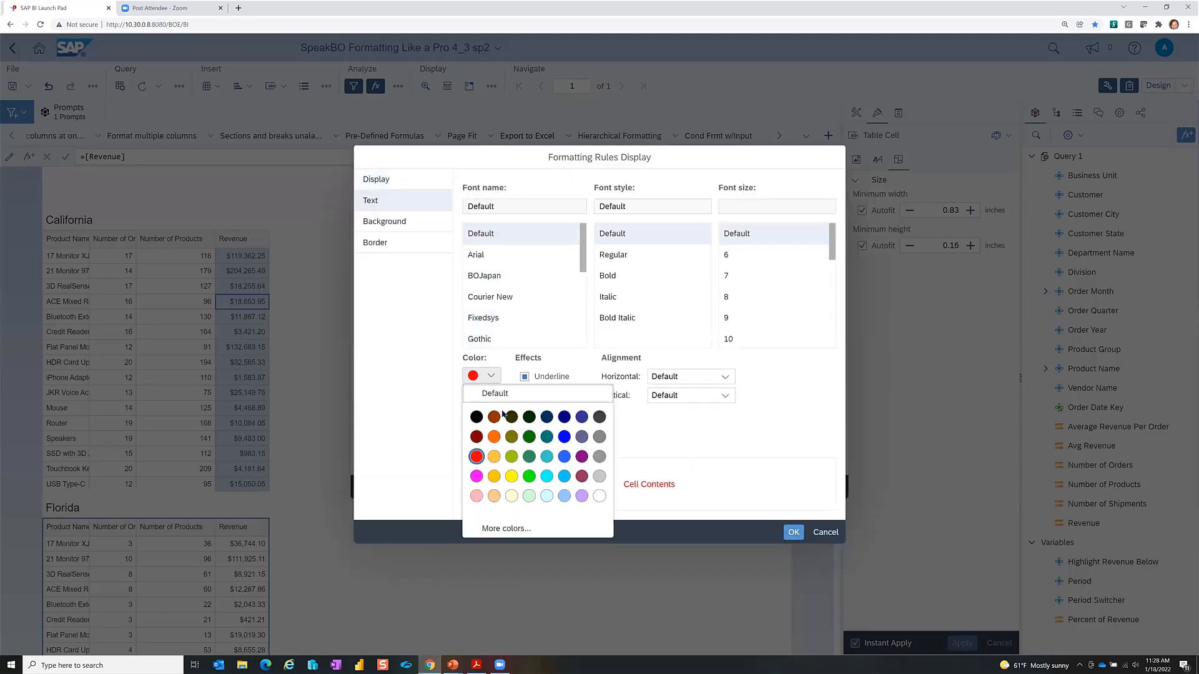
left_click(530, 439)
left_click(793, 532)
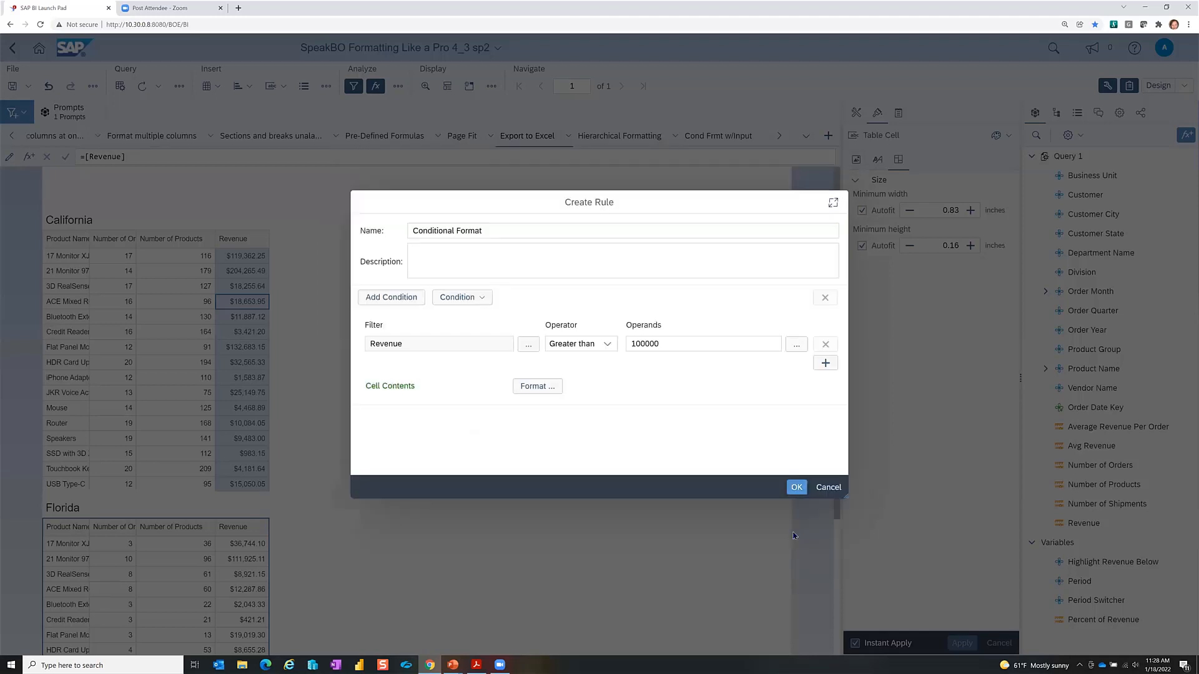
Step: Name the rule High Rev, save it, and close the rules list
left_click(800, 496)
left_click_drag(488, 229, 63, 171)
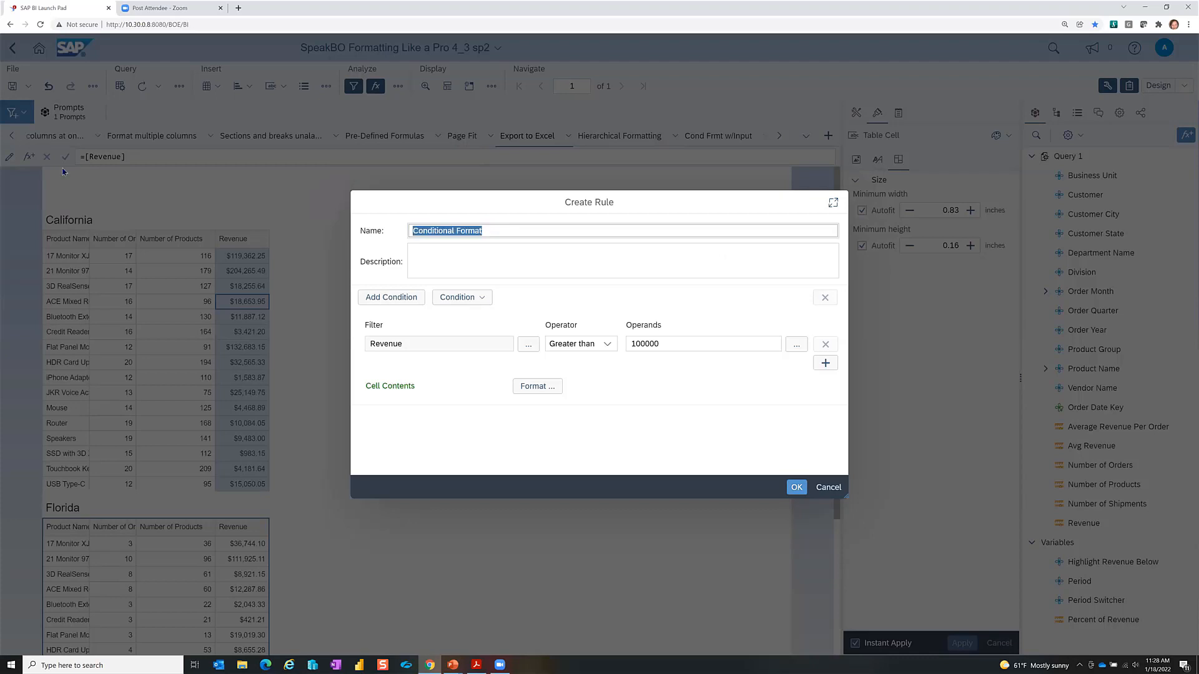
type("High Rev")
key("Return")
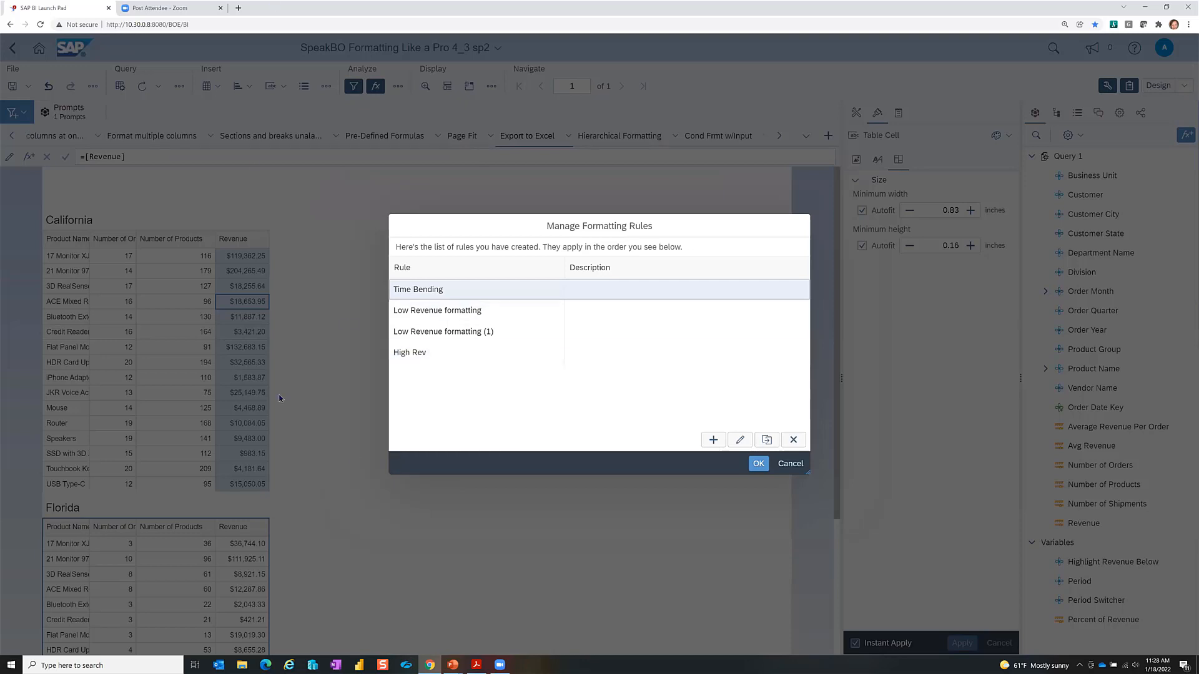
left_click(420, 351)
left_click(753, 463)
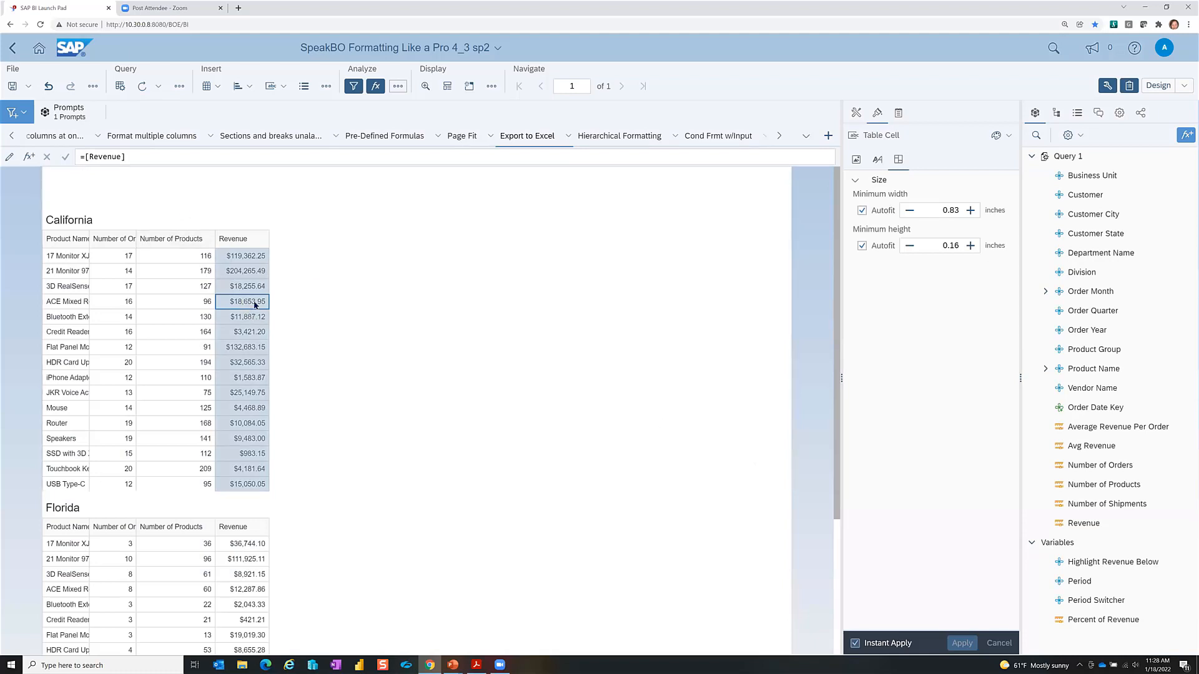
Step: Open Formatting Rules, select the High Rev rule, and close the list
left_click(399, 89)
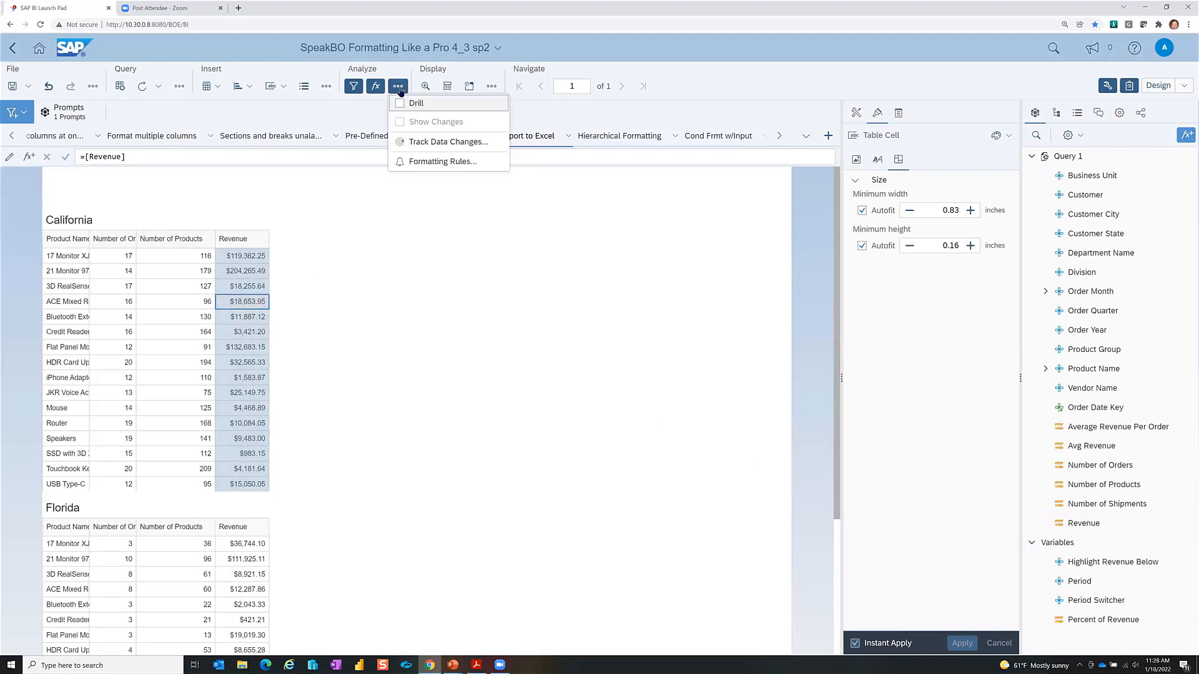
left_click(442, 164)
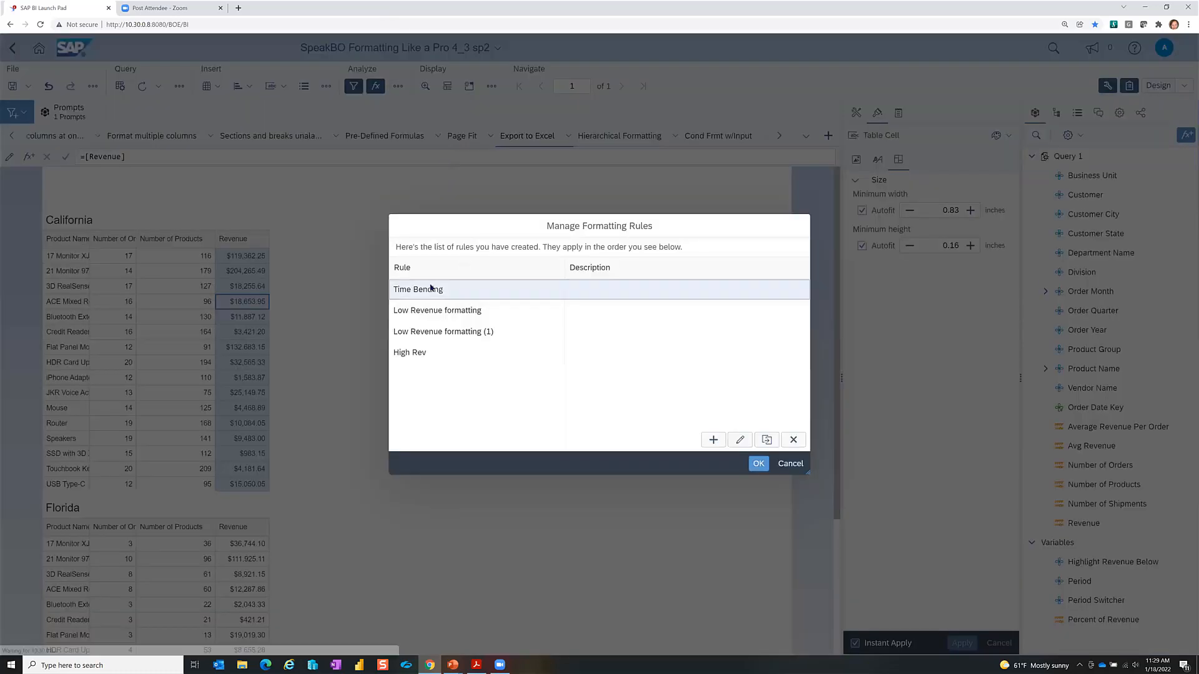
left_click(402, 353)
left_click(758, 463)
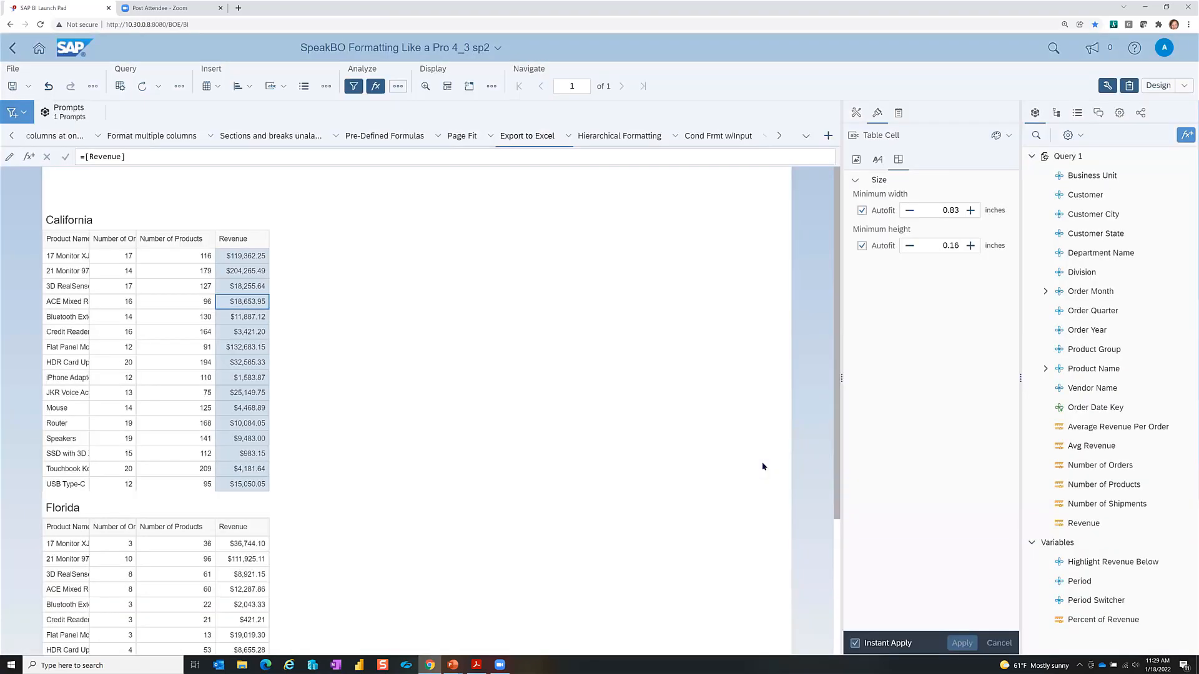
Step: With Number of Products and Number of Orders selected, review High Rev, then reopen Formatting Rules
left_click(187, 302, "ctrl")
left_click(113, 302, "ctrl")
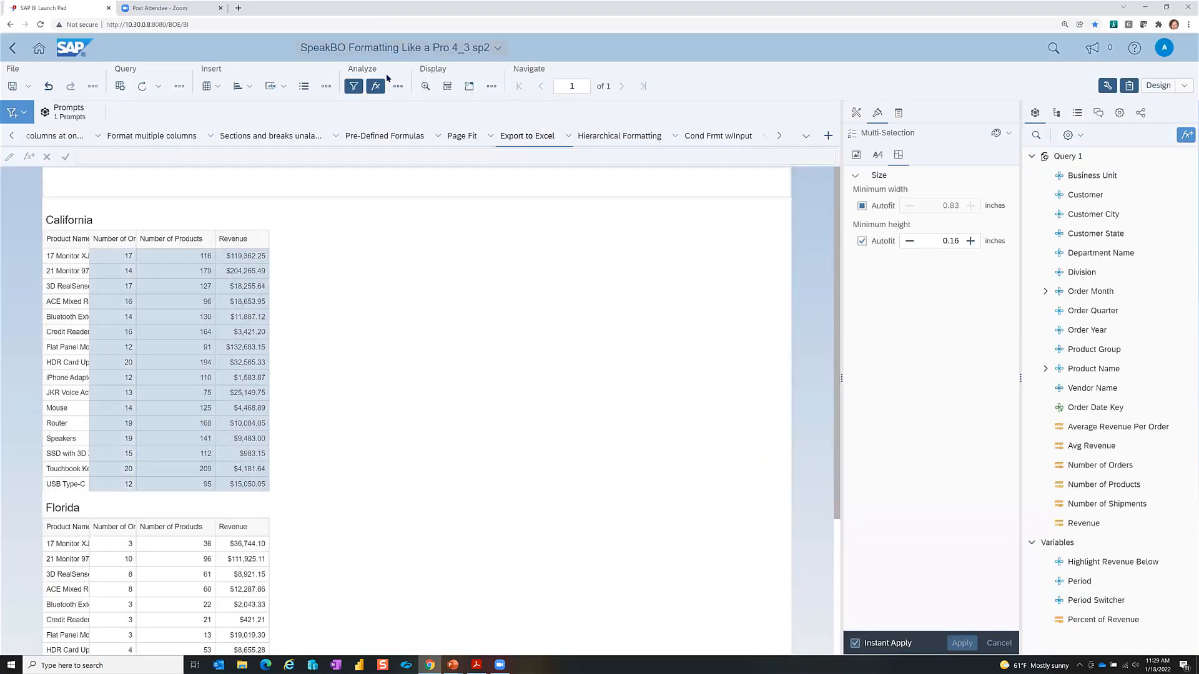
left_click(398, 86)
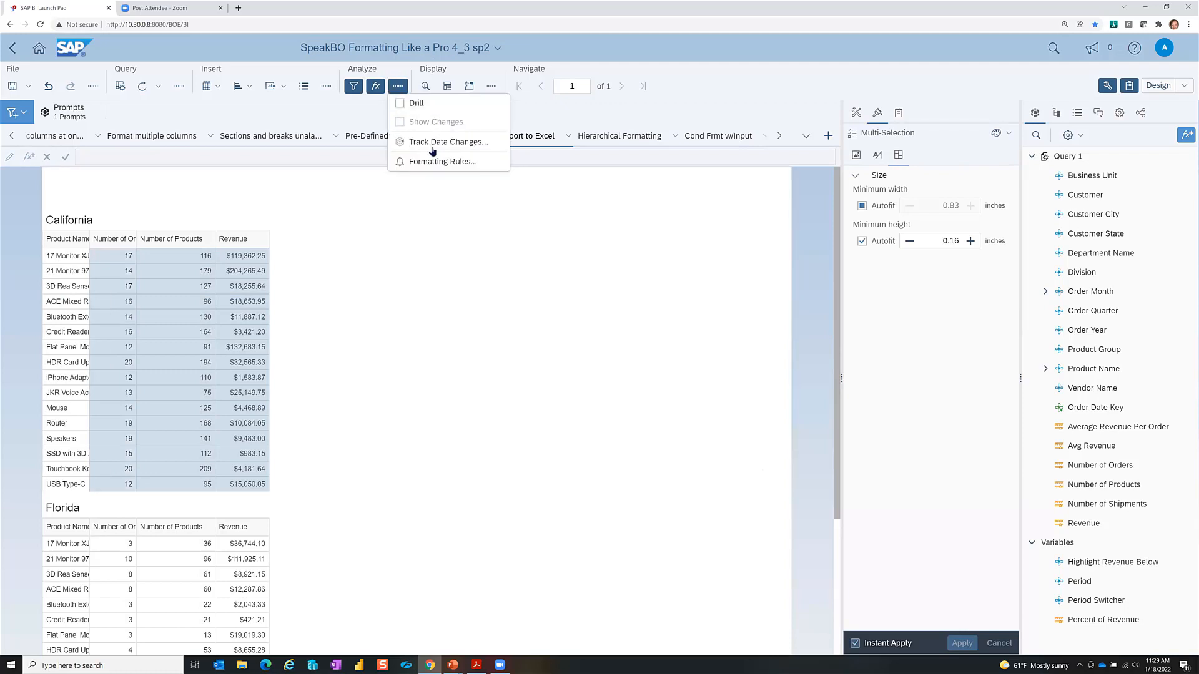
left_click(421, 161)
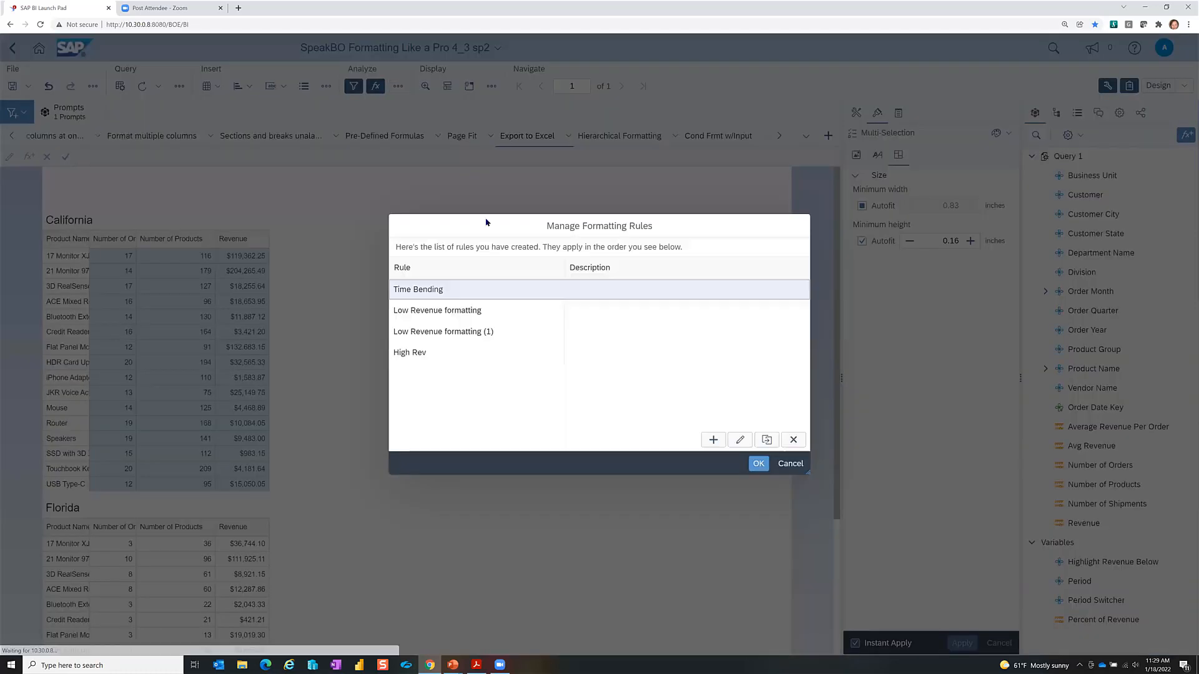
left_click(404, 354)
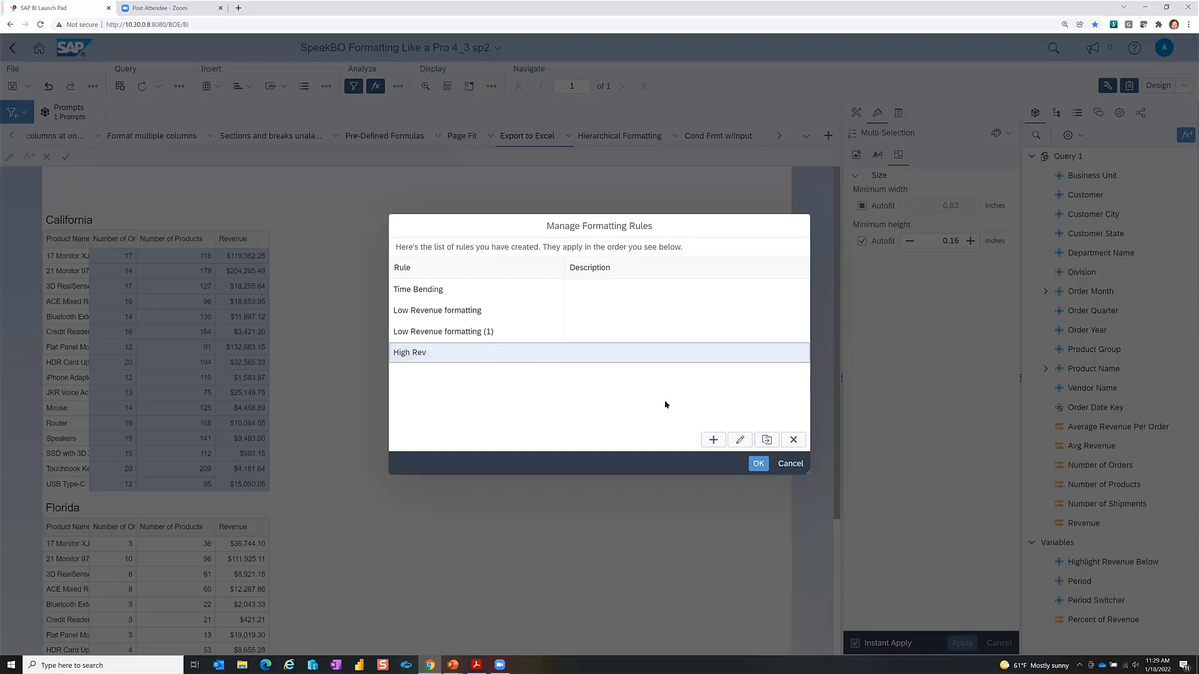
left_click(758, 464)
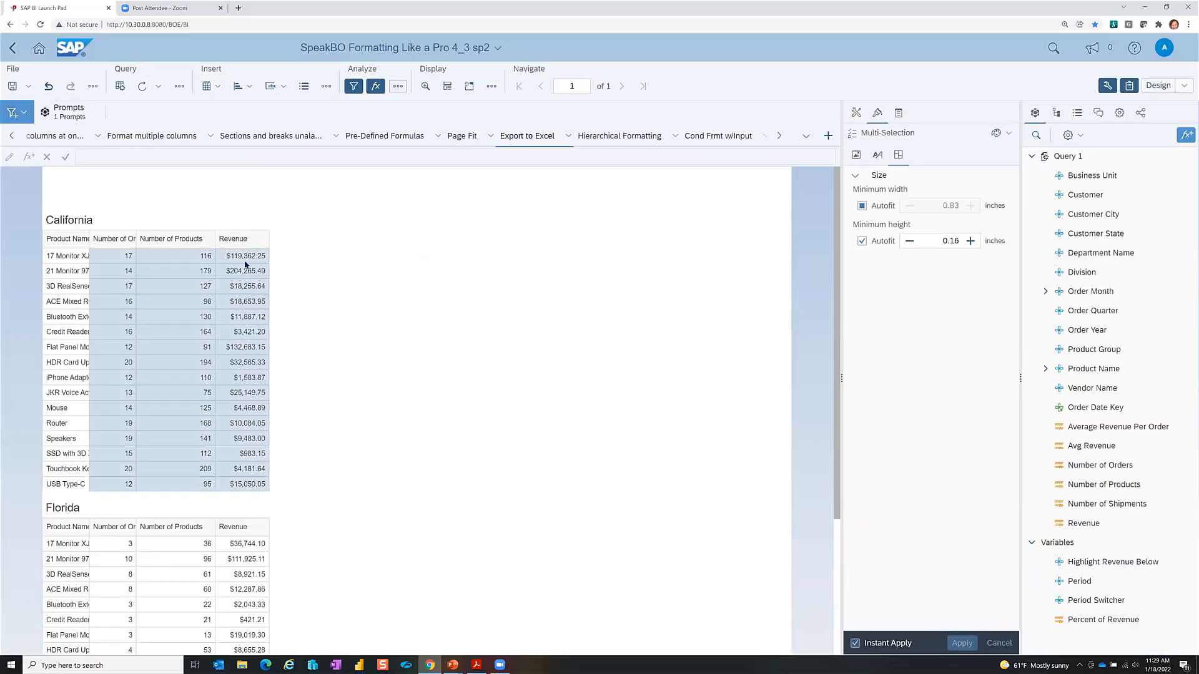
left_click(403, 87)
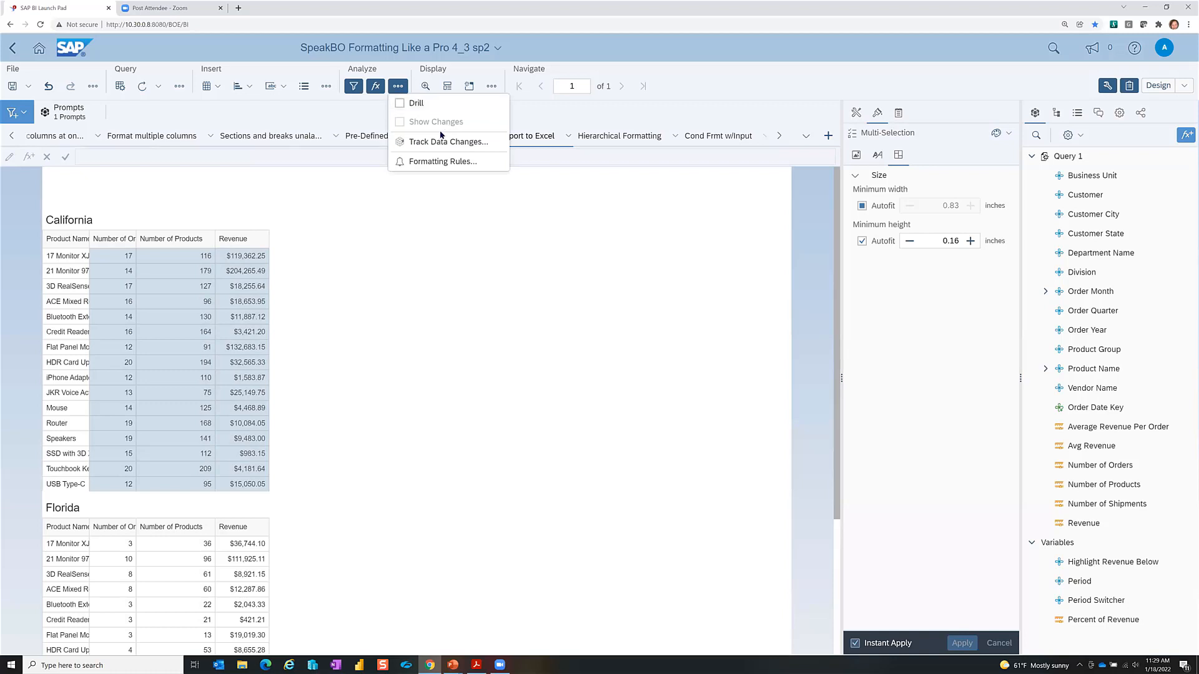
left_click(421, 159)
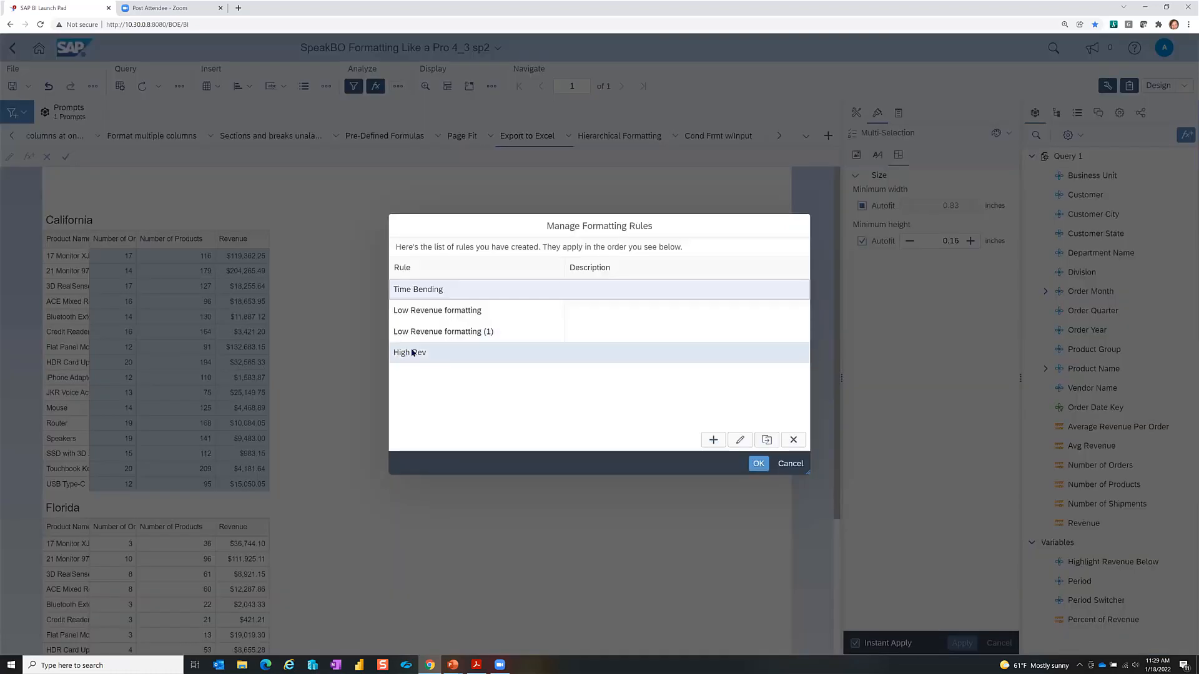
Step: Delete the Low Revenue formatting (1), Low Revenue formatting and Time Bending rules
left_click(532, 333)
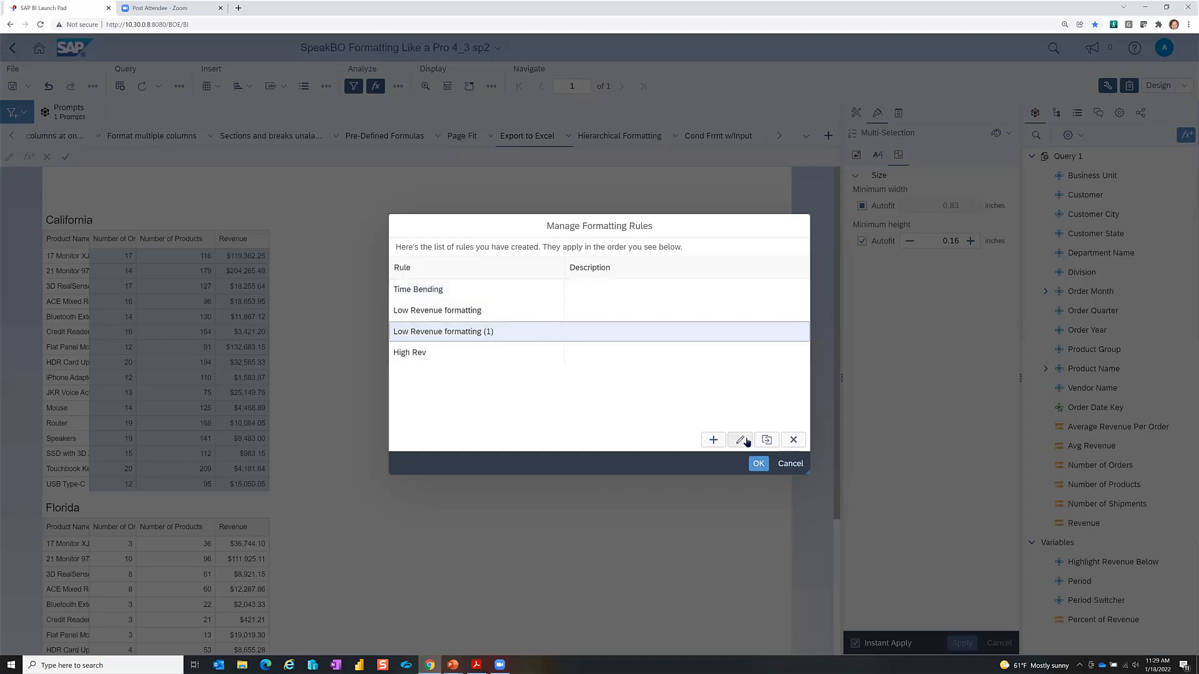
left_click(792, 441)
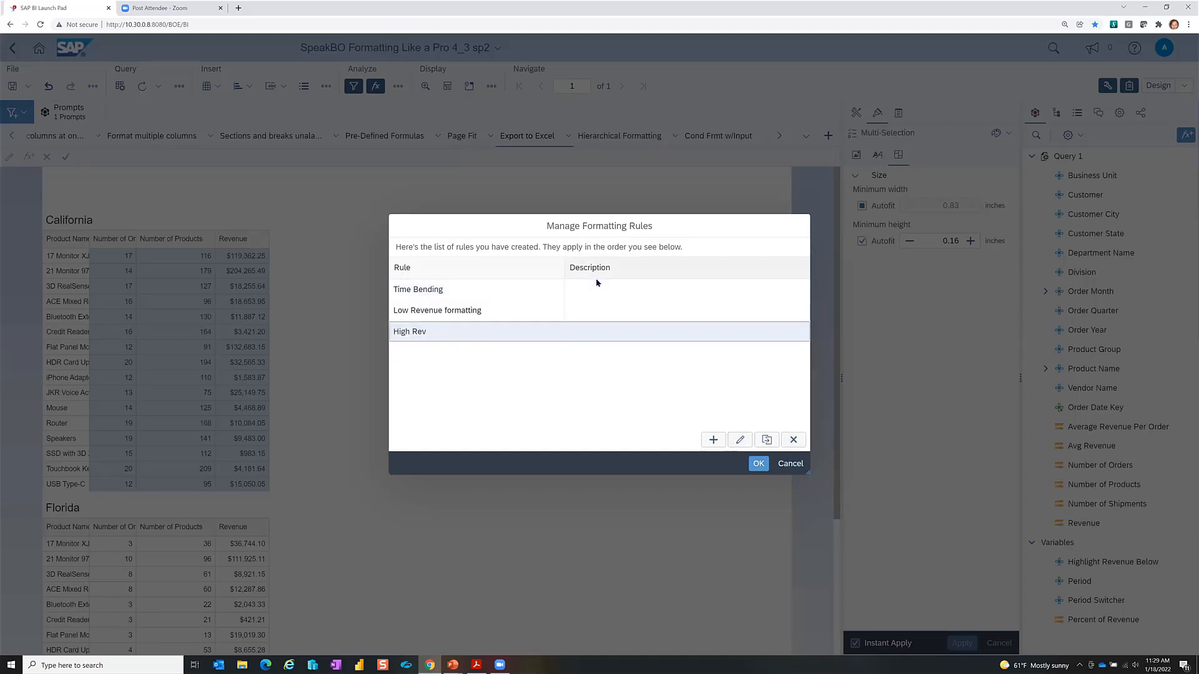
left_click(598, 311)
left_click(793, 439)
left_click(593, 293)
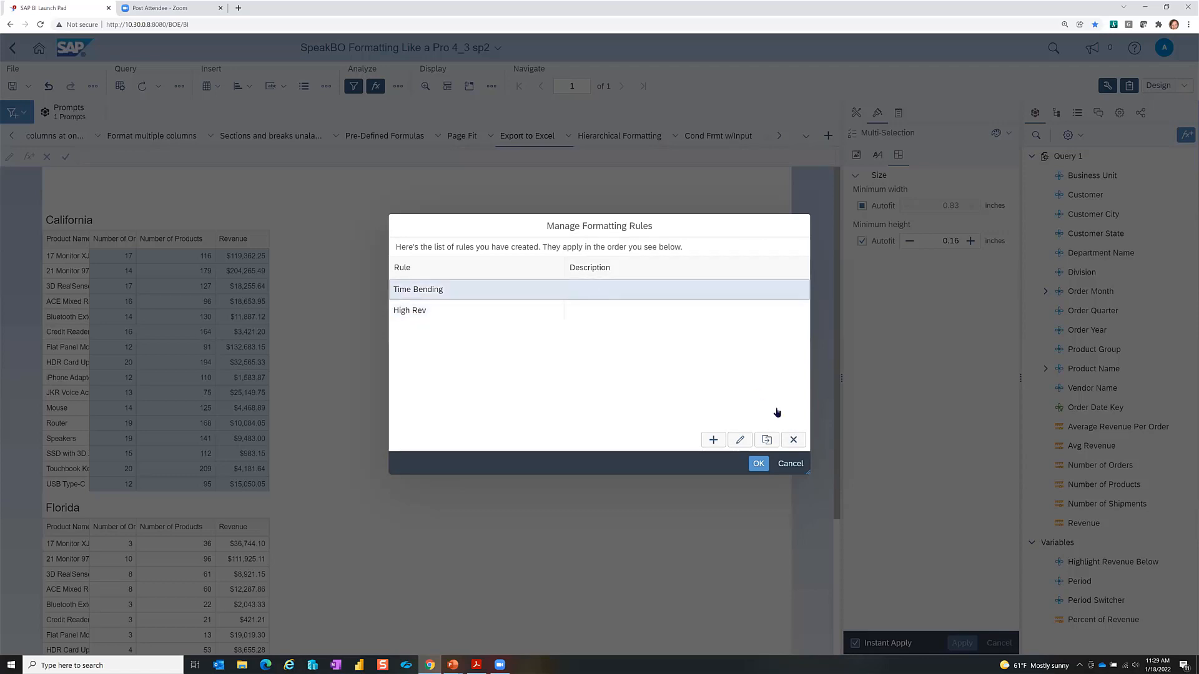
left_click(794, 441)
left_click(757, 464)
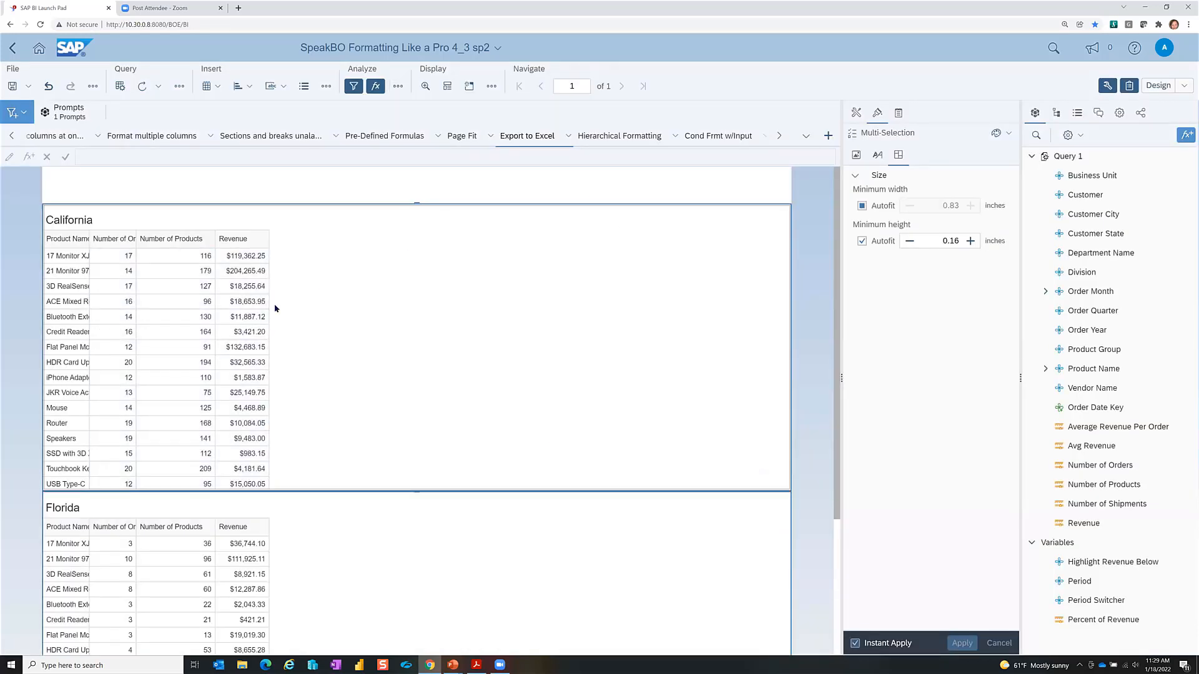
Step: With the Revenue column selected, confirm High Rev still highlights Revenue greater than 100000
left_click(234, 336)
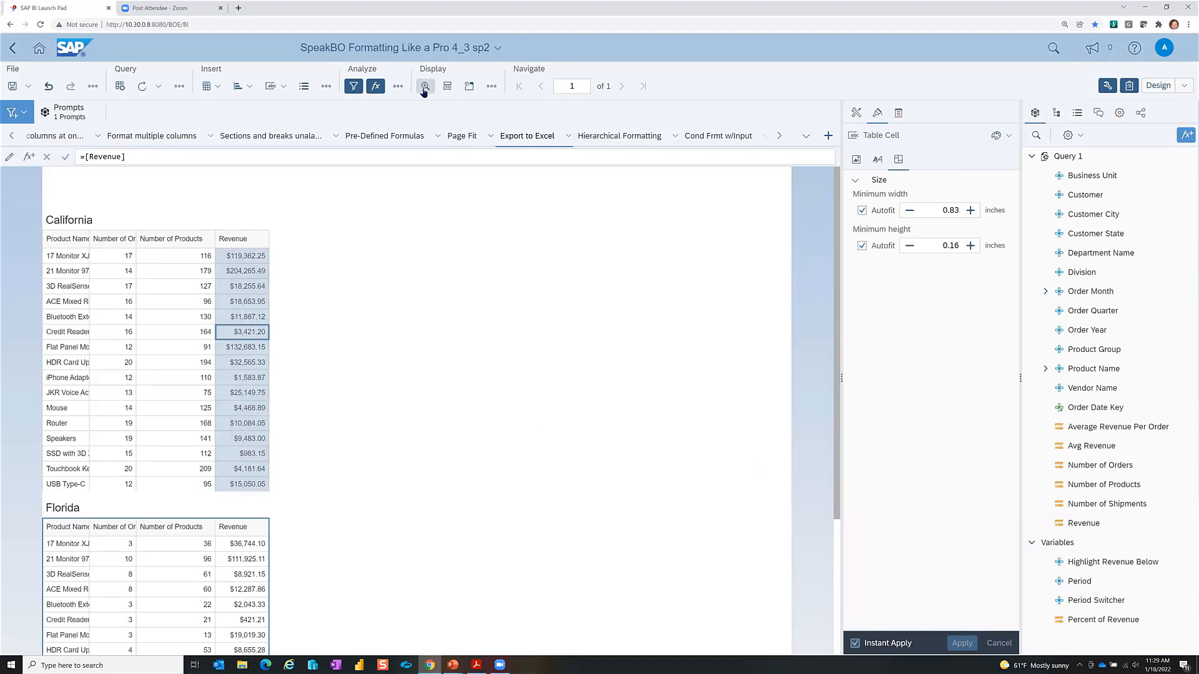
left_click(396, 87)
left_click(454, 161)
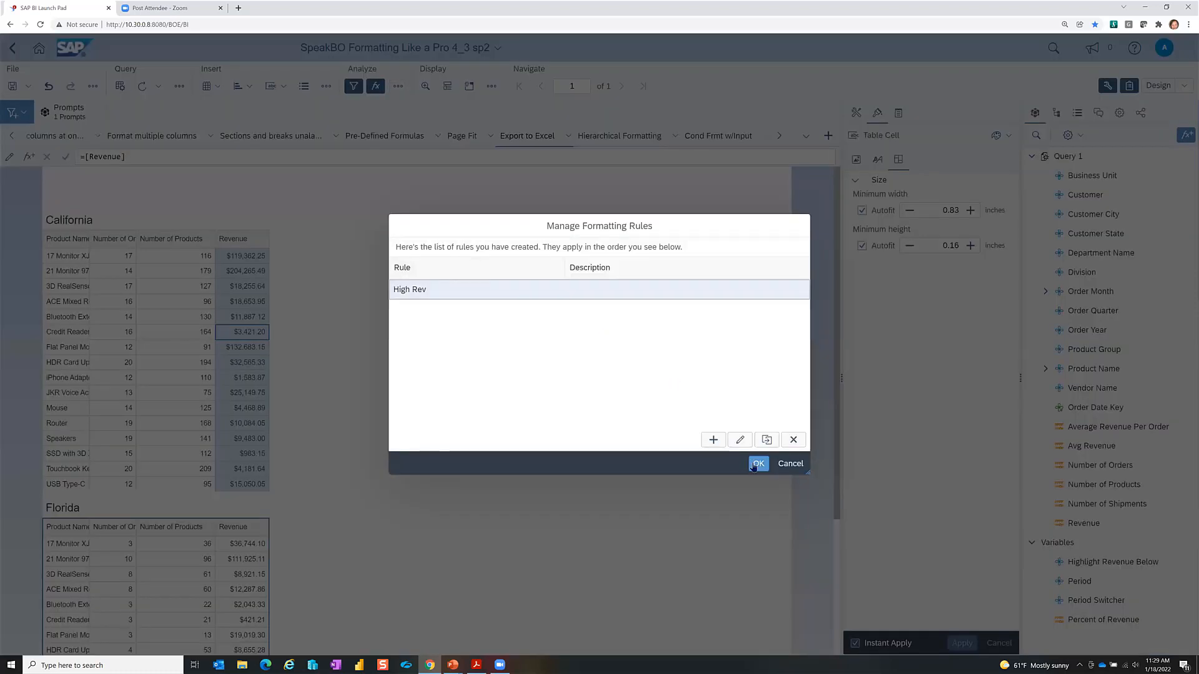
left_click(741, 440)
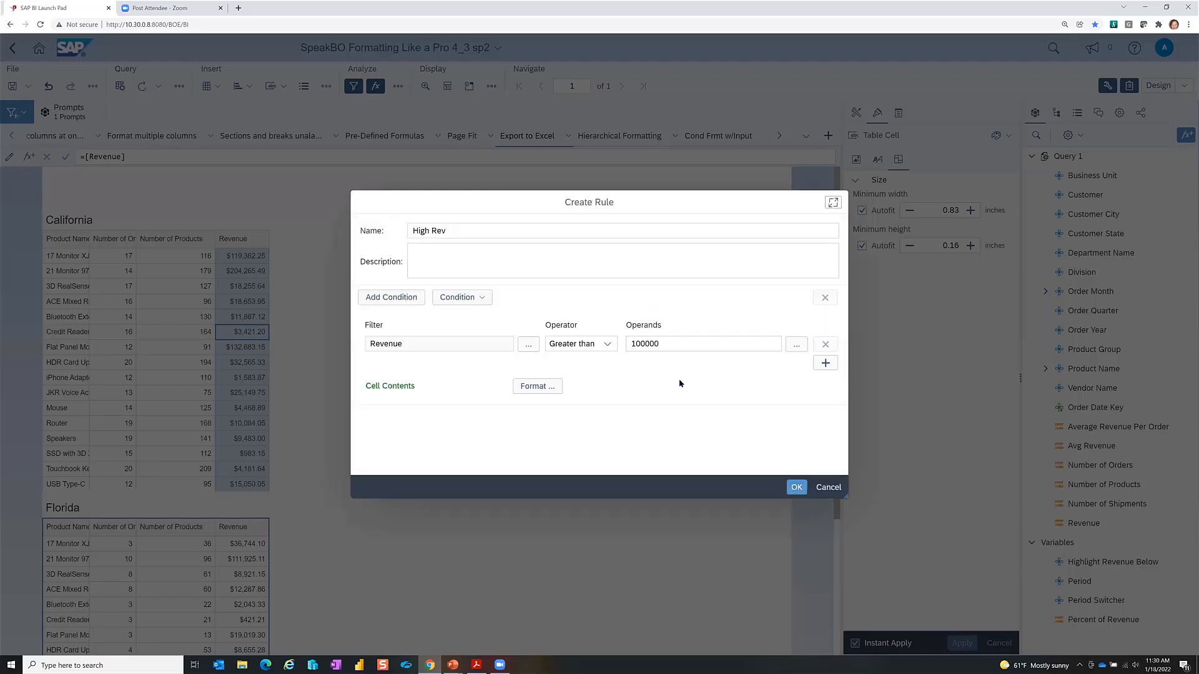
left_click(796, 487)
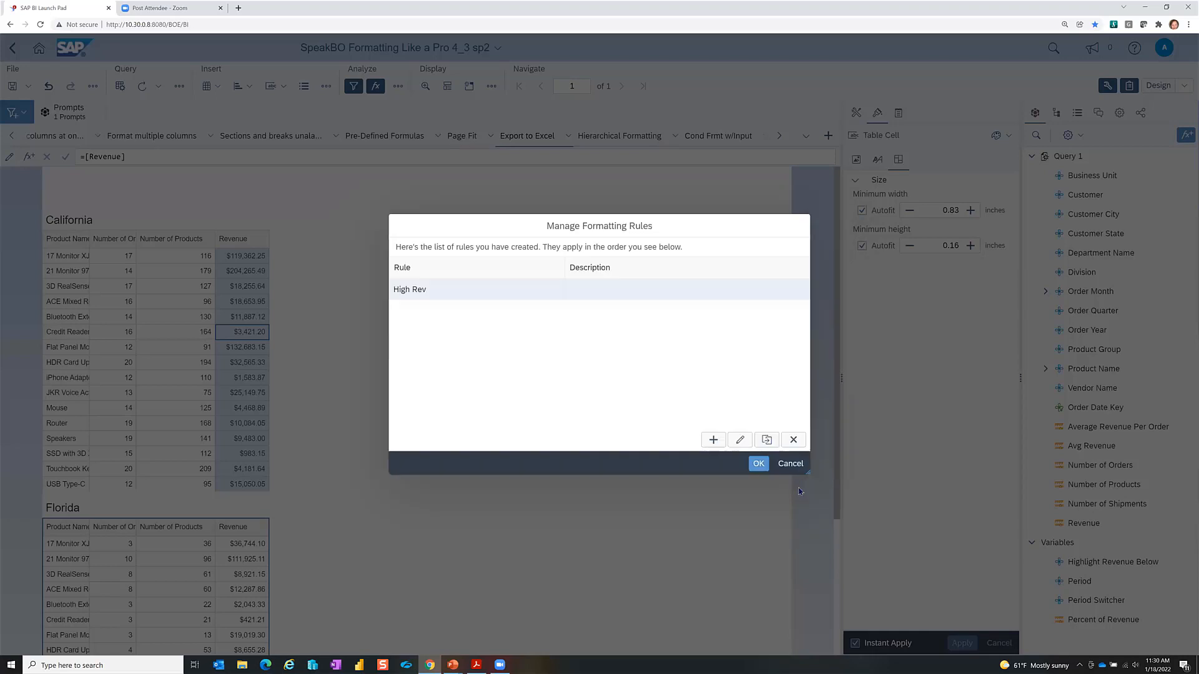
left_click(757, 465)
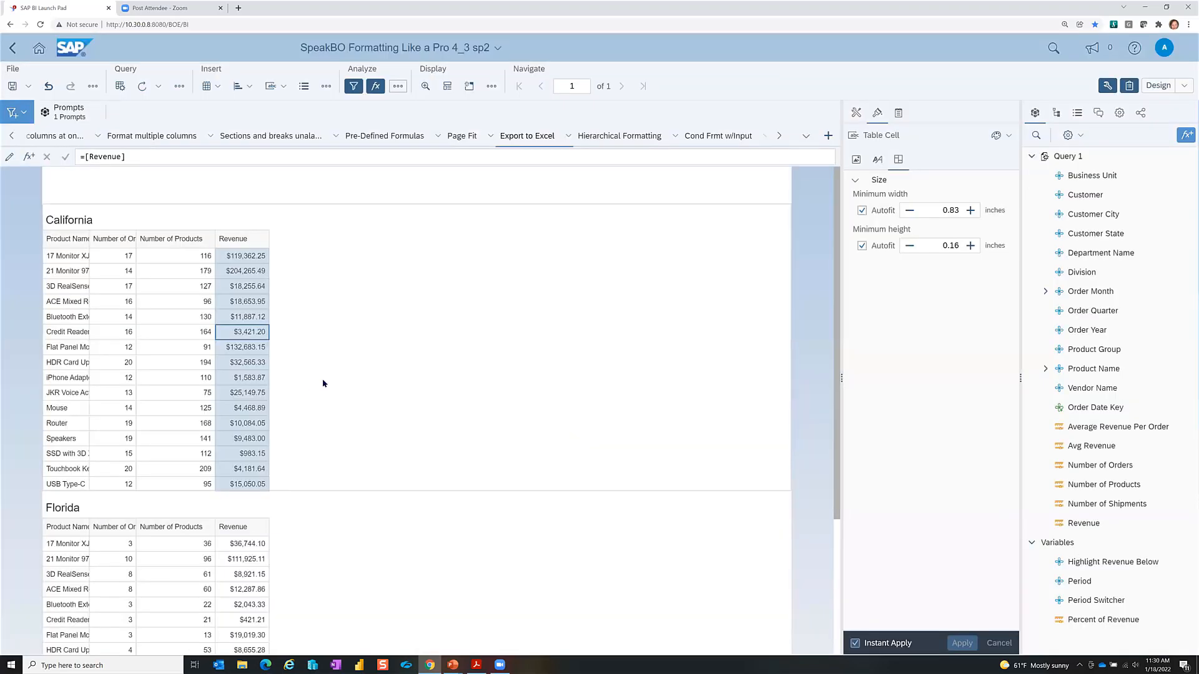
left_click(344, 369)
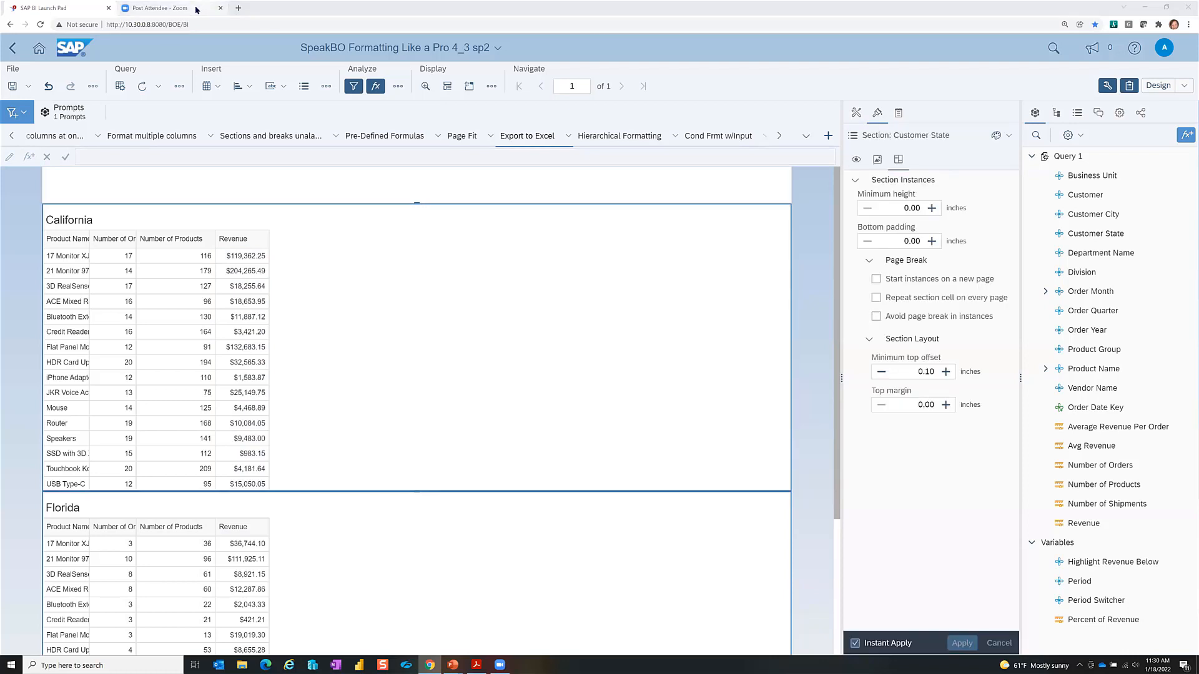
Step: Switch to the PowerPoint slide show and advance to slide 15, 'Formatting Charts shortcut'
key("alt+Tab")
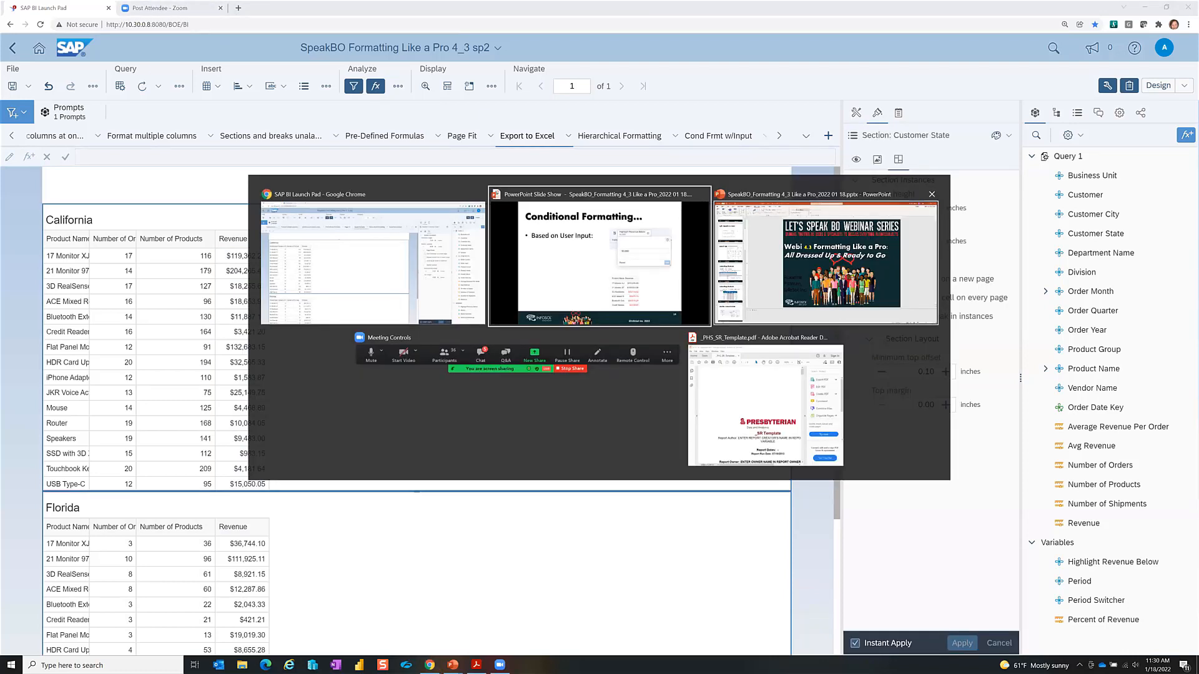
left_click(520, 192)
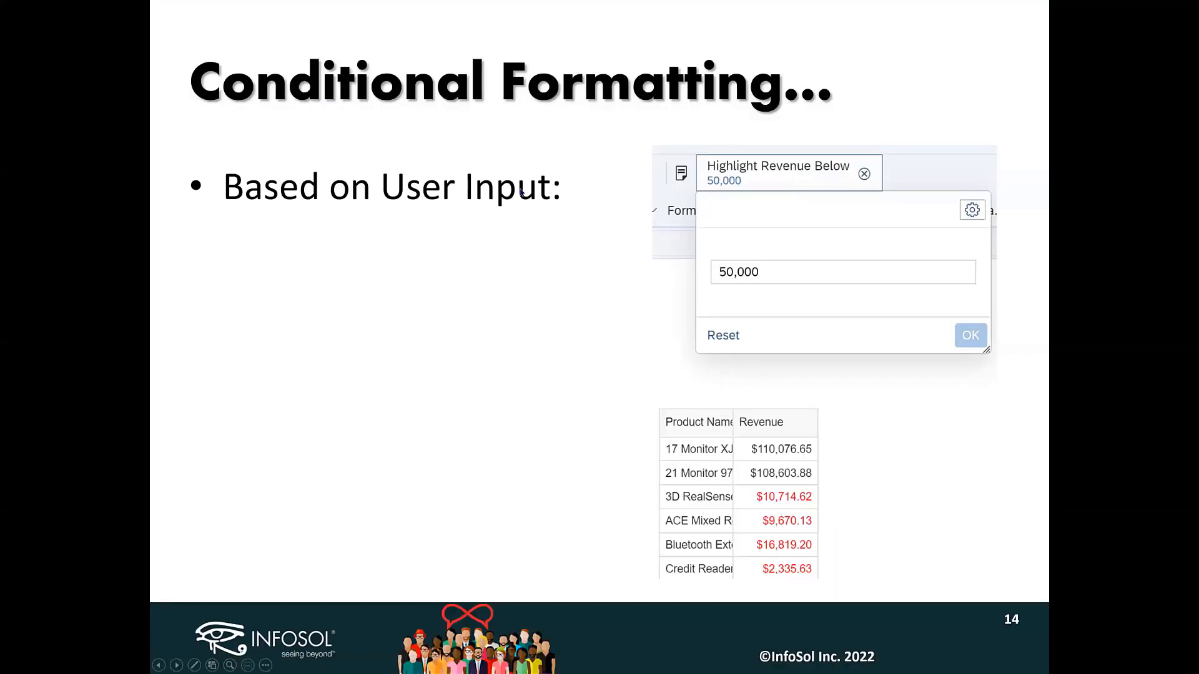
left_click(836, 206)
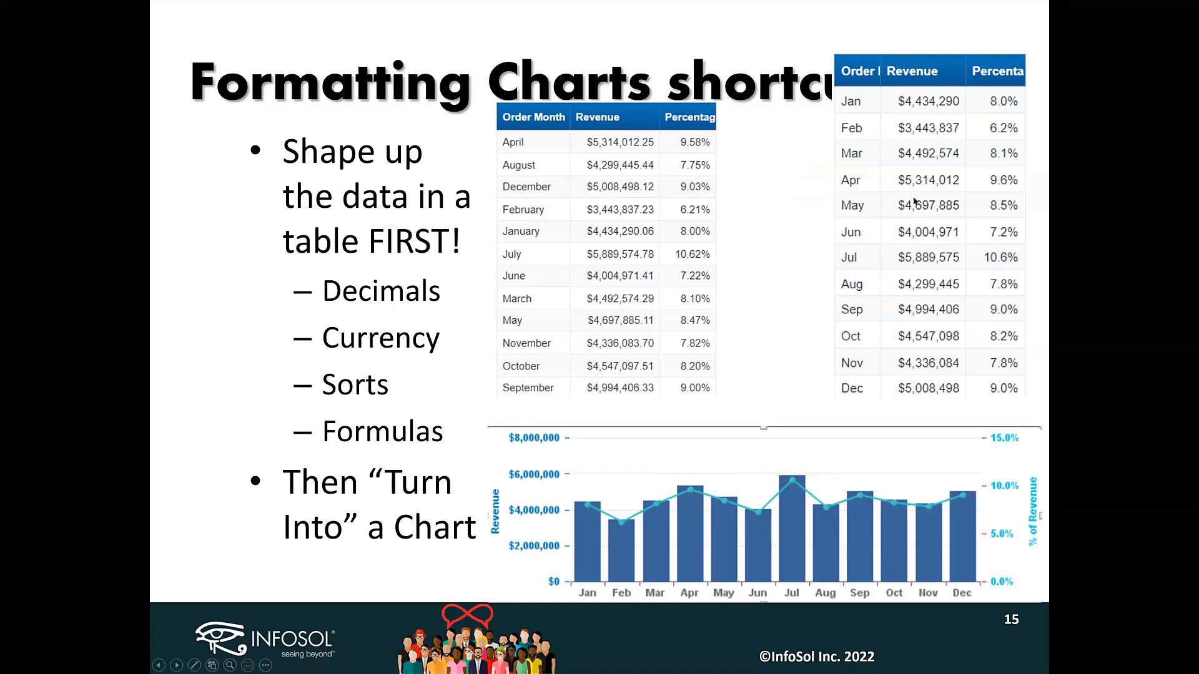
Step: Return to Web Intelligence and switch to the Fmt before Chart report tab
key("alt+Tab")
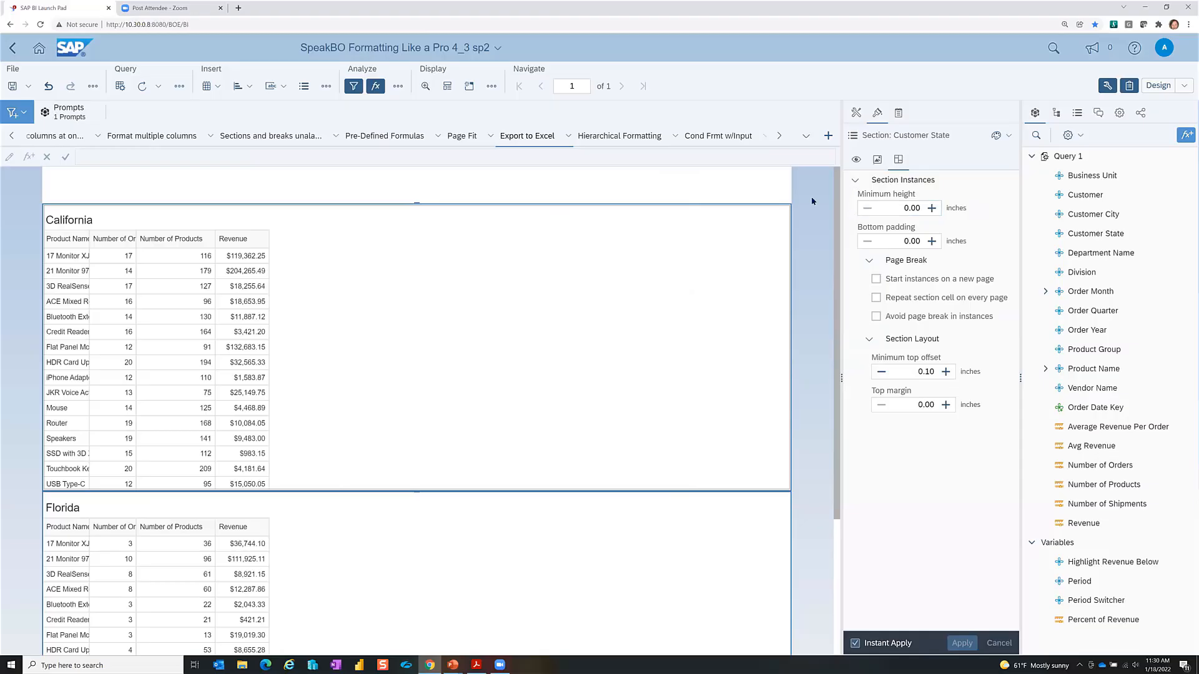
left_click(779, 135)
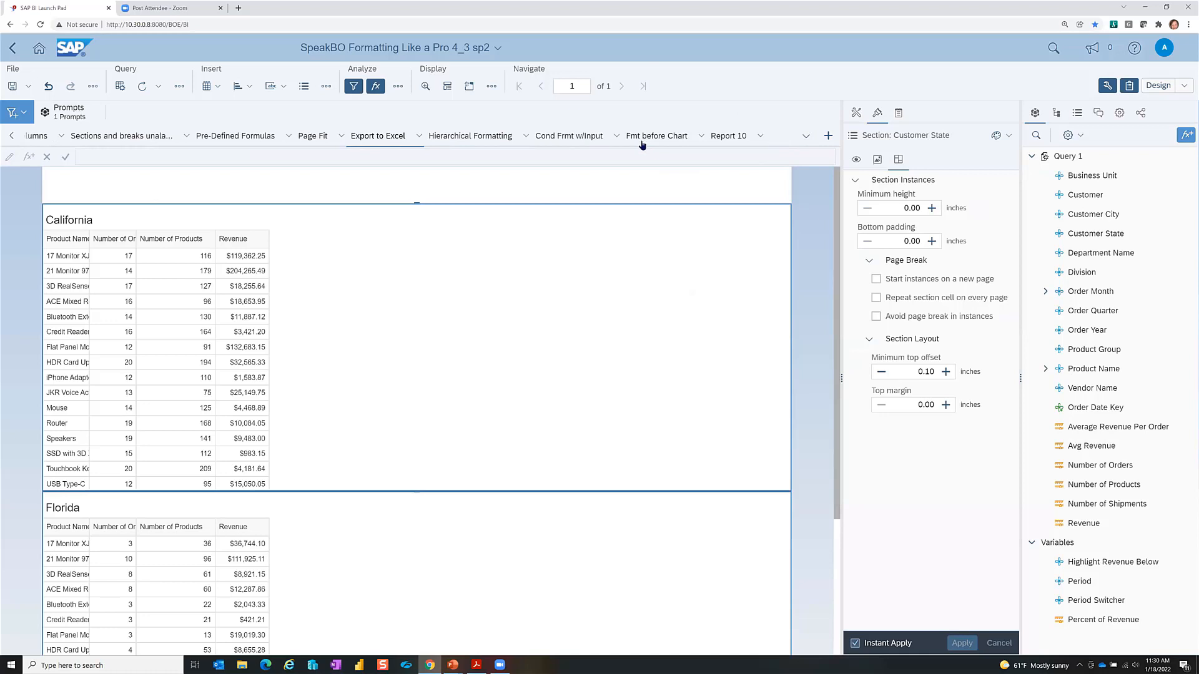
left_click(646, 141)
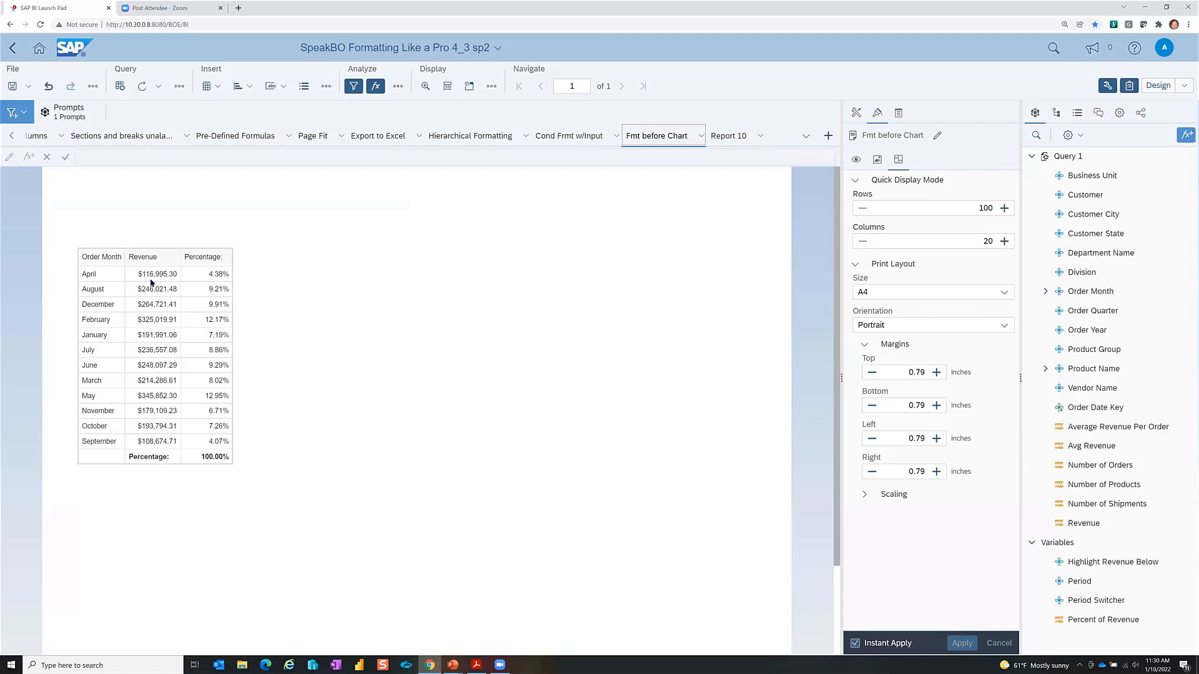
Step: Copy the Order Month revenue table and paste a duplicate into the empty area beside it
left_click(146, 284)
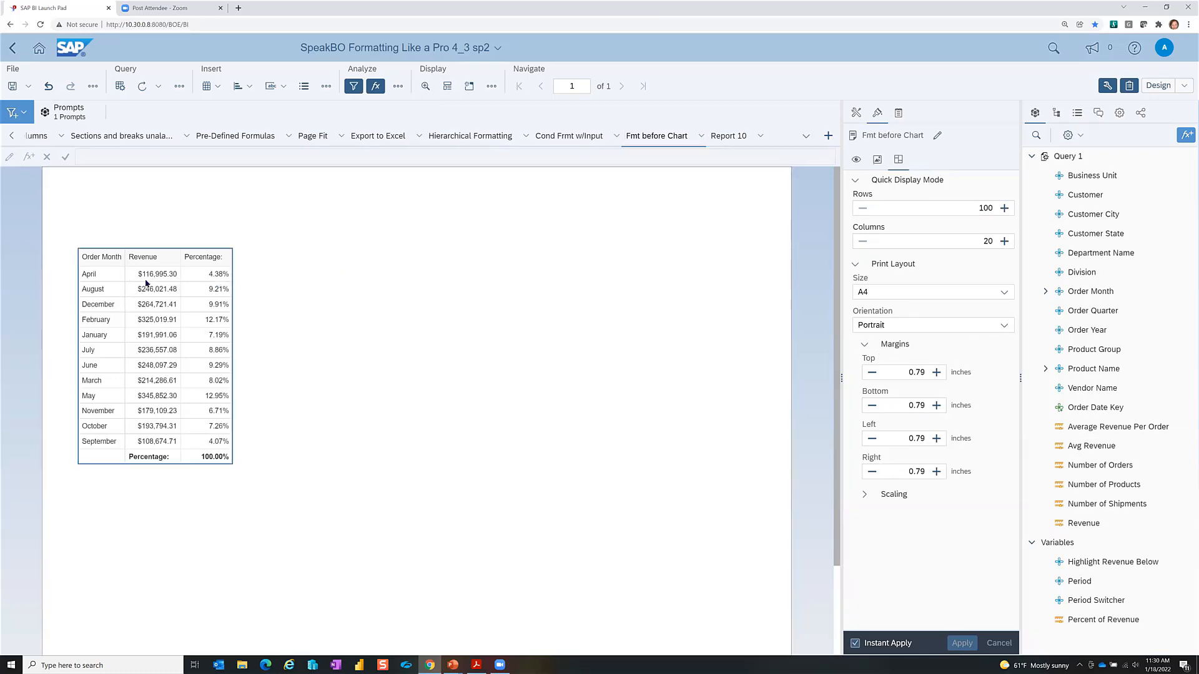
right_click(146, 284)
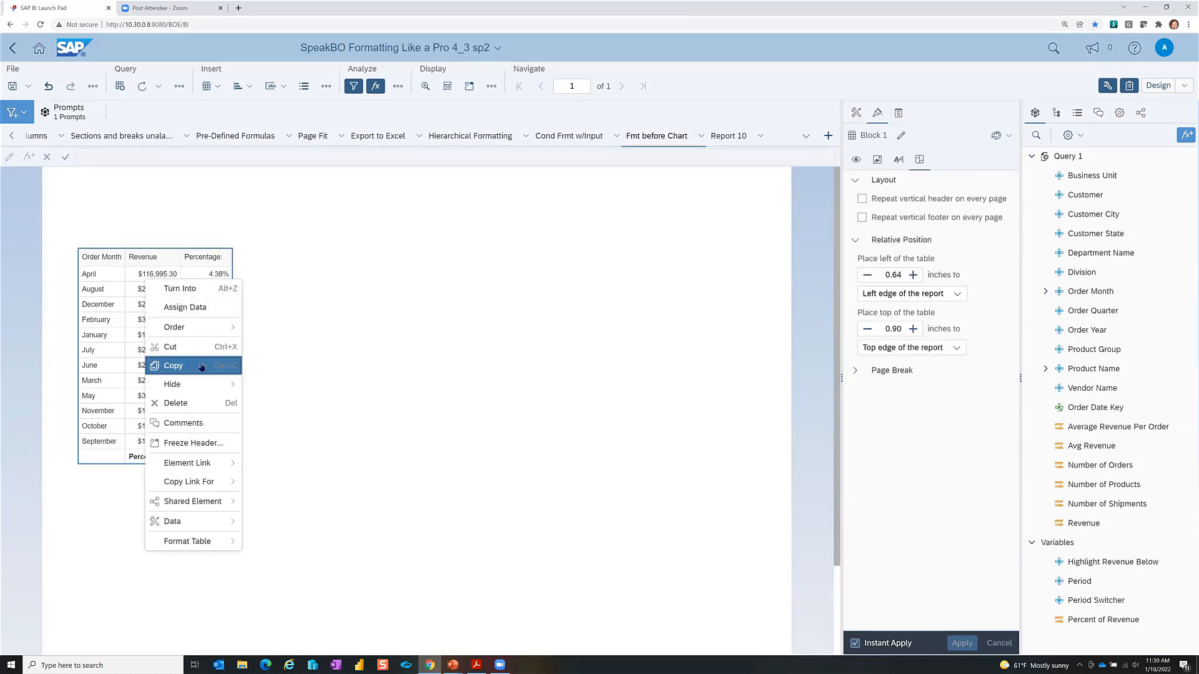
left_click(255, 255)
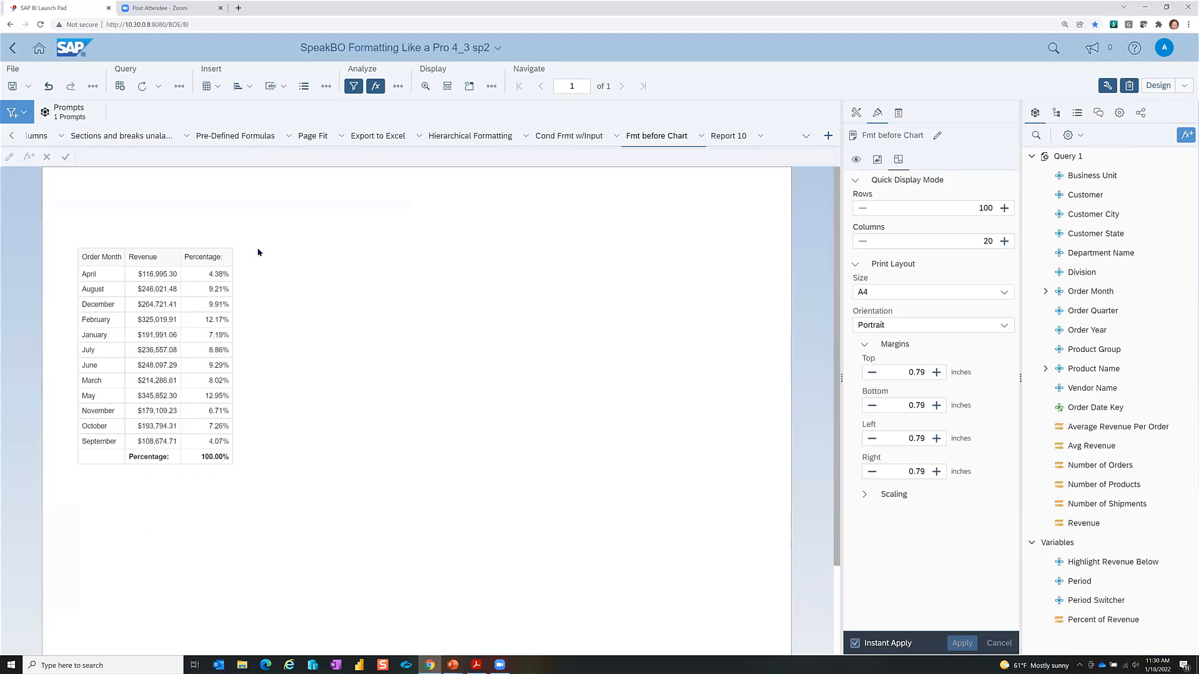
right_click(257, 250)
left_click(312, 258)
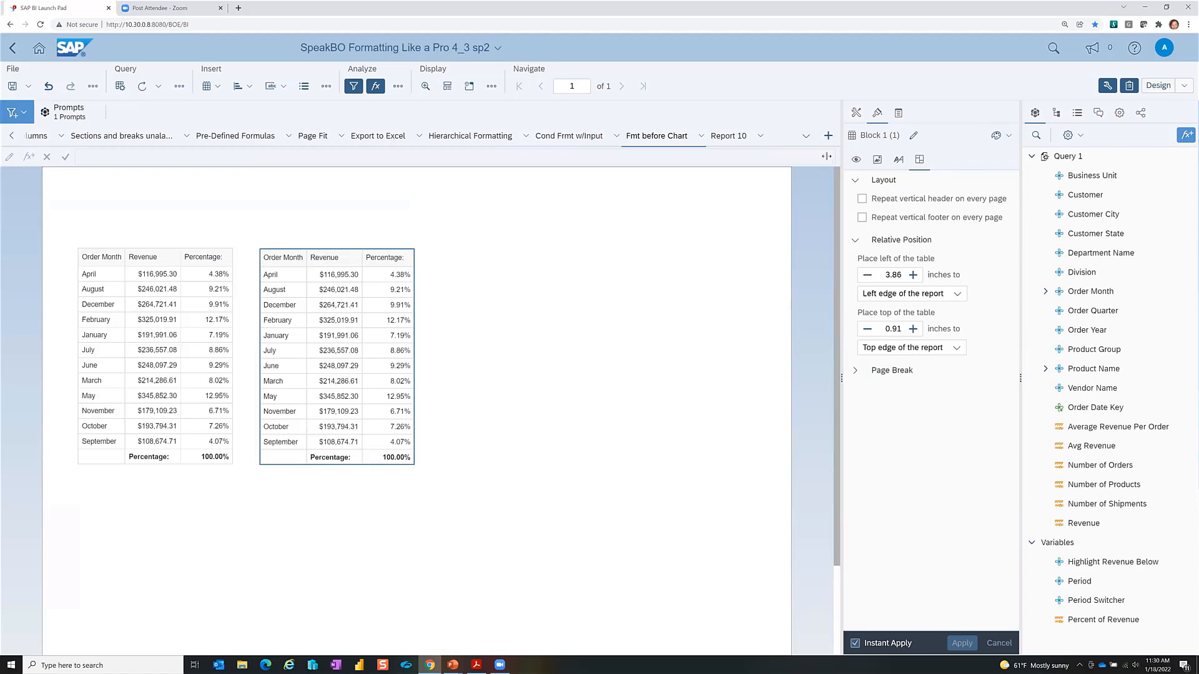
Step: Turn the pasted table into a Dual Y-Axis Combined Column Line chart and drag it larger
left_click(856, 112)
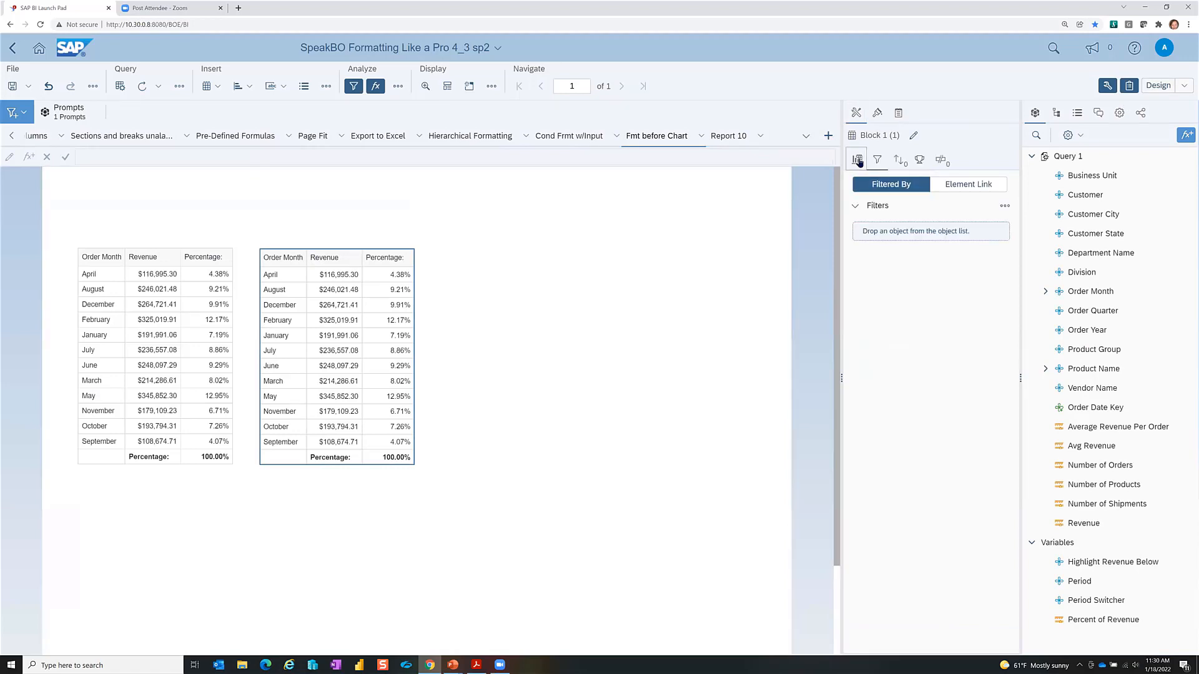
left_click(857, 159)
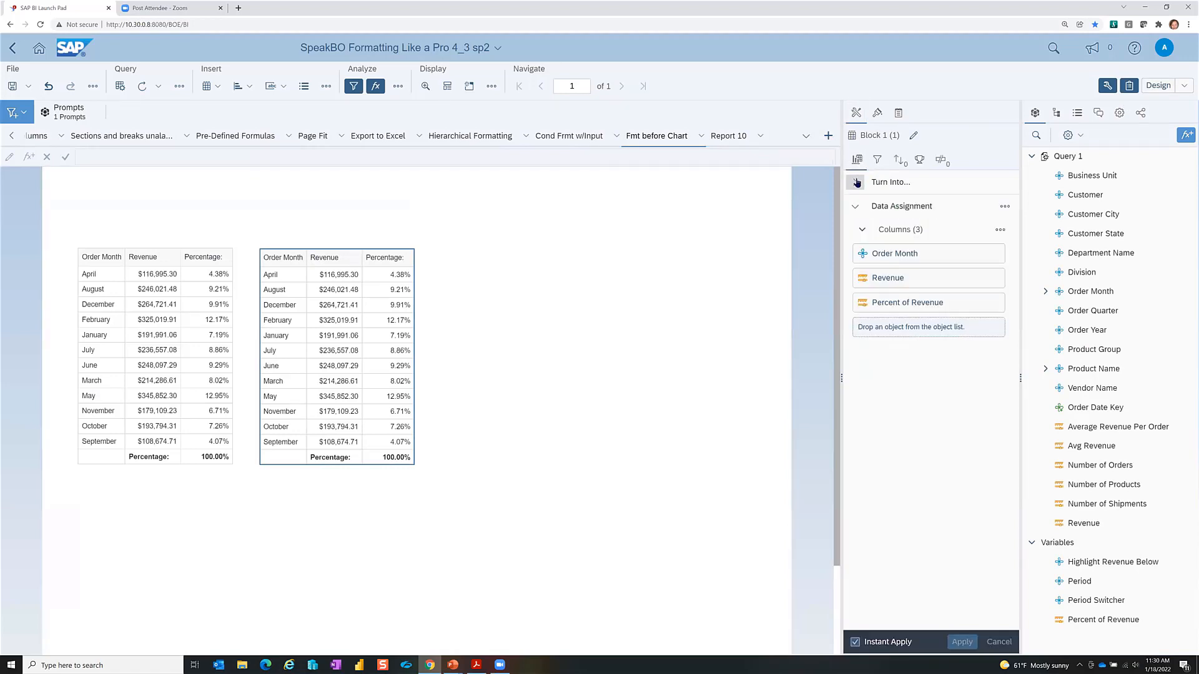
left_click(855, 181)
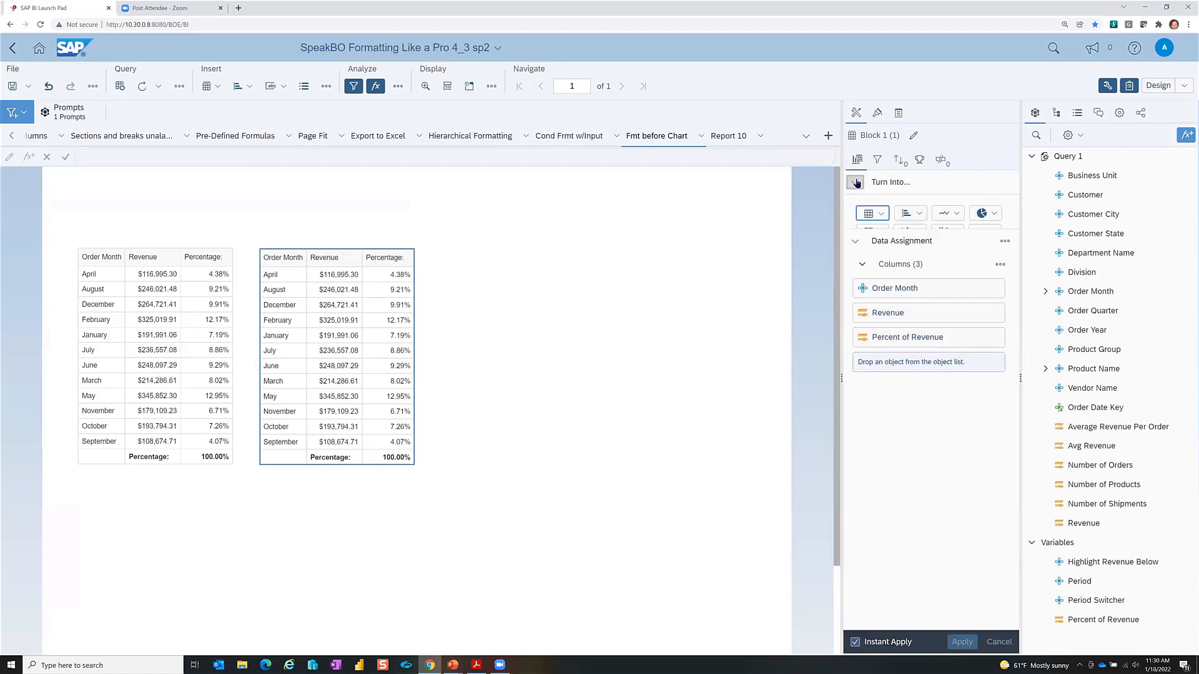
left_click(917, 215)
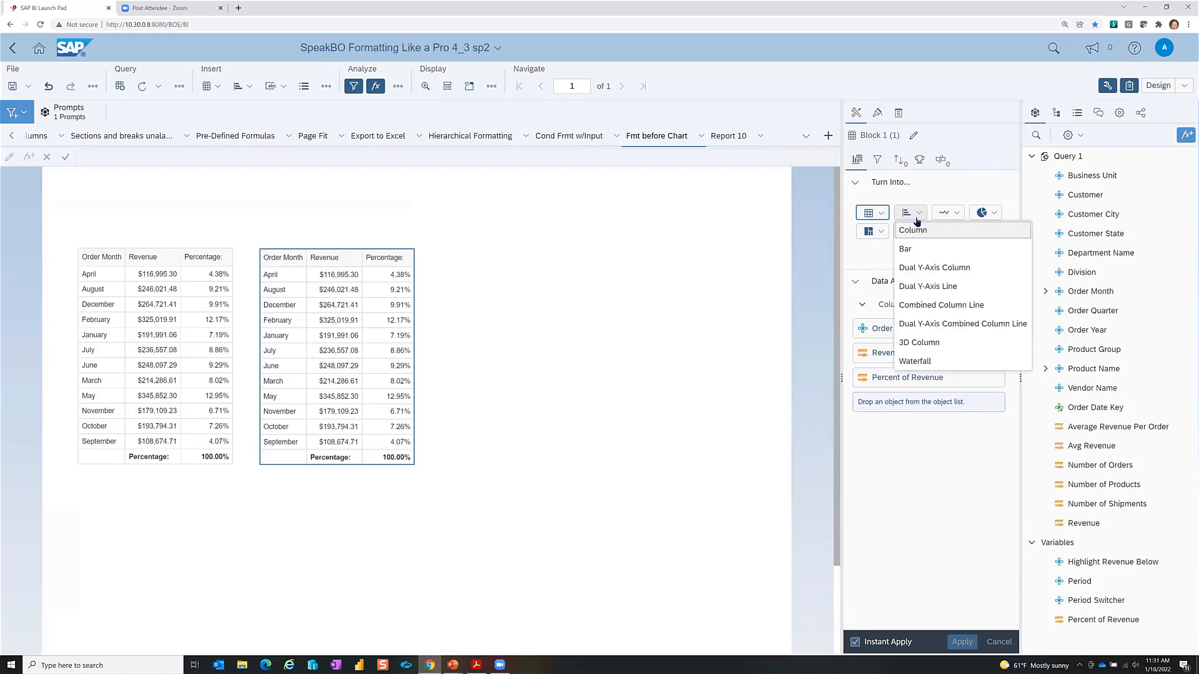
left_click(937, 324)
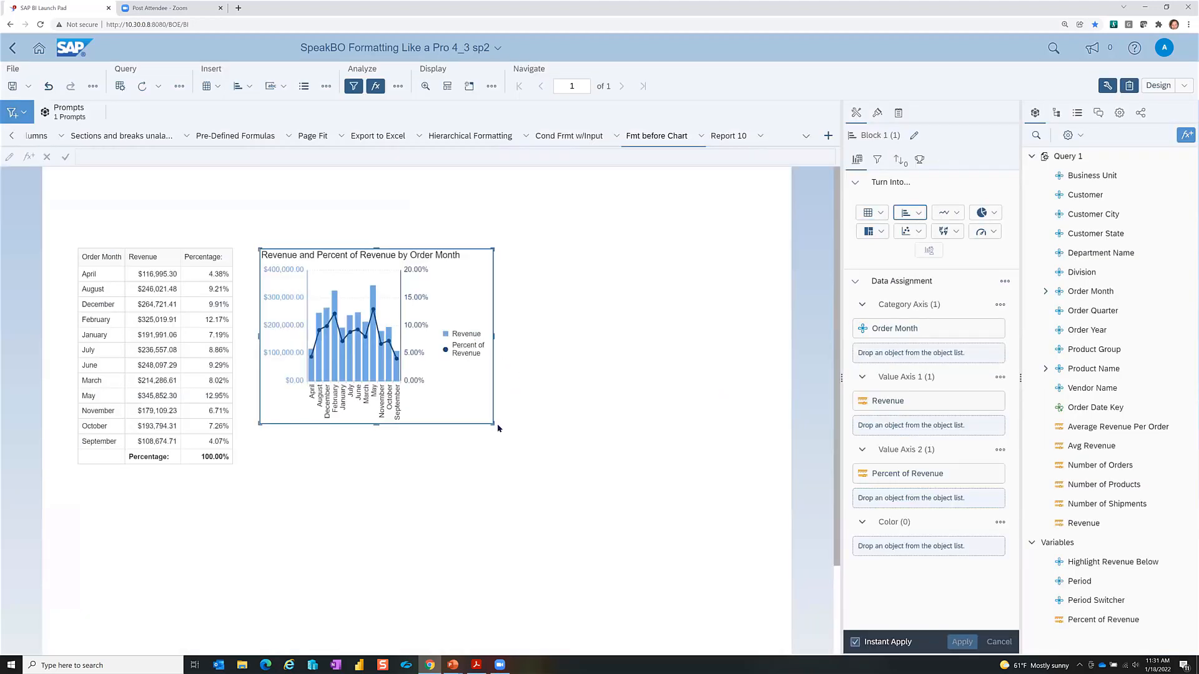
left_click_drag(528, 438, 626, 449)
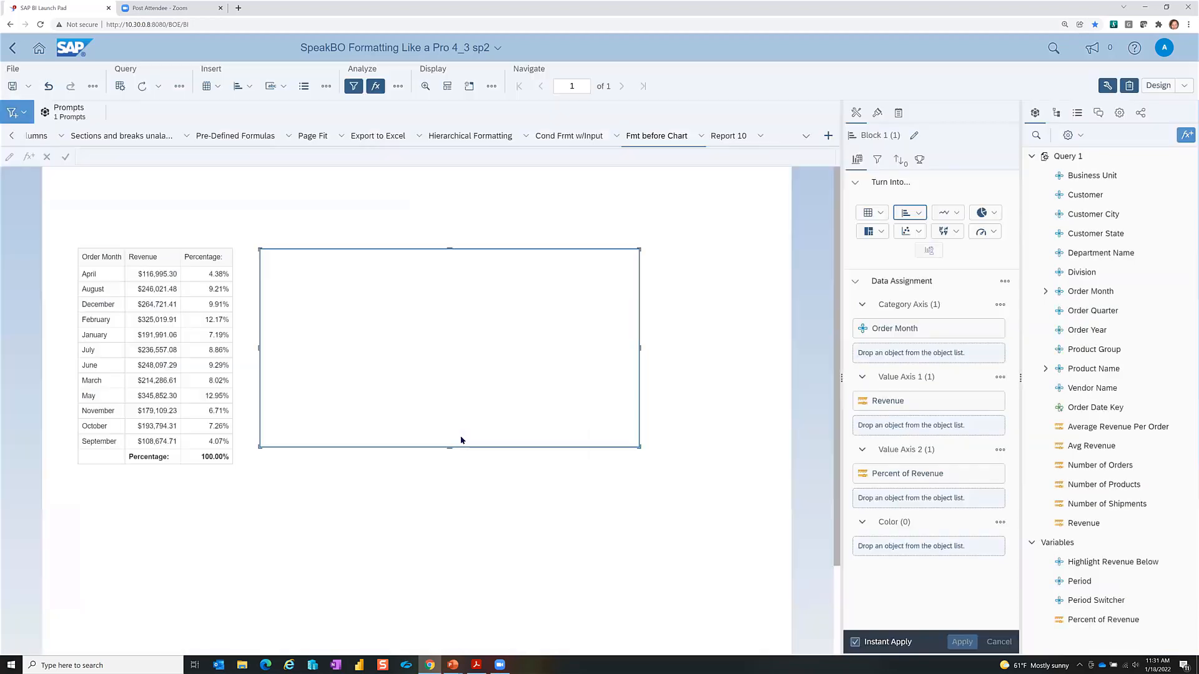
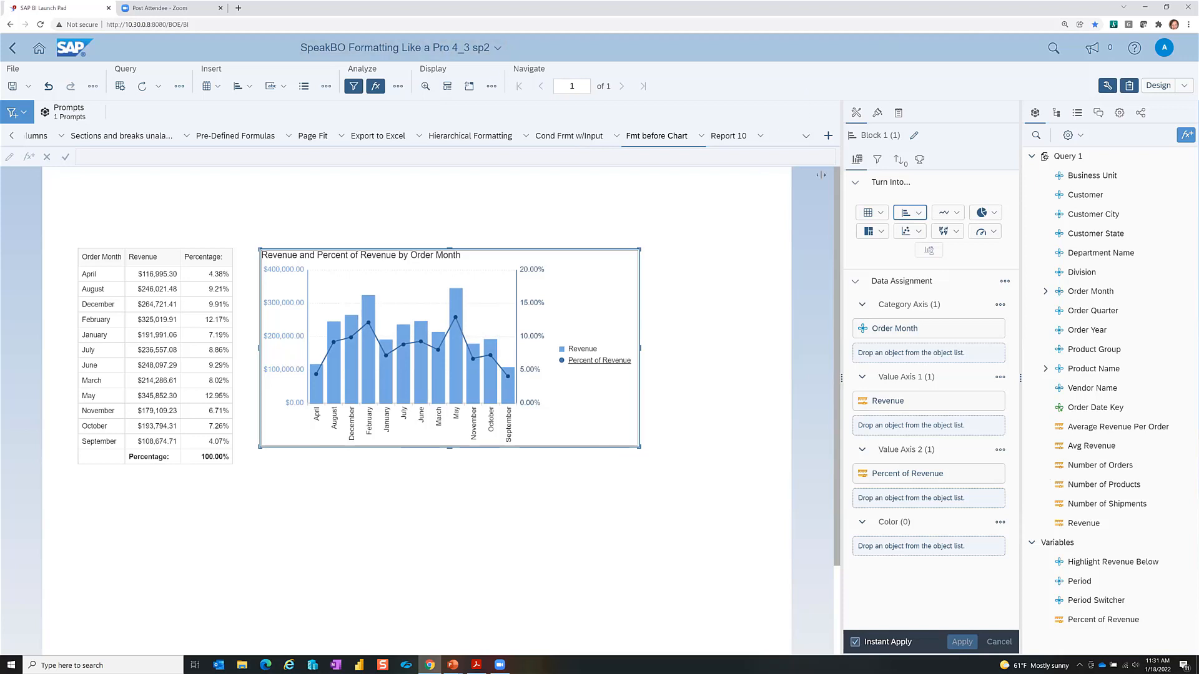
Step: Format the chart's Revenue measure as whole-dollar currency $1,235 ($1,235)
left_click(857, 161)
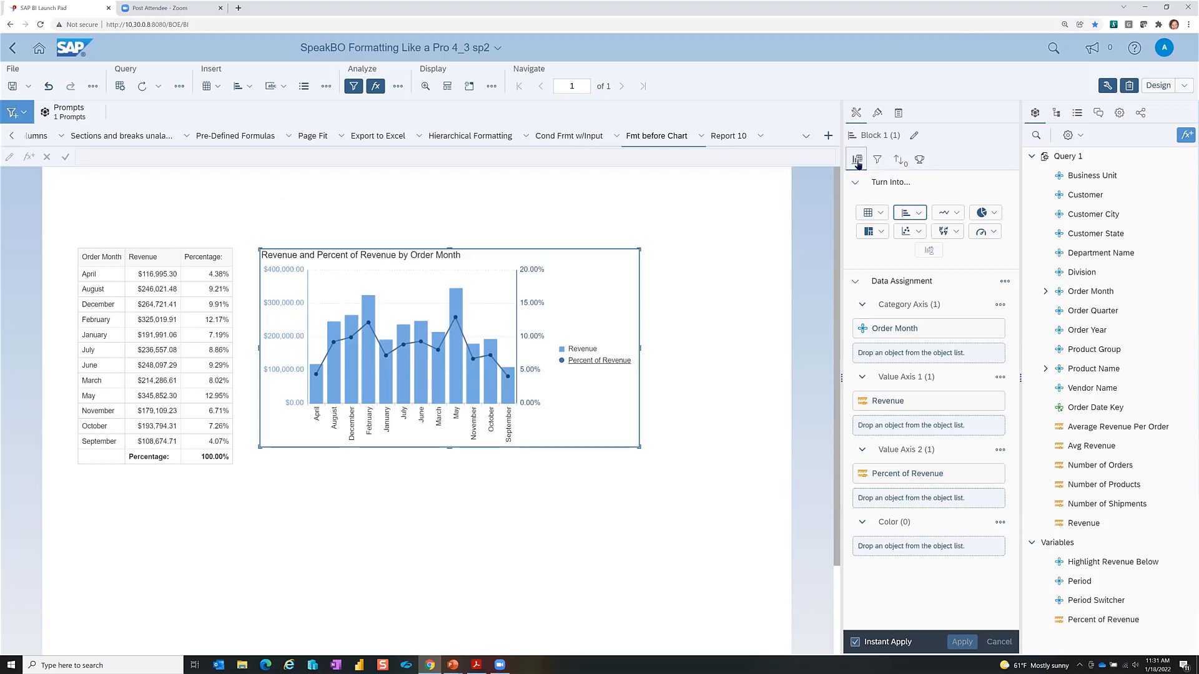
mouse_move(974, 403)
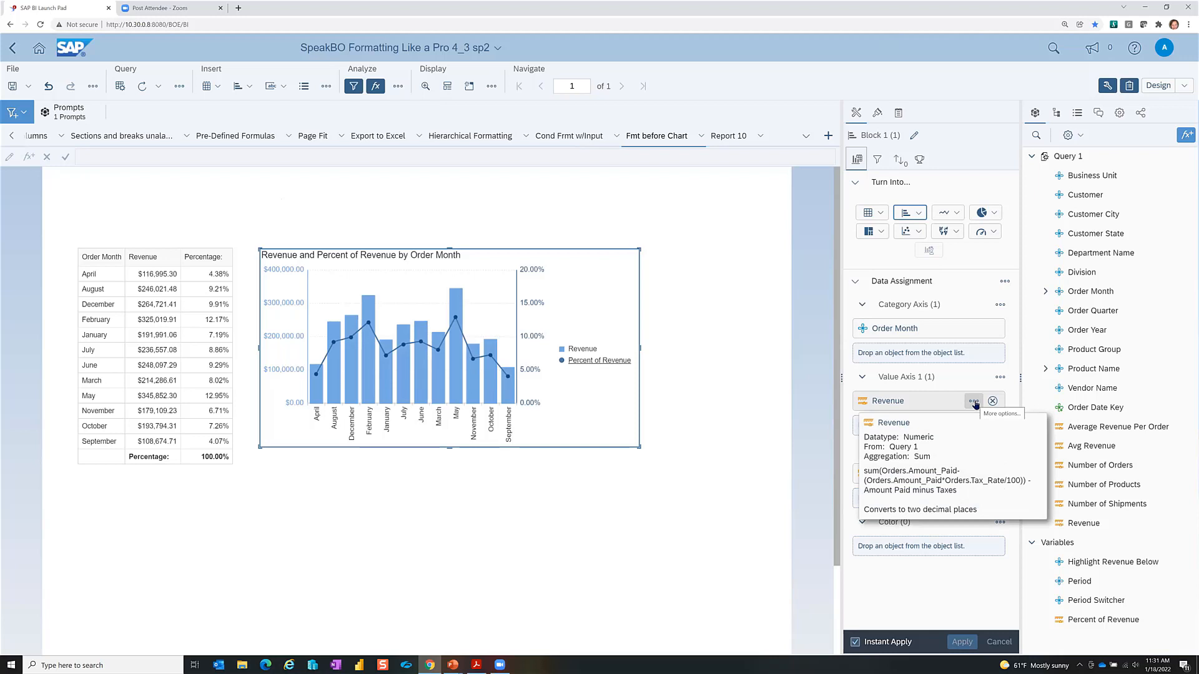
left_click(974, 402)
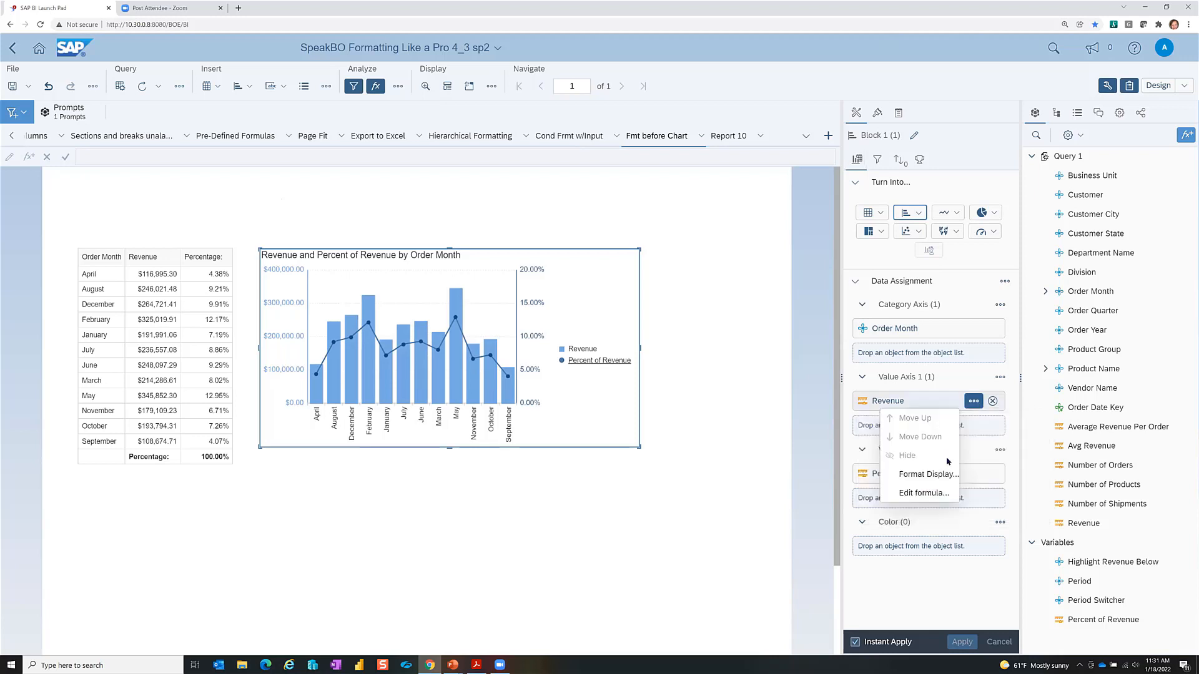
left_click(934, 475)
left_click(487, 290)
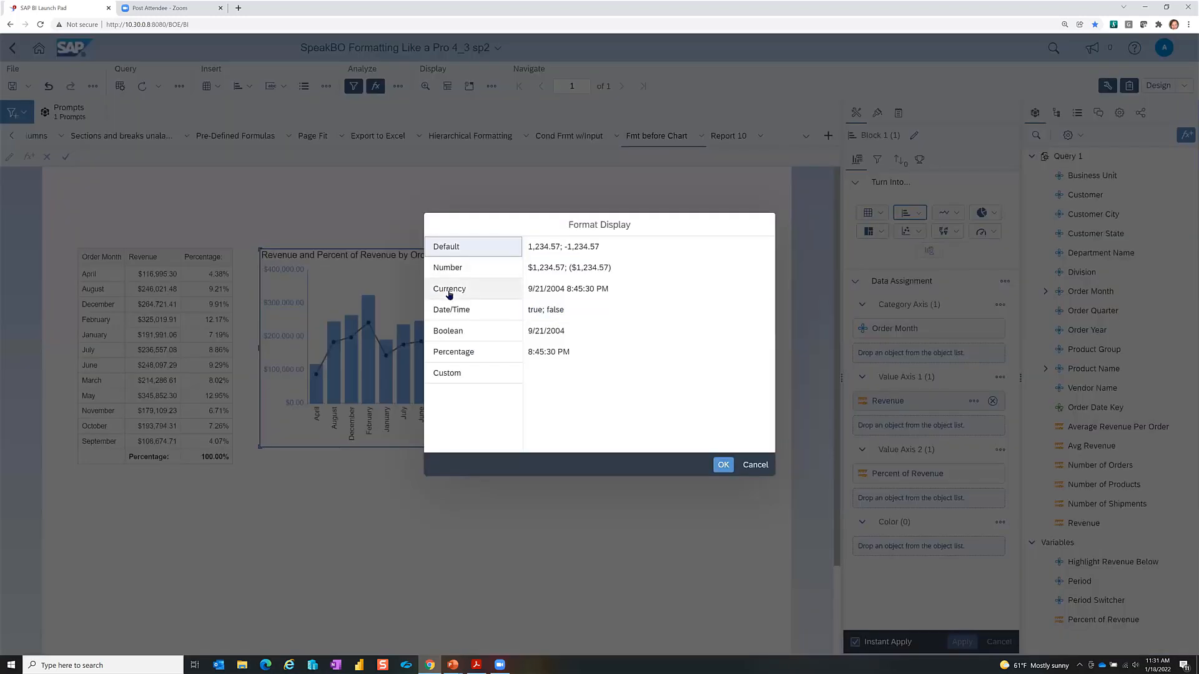
left_click(567, 334)
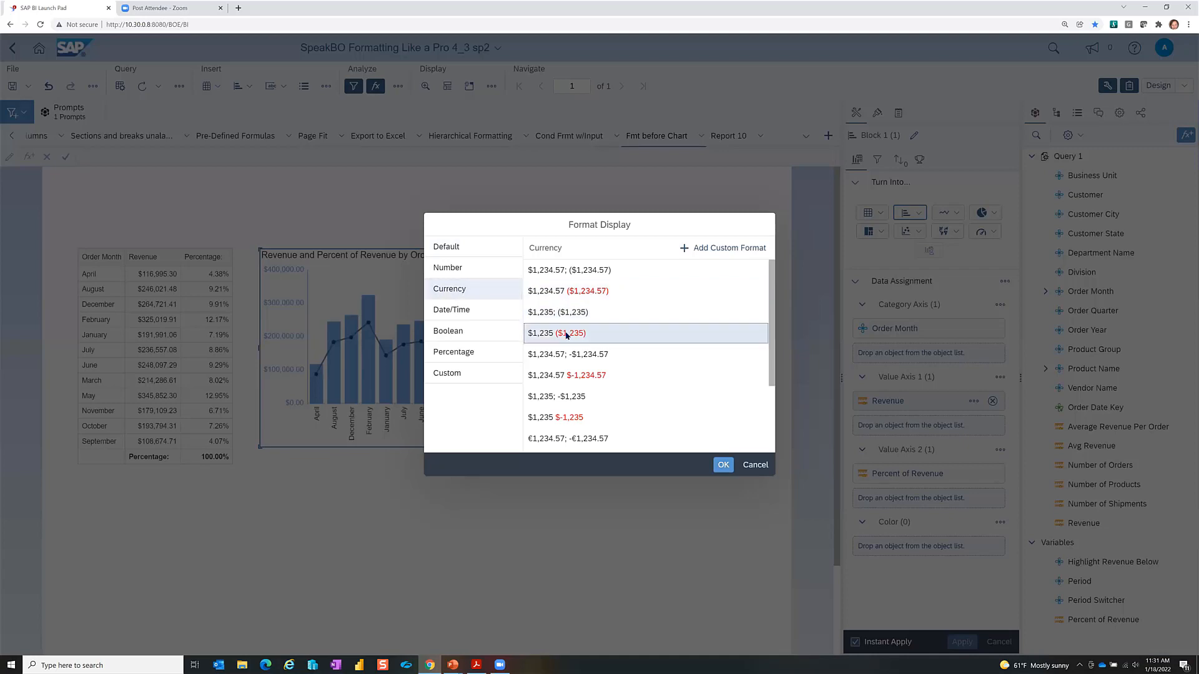
left_click(722, 466)
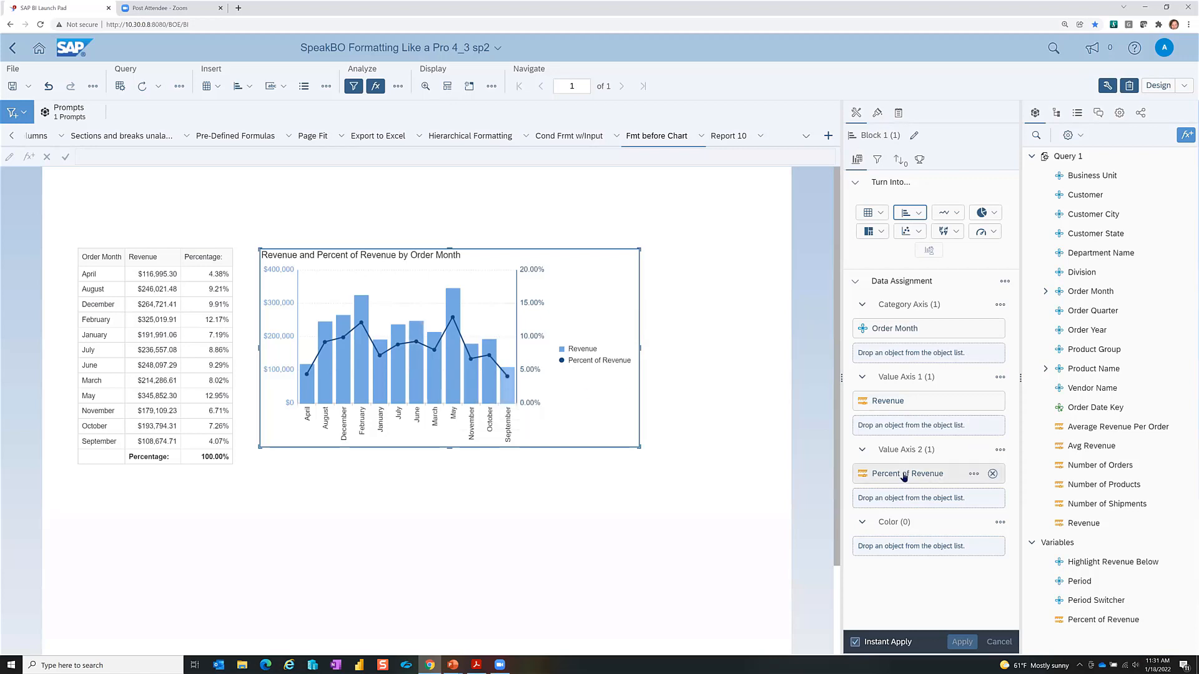
Step: Give Percent of Revenue a custom whole-percent format with the two decimals deleted
left_click(977, 476)
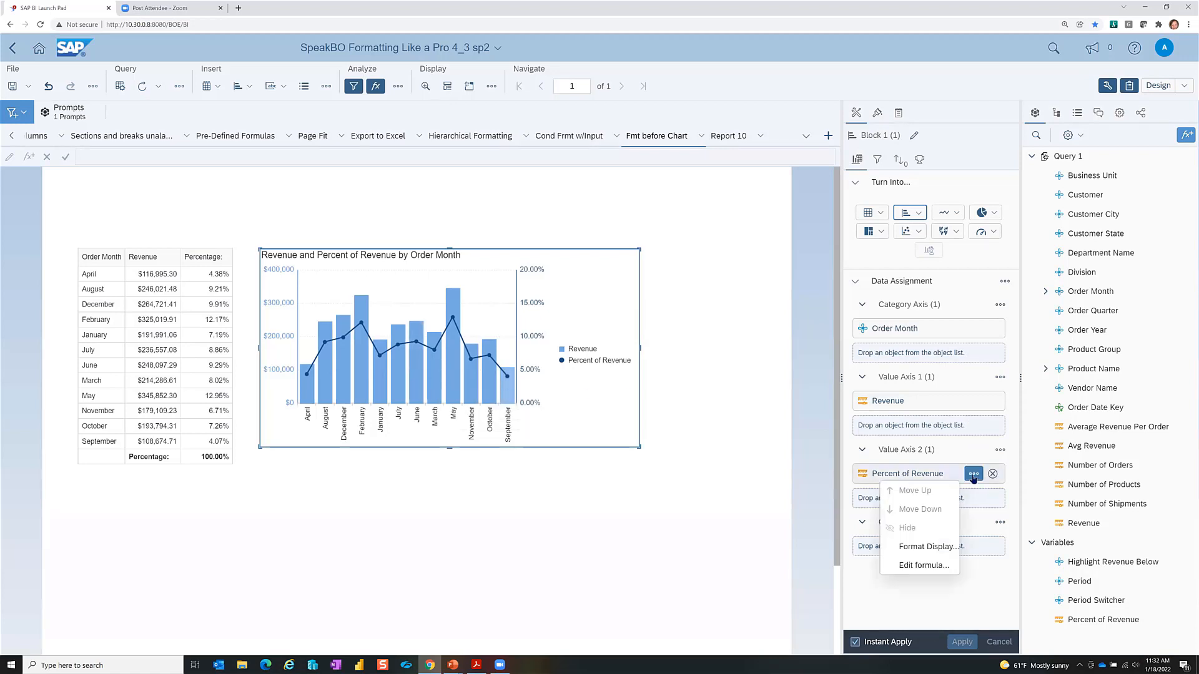
left_click(917, 549)
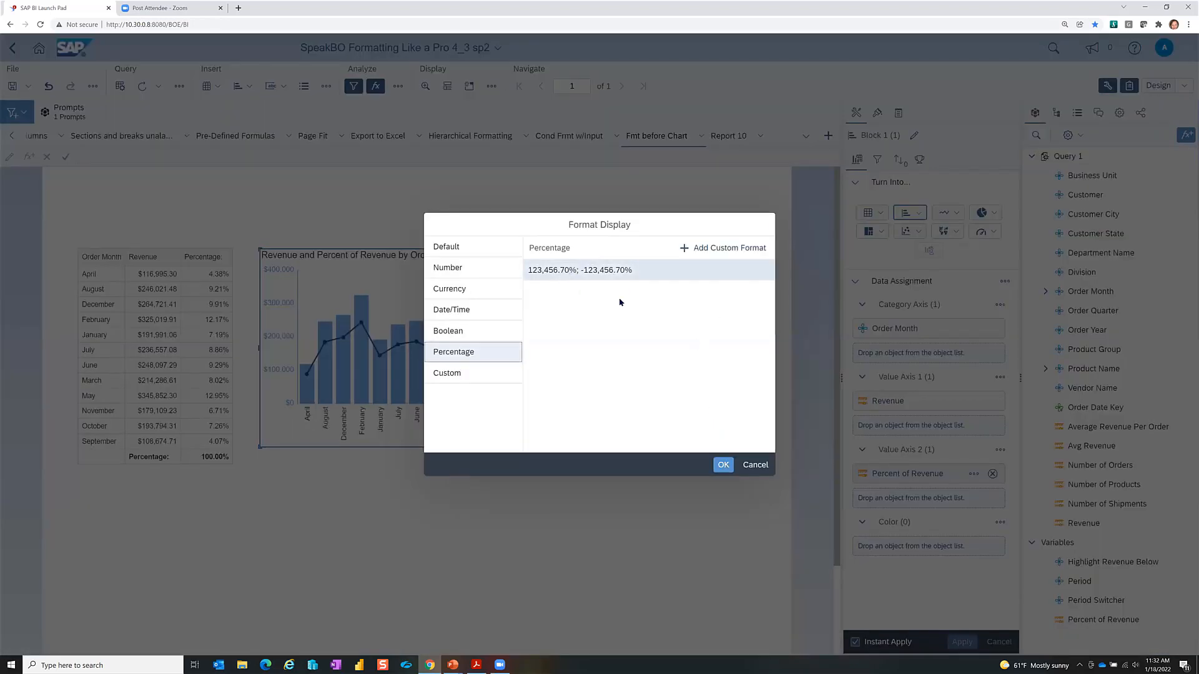
left_click(724, 248)
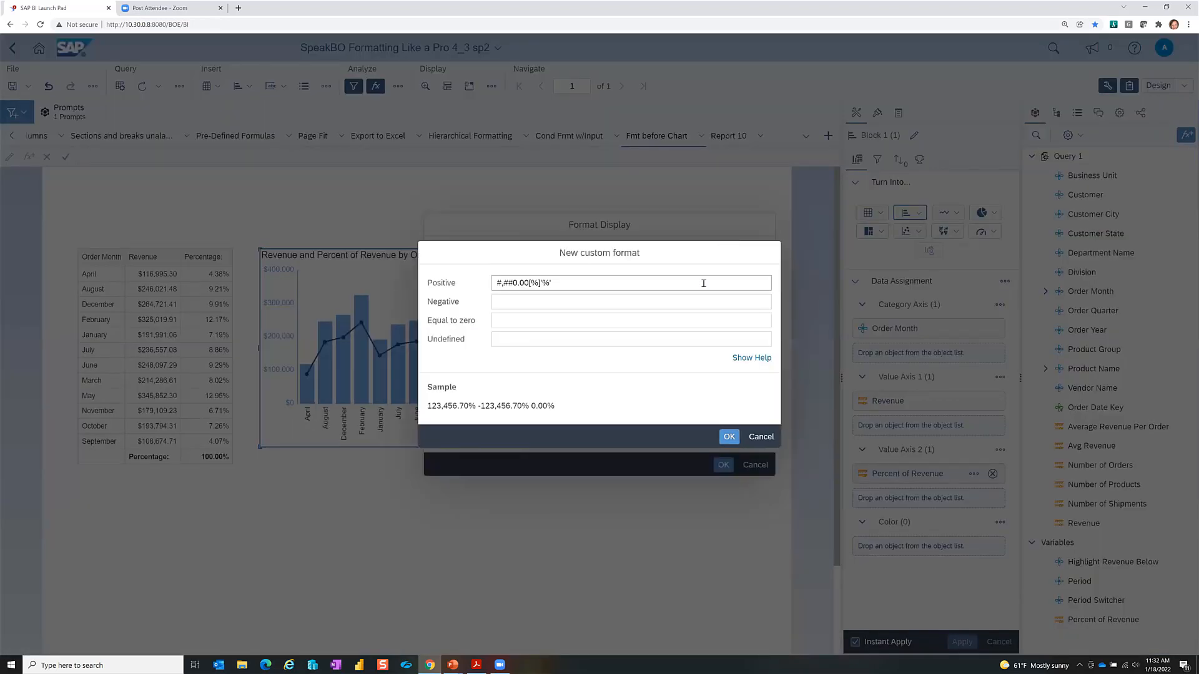
left_click(519, 282)
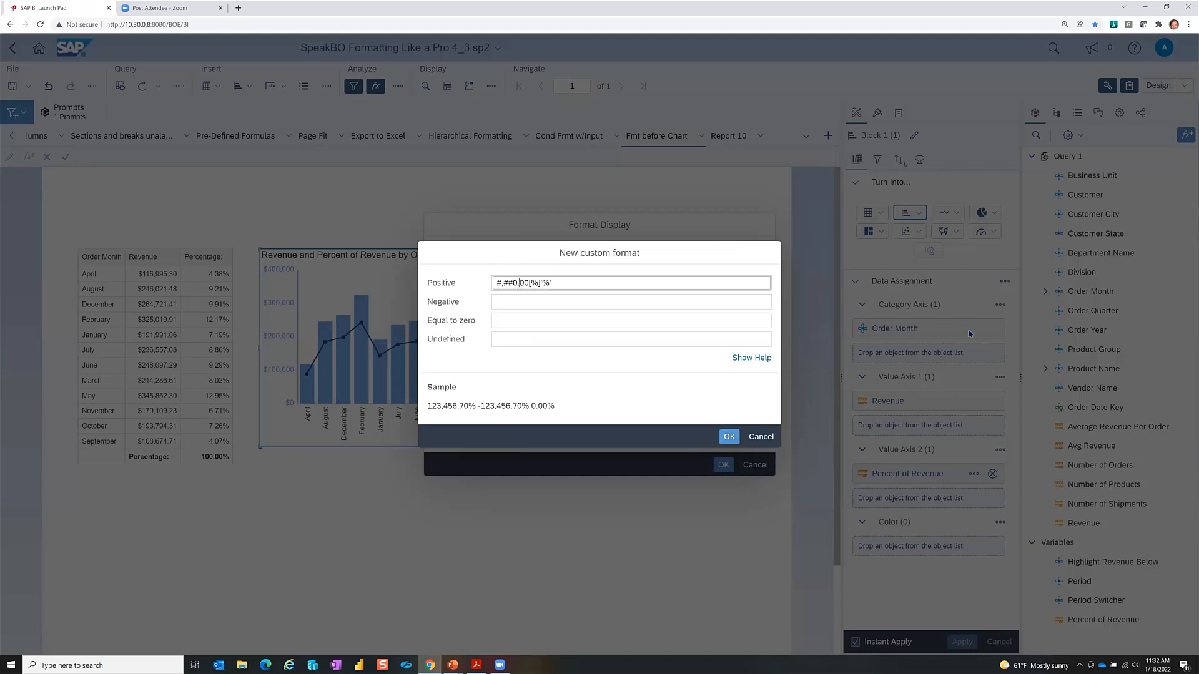
key("Delete")
key("Delete")
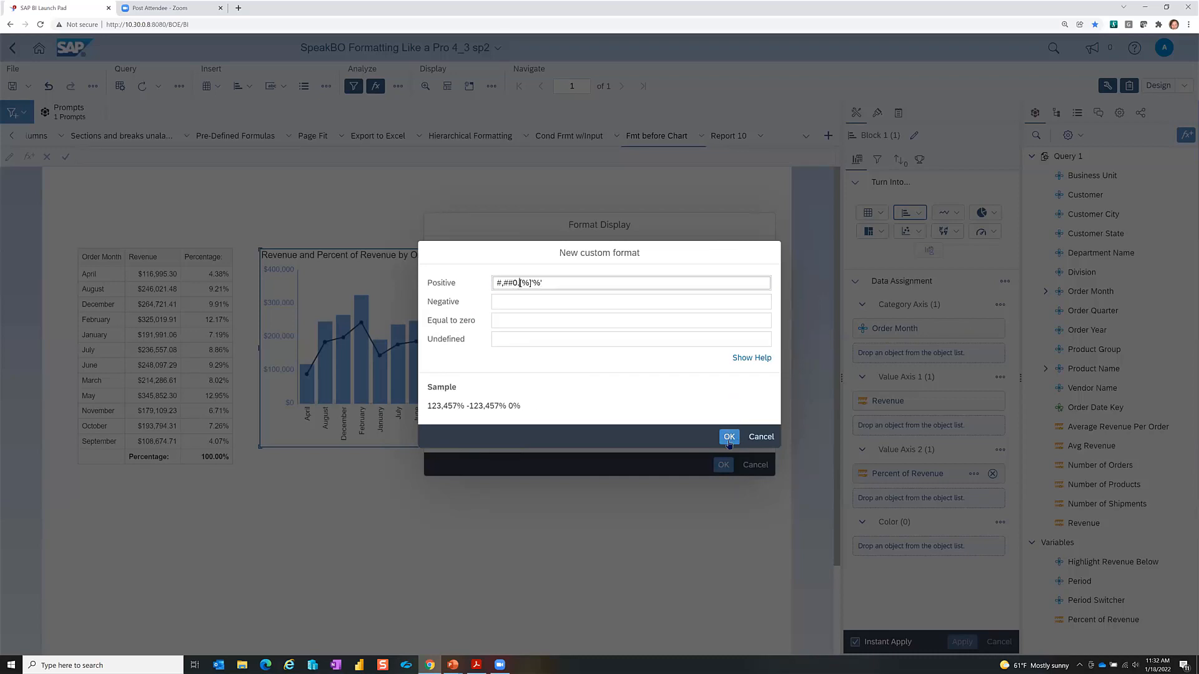
left_click(728, 437)
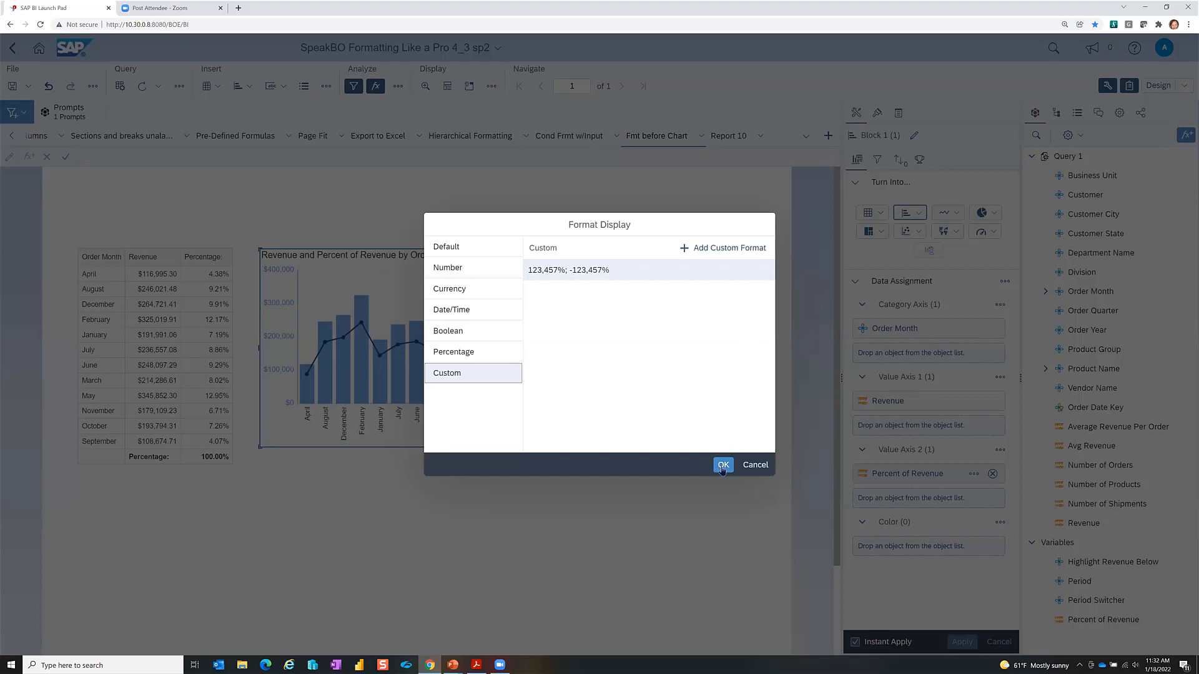
left_click(723, 465)
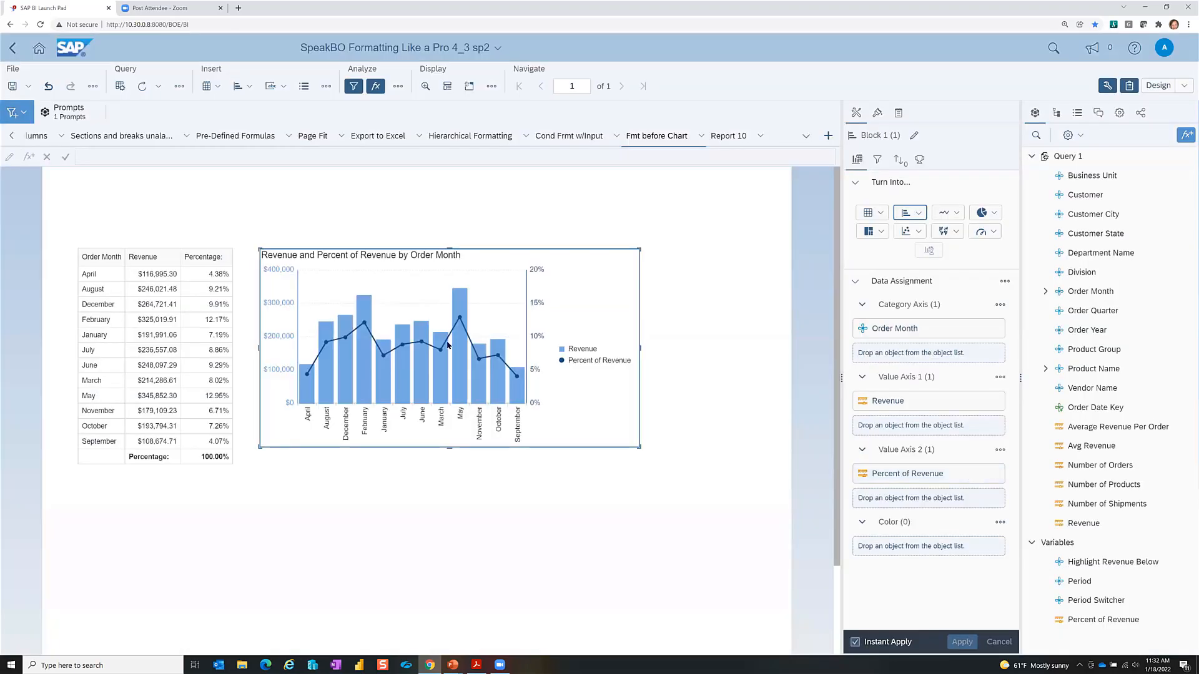
mouse_move(423, 345)
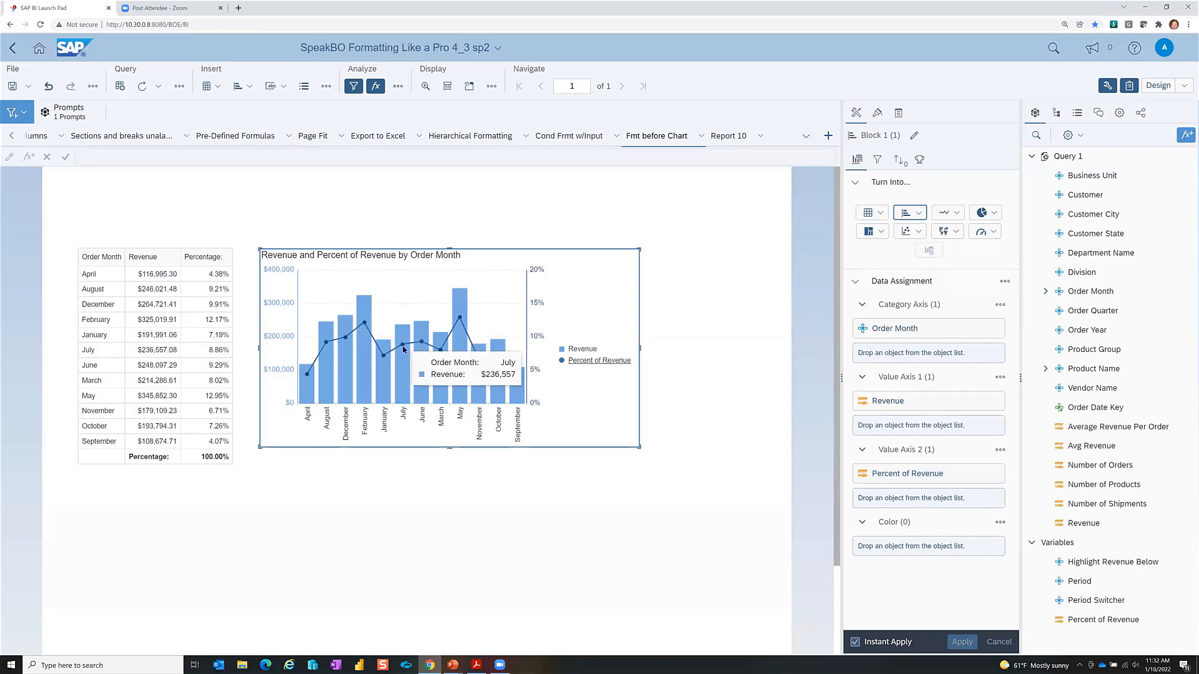
mouse_move(365, 324)
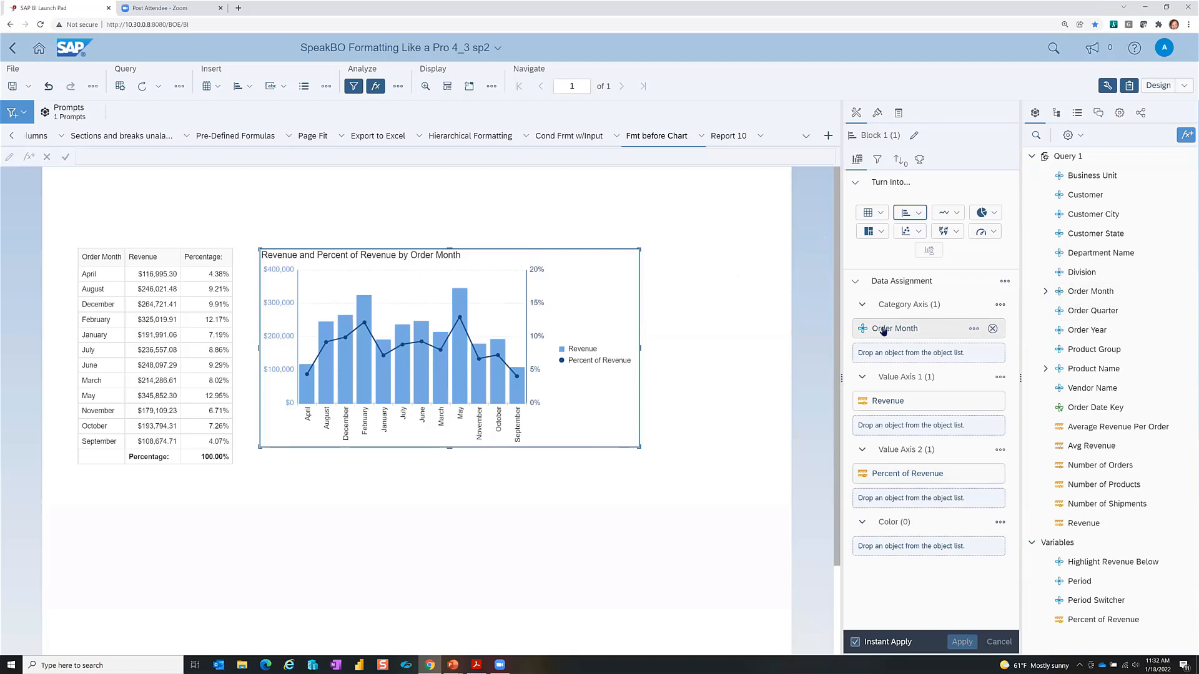
Step: Wrap the Order Month formula as =Left([Order Month];3) in the formula editor
mouse_move(883, 331)
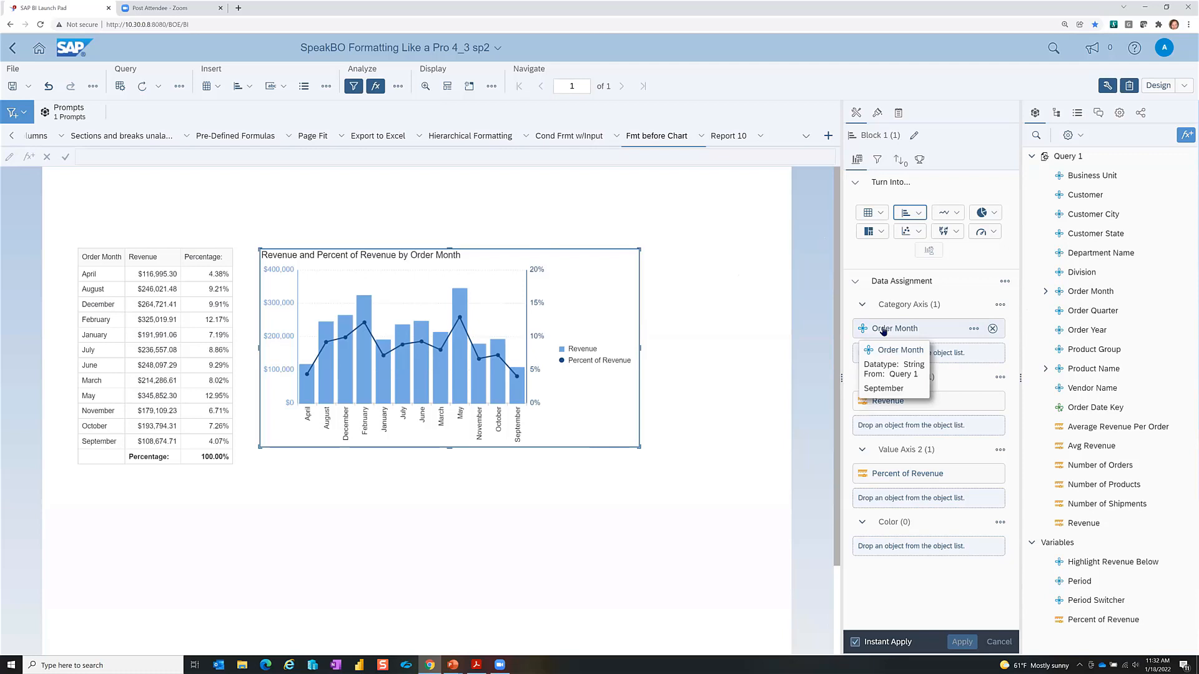
left_click(973, 329)
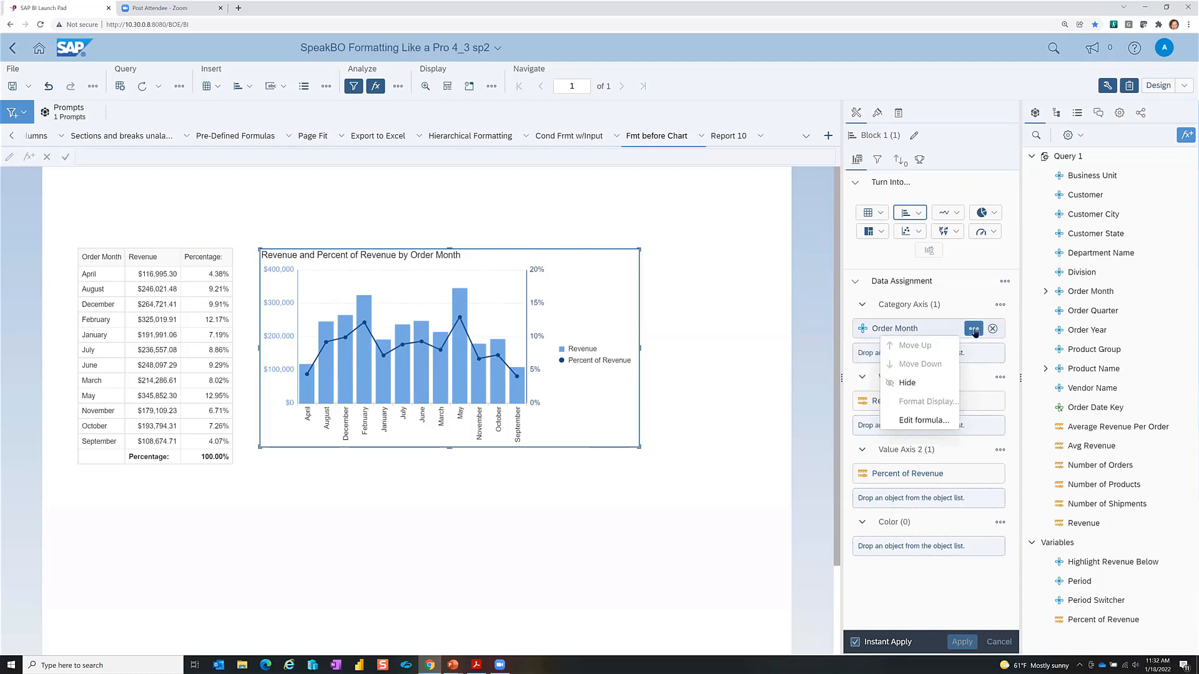
left_click(922, 421)
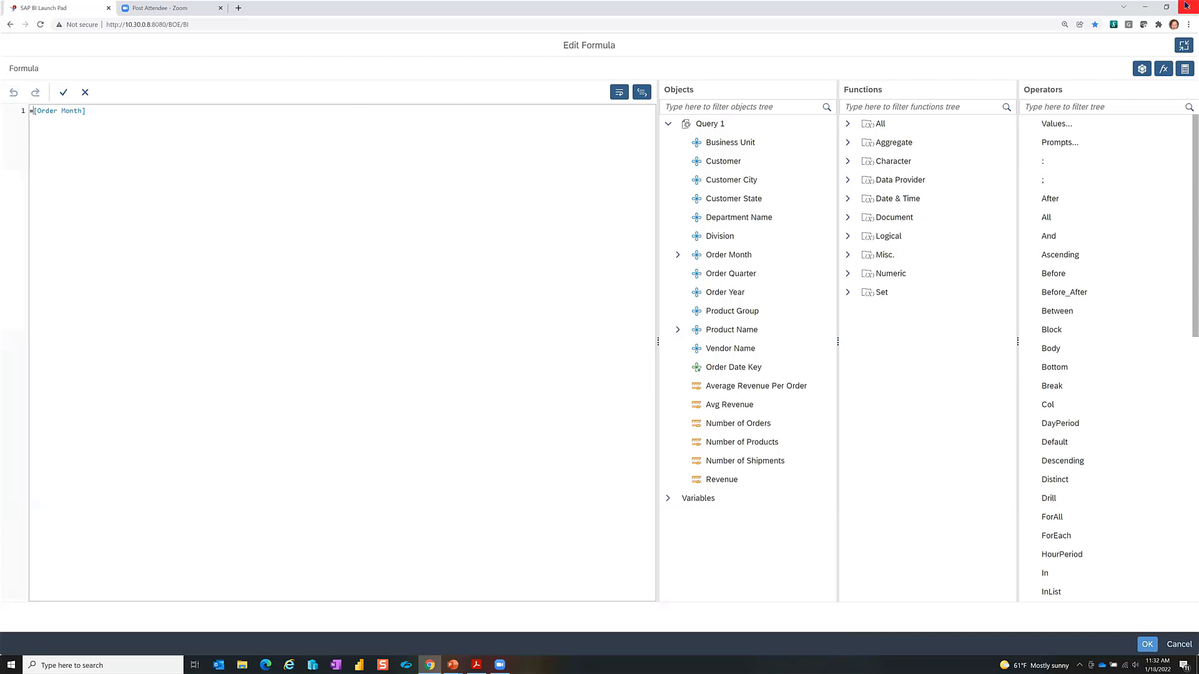
type("Left(")
type(";3)")
key("Return")
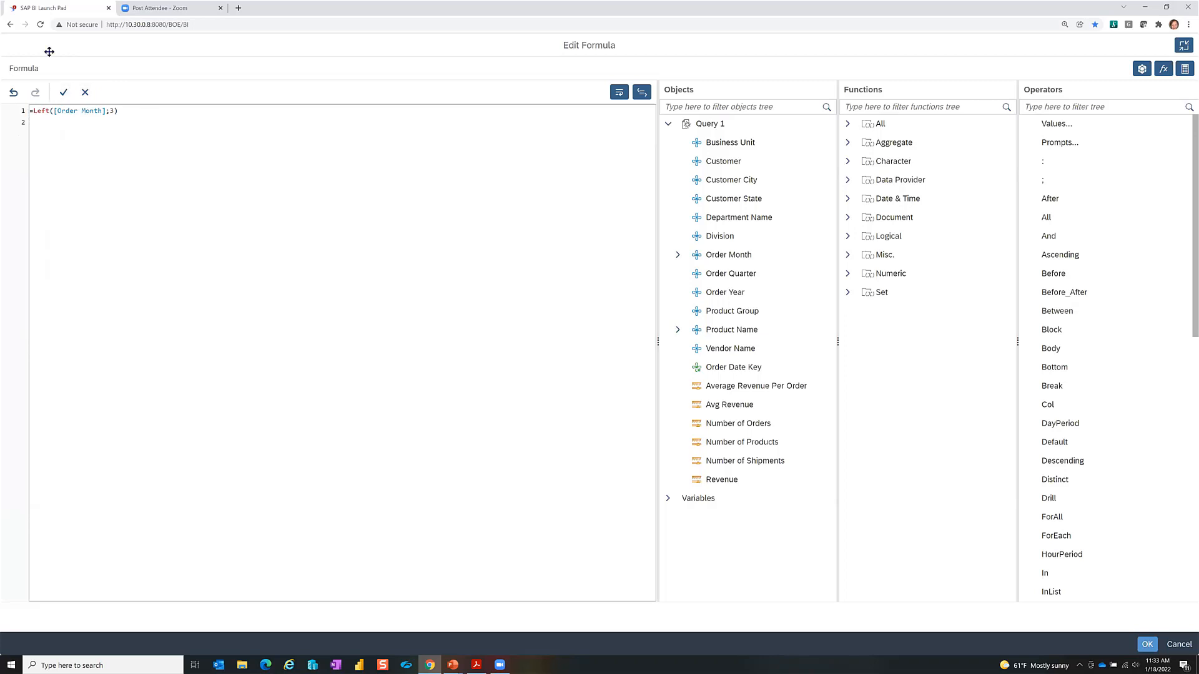
Step: Validate the Left formula, undo the extra empty line, and go back a page
left_click(63, 93)
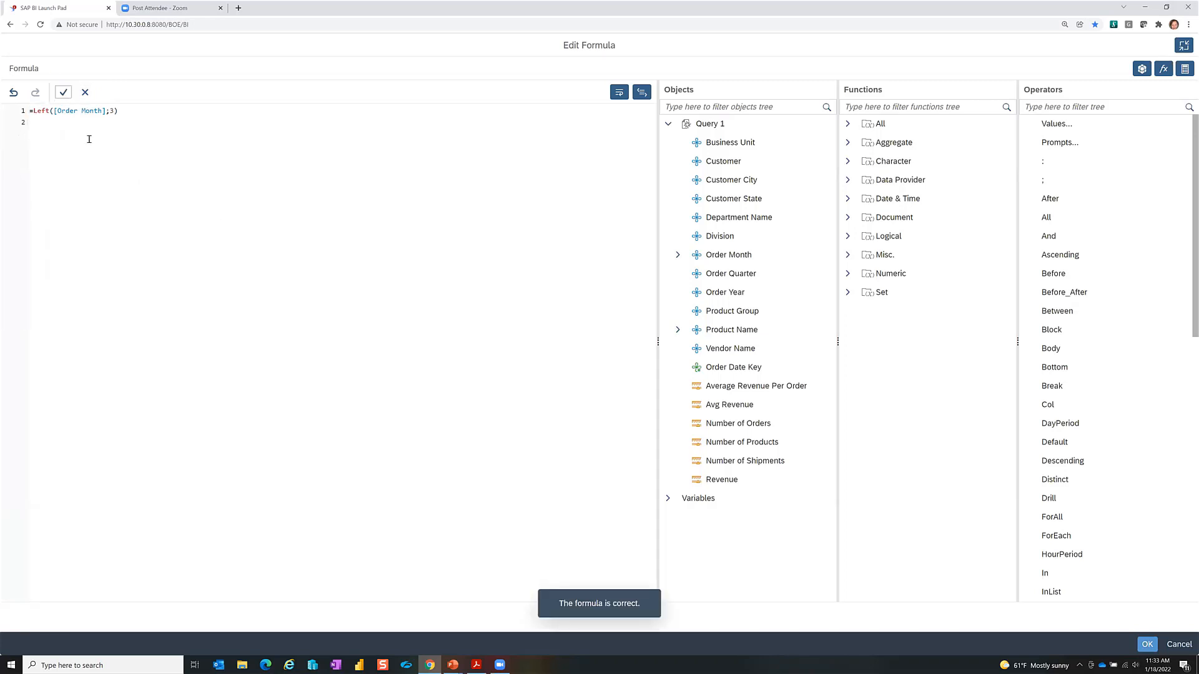
left_click(65, 93)
left_click(57, 94)
left_click(715, 351)
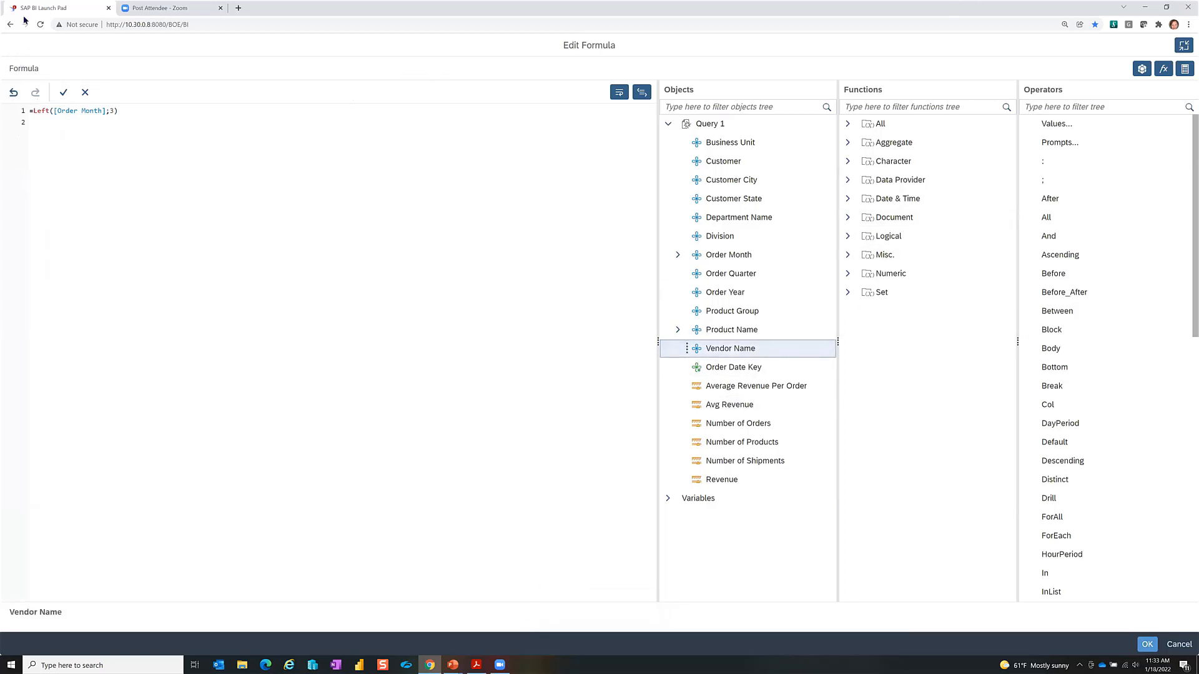
left_click(11, 91)
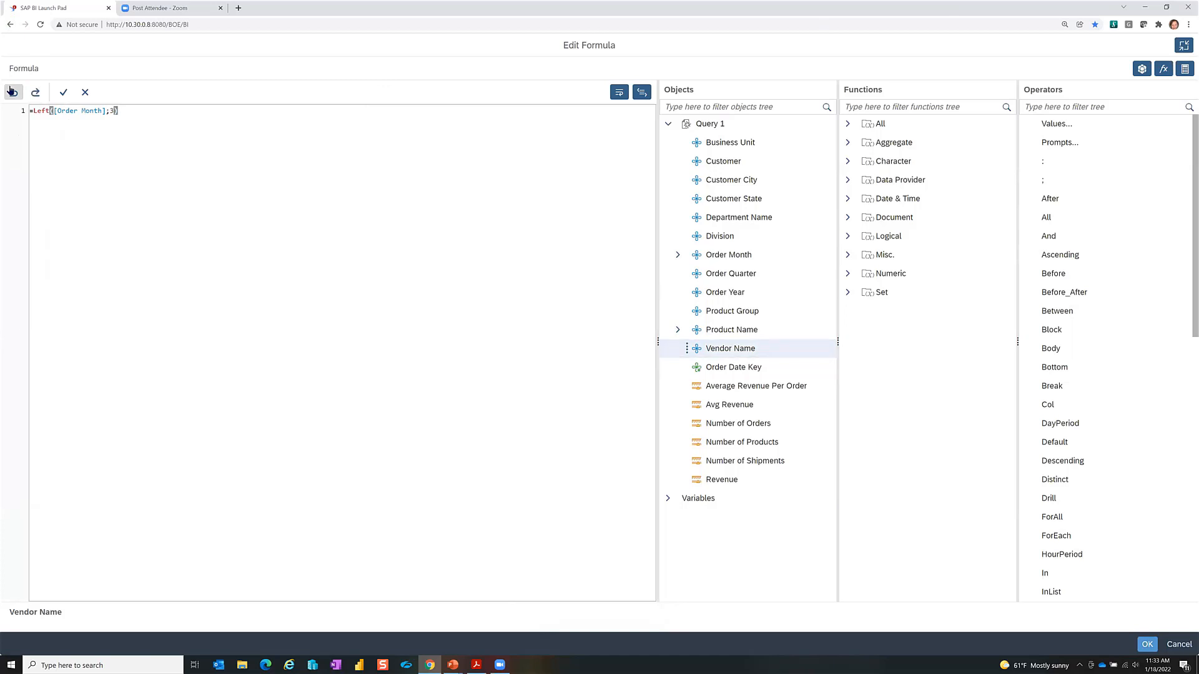
left_click(10, 24)
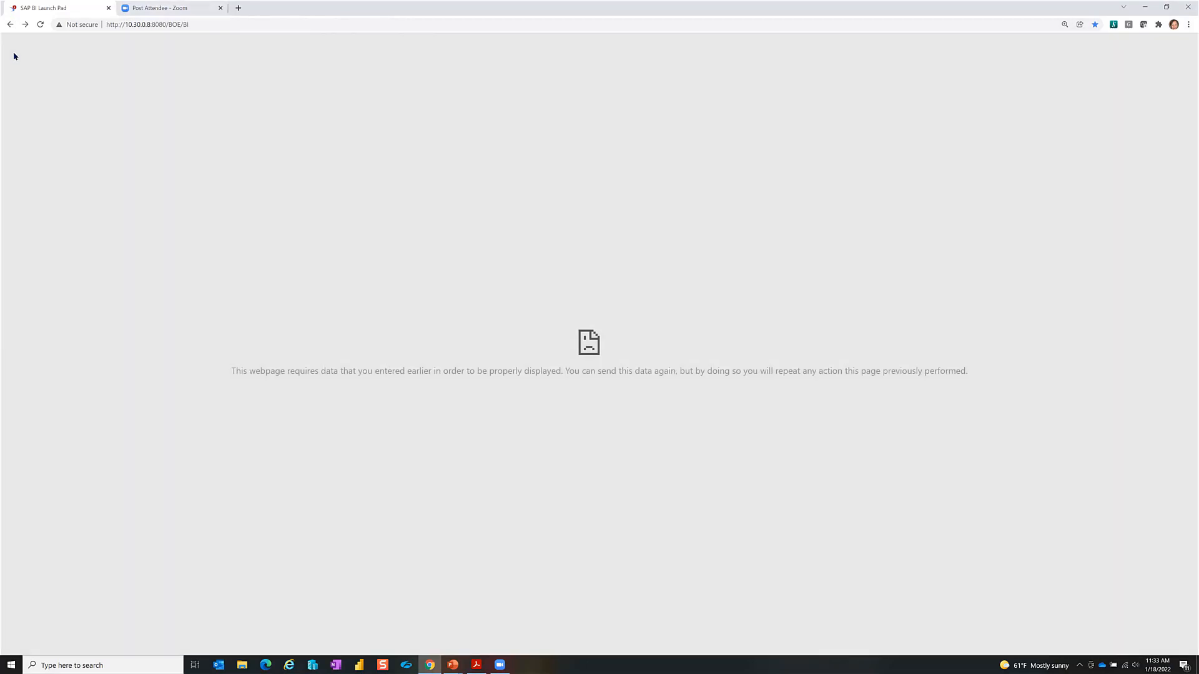
Step: Reload the launch pad and open SpeakBO Formatting Like a Pro 4_3 sp2 from Public Folders > Consultants
left_click(43, 26)
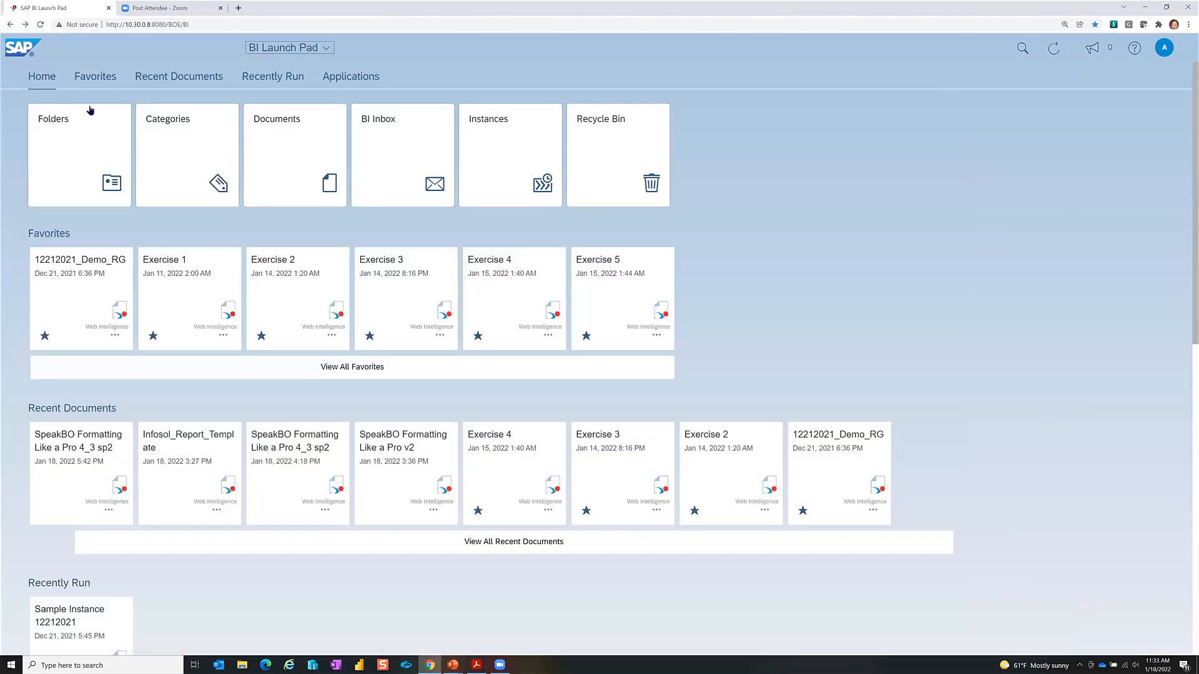
left_click(290, 48)
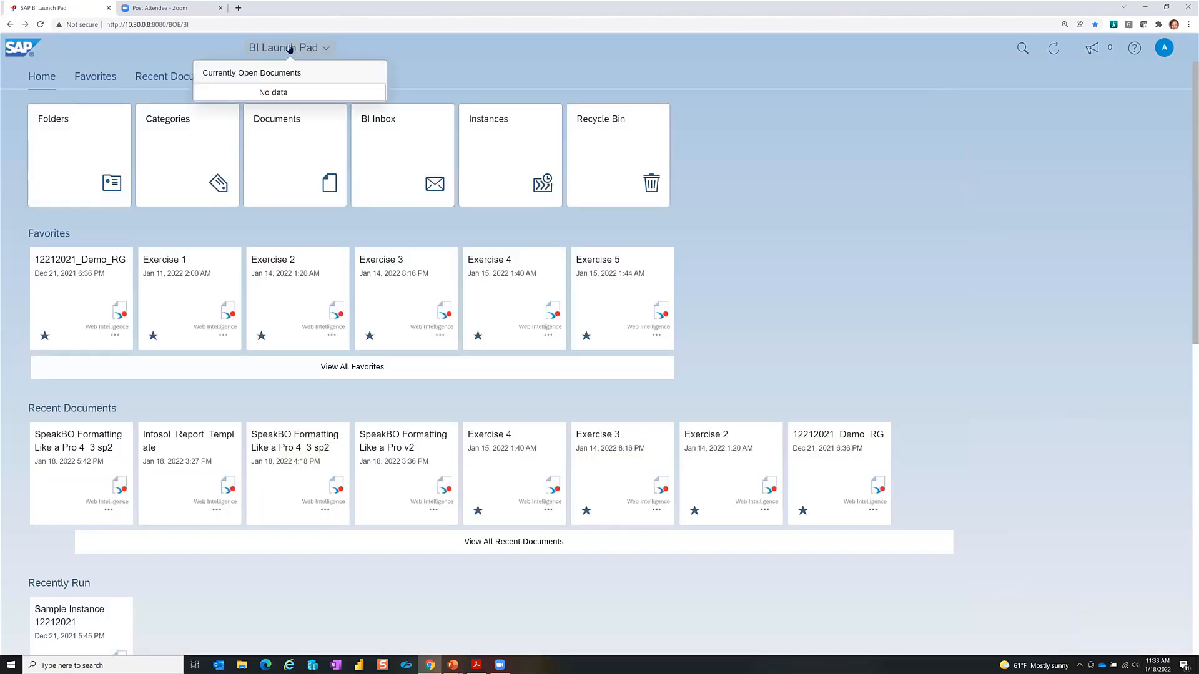
left_click(39, 82)
left_click(69, 160)
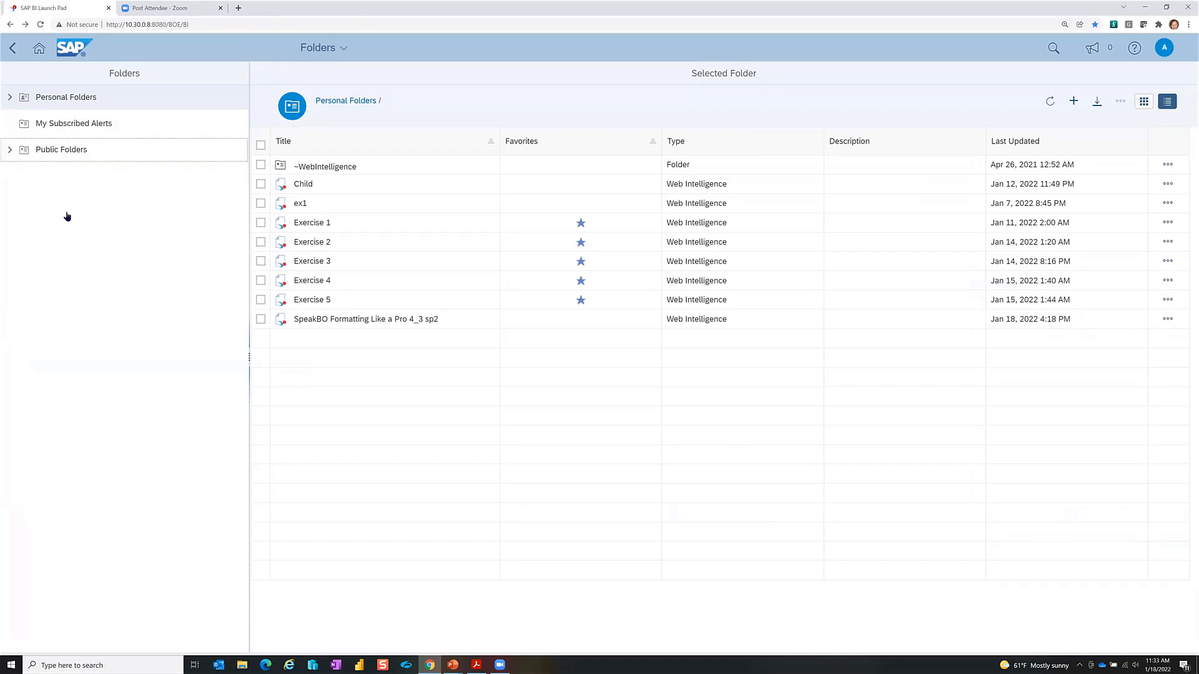
left_click(24, 231)
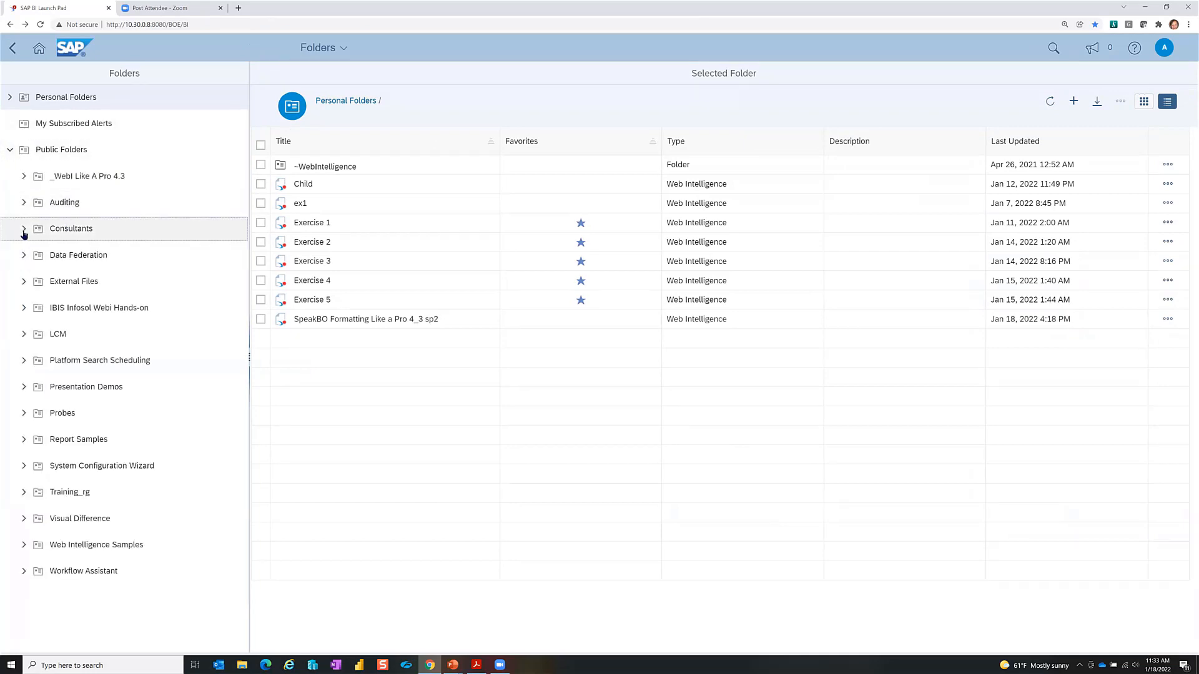
left_click(55, 256)
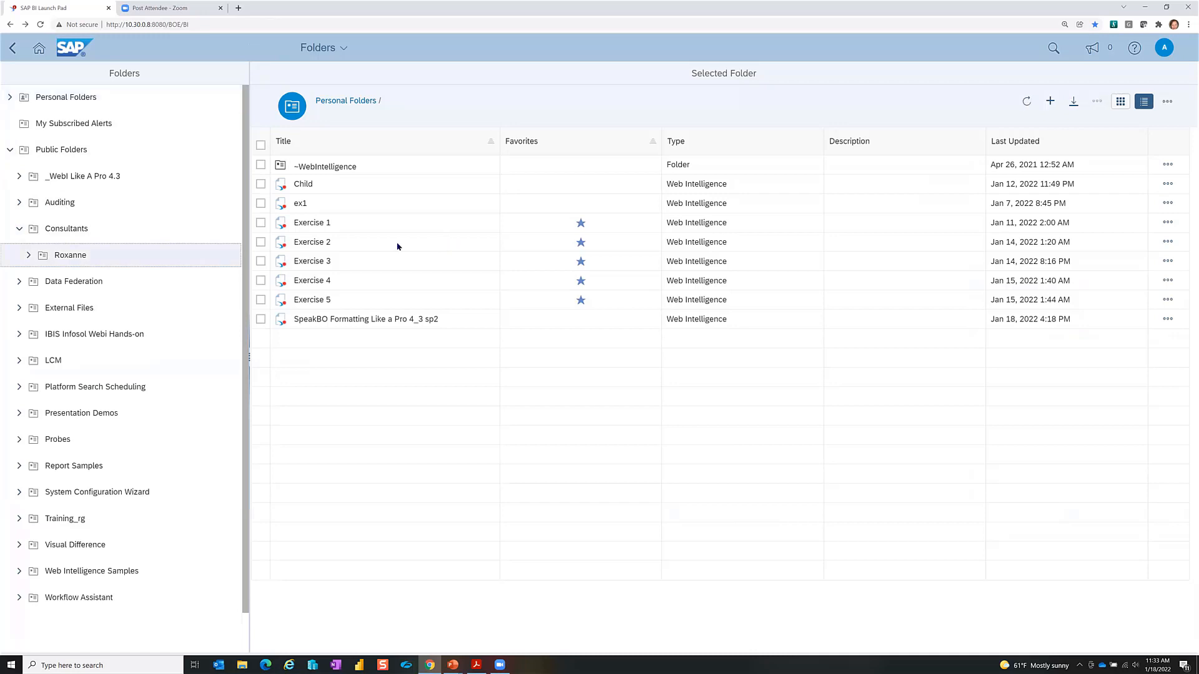
left_click(389, 203)
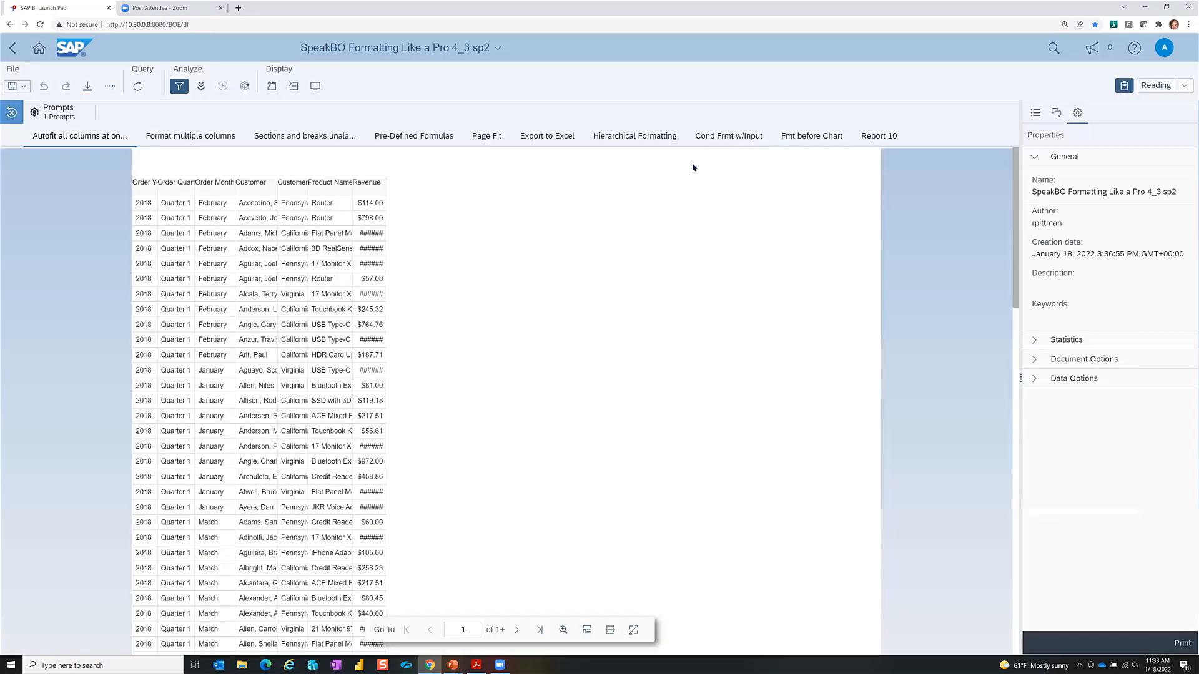
Step: Open the Fmt before Chart report in Design mode and select the Order Month column
left_click(804, 140)
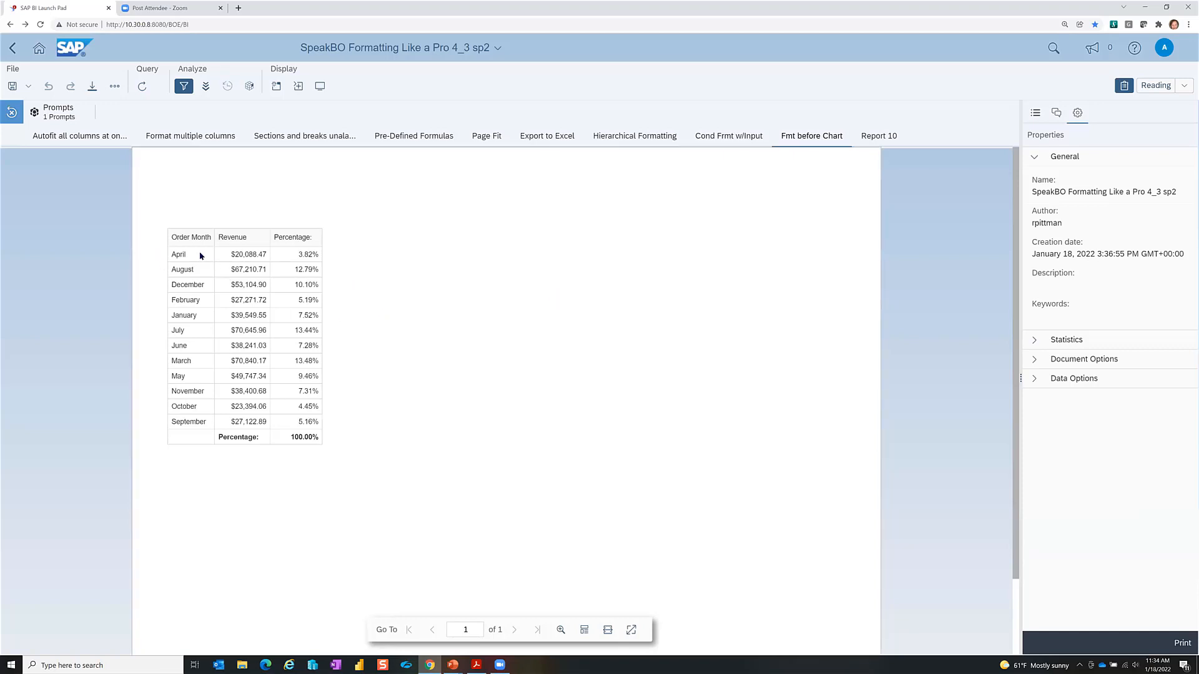
left_click(1155, 85)
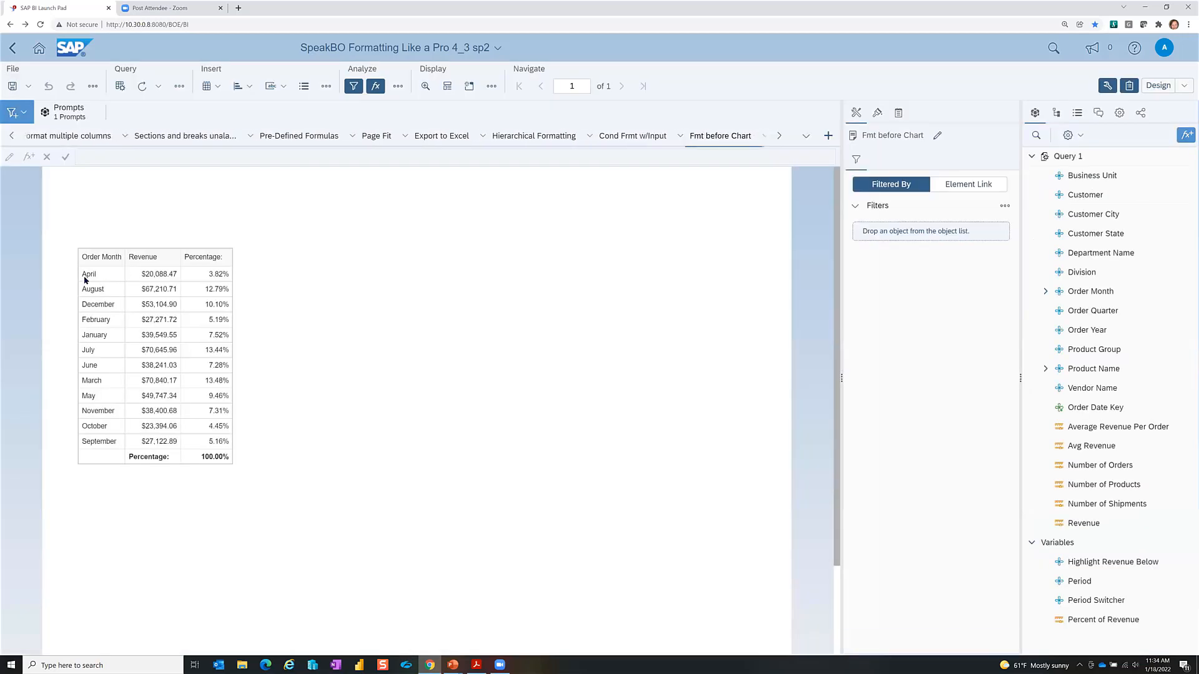
left_click(101, 278)
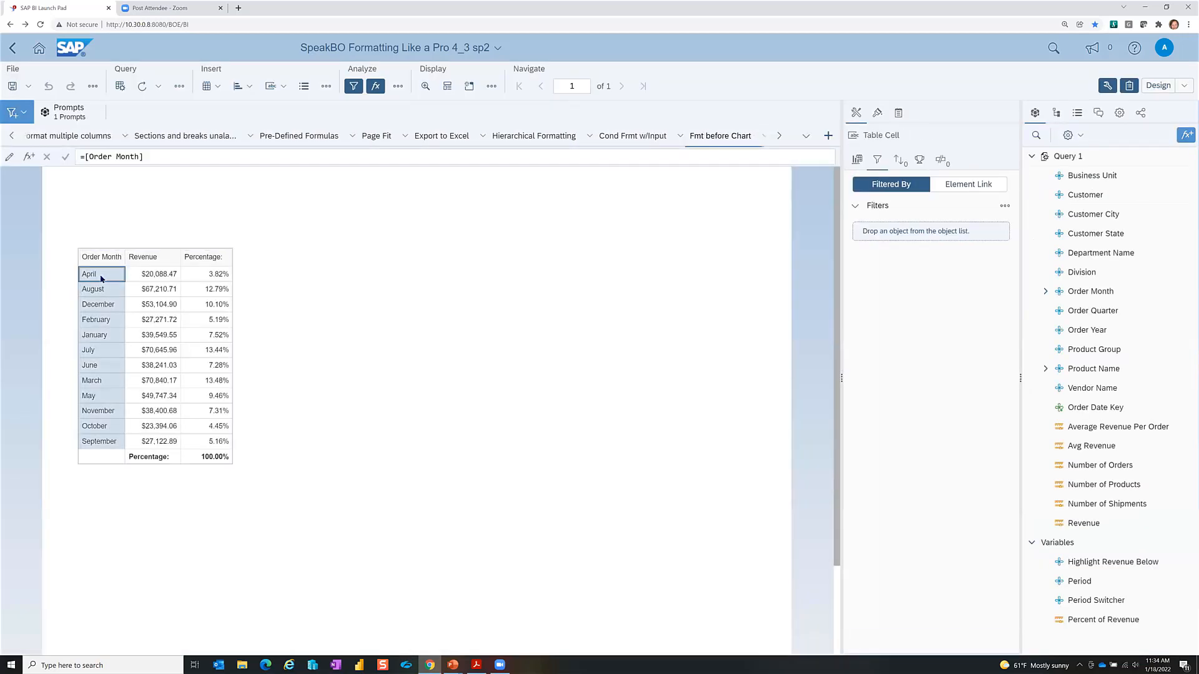
left_click(350, 318)
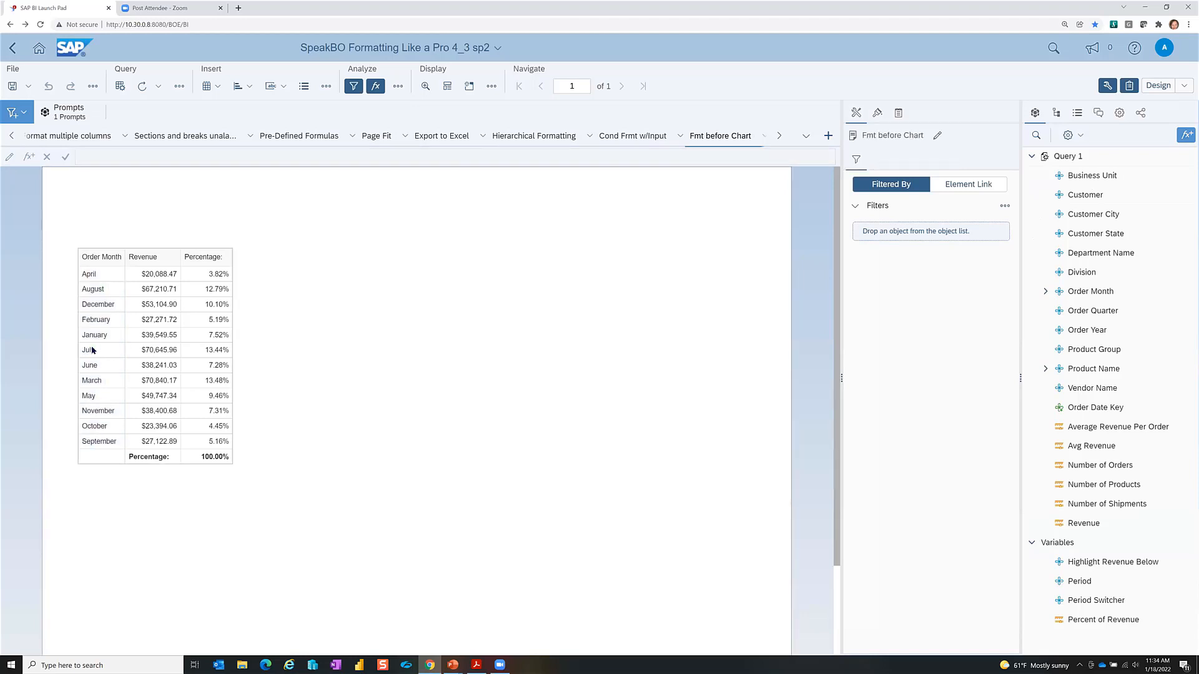
left_click(81, 271)
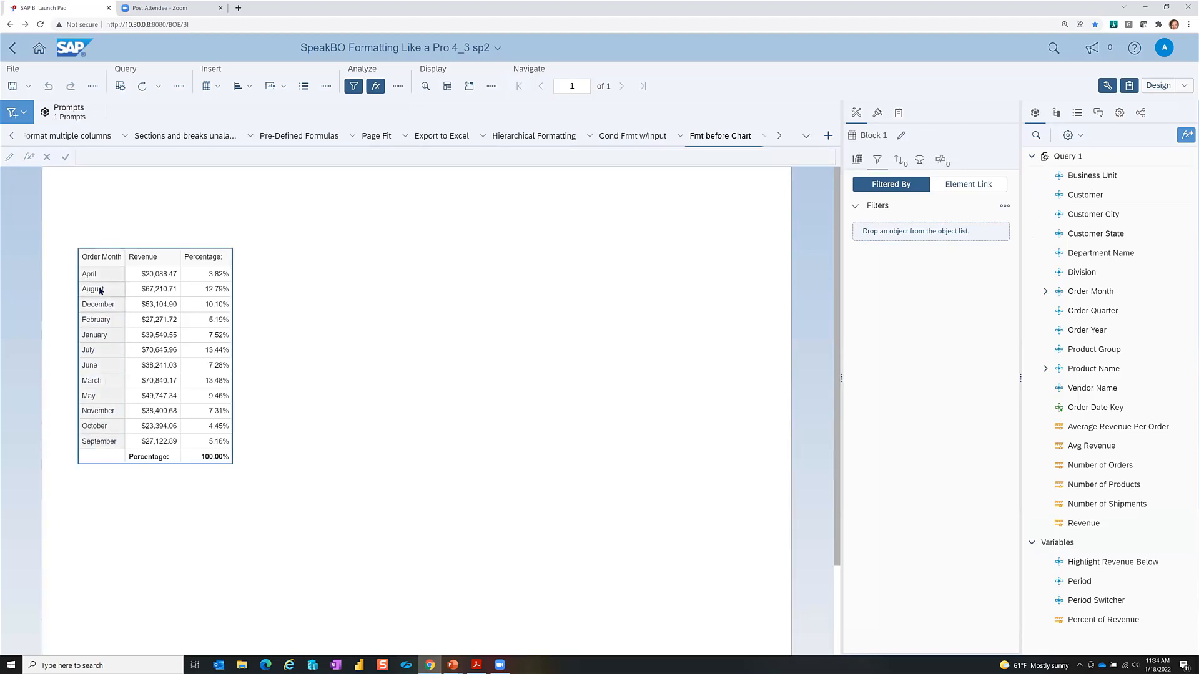
Step: Change the Order Month cells' formula to =Left([Order Month];3) for three-letter months
left_click(100, 290)
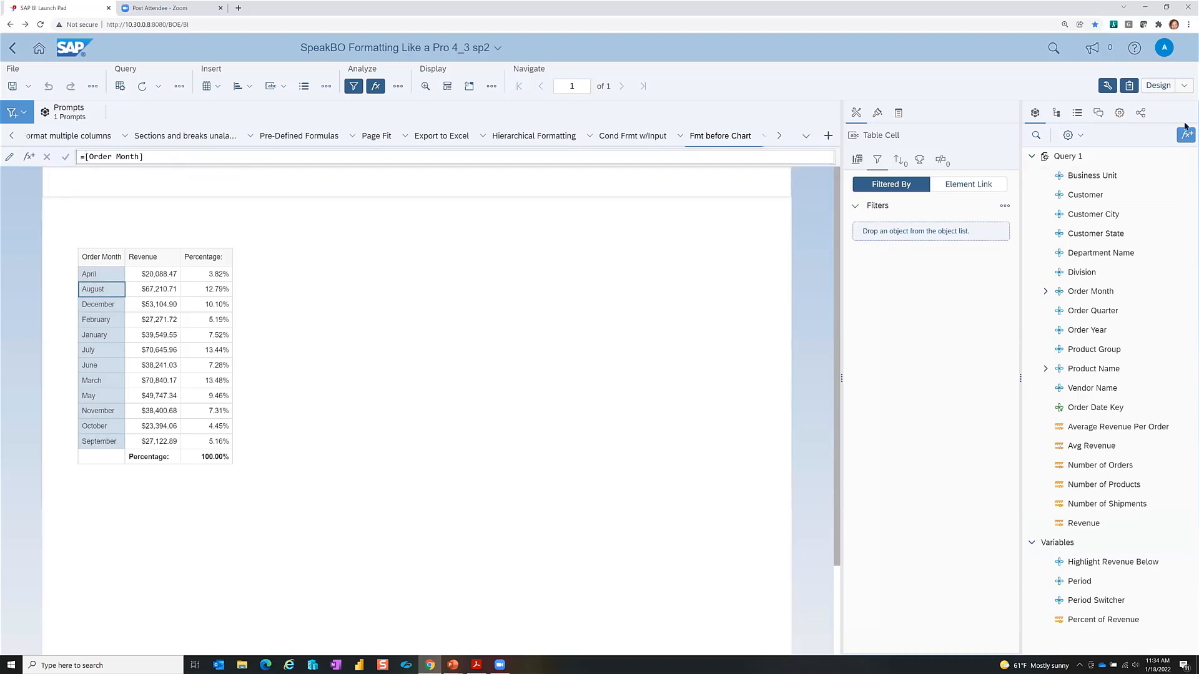
type("Left(")
key("Return")
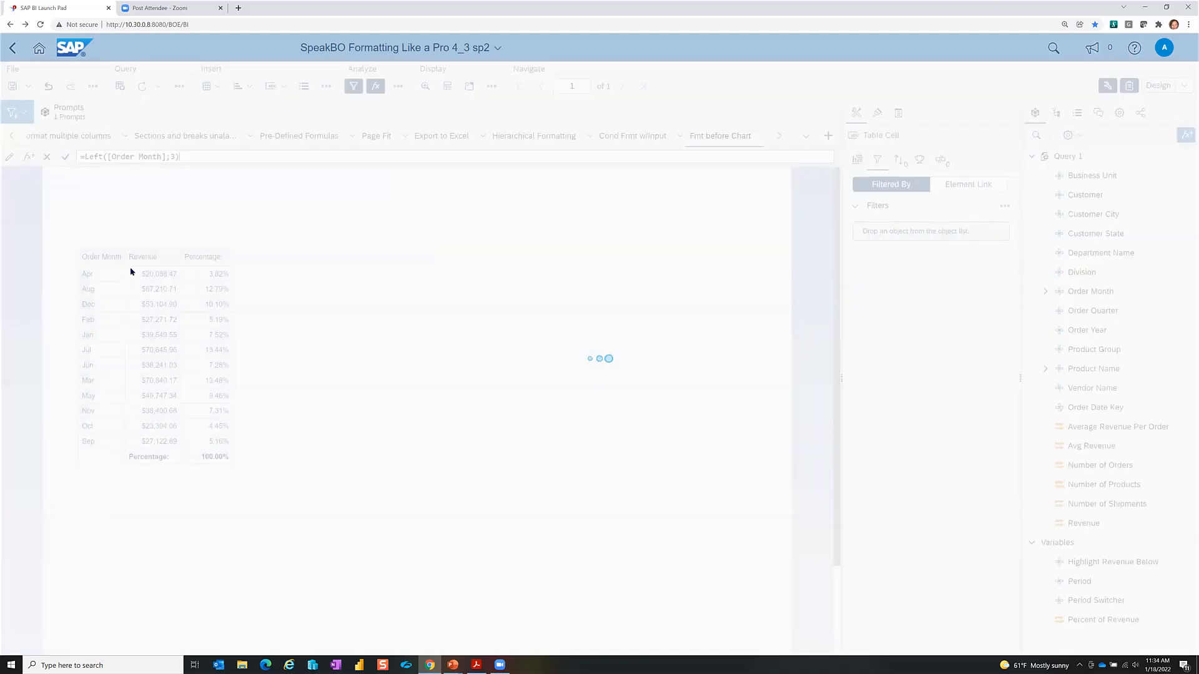
left_click(333, 338)
left_click(218, 349)
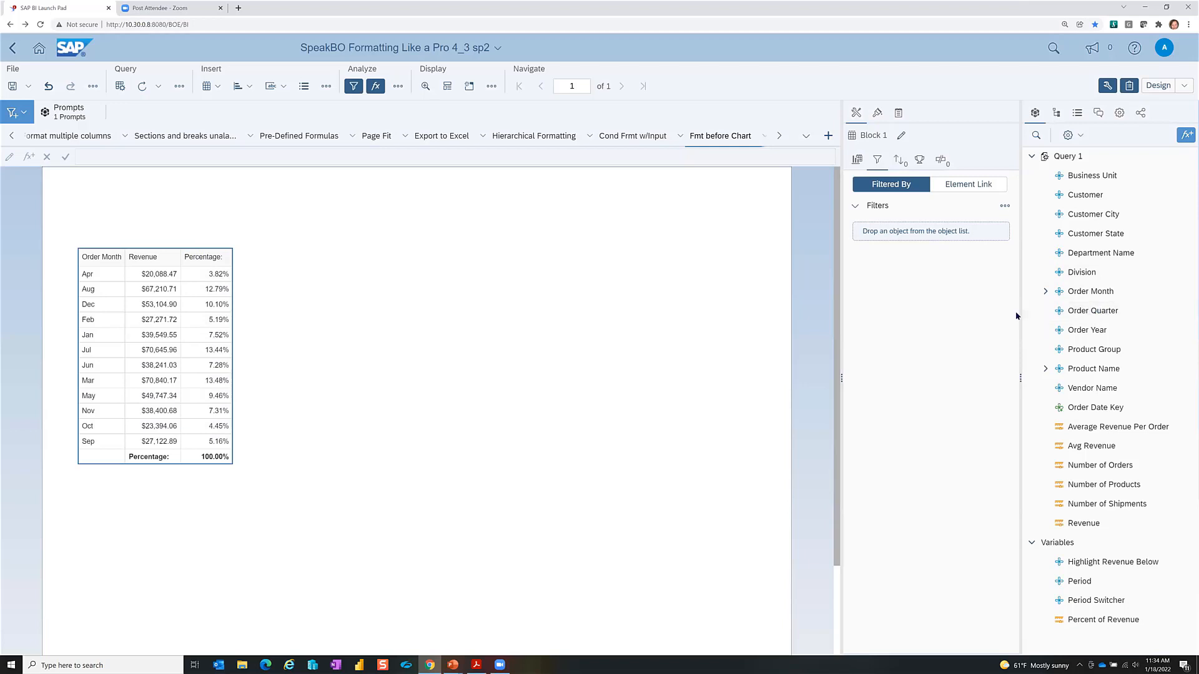
Step: Add the Order Month Number object to the month table
left_click(1045, 292)
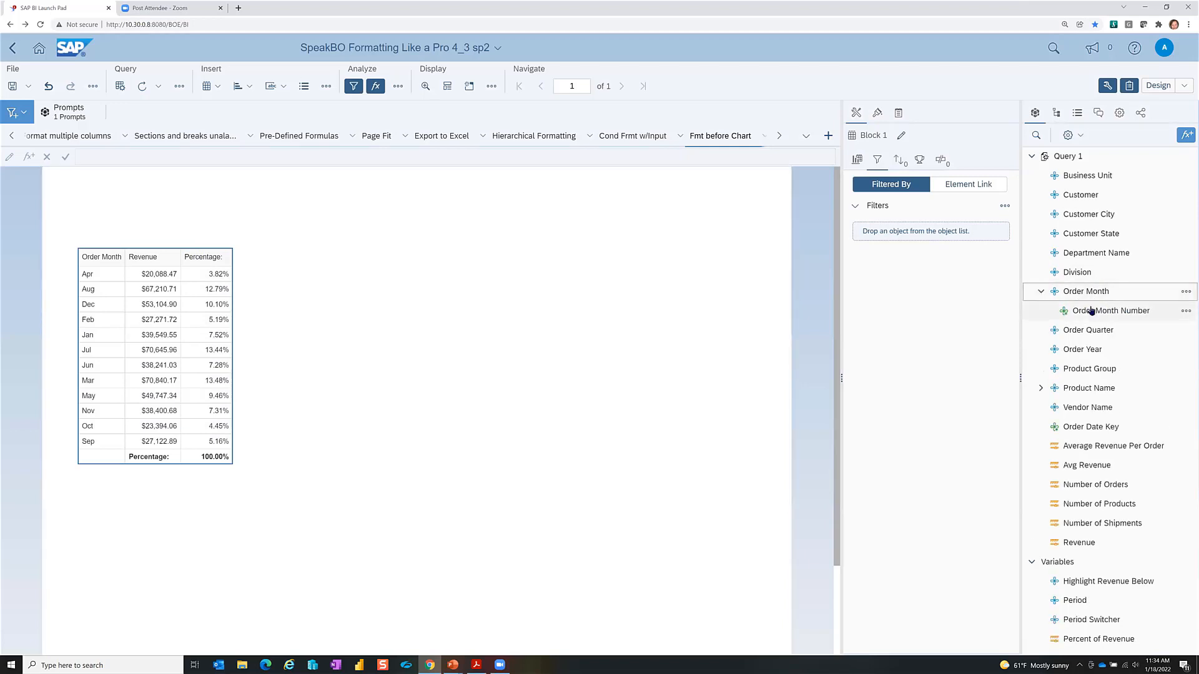
left_click(1097, 313)
mouse_move(1097, 313)
left_mouse_down()
mouse_move(376, 303)
mouse_move(86, 278)
mouse_move(121, 281)
left_mouse_up()
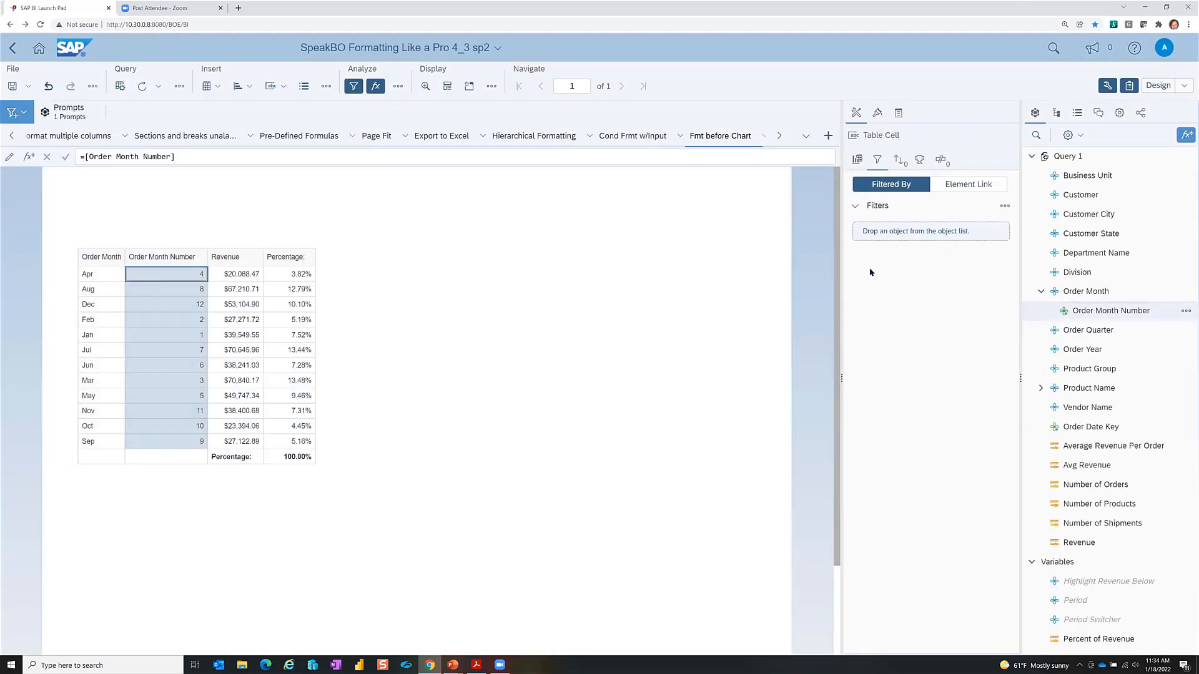
Step: Move Order Month Number above the =Left formula so months run 1 Jan to 12 Dec
left_click(444, 353)
left_click(282, 354)
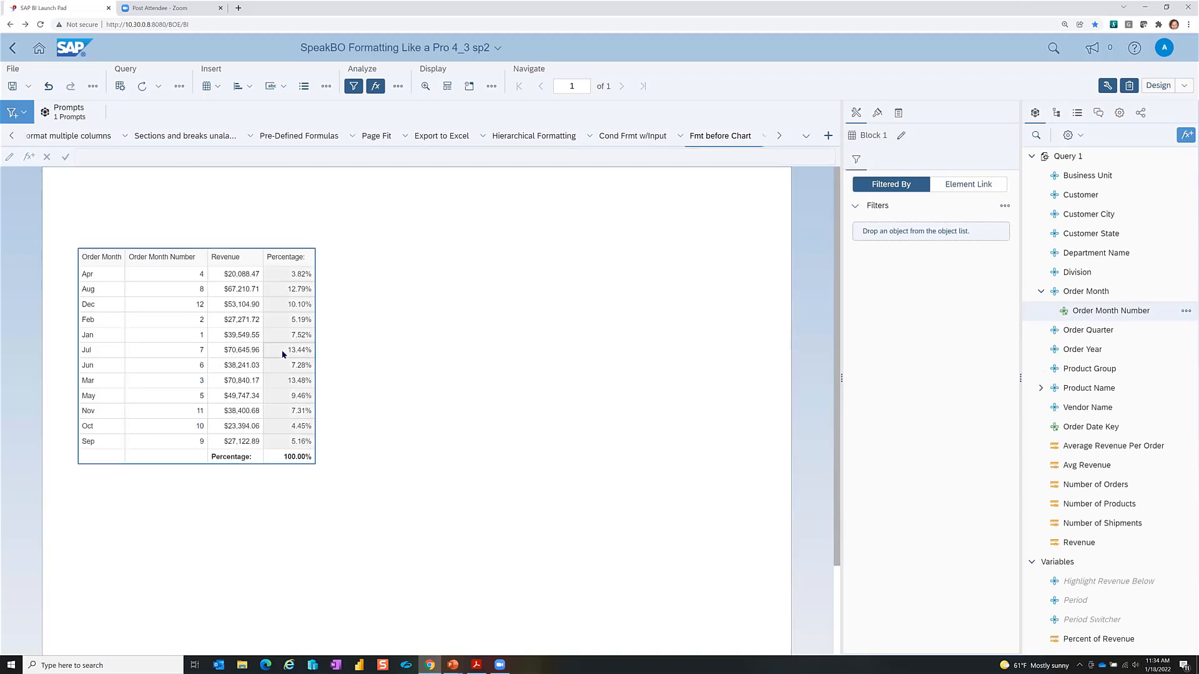
left_click(159, 345)
left_click(590, 316)
left_click(204, 361)
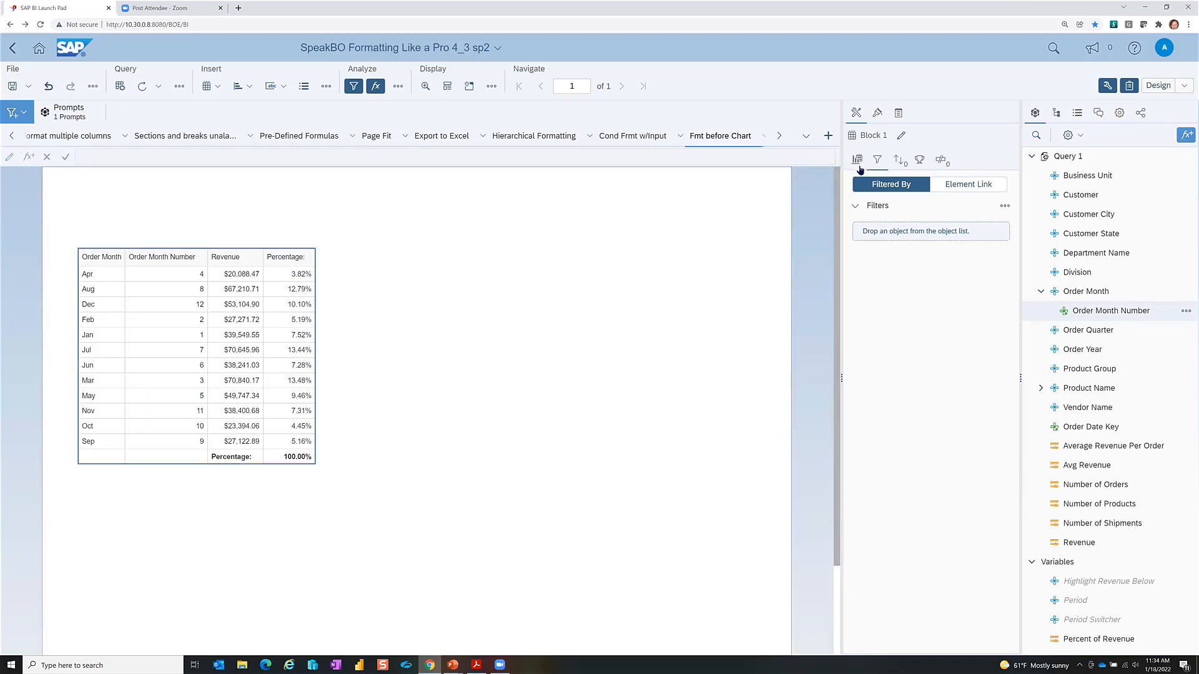
left_click(859, 161)
left_click_drag(894, 282, 899, 247)
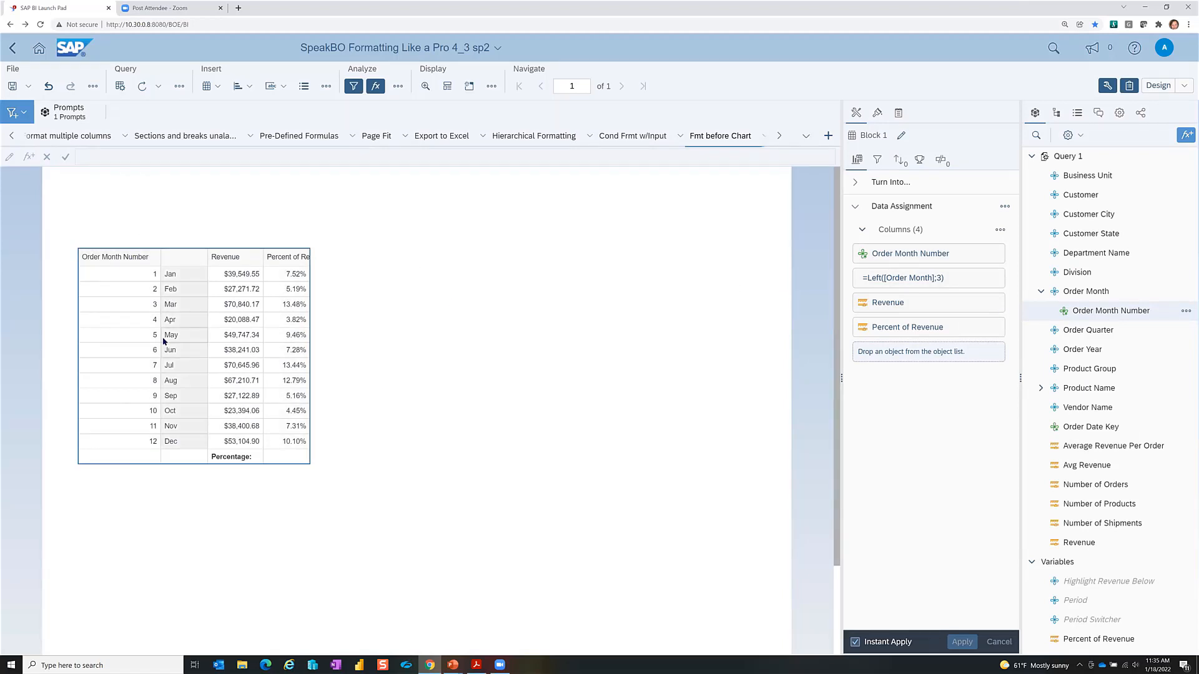
Step: Turn the month table into a Dual Y-Axis Combined Column Line chart and widen it
right_click(121, 312)
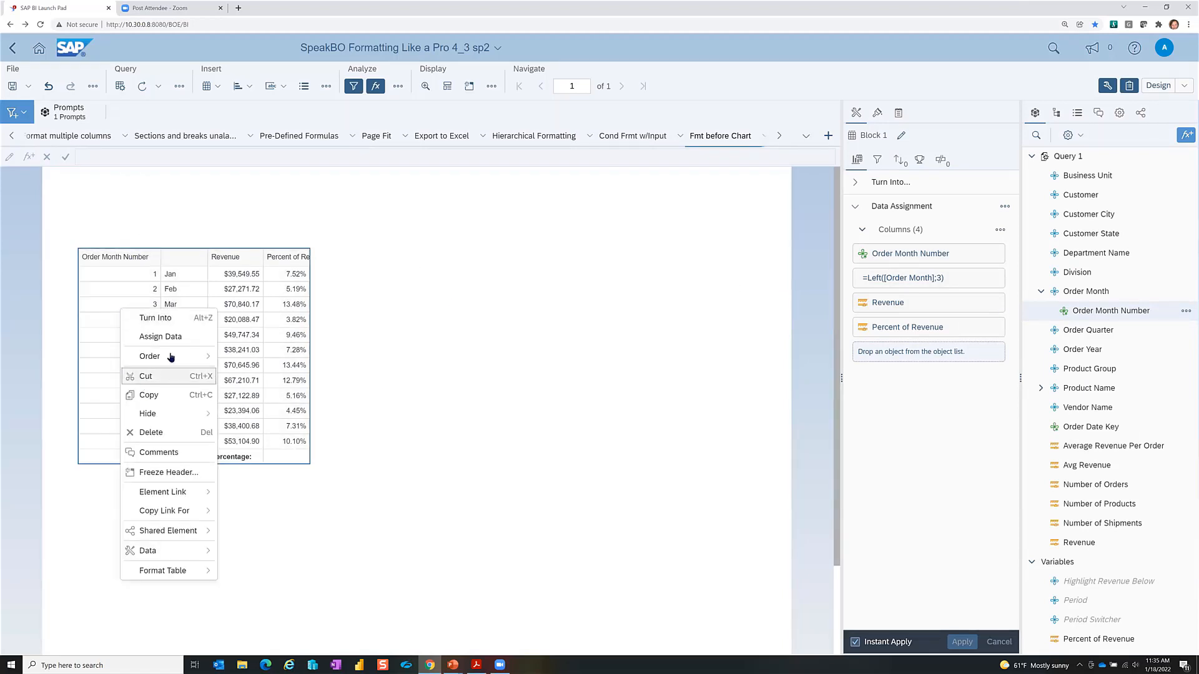
left_click(192, 319)
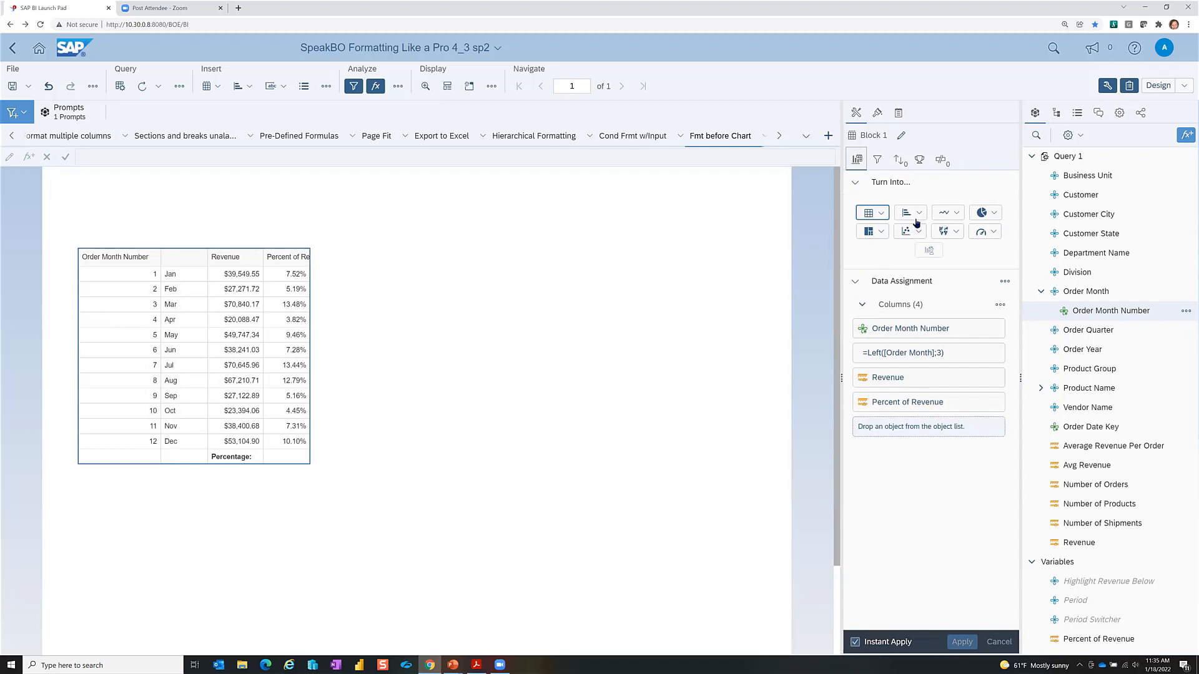
left_click(914, 214)
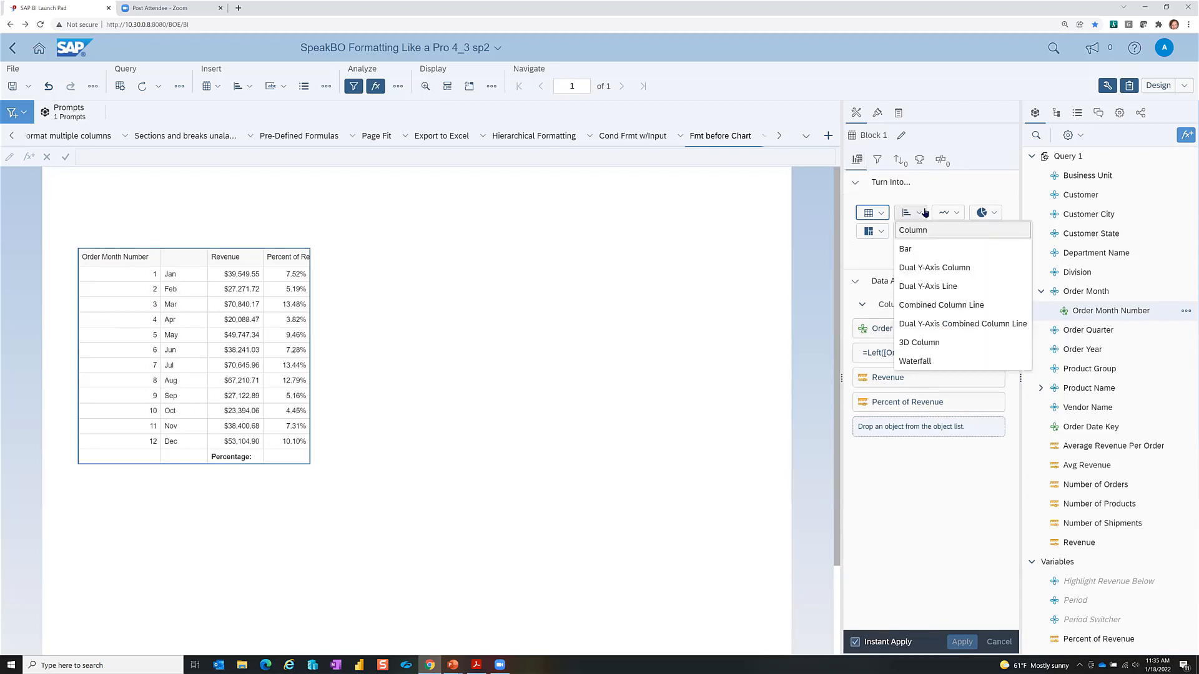
left_click(936, 324)
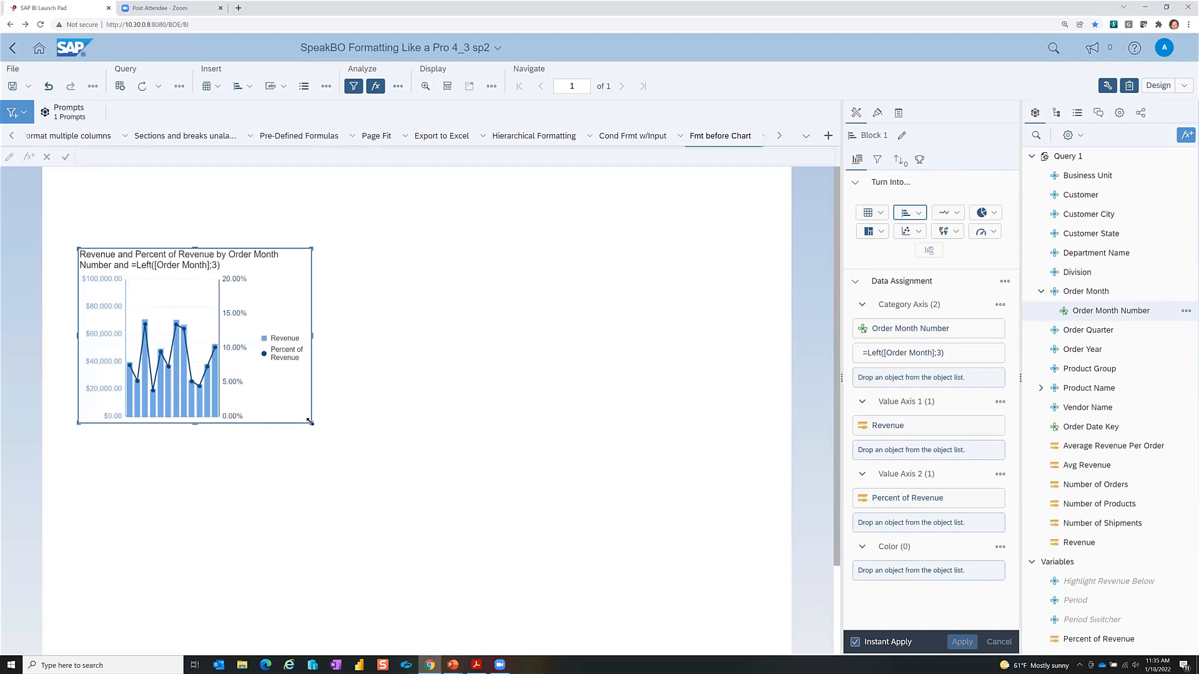
left_click_drag(494, 498, 511, 496)
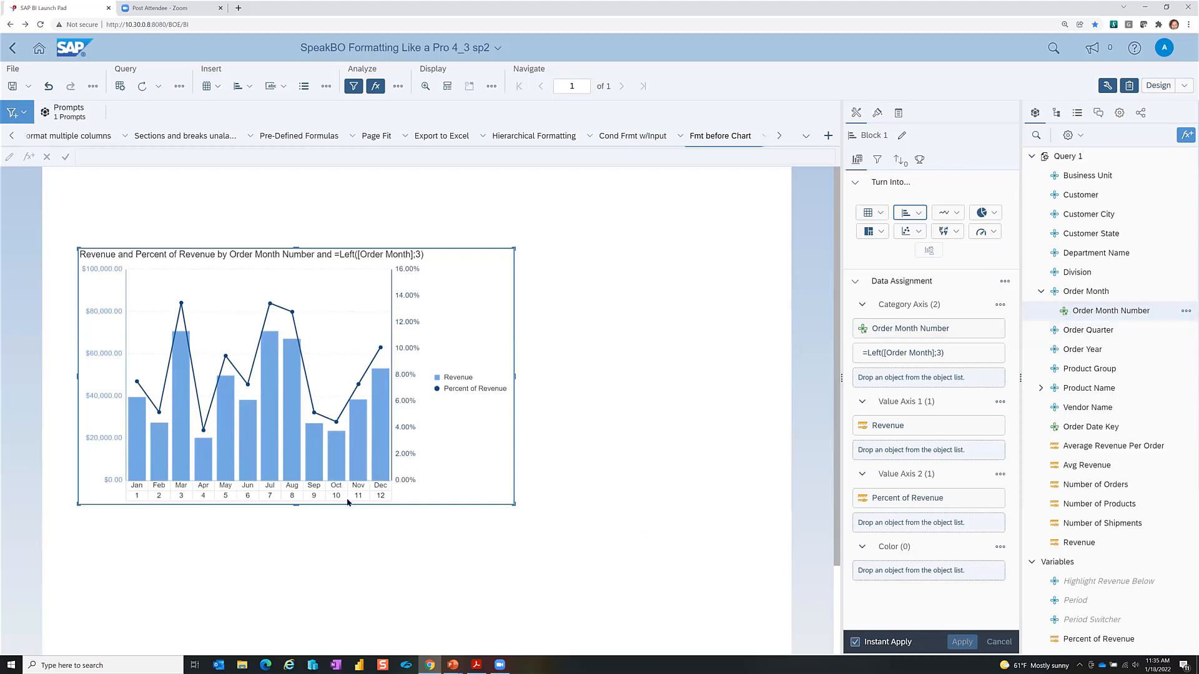
mouse_move(972, 331)
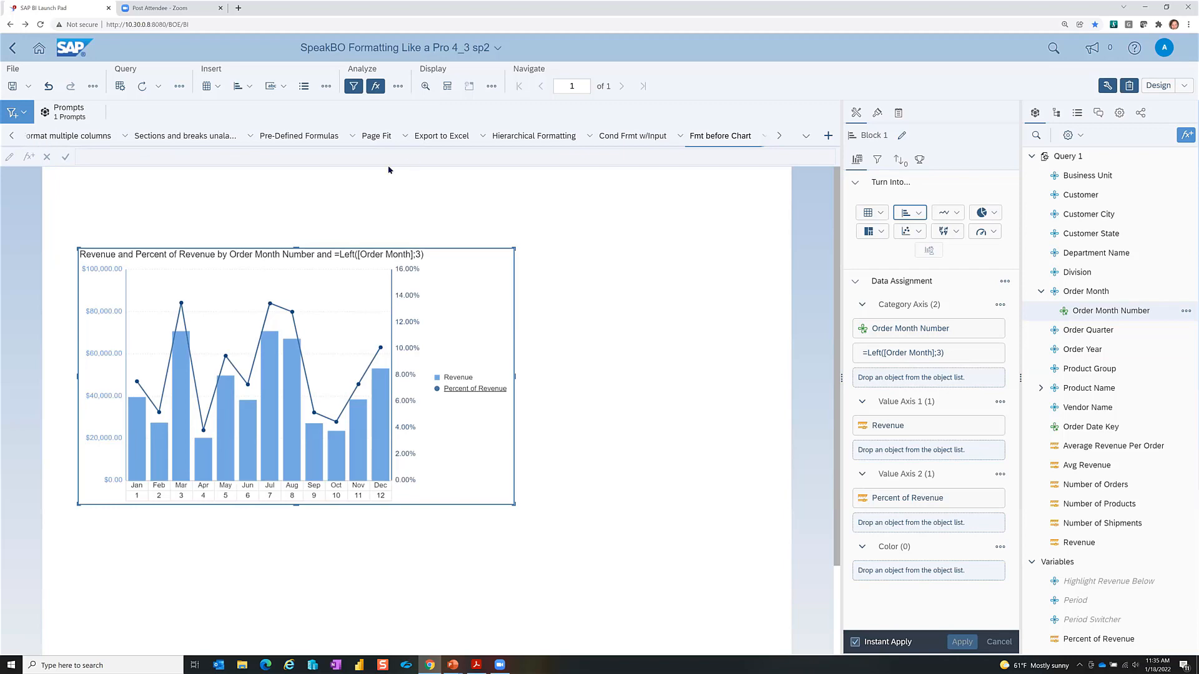
Step: Go to the Hierarchical Formatting report and select its Customer State table
left_click(377, 136)
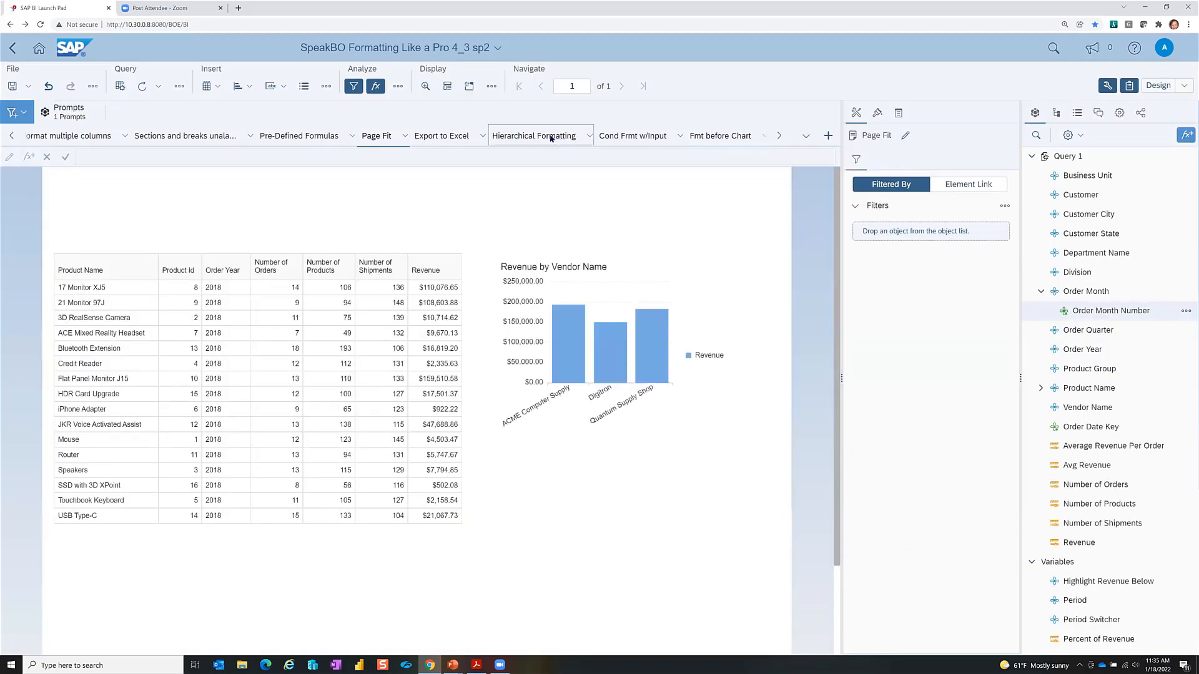
left_click(550, 138)
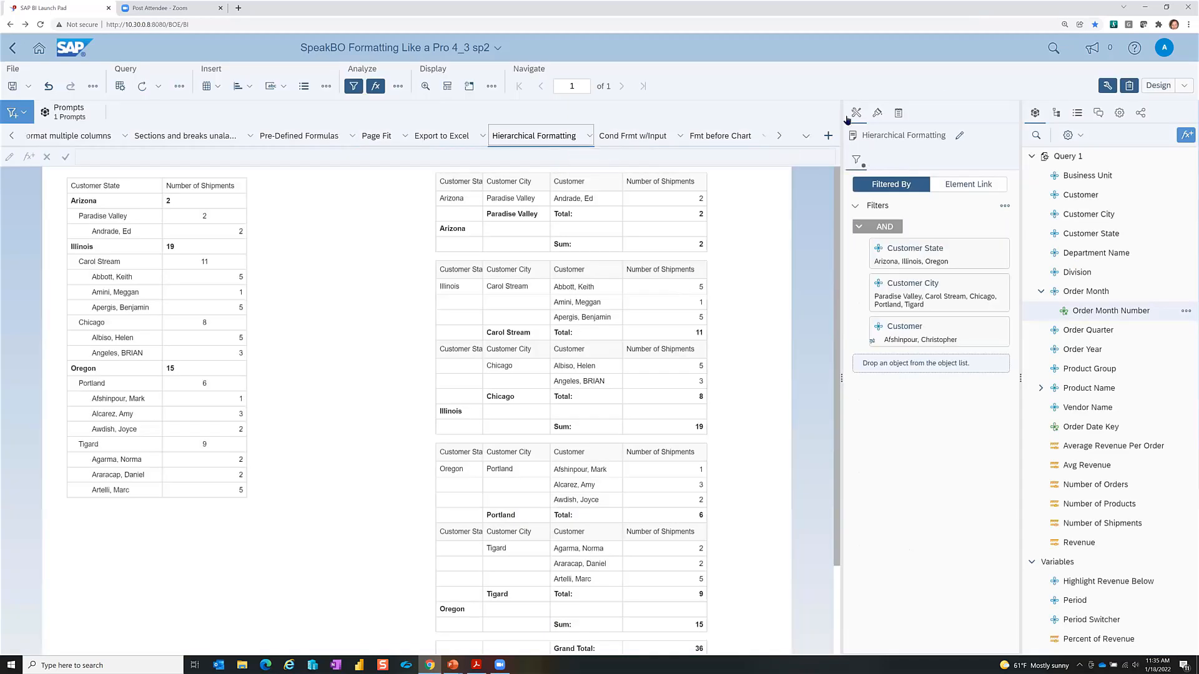
left_click(174, 312)
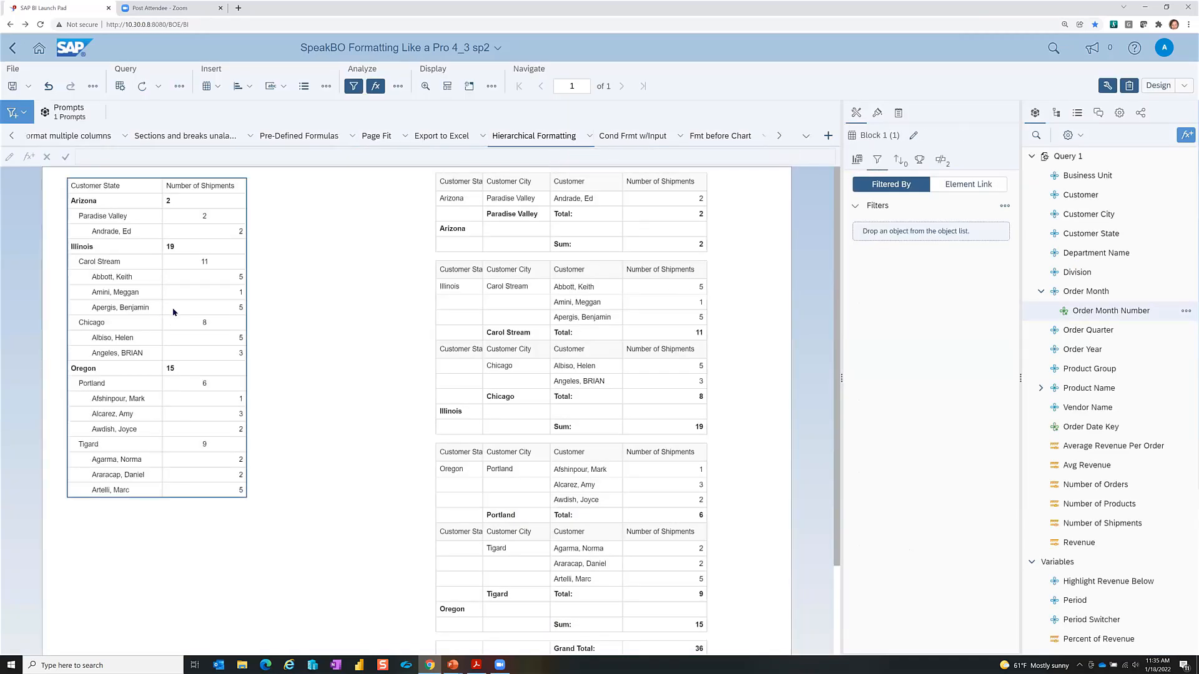
left_click(174, 313)
left_click(352, 250)
left_click(131, 291)
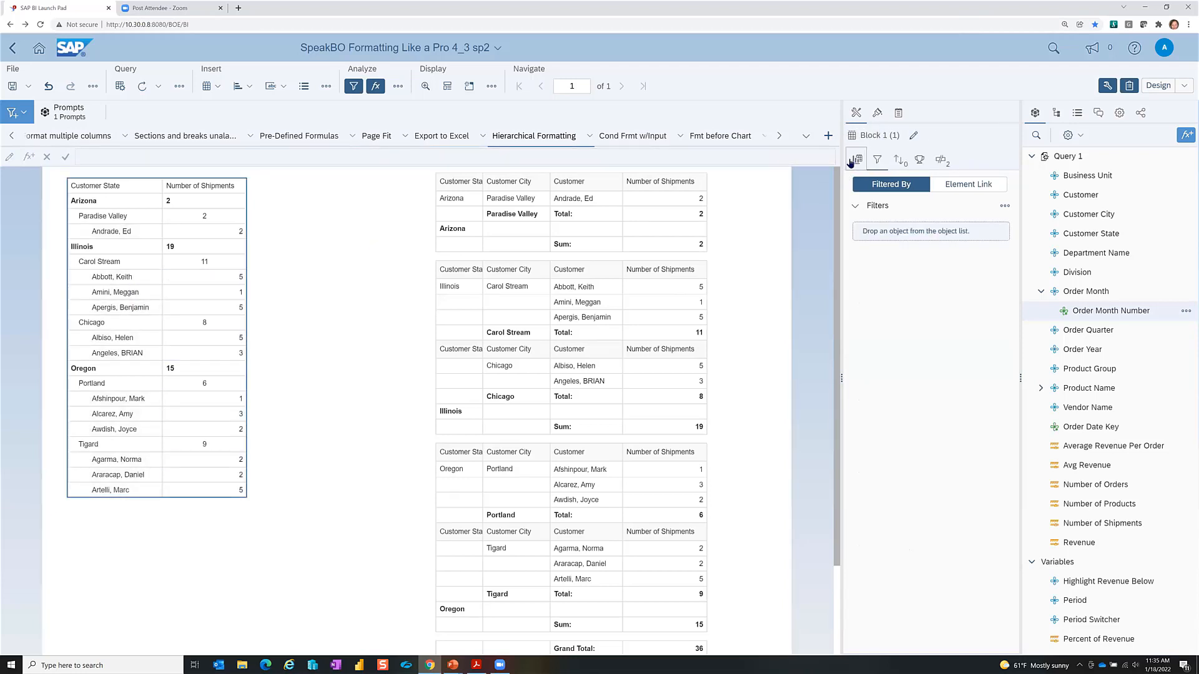
Step: Review the table's Data Assignment and Customer State/City breaks, then switch to the slide show
left_click(852, 160)
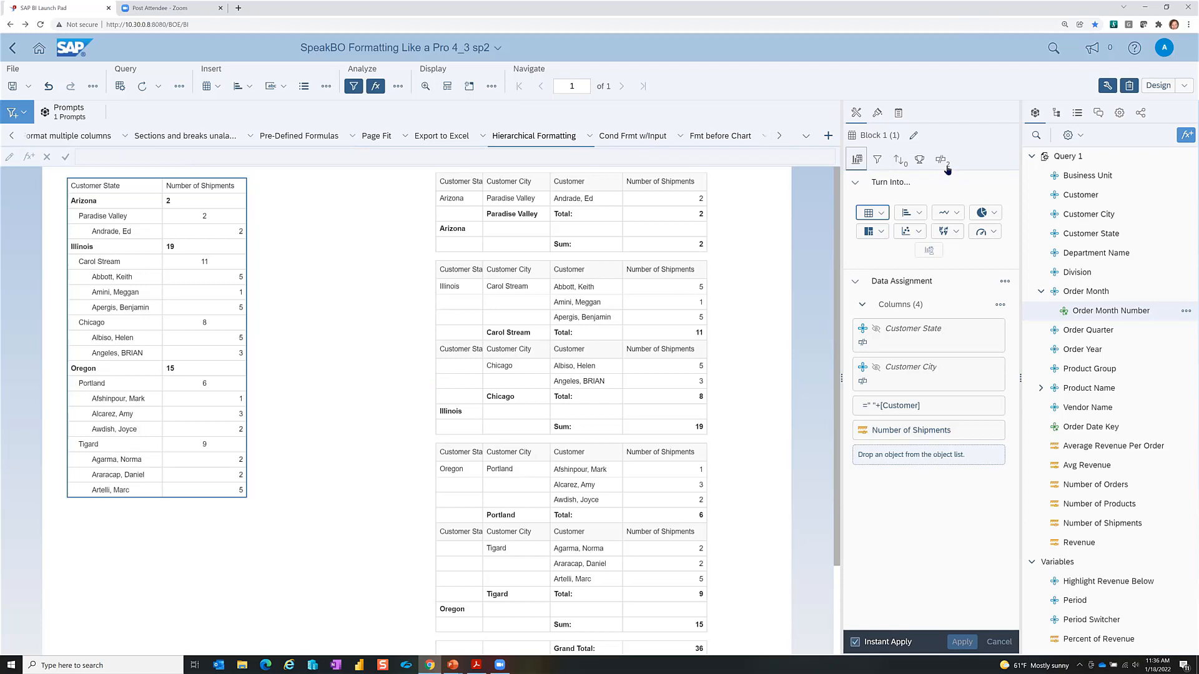
mouse_move(964, 205)
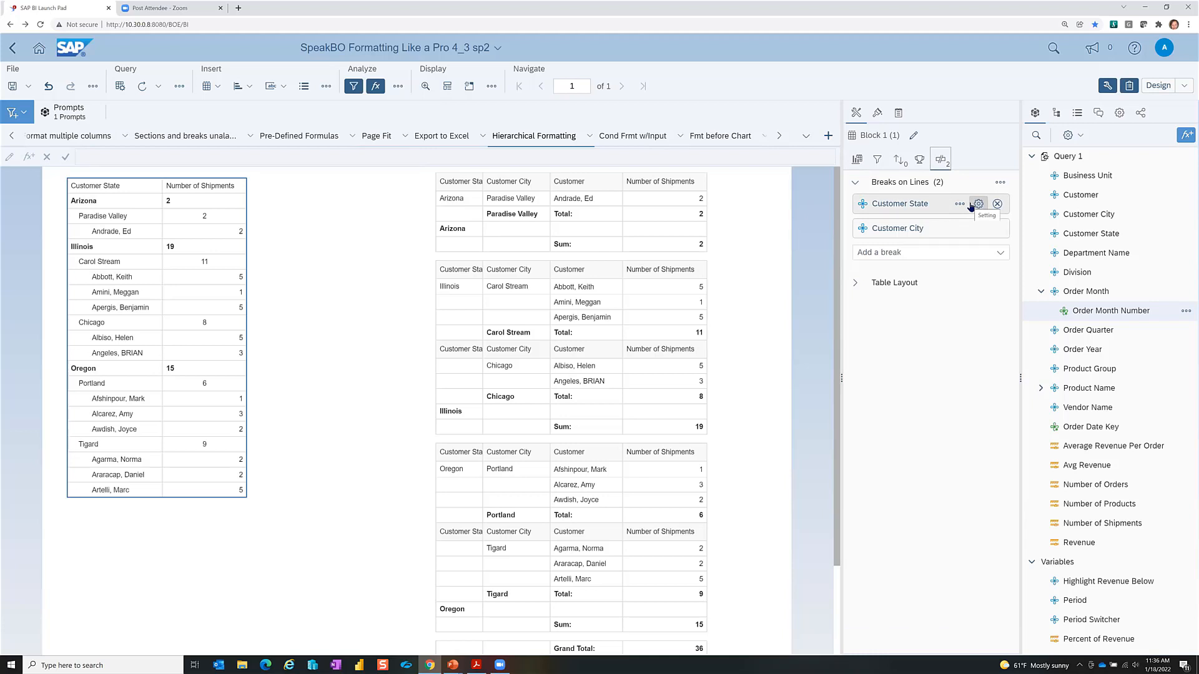
left_click(857, 160)
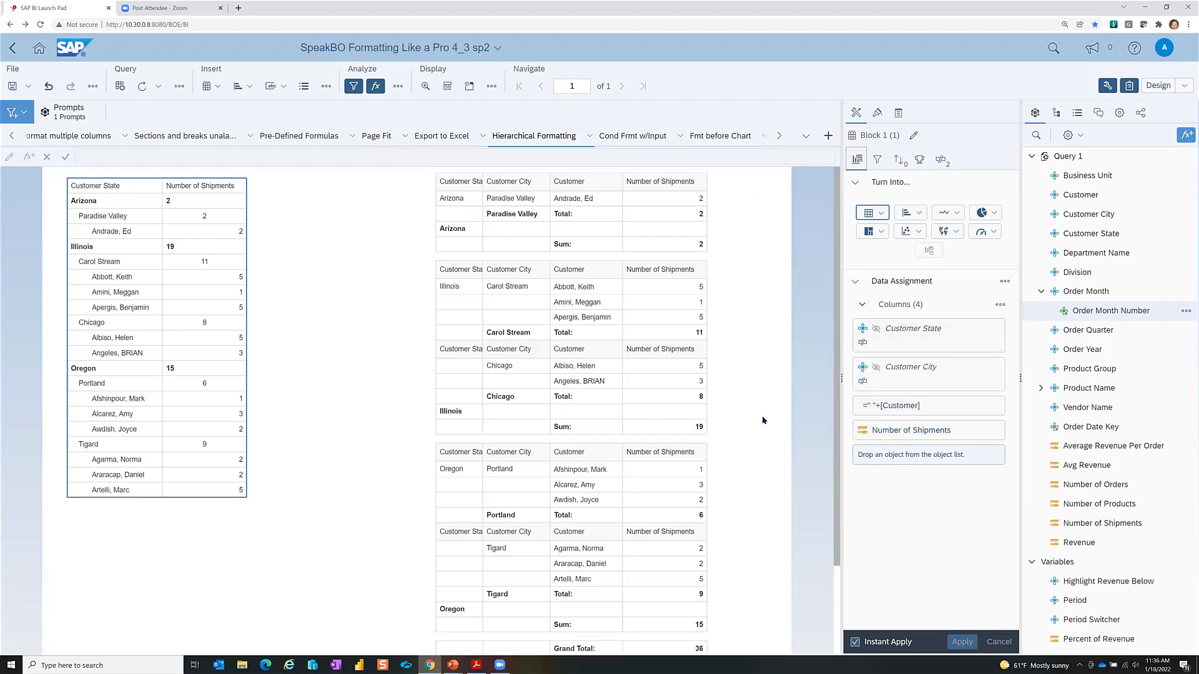
key("alt+Tab")
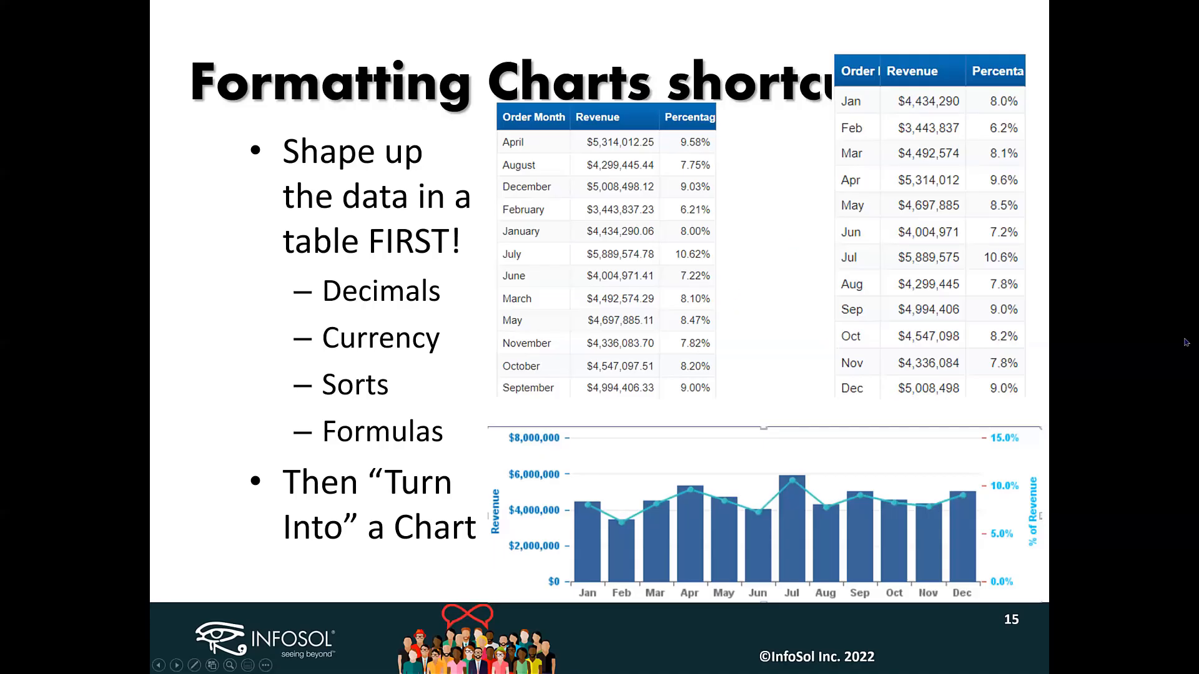
Step: Advance the slides to slide 18, Changing the Style Sheets, then return to the report
left_click(1186, 310)
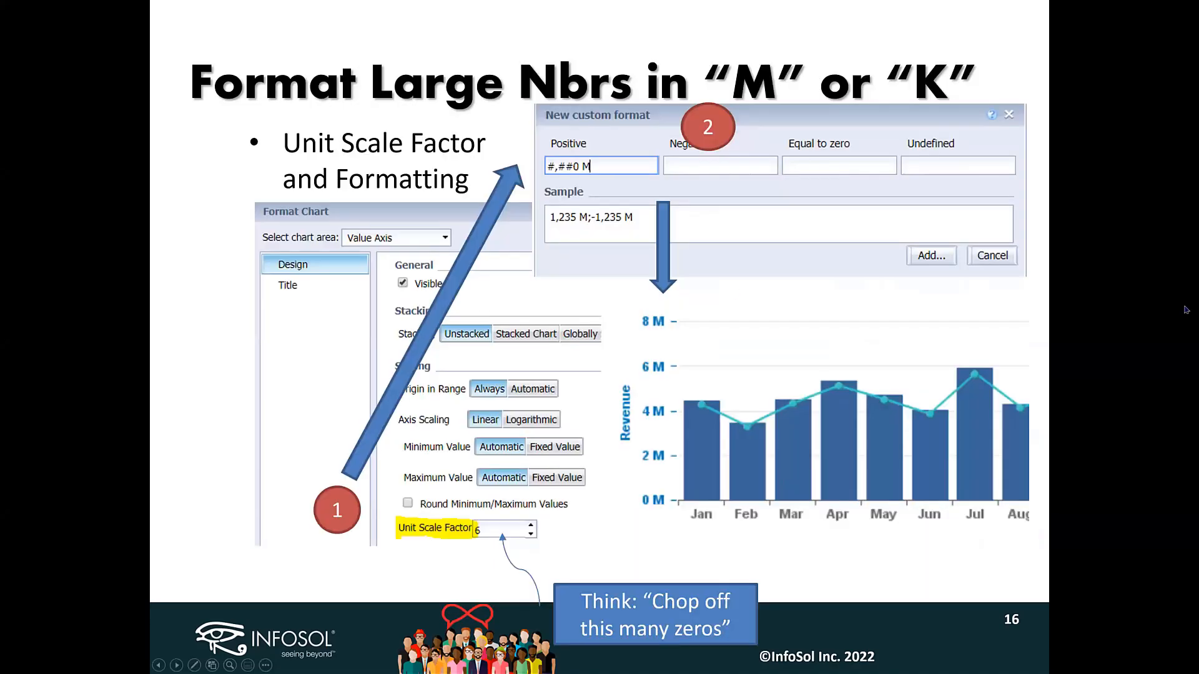
left_click(1186, 310)
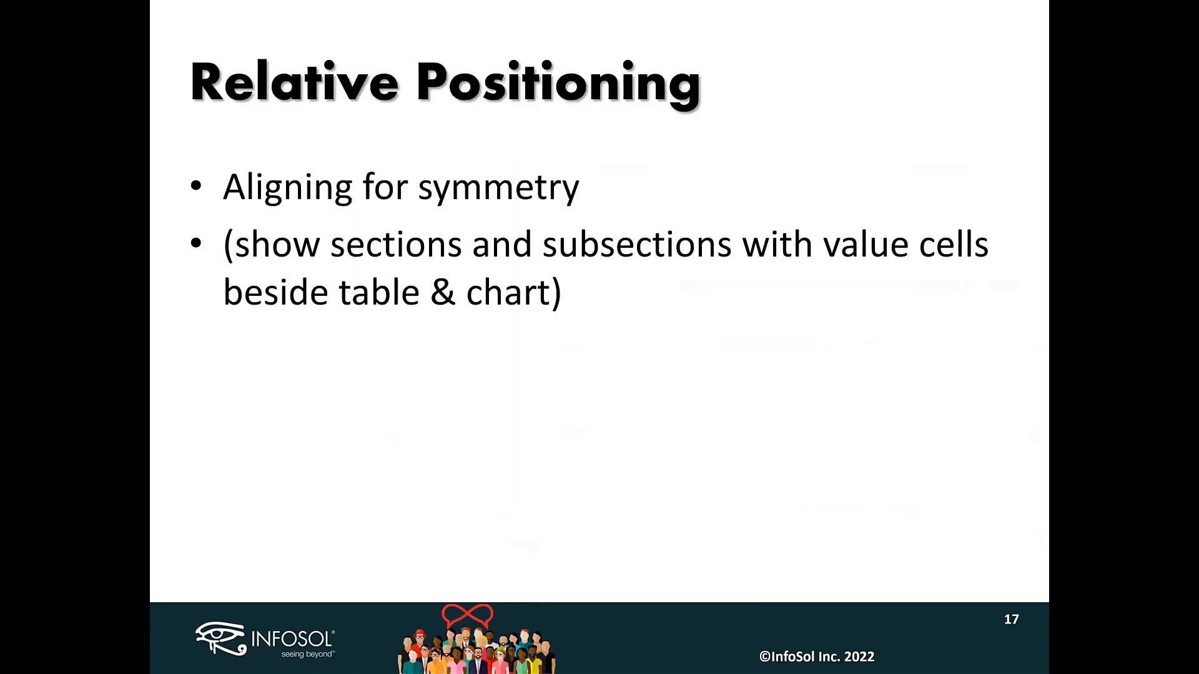
left_click(1074, 196)
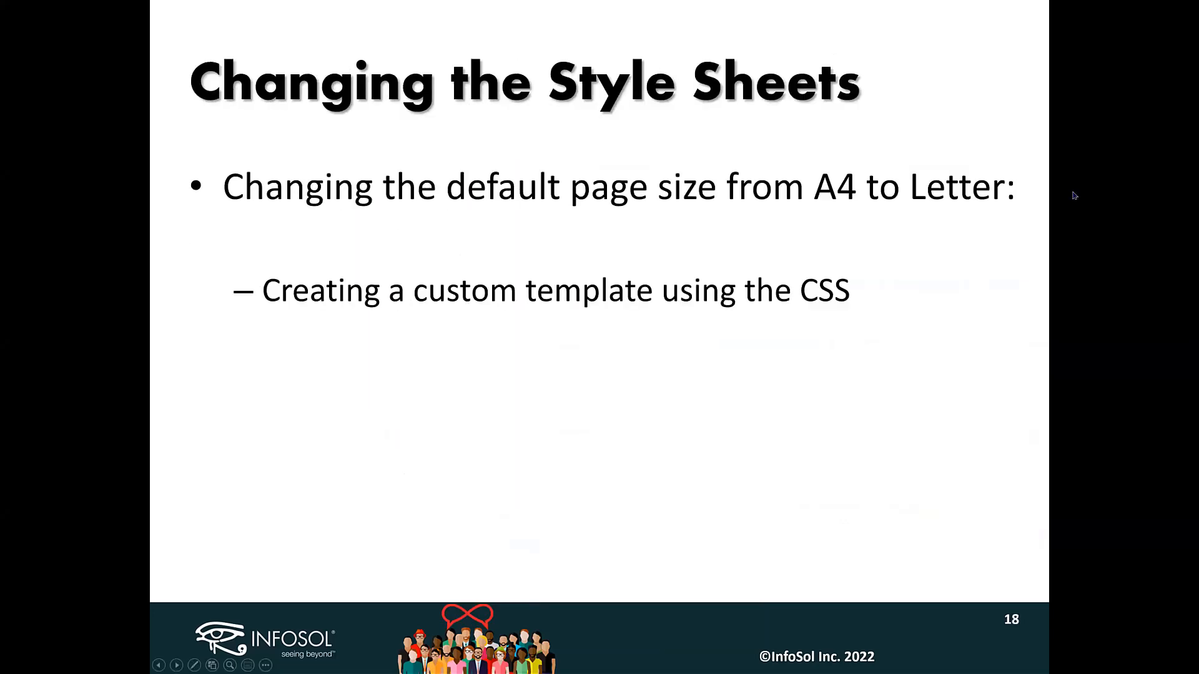
key("alt+Tab")
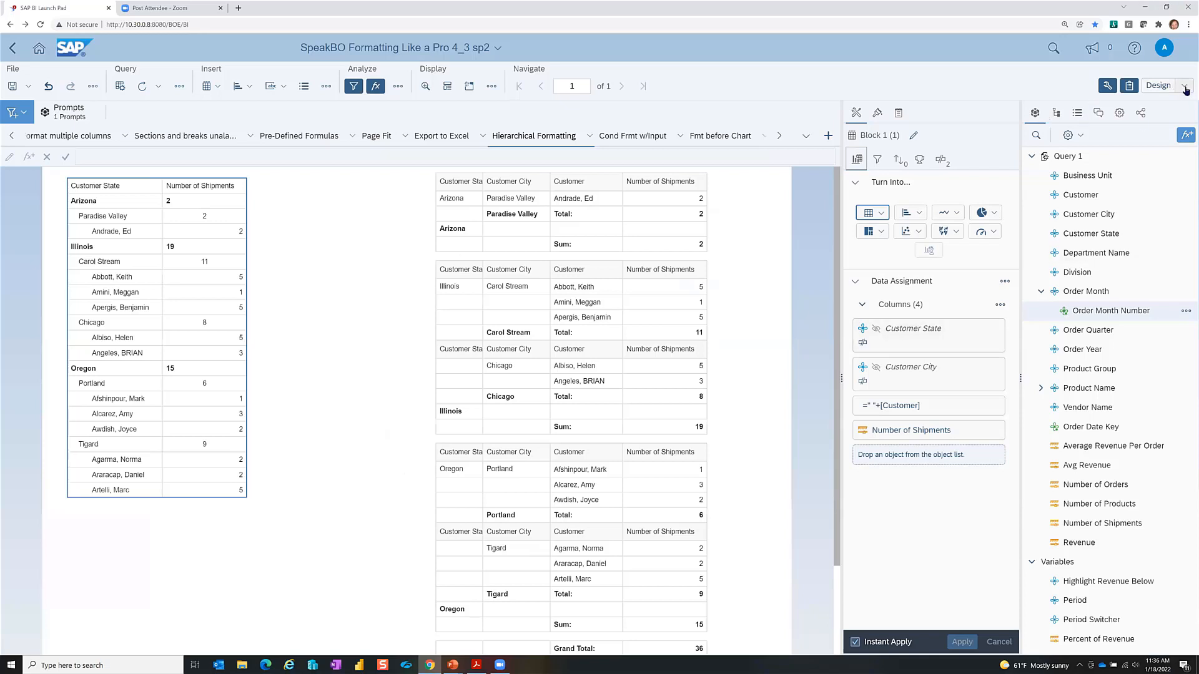
Step: Set Chart animations to YES under Document Options, then view the Page Fit report
left_click(1119, 112)
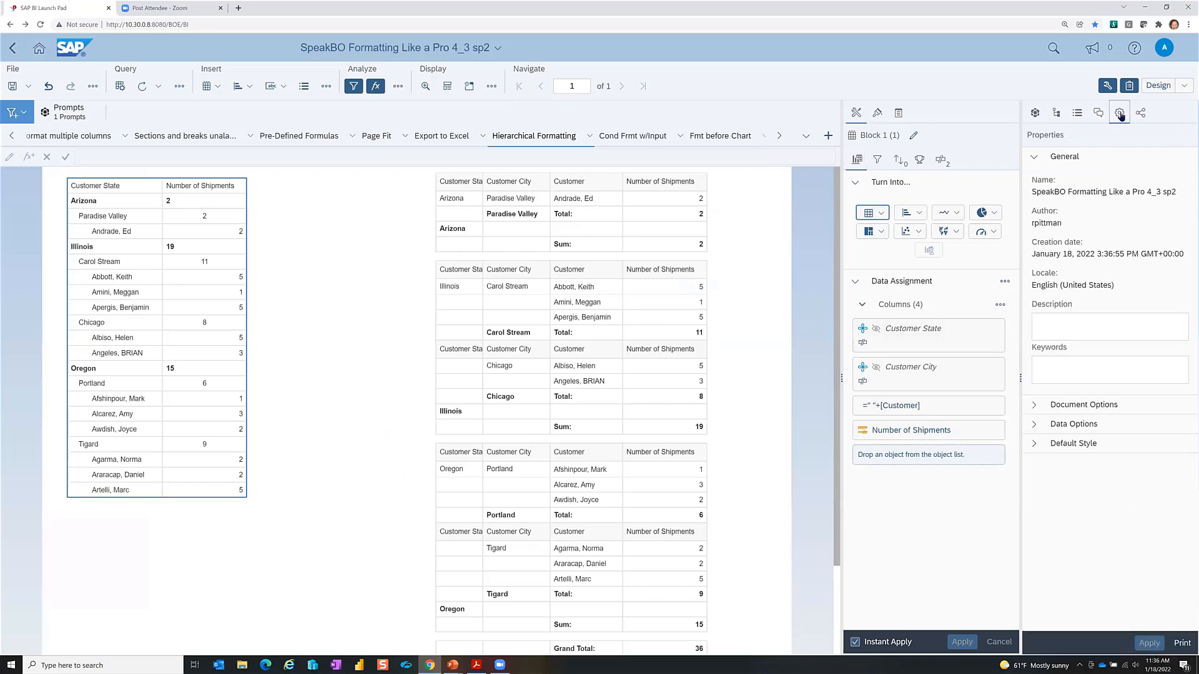
left_click(1034, 405)
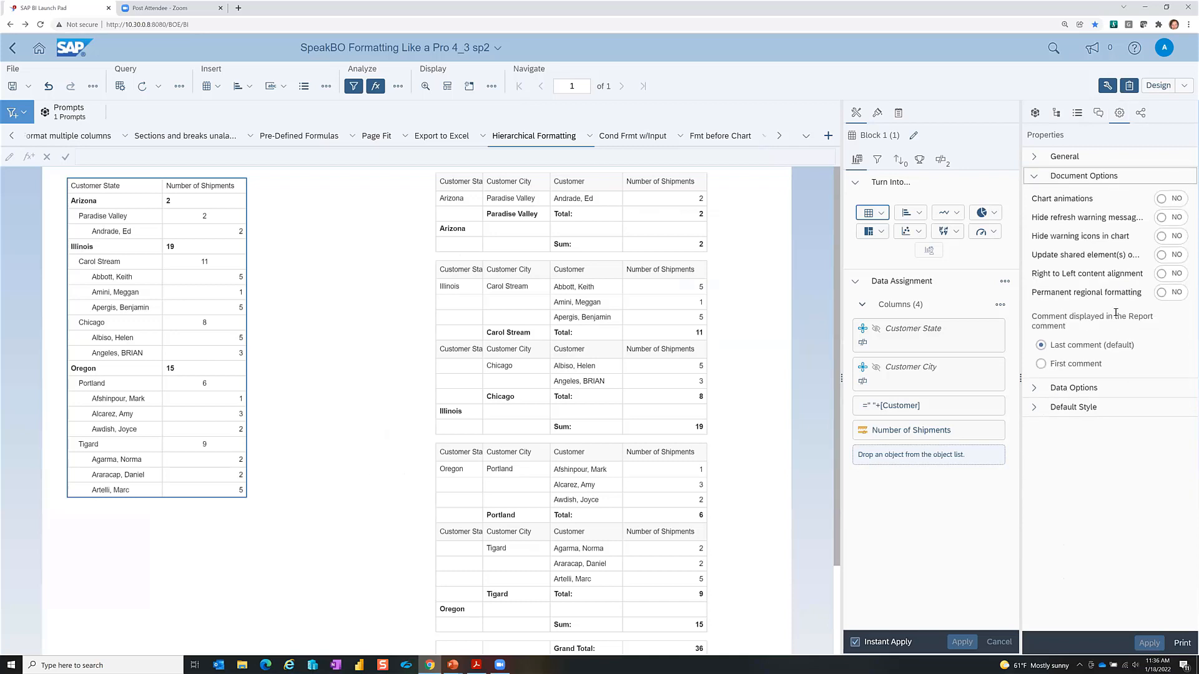
left_click(1161, 200)
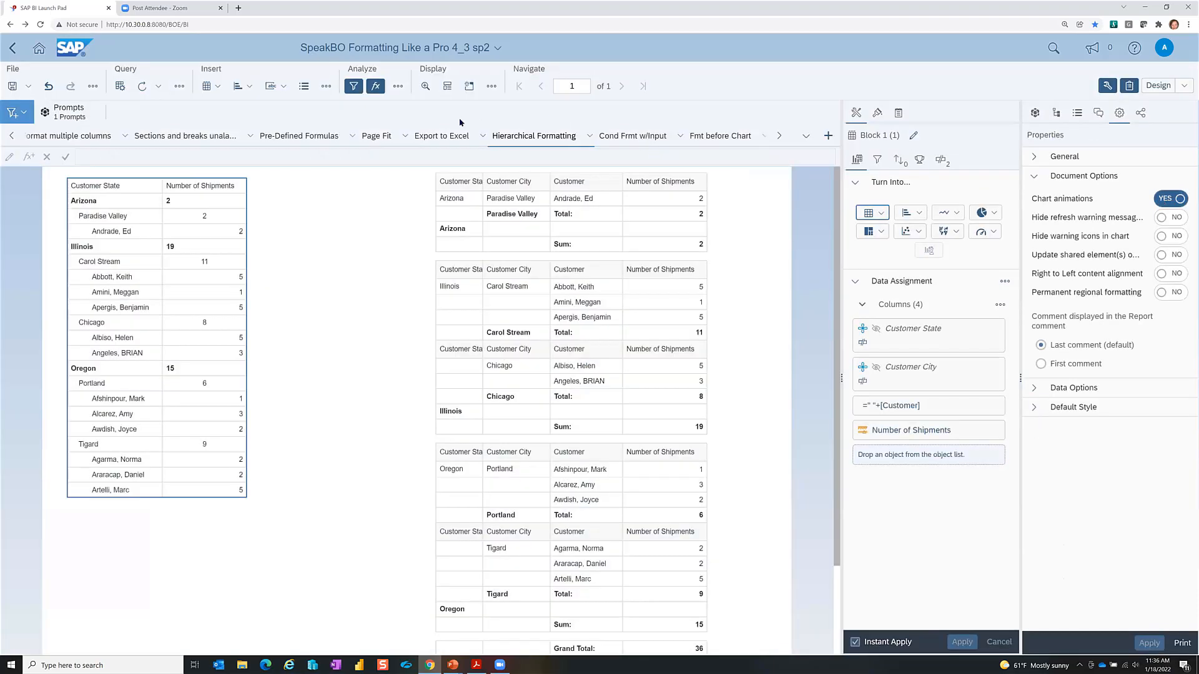
left_click(378, 138)
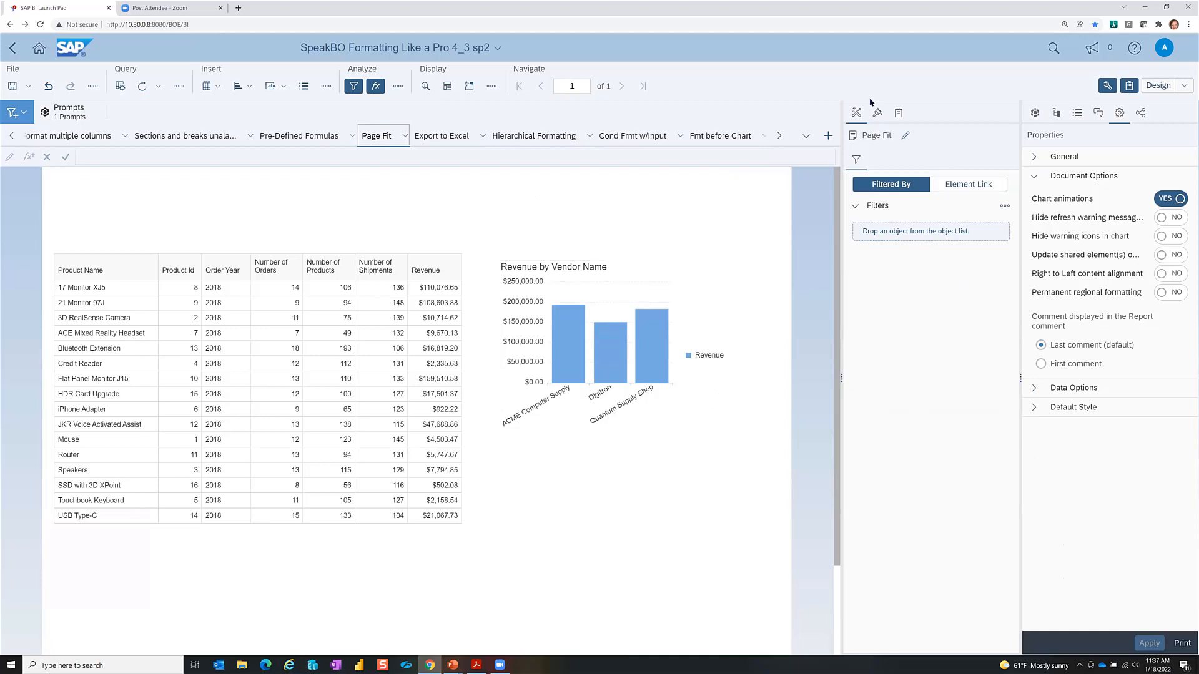
Step: Change the Revenue by Vendor Name chart to the 3D Column type and go back to PowerPoint
left_click(662, 336)
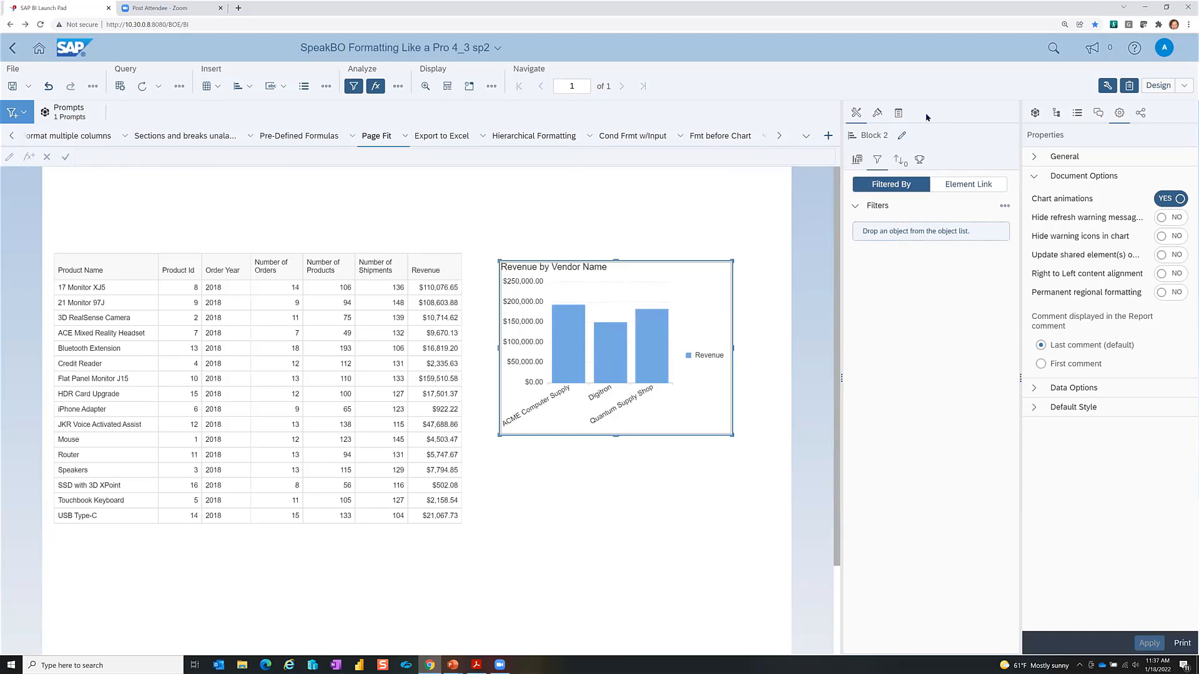
left_click(857, 159)
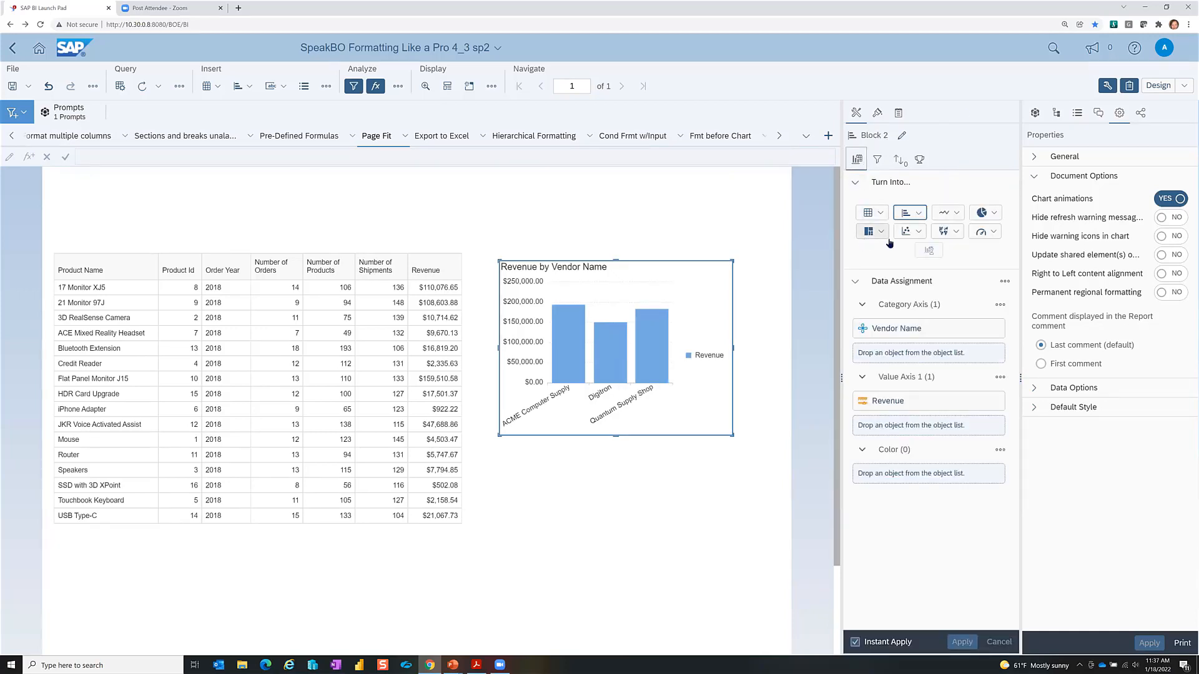
left_click(916, 215)
left_click(923, 342)
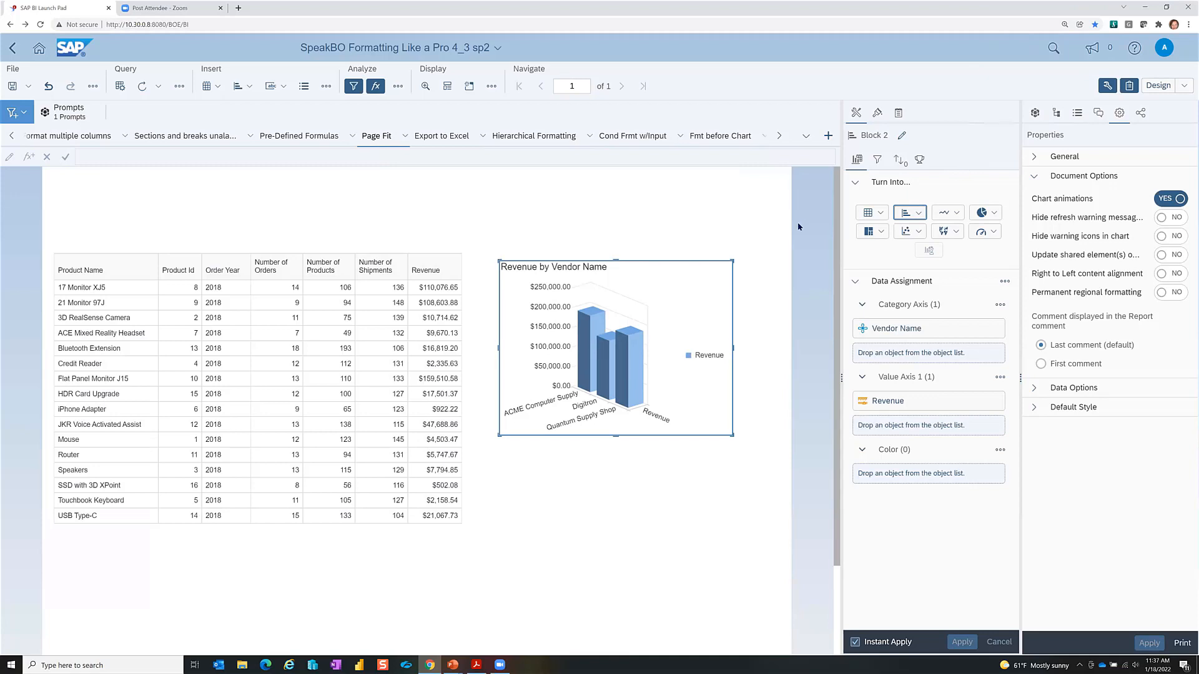
key("alt+Tab")
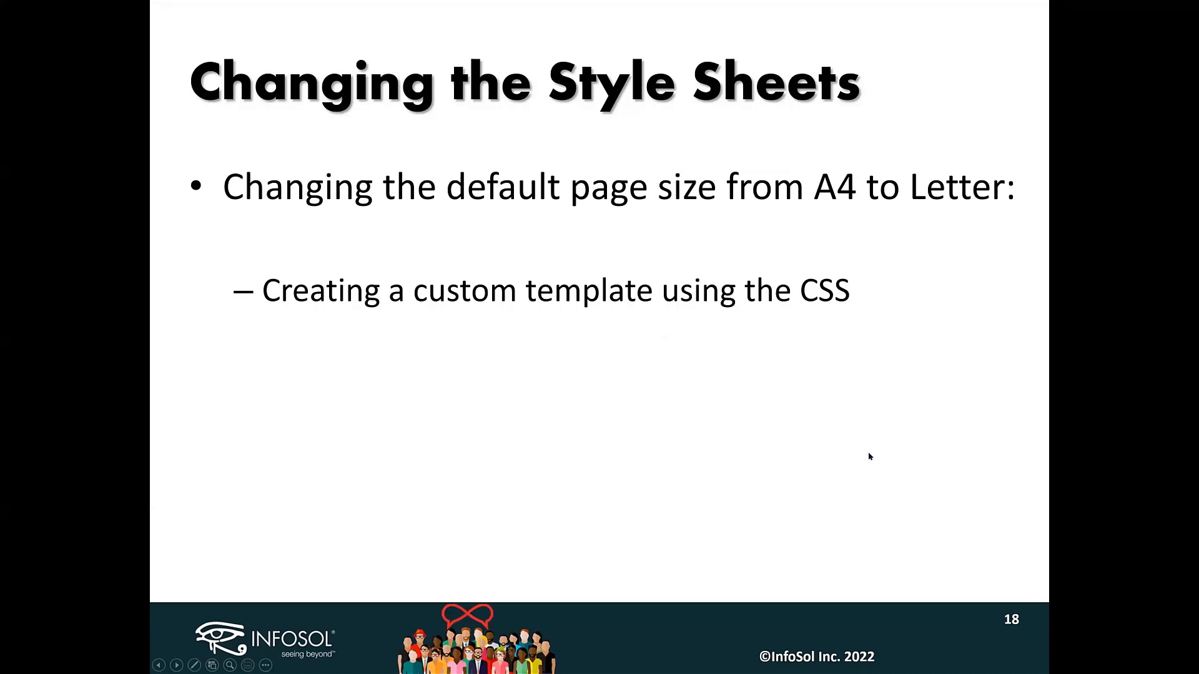
key("alt+Tab")
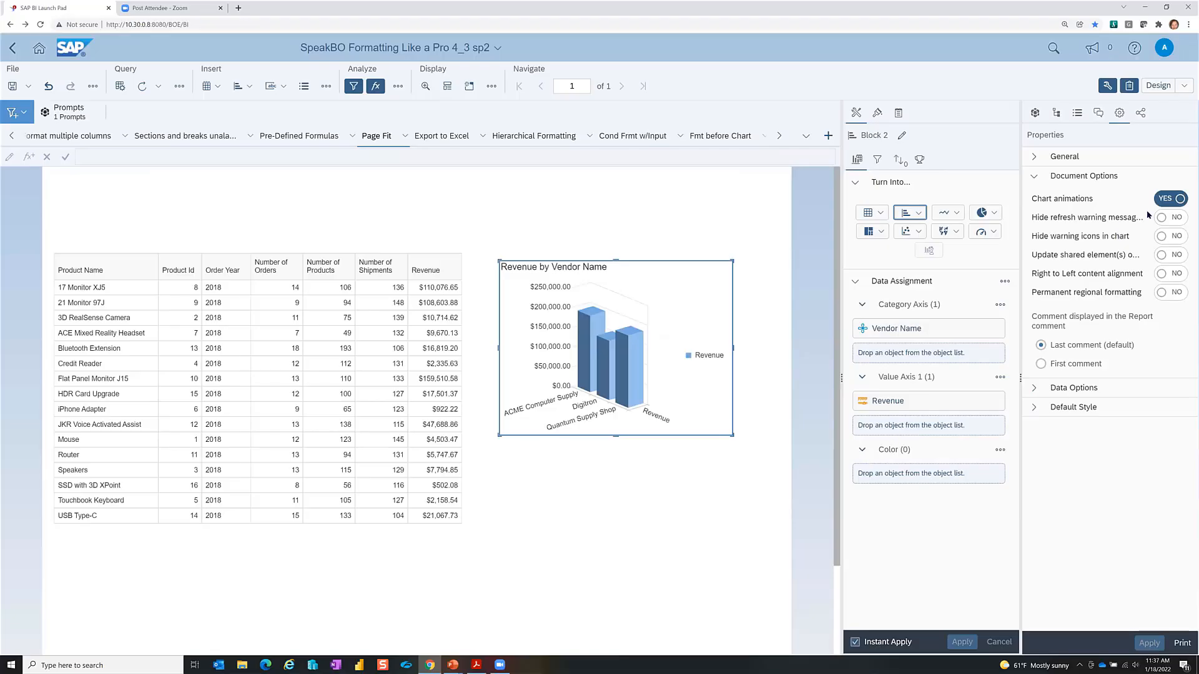
left_click(1035, 407)
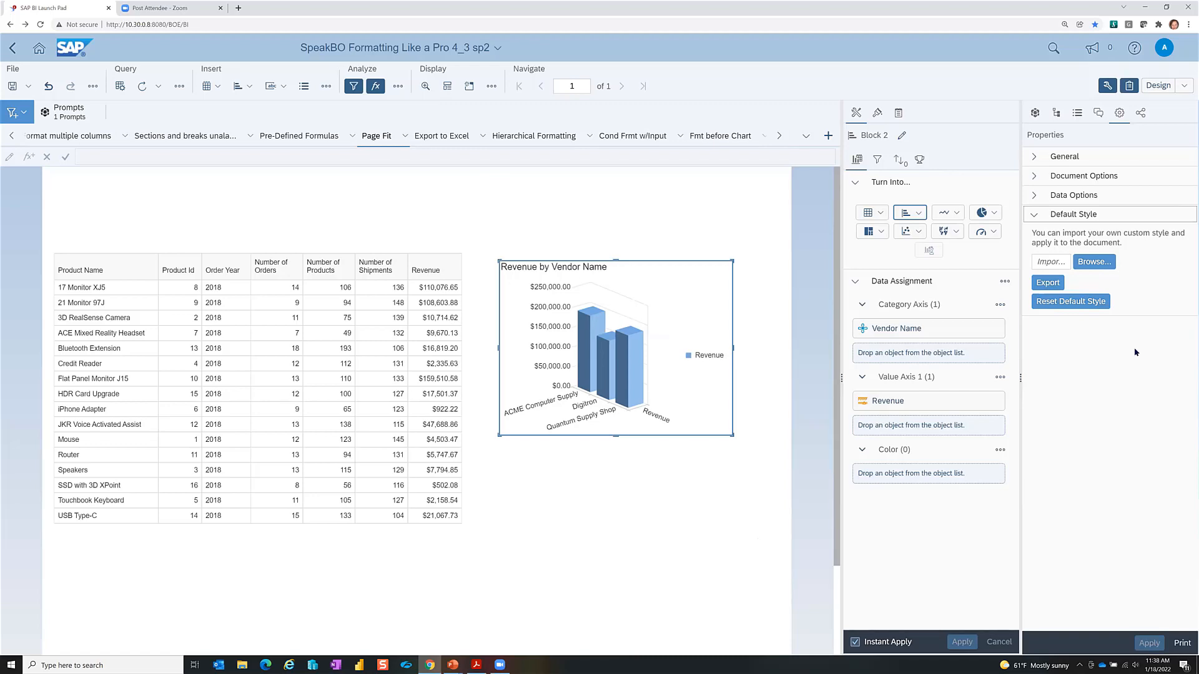
key("alt+Tab")
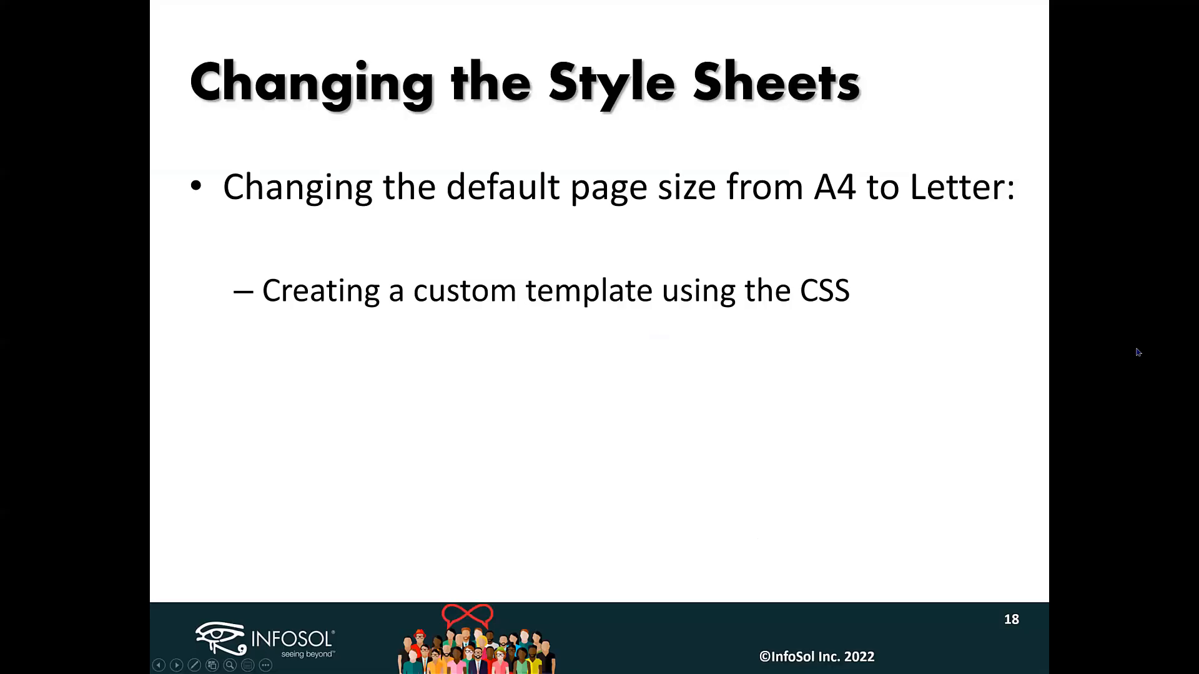
Step: Step through the Pre-Formatting in the Universe slide to slide 20, More Universe Formatting
left_click(771, 361)
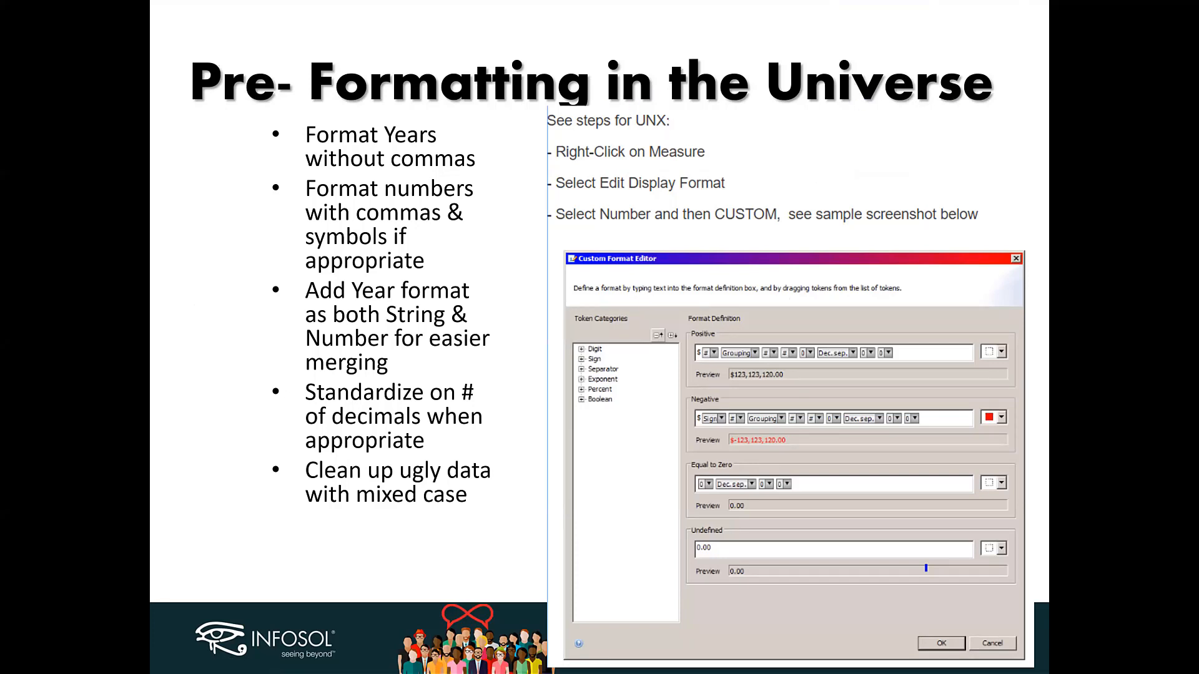
key("Right")
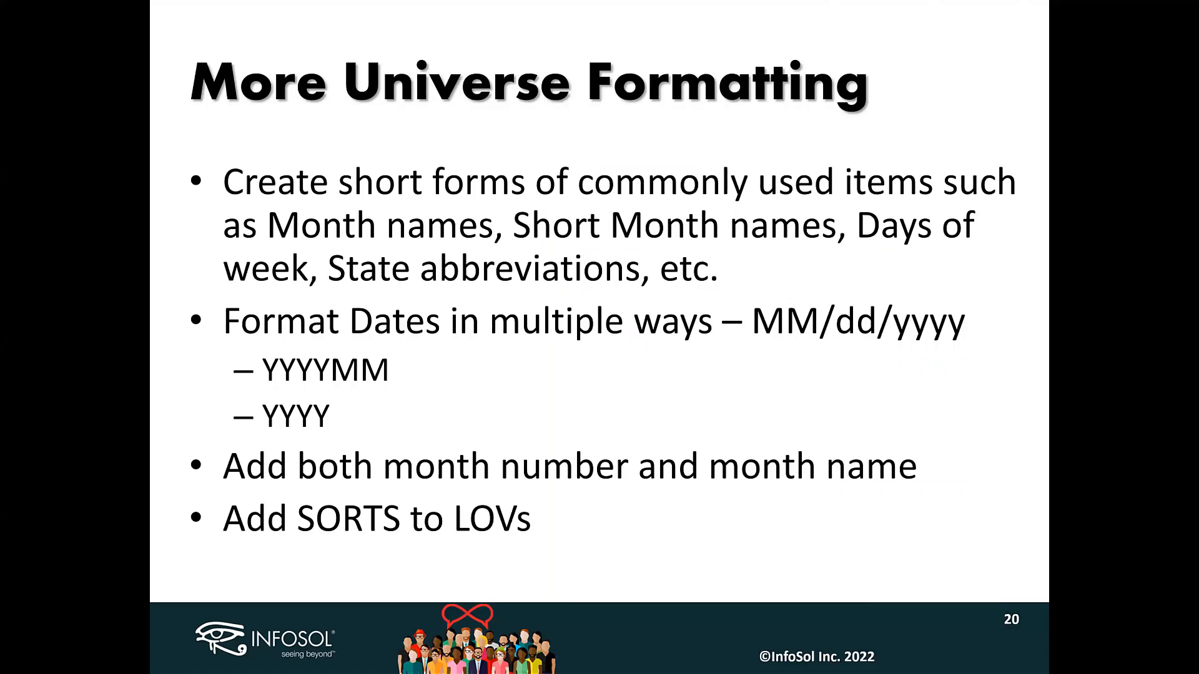